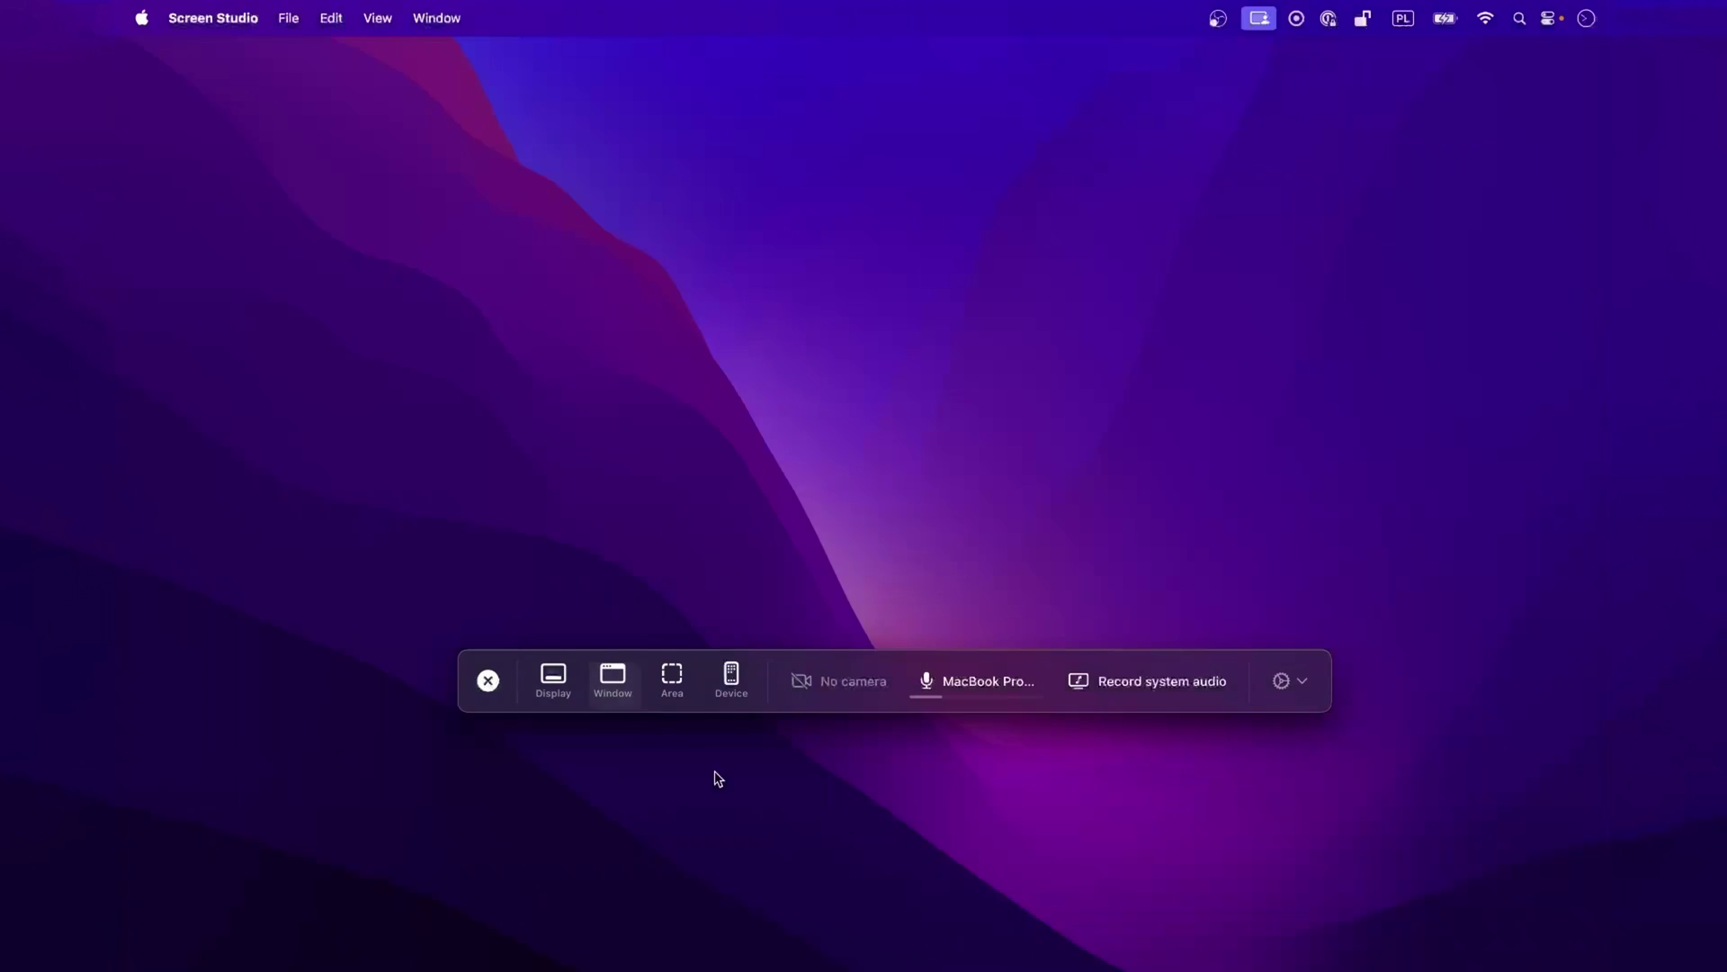
- Bring the Canva window forward, choose it as the window to record, and resize it to 1280 × 720
{"action": "left_click", "coordinate": [849, 931]}
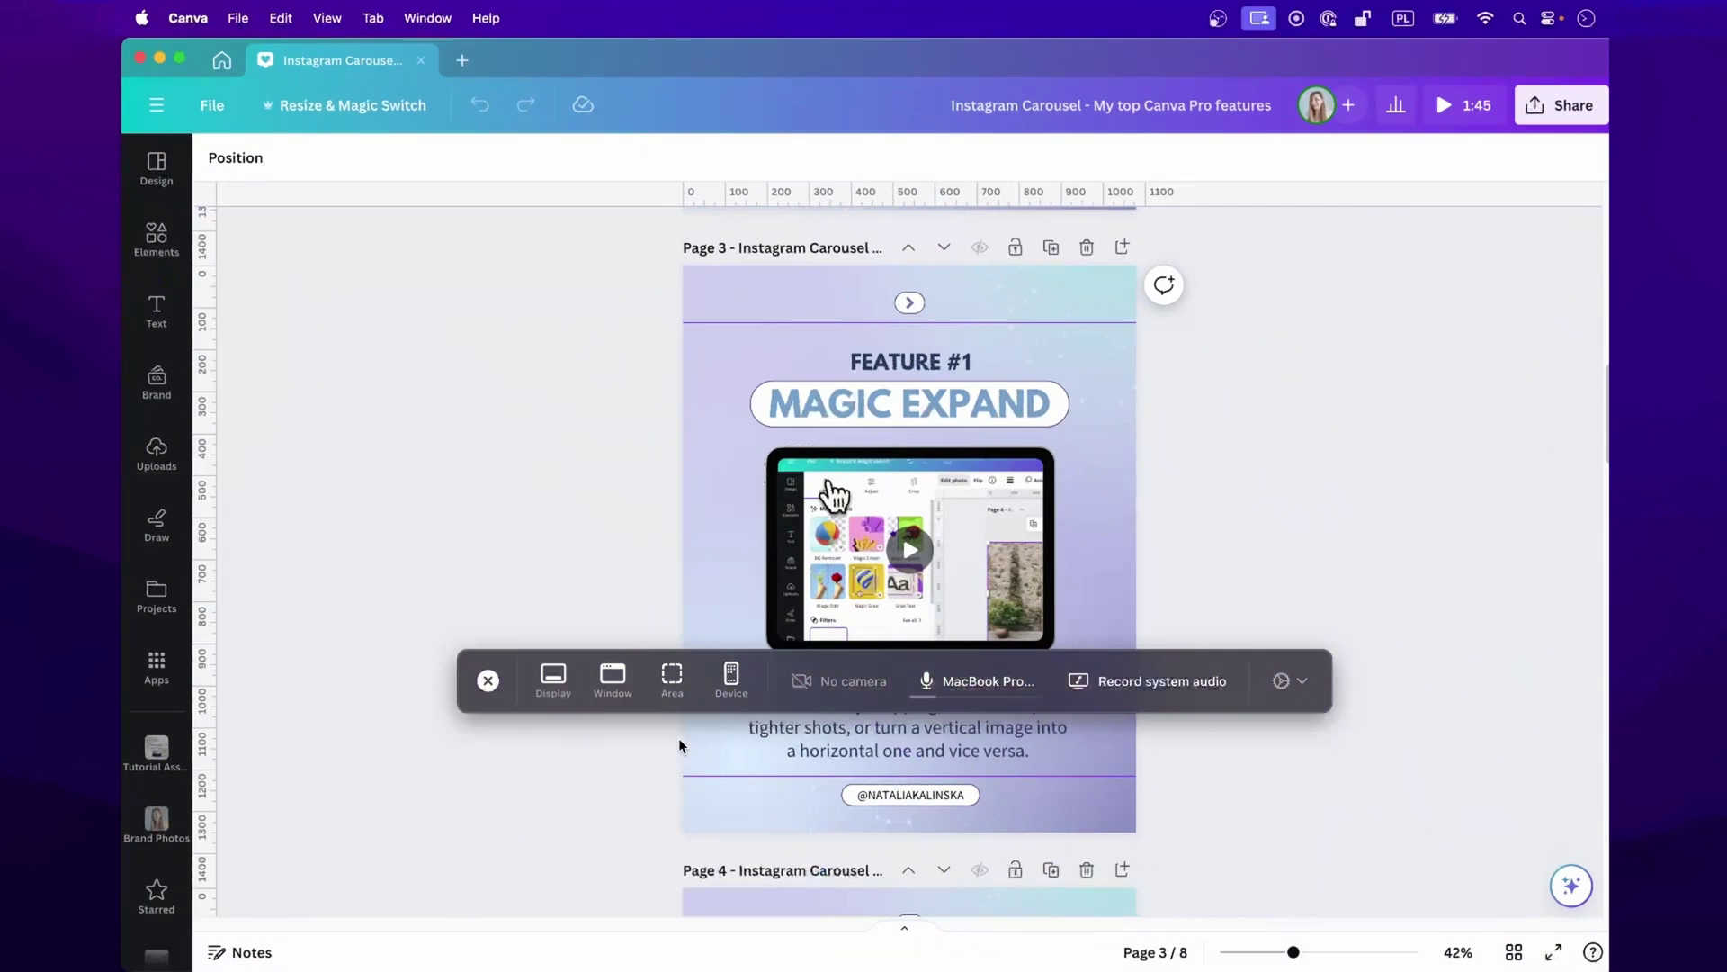
{"action": "left_click", "coordinate": [608, 694]}
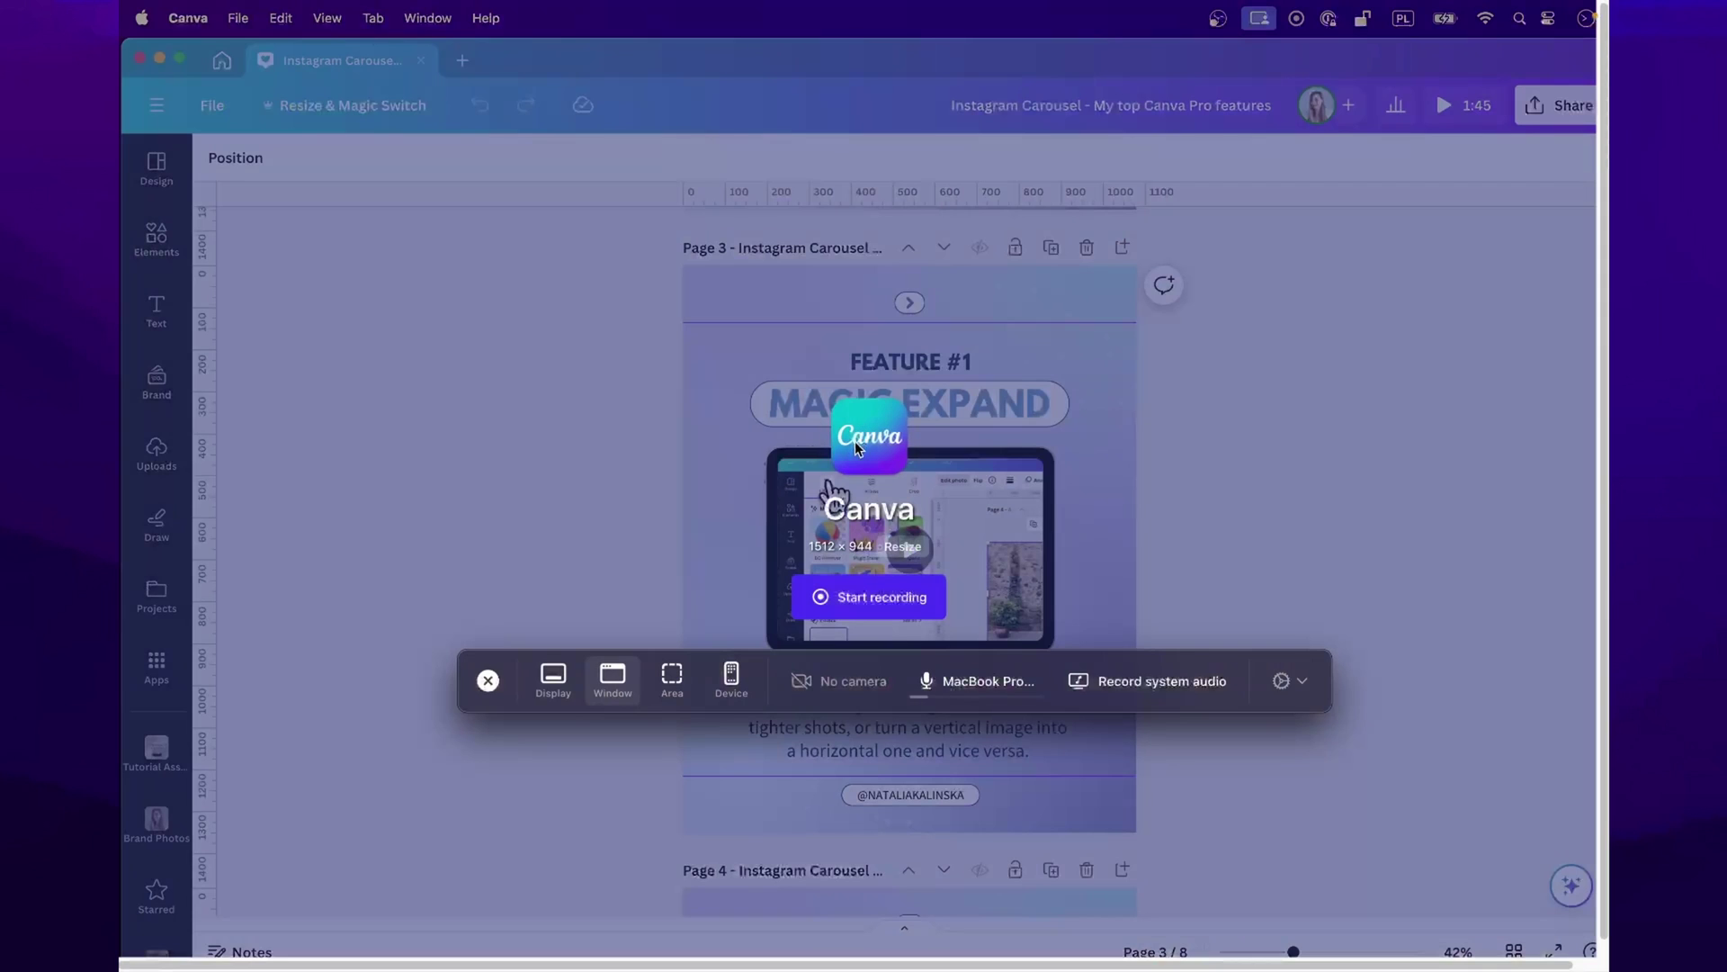
{"action": "left_click", "coordinate": [903, 548]}
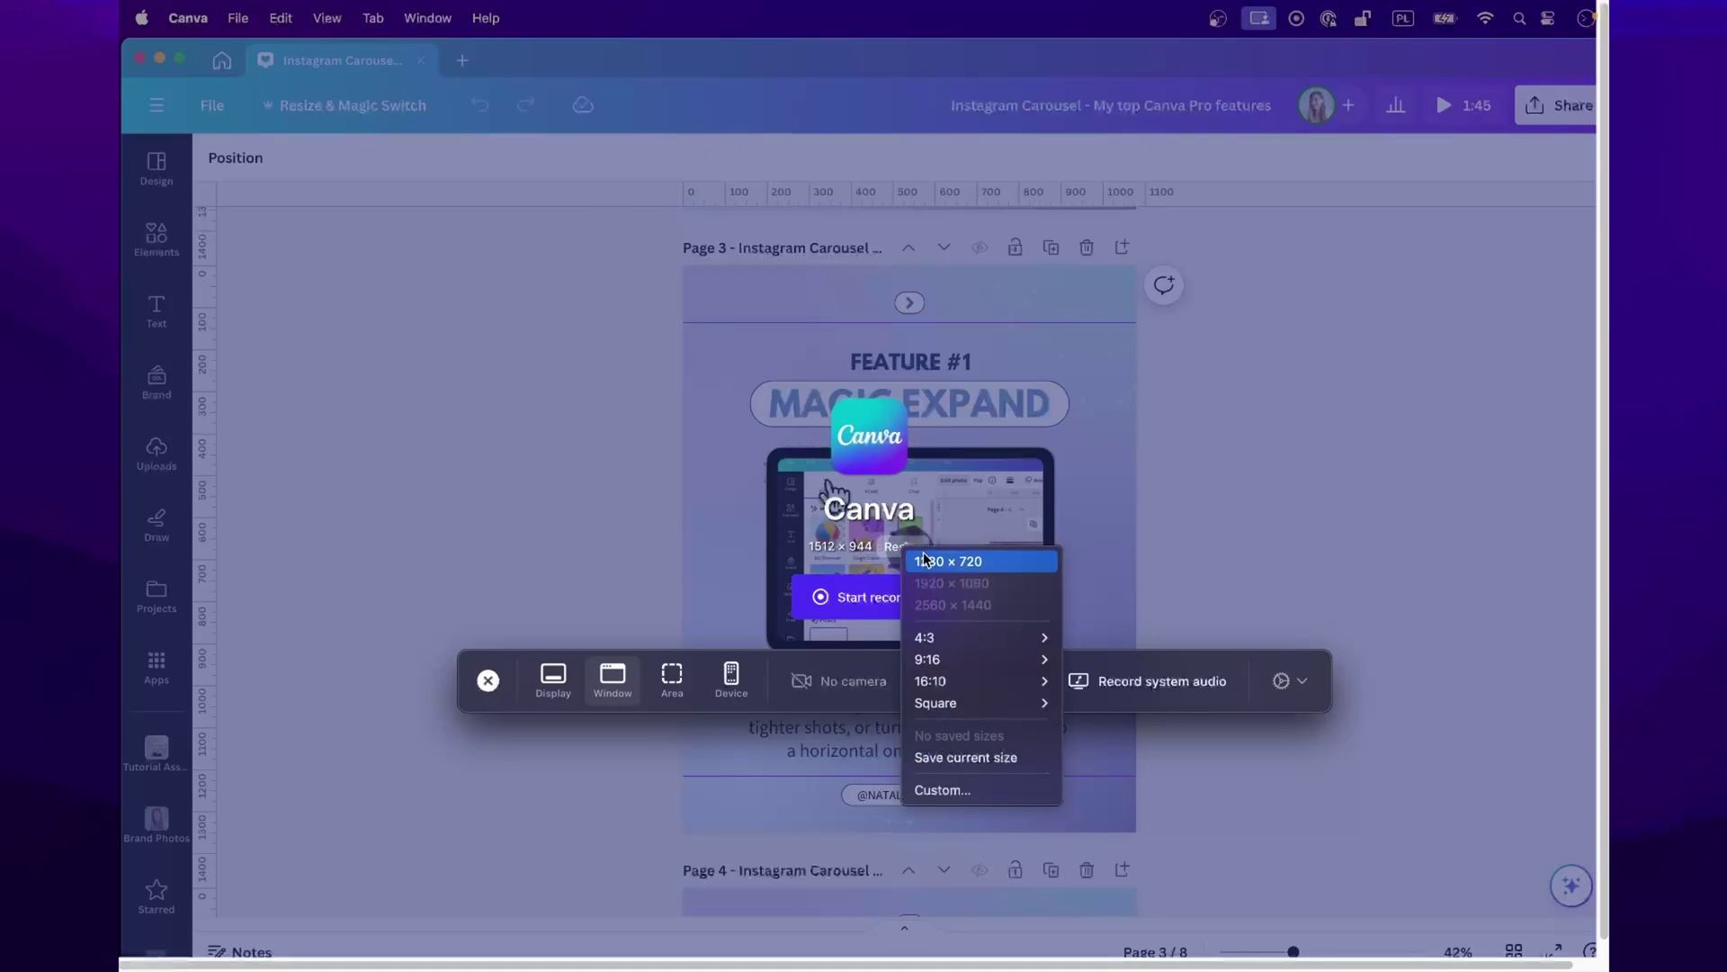
{"action": "mouse_move", "coordinate": [972, 644]}
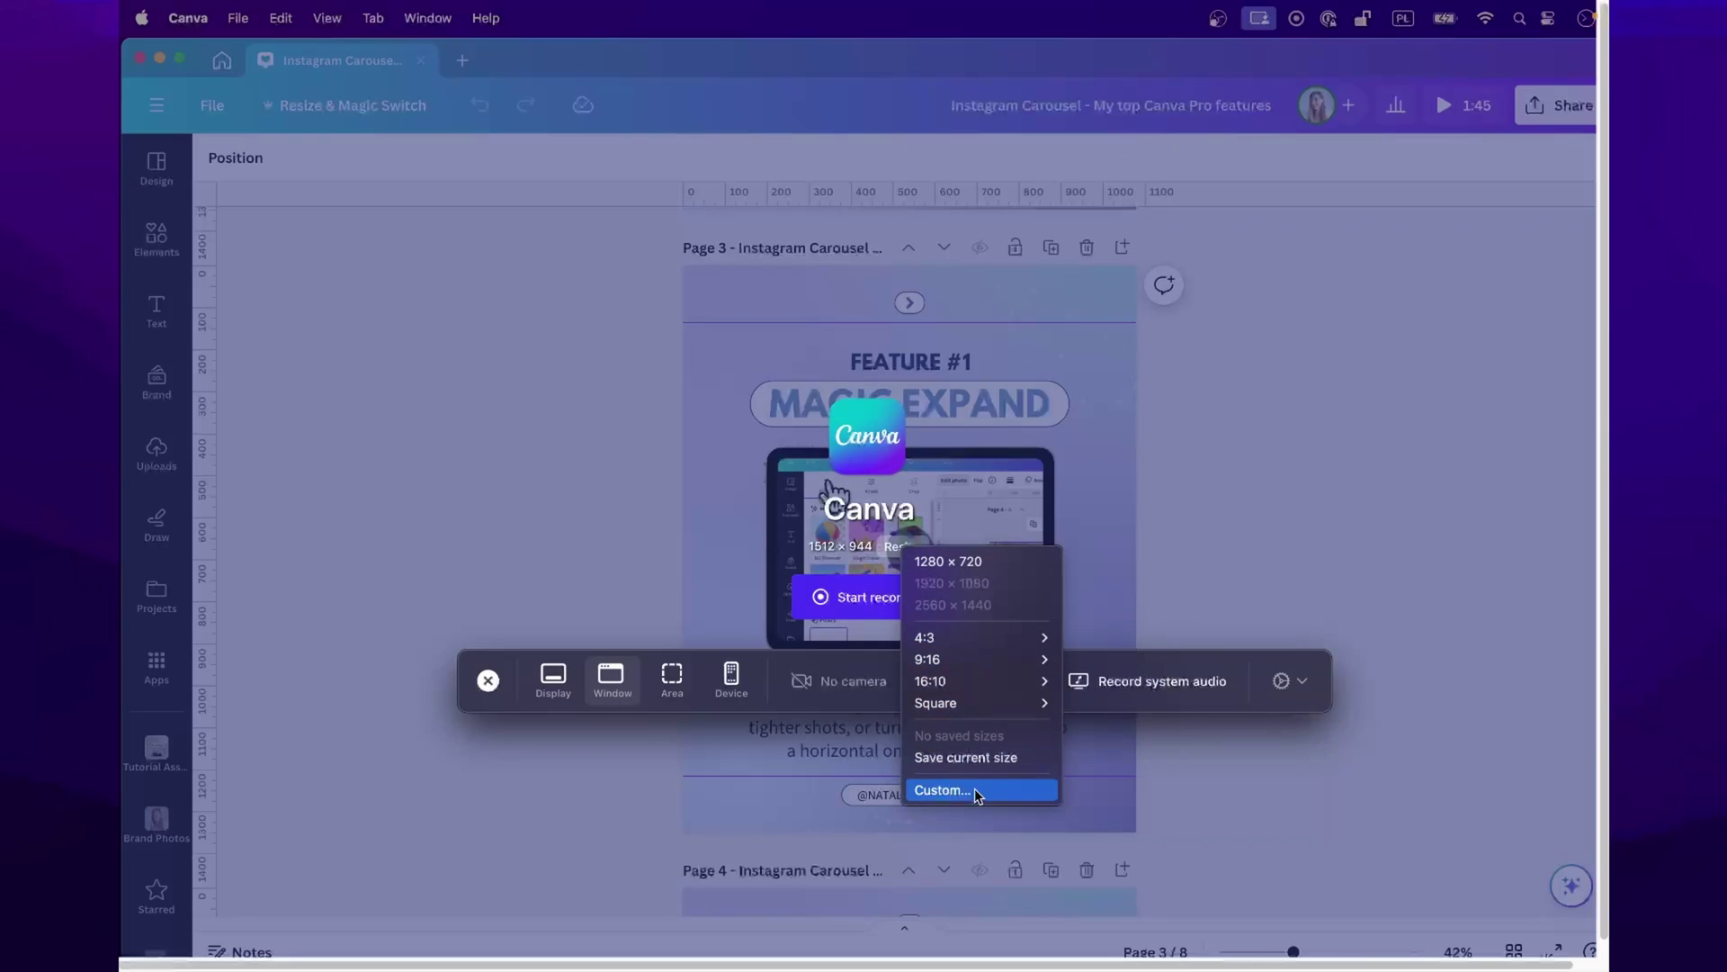
{"action": "left_click", "coordinate": [946, 561]}
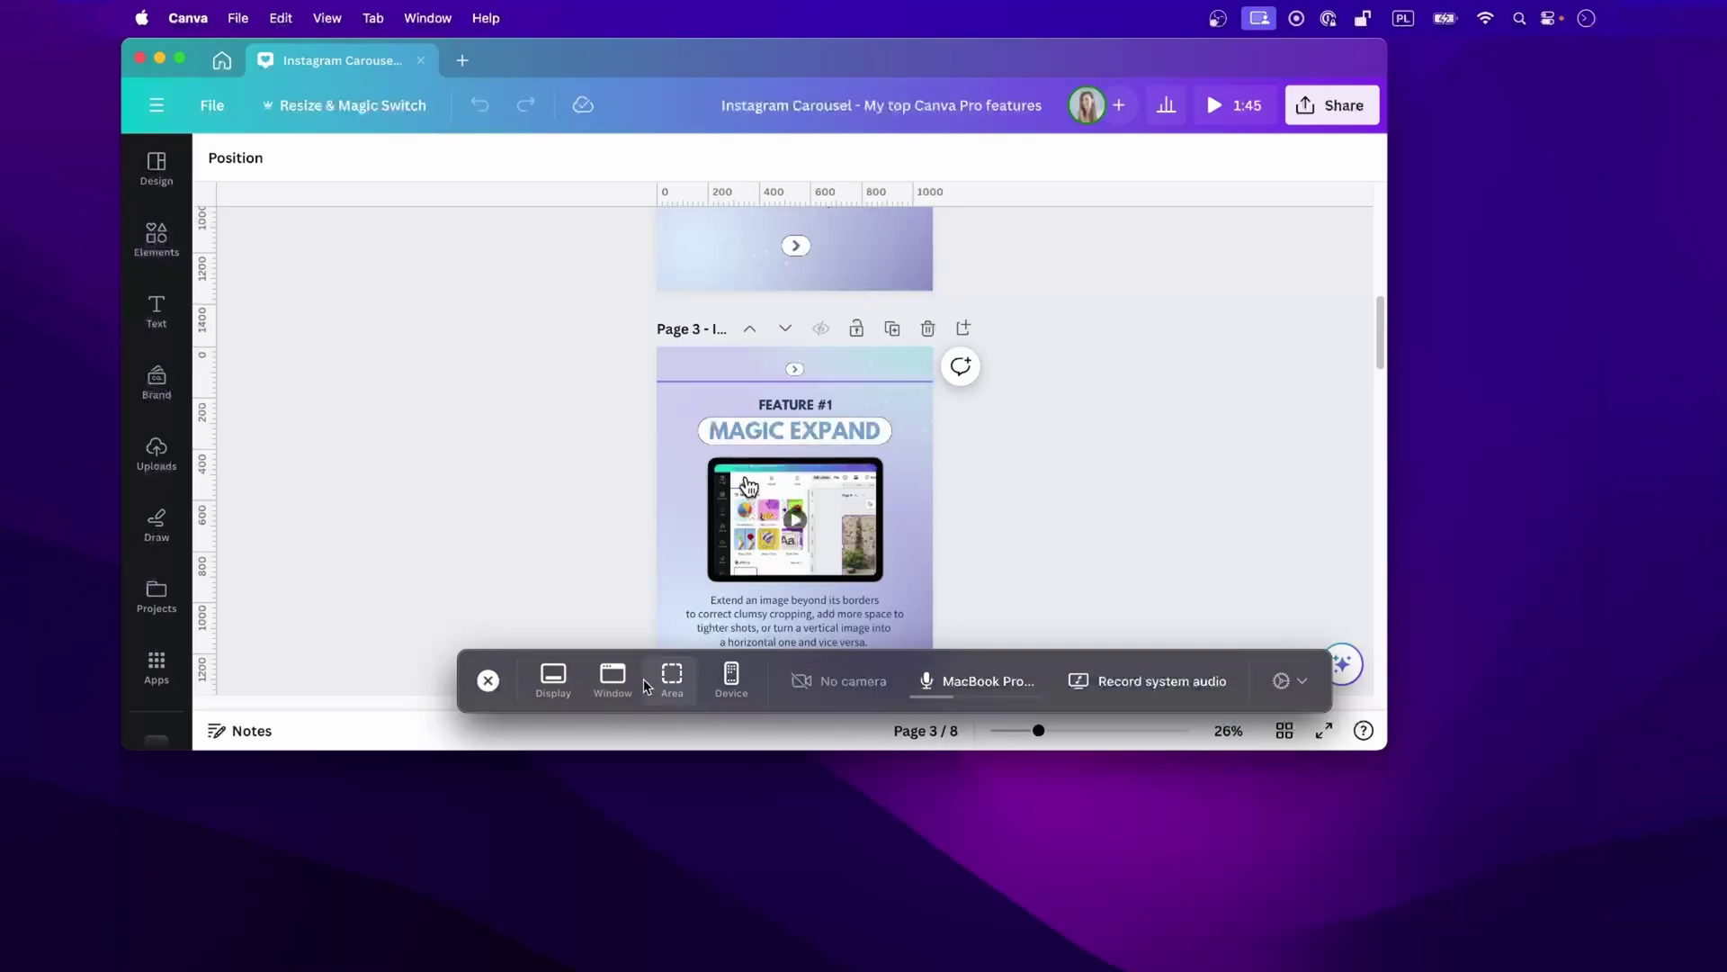
- Mark out a custom recording area of about 1137 × 455 px across the Canva canvas
{"action": "left_click", "coordinate": [671, 680]}
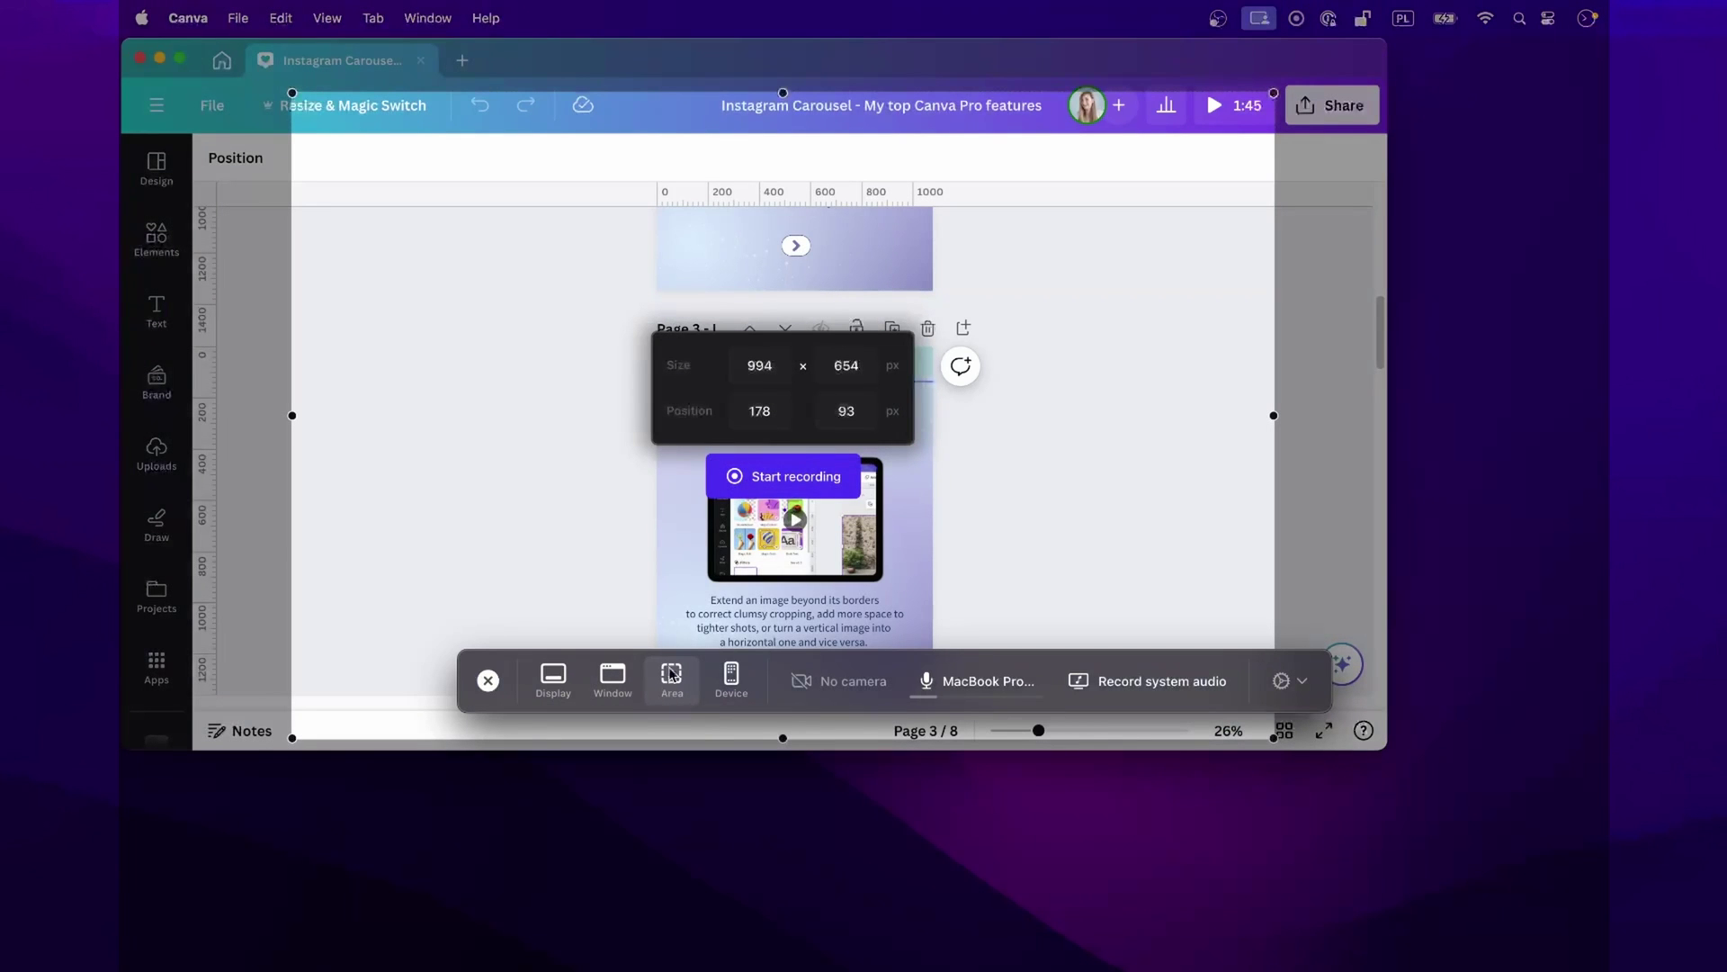
{"action": "left_click_drag", "start_coordinate": [784, 94], "coordinate": [842, 125]}
{"action": "left_click_drag", "start_coordinate": [817, 268], "coordinate": [814, 212]}
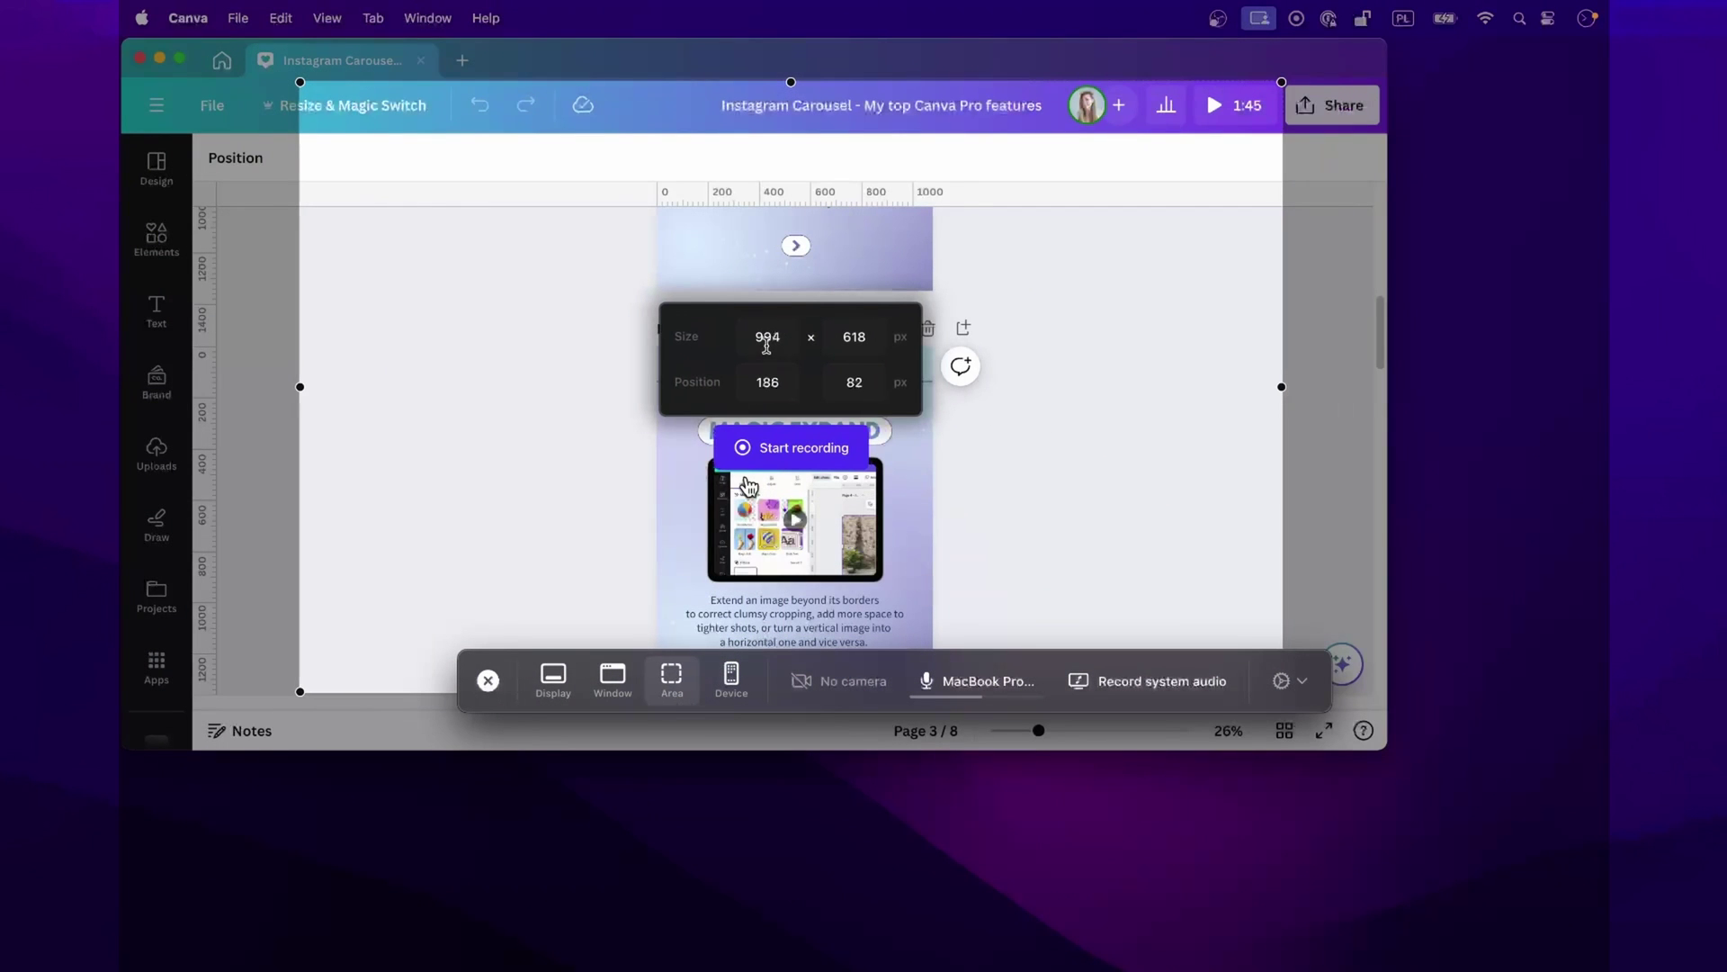
{"action": "left_click_drag", "start_coordinate": [199, 148], "coordinate": [1325, 598]}
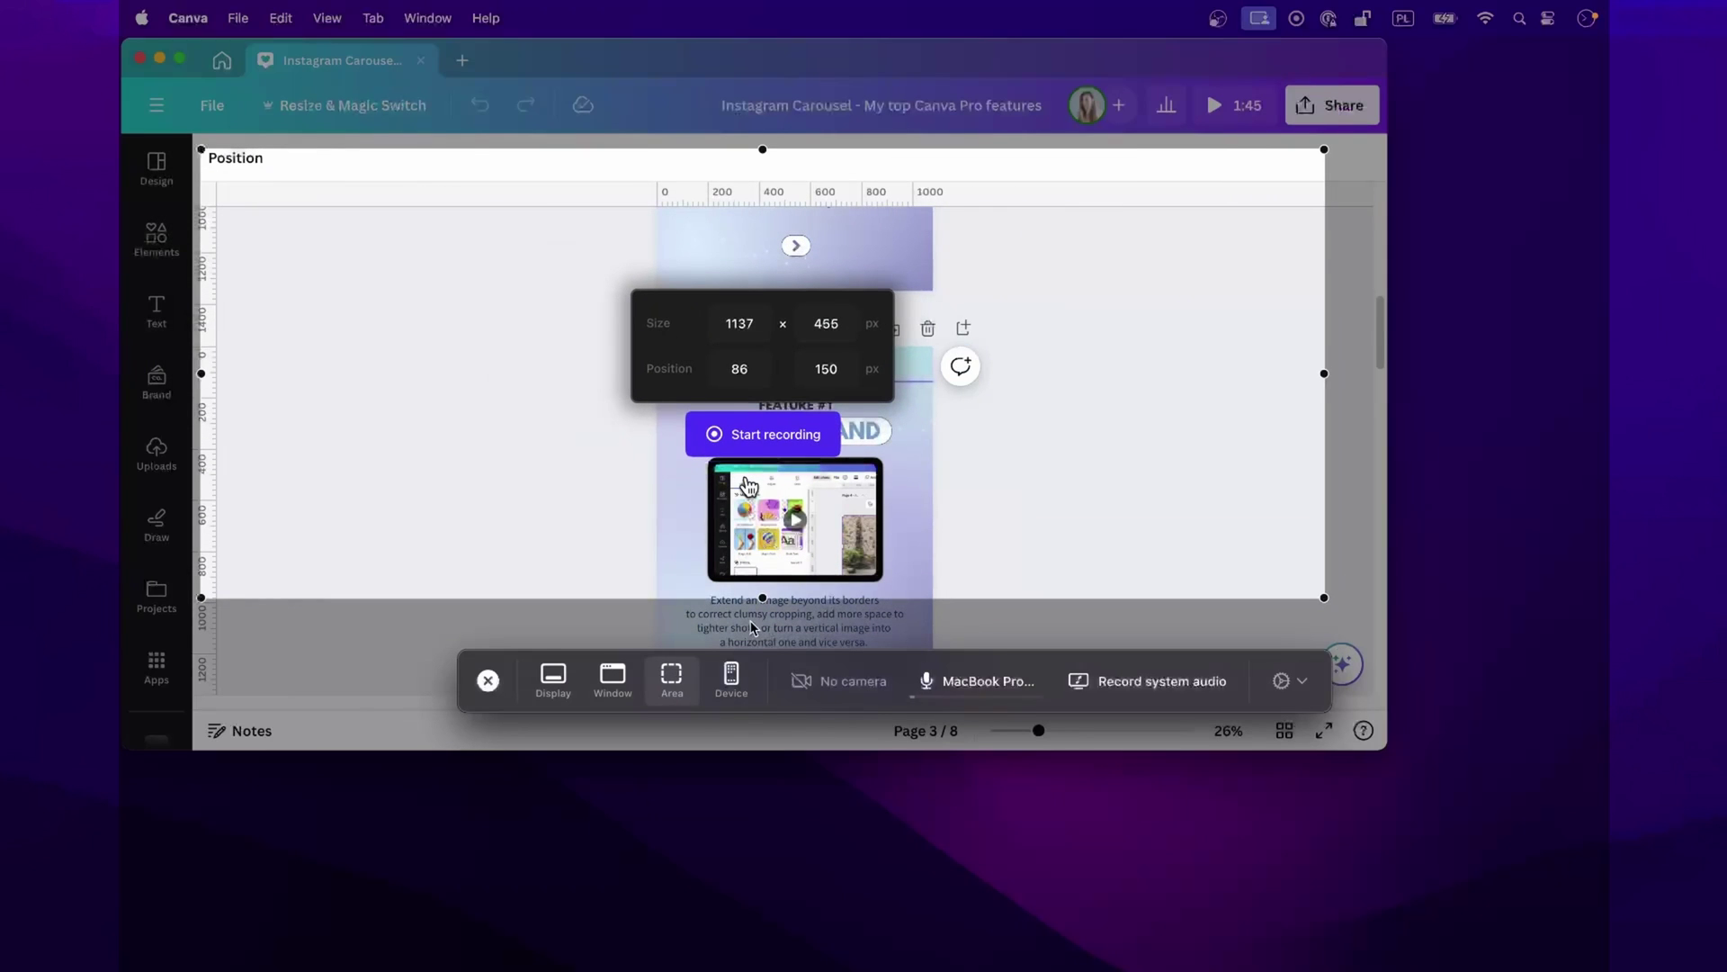
- Switch the source to device recording and enable the FaceTime HD Camera, moving its preview inside the Canva window's lower-right corner
{"action": "left_click", "coordinate": [731, 683]}
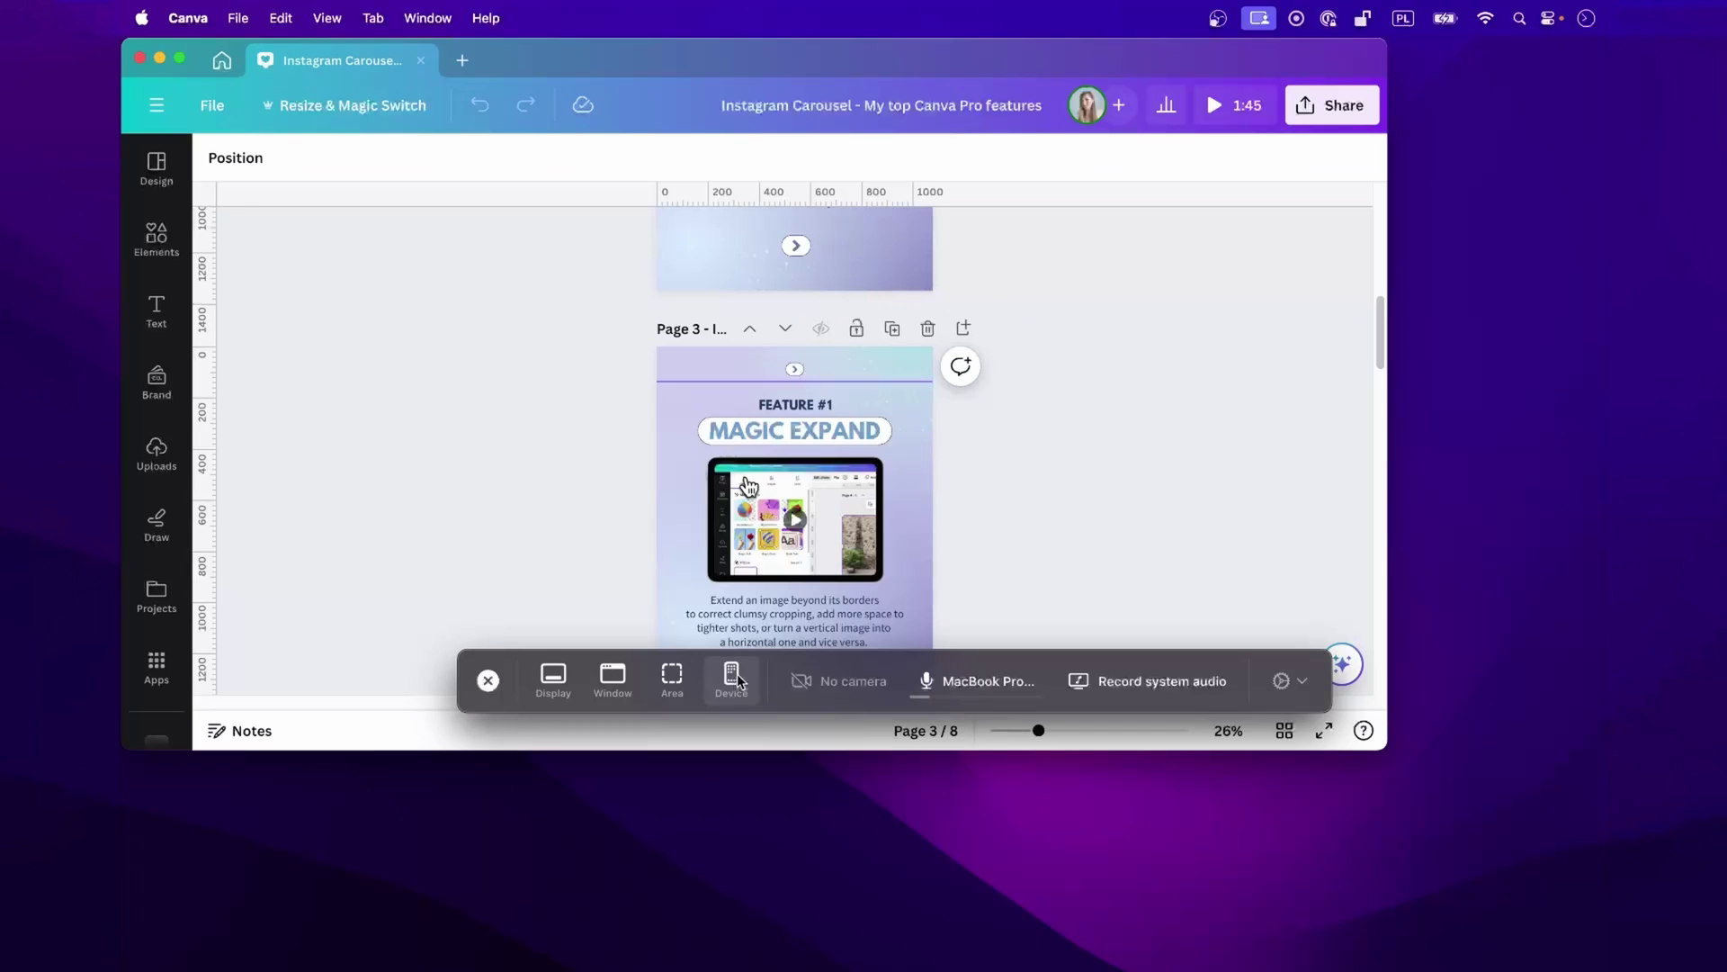
{"action": "left_click", "coordinate": [844, 680]}
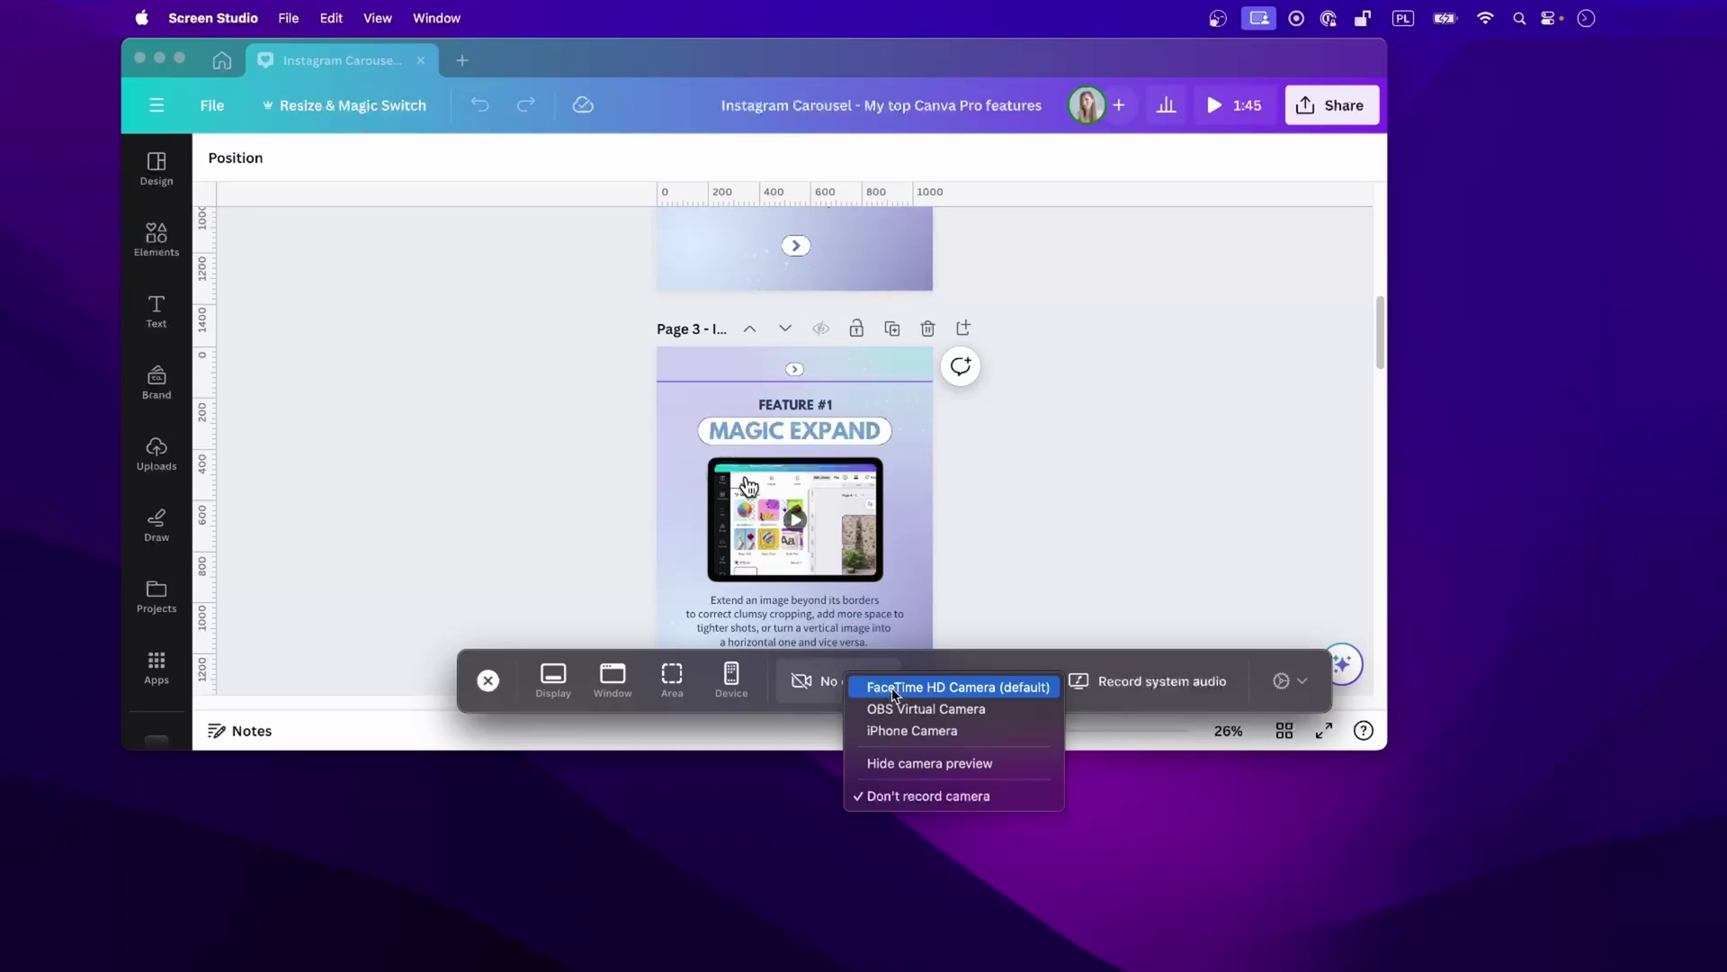
{"action": "left_click", "coordinate": [893, 689]}
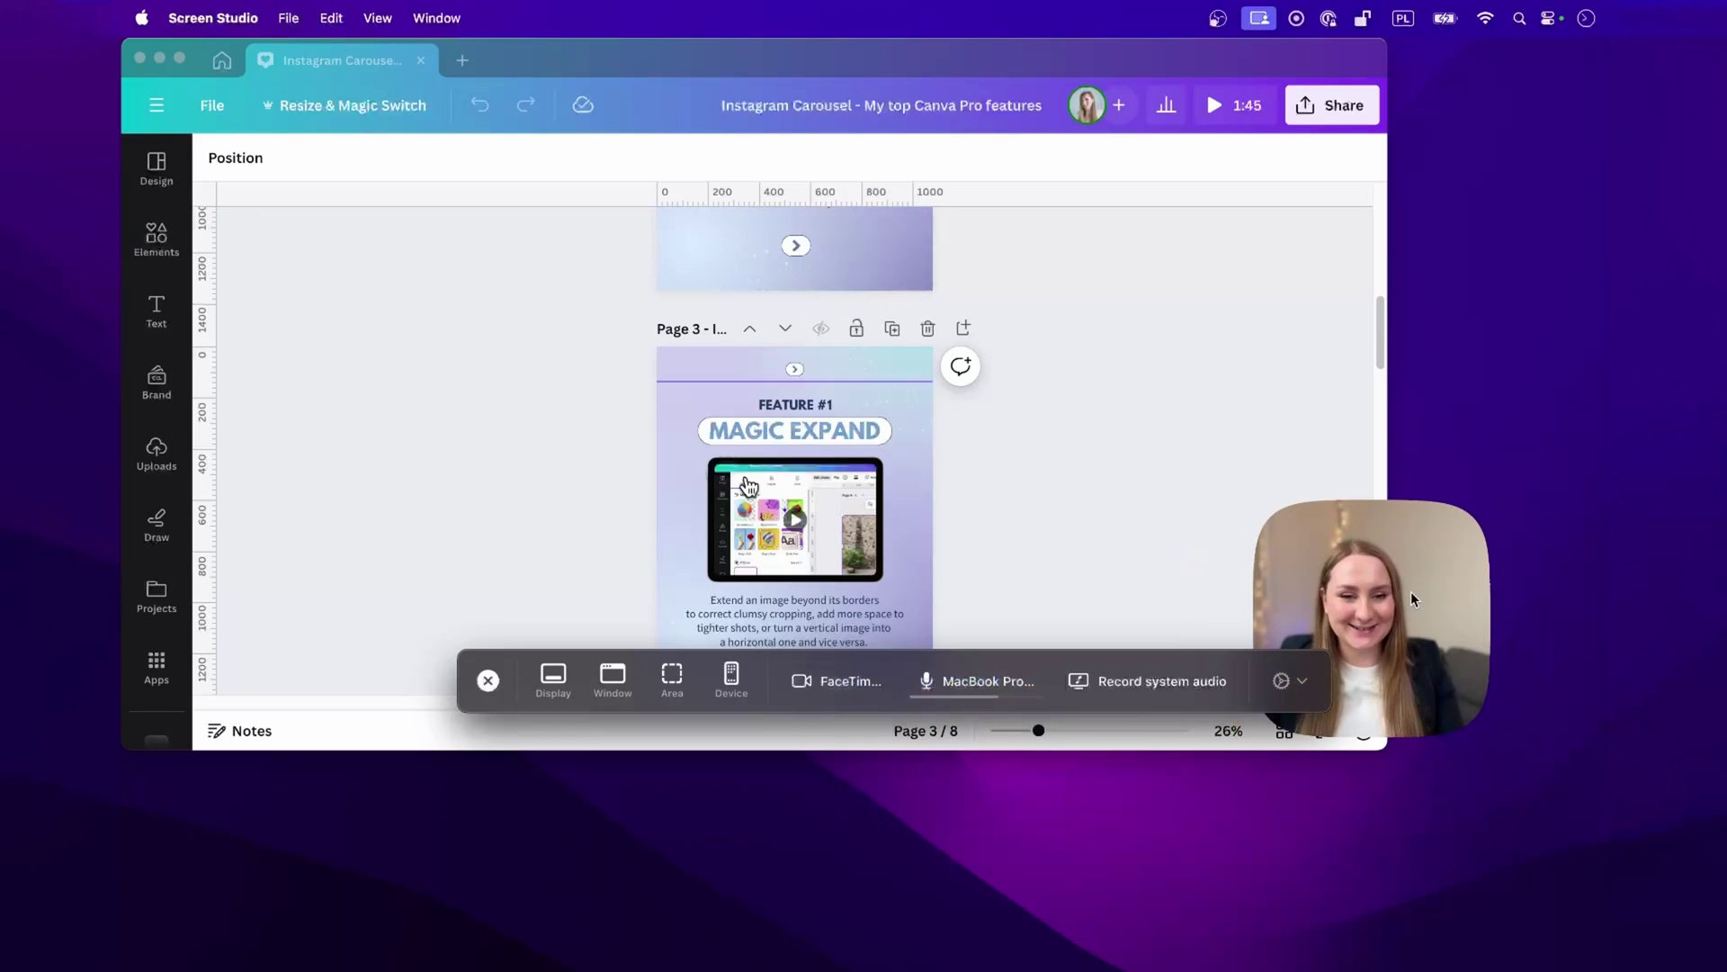
{"action": "left_click_drag", "start_coordinate": [1410, 591], "coordinate": [1259, 580]}
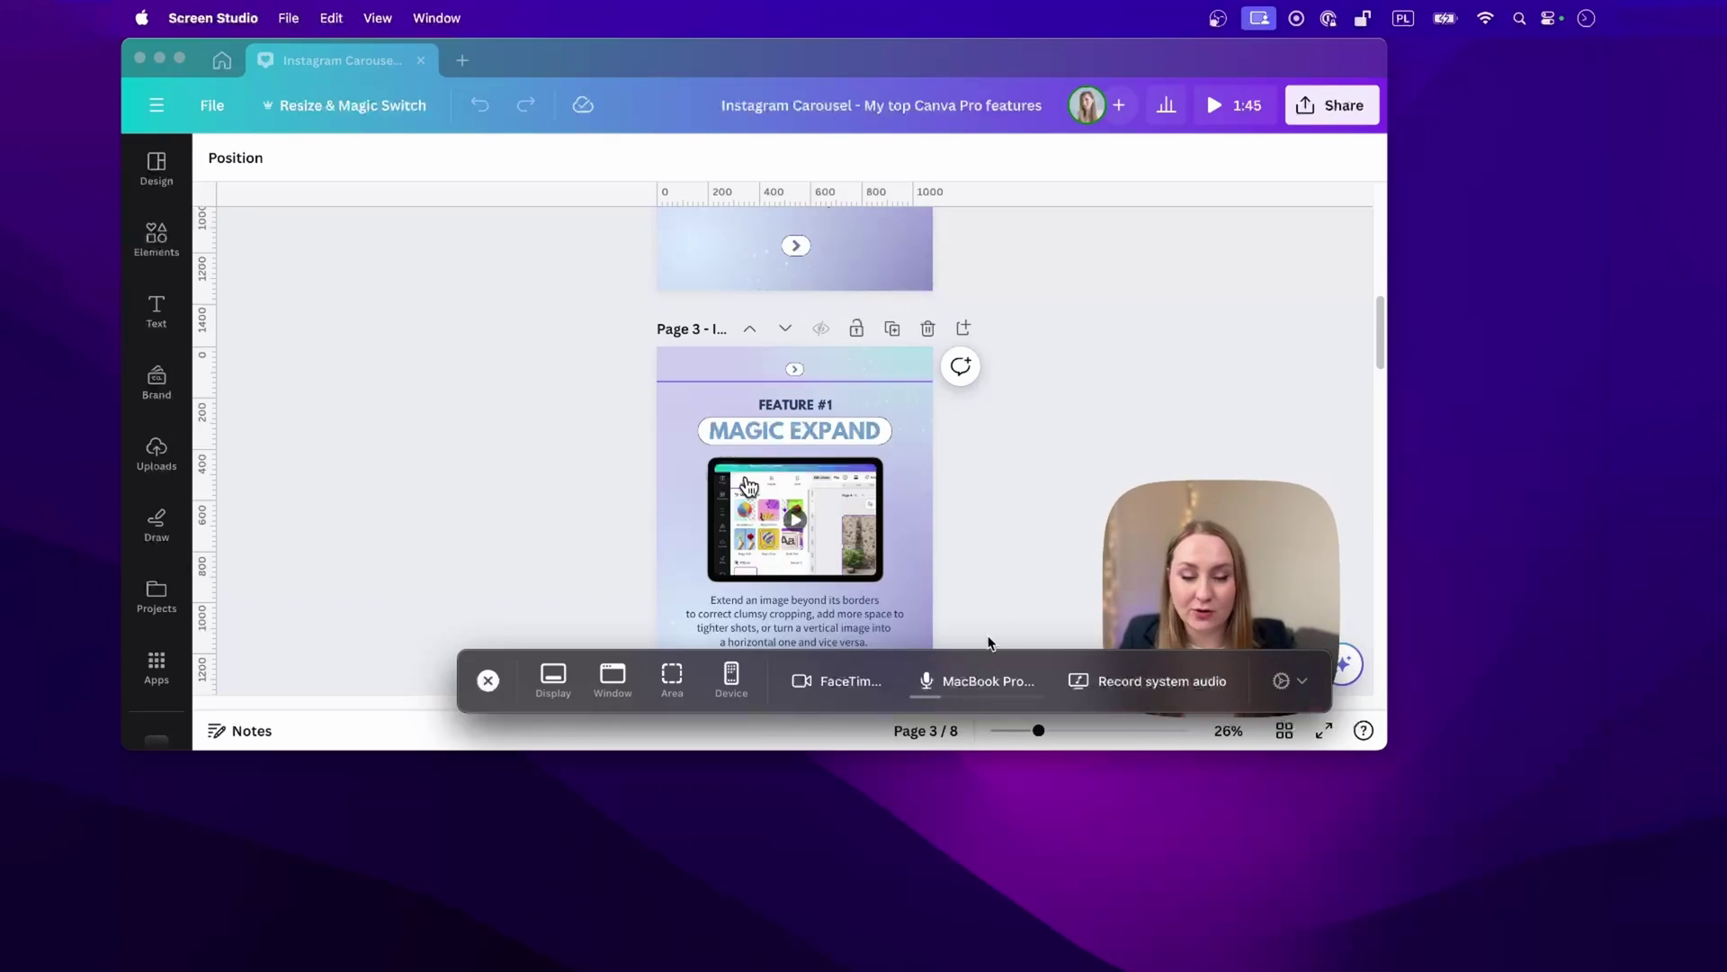
- Review the available microphone and system audio recording options
{"action": "left_click", "coordinate": [992, 684]}
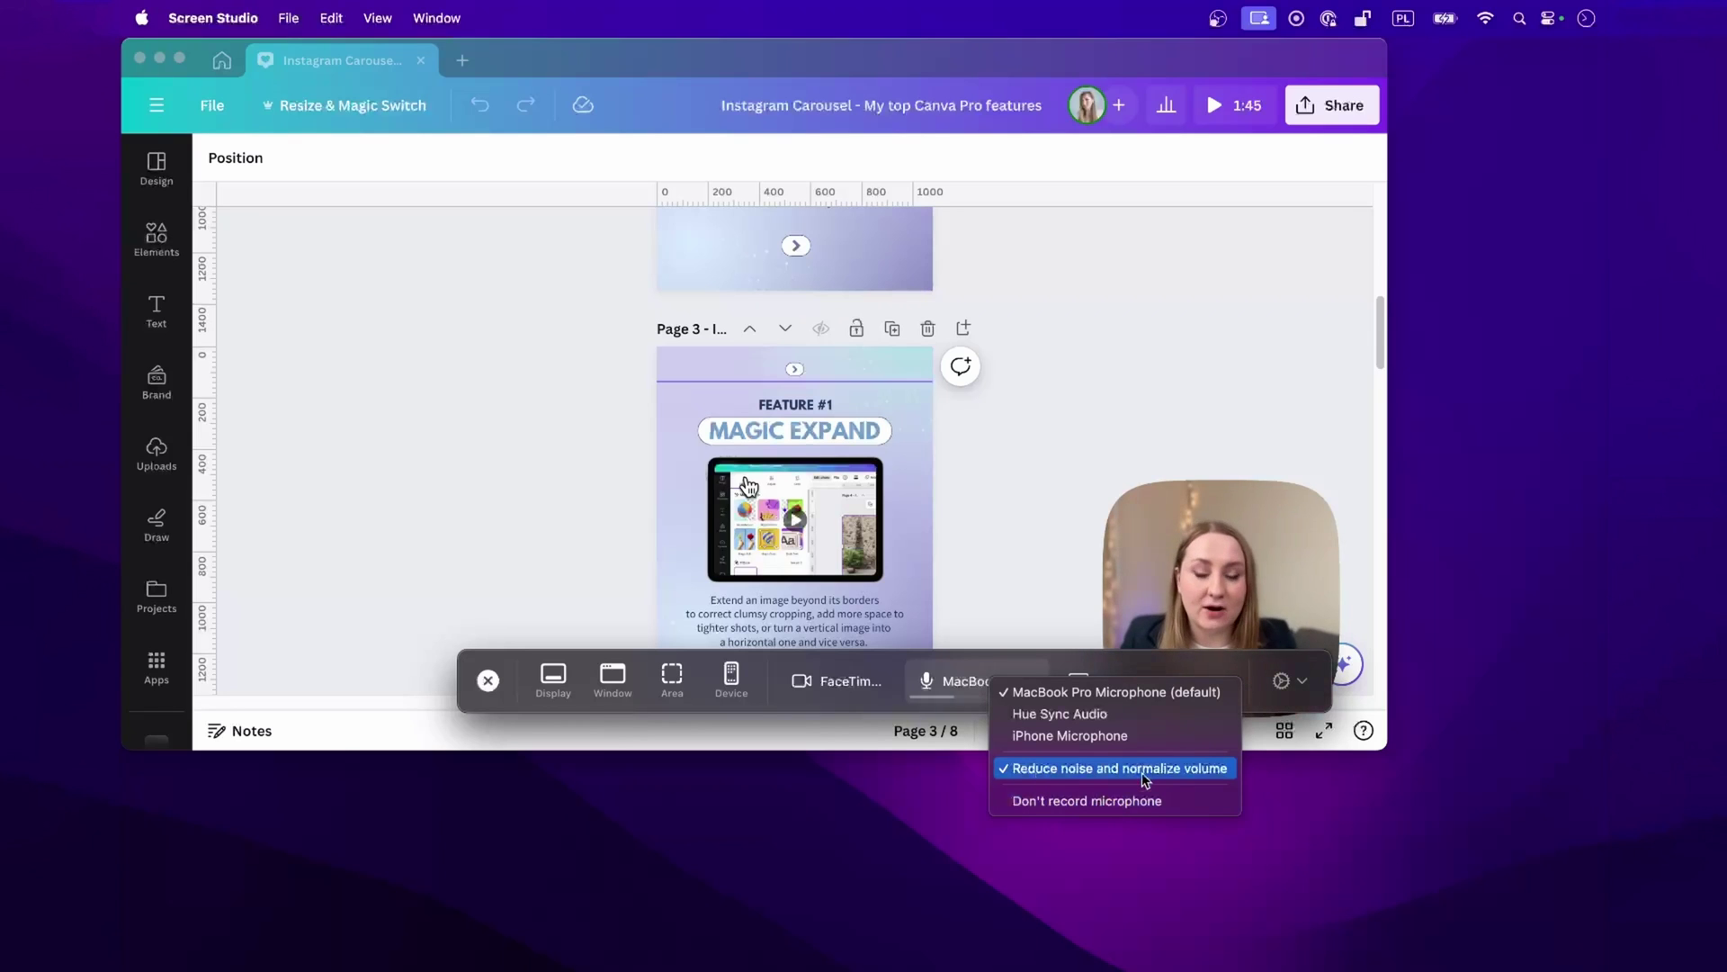
{"action": "left_click", "coordinate": [941, 691]}
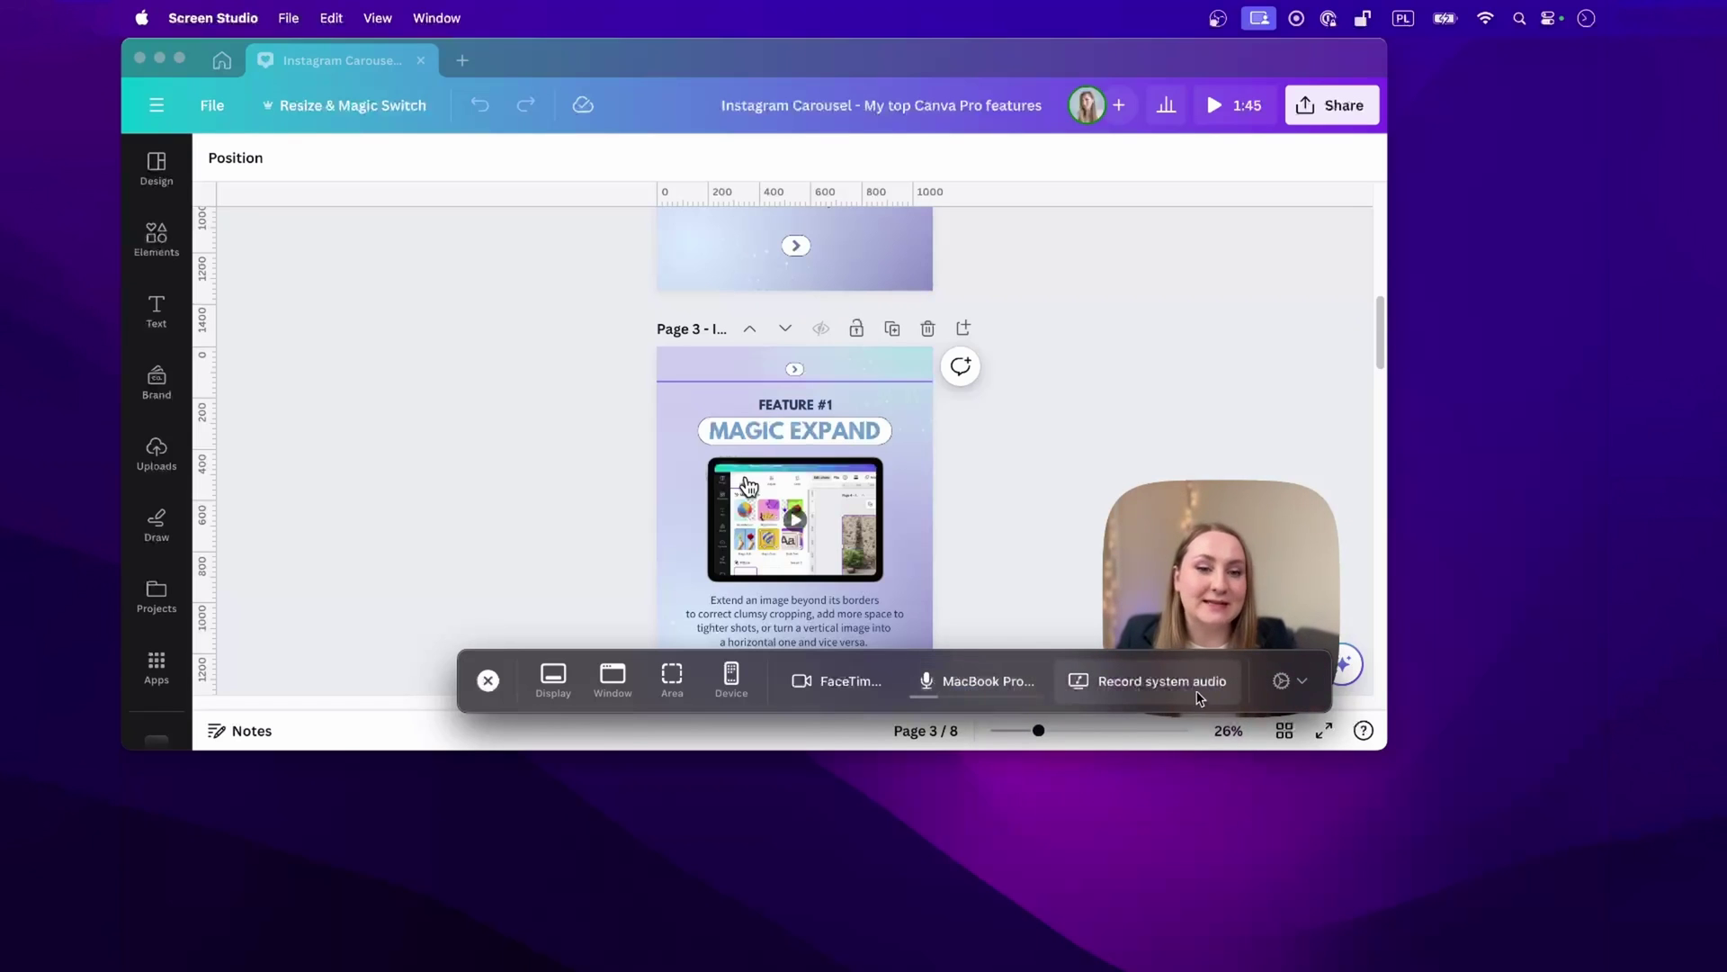
{"action": "left_click", "coordinate": [1118, 690]}
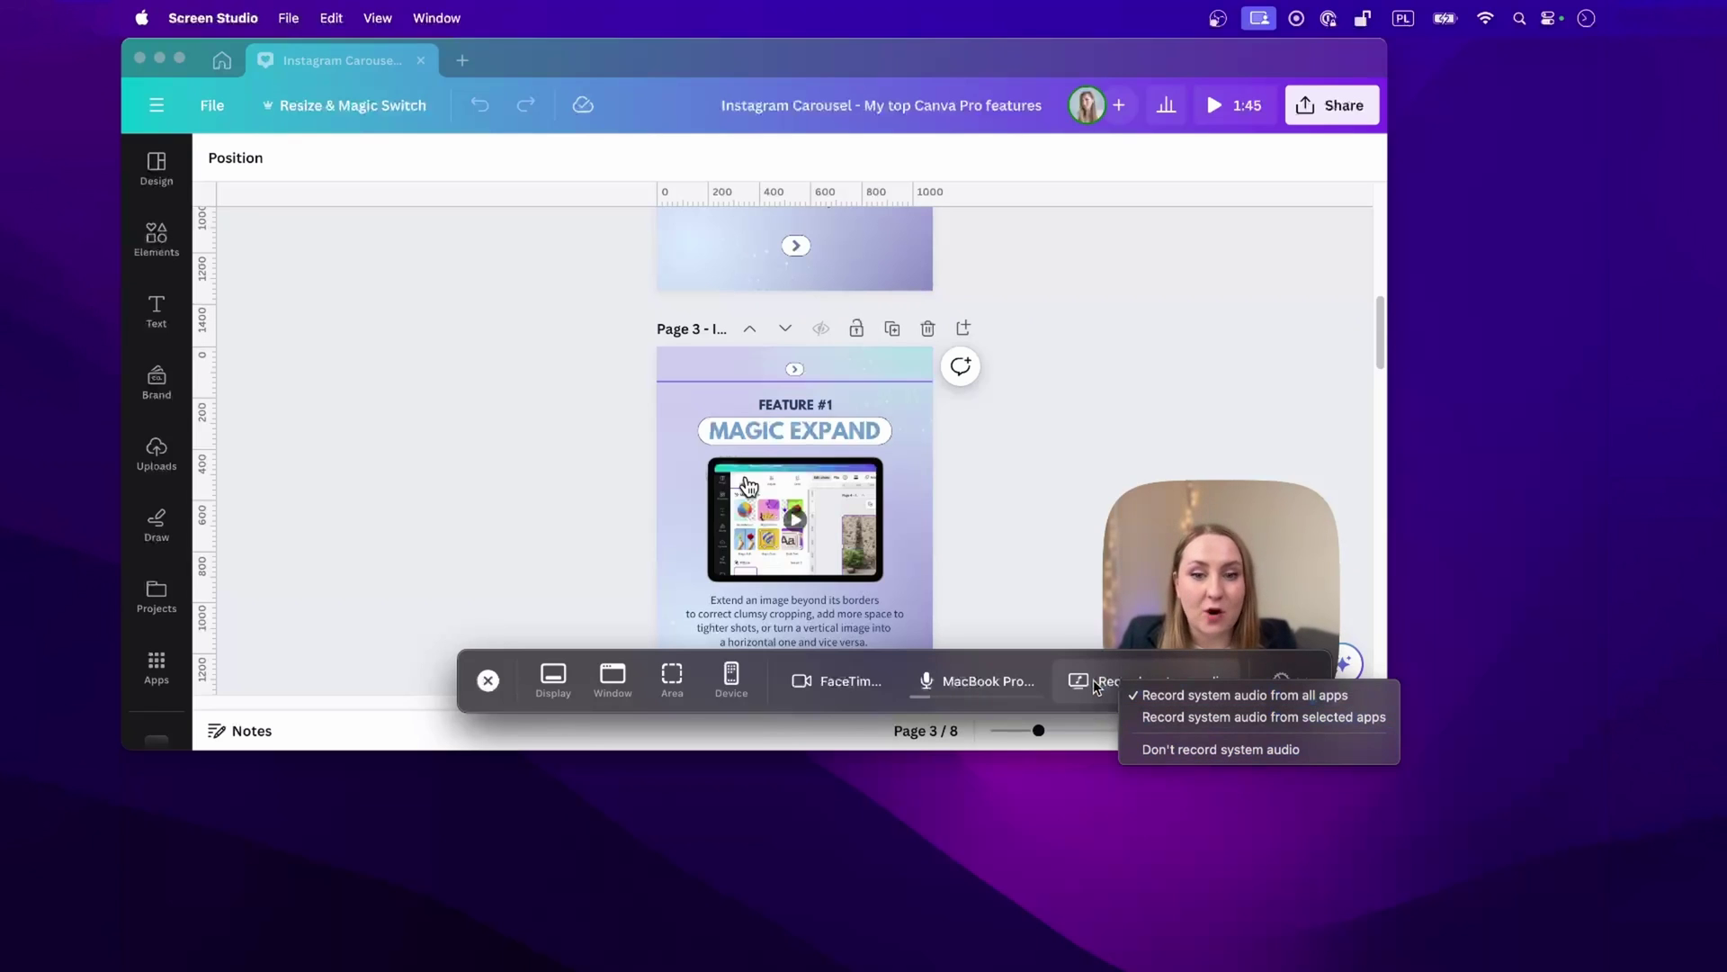
{"action": "left_click", "coordinate": [1249, 690]}
- Show the speaker notes from the recording options and place the notes window beside the page 3 design, above the camera preview
{"action": "left_click", "coordinate": [1300, 689]}
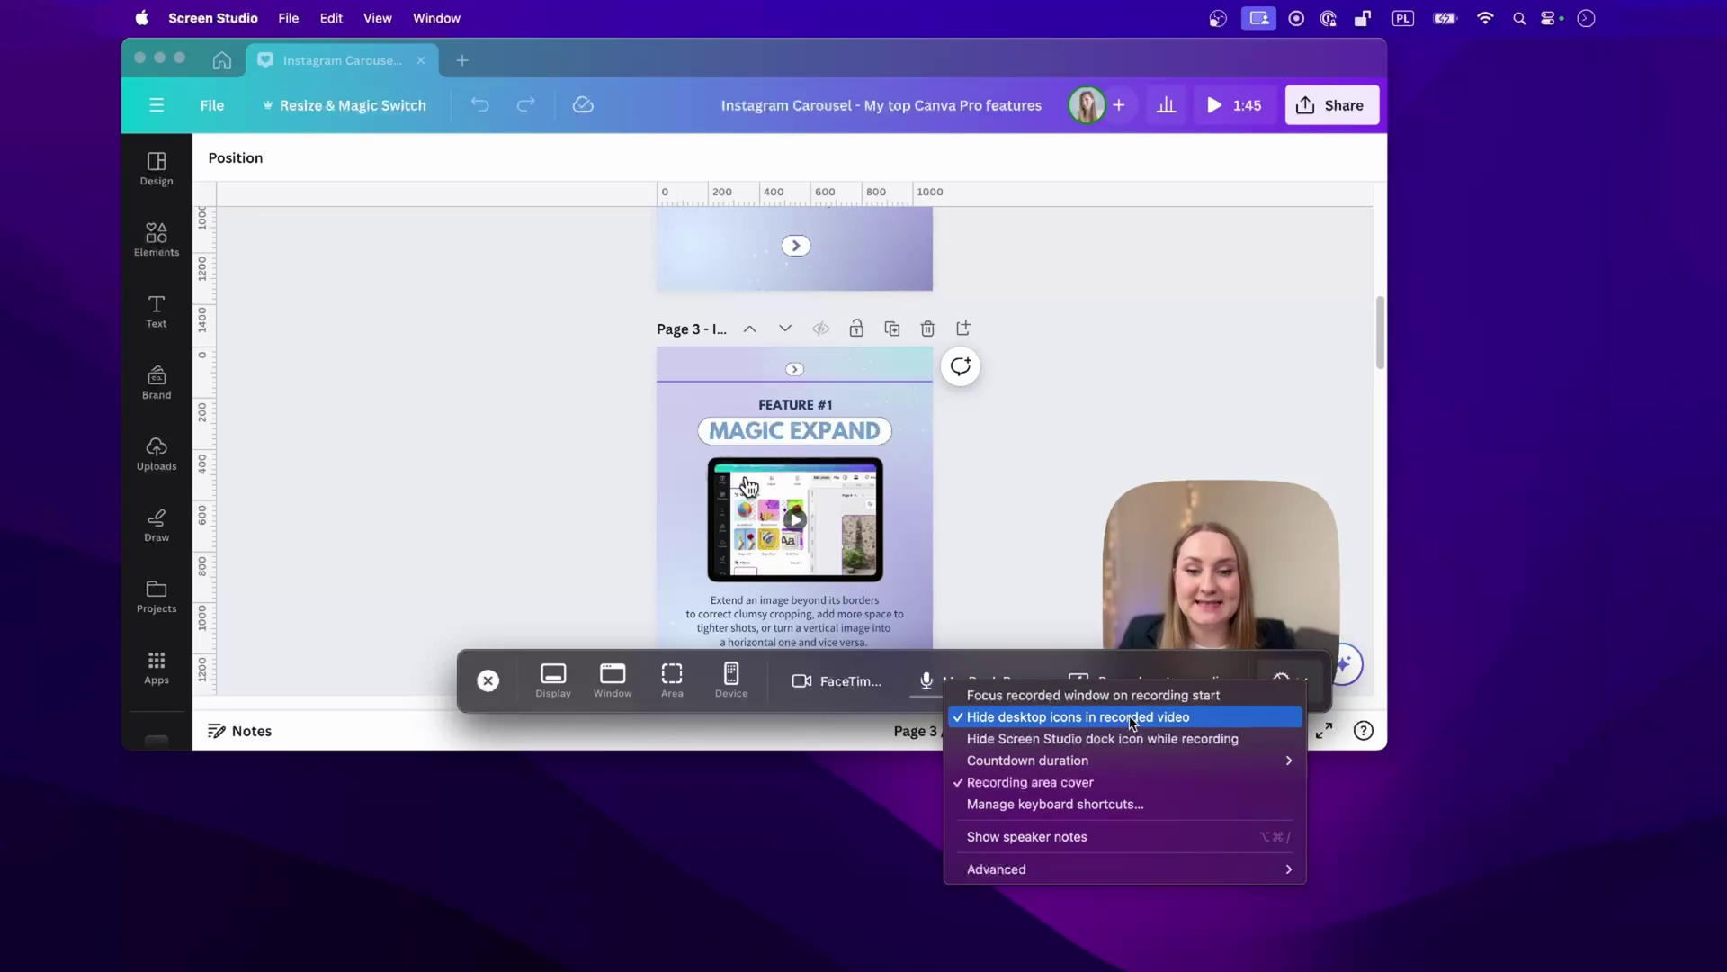
{"action": "mouse_move", "coordinate": [1048, 760]}
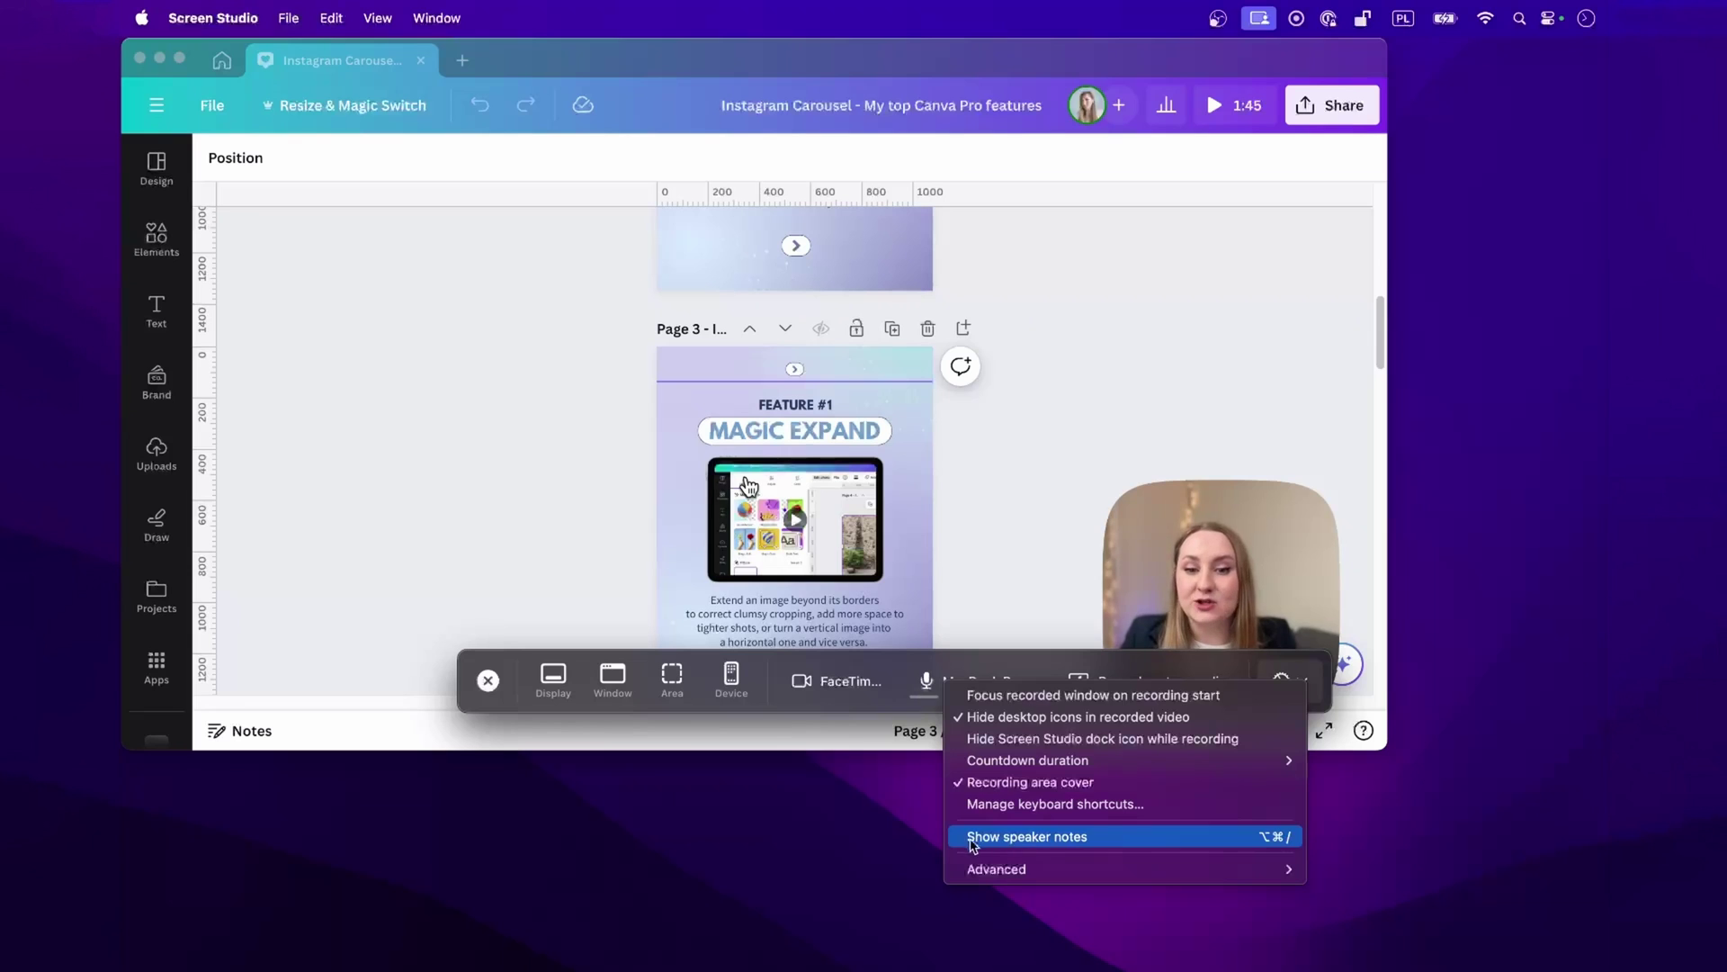
{"action": "left_click", "coordinate": [1014, 839]}
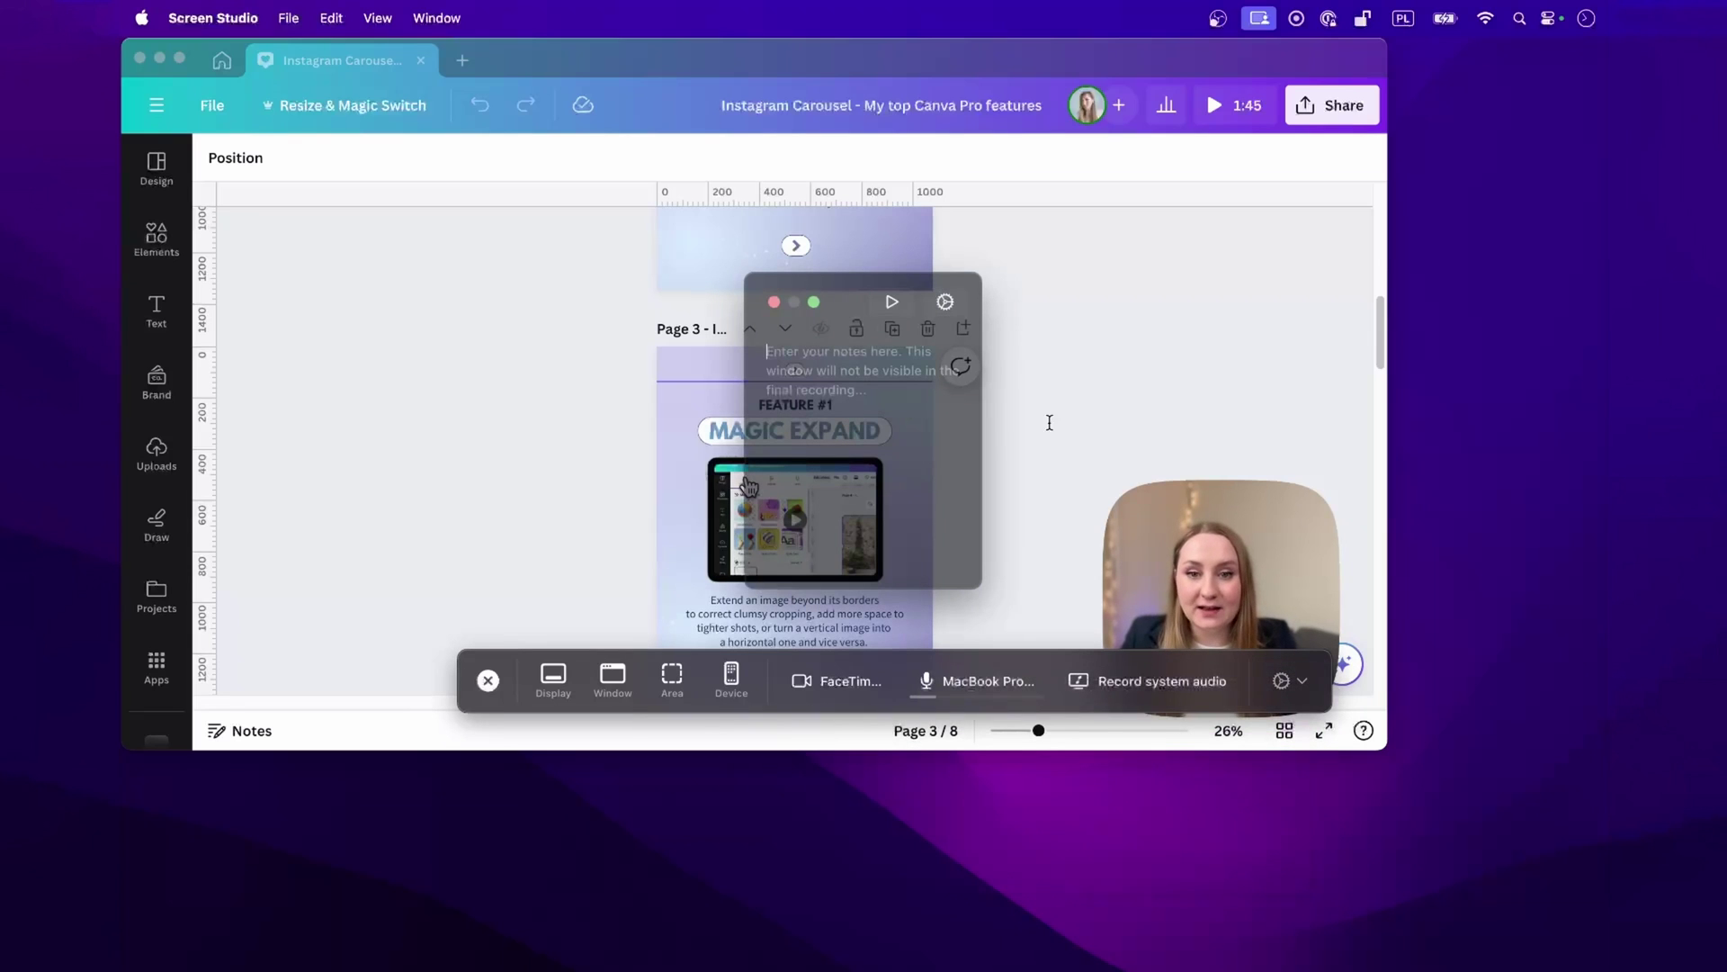
{"action": "left_click_drag", "start_coordinate": [844, 290], "coordinate": [1067, 224]}
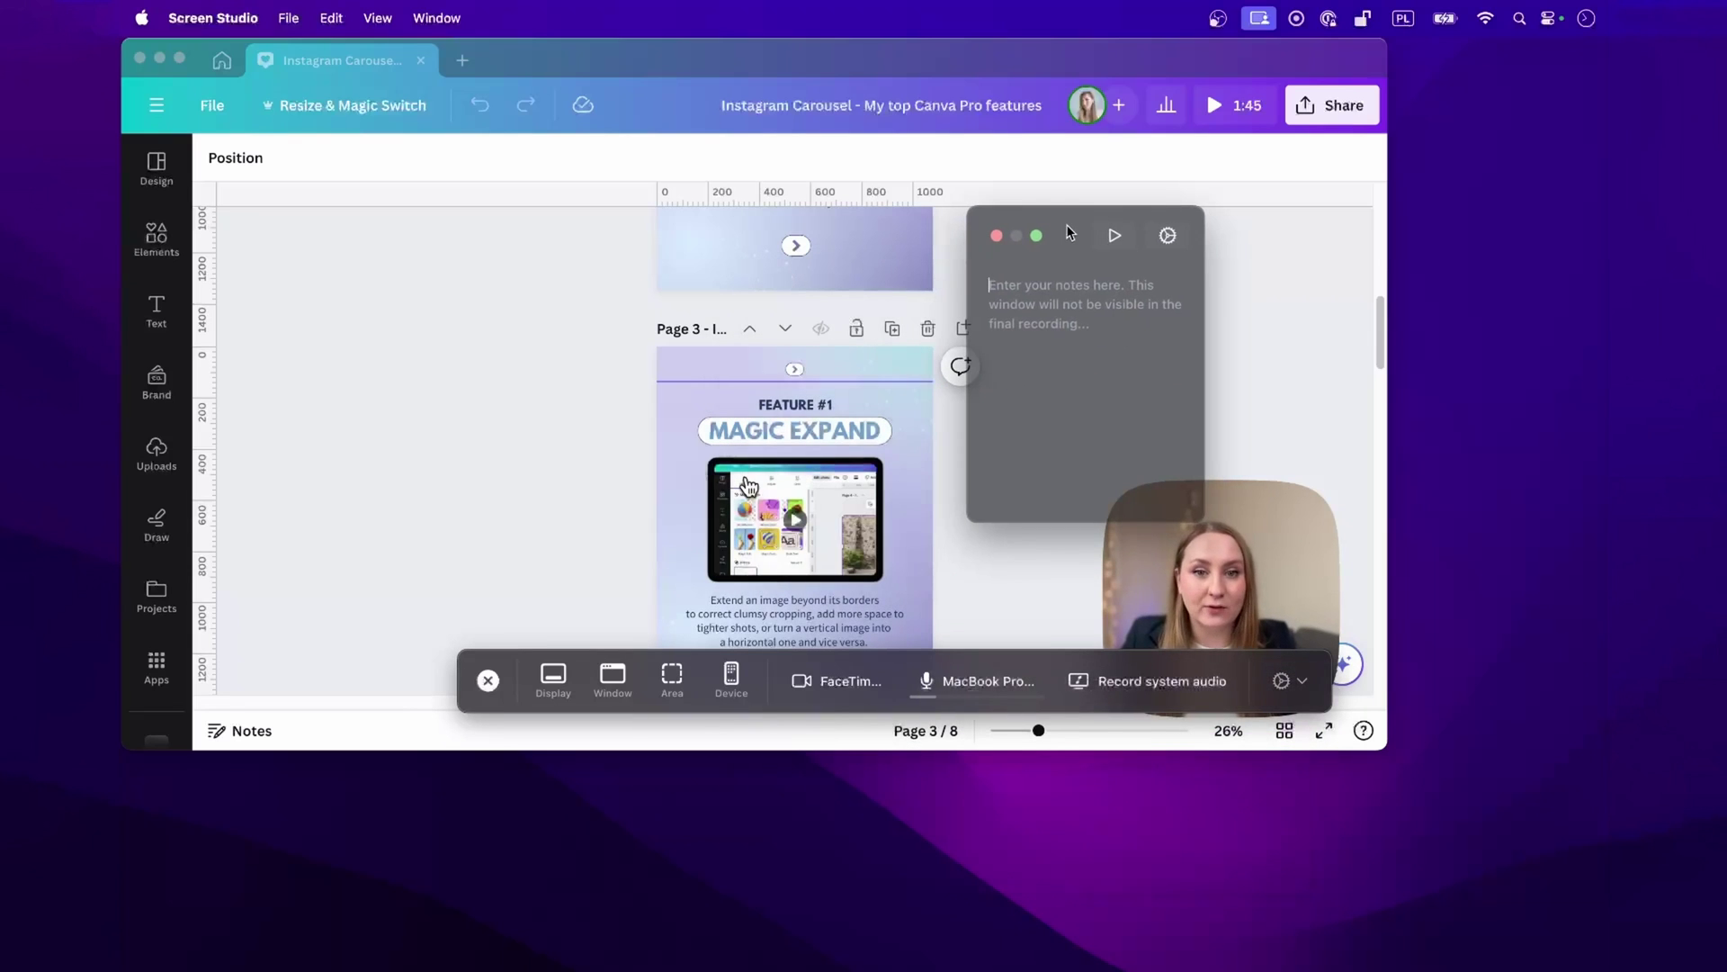
{"action": "left_click", "coordinate": [999, 300]}
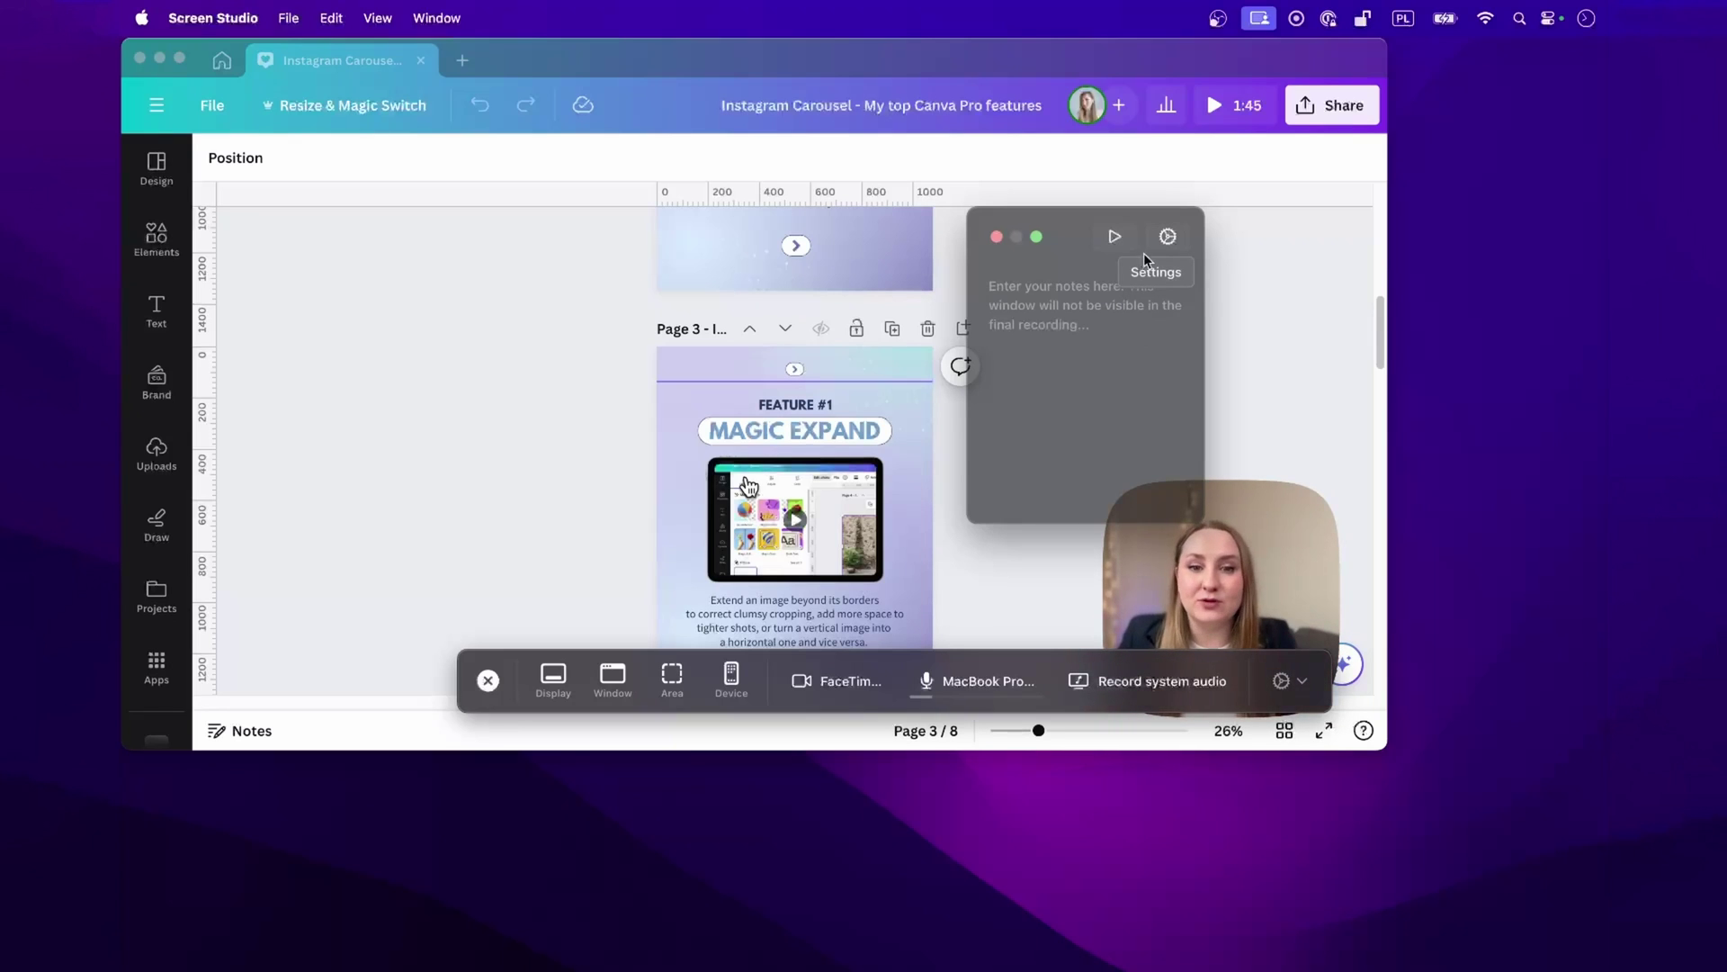
{"action": "left_click_drag", "start_coordinate": [1068, 221], "coordinate": [1144, 214]}
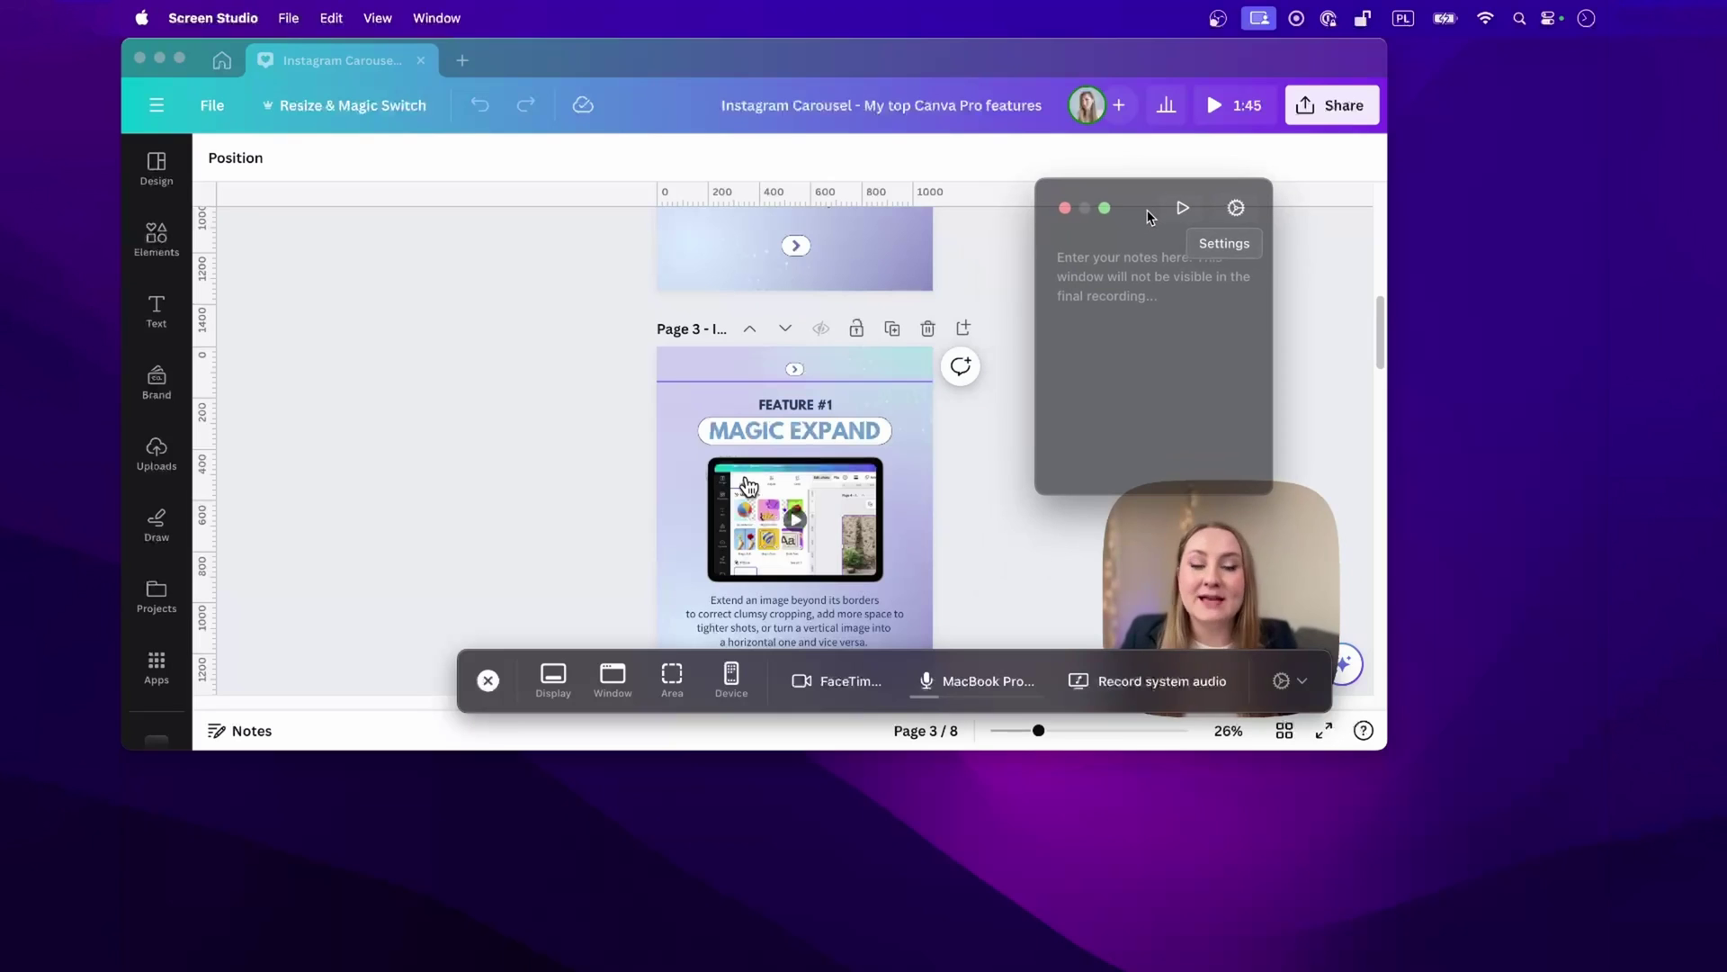
- Slightly raise the prompter speed and set the notepad opacity to about half, then close the speaker notes
{"action": "left_click", "coordinate": [1237, 209]}
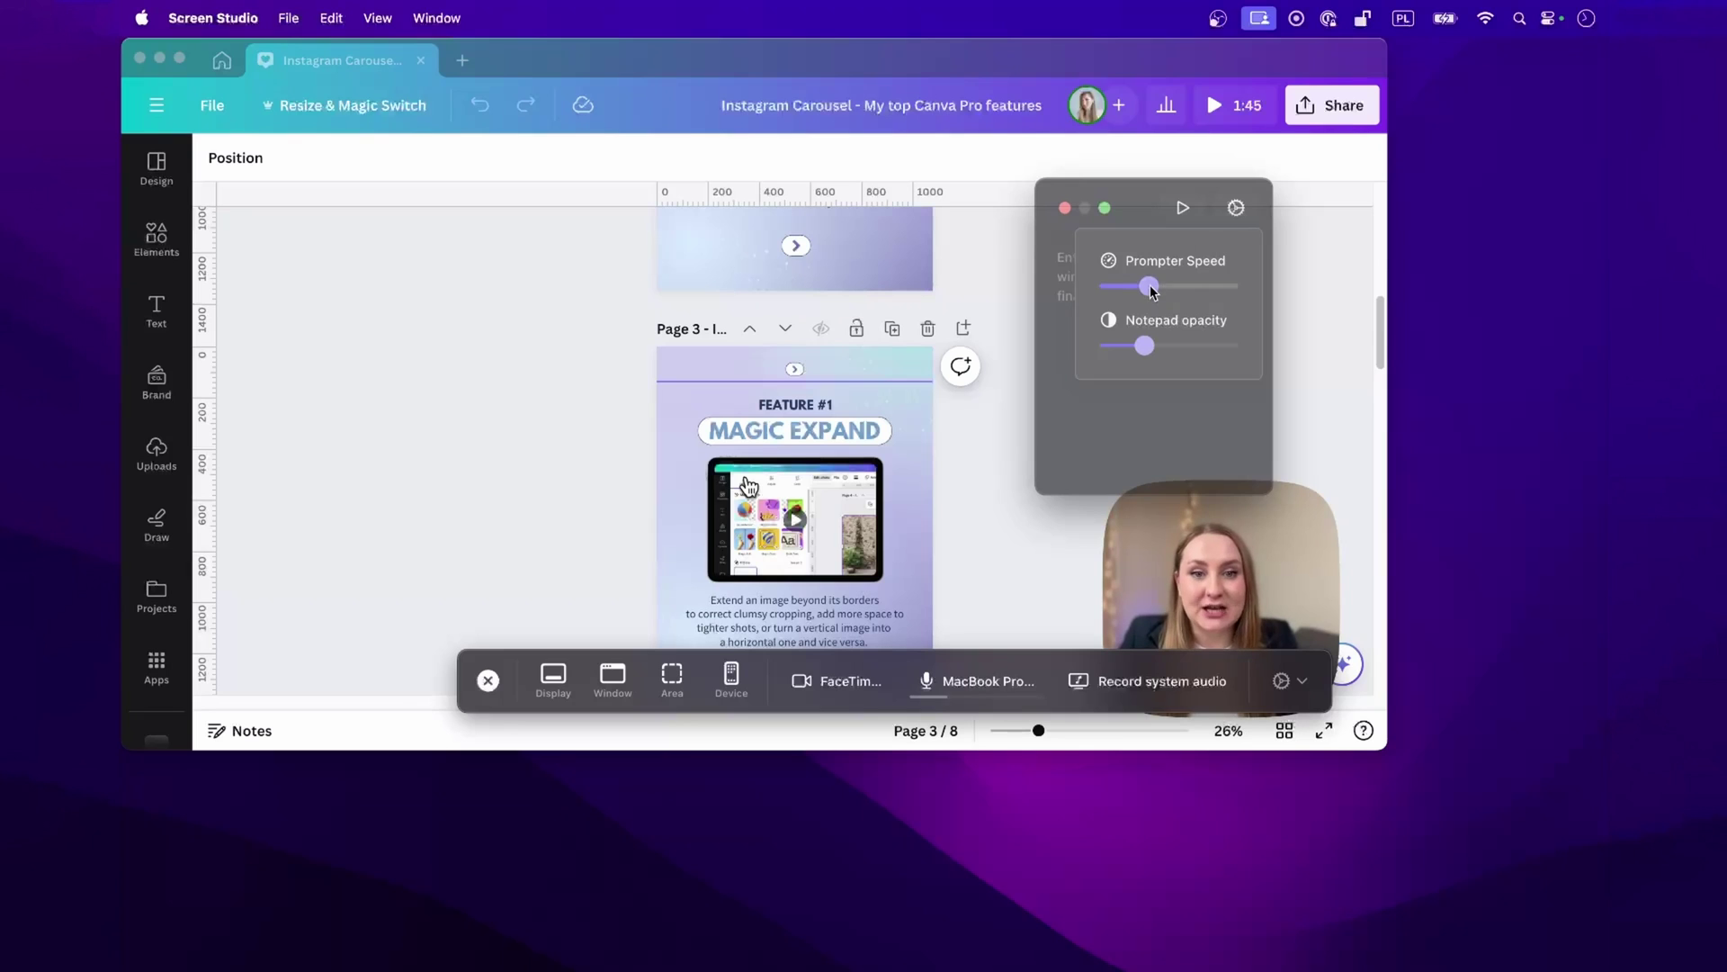
{"action": "left_click_drag", "start_coordinate": [1172, 286], "coordinate": [1168, 363]}
{"action": "left_click_drag", "start_coordinate": [1061, 212], "coordinate": [1265, 191]}
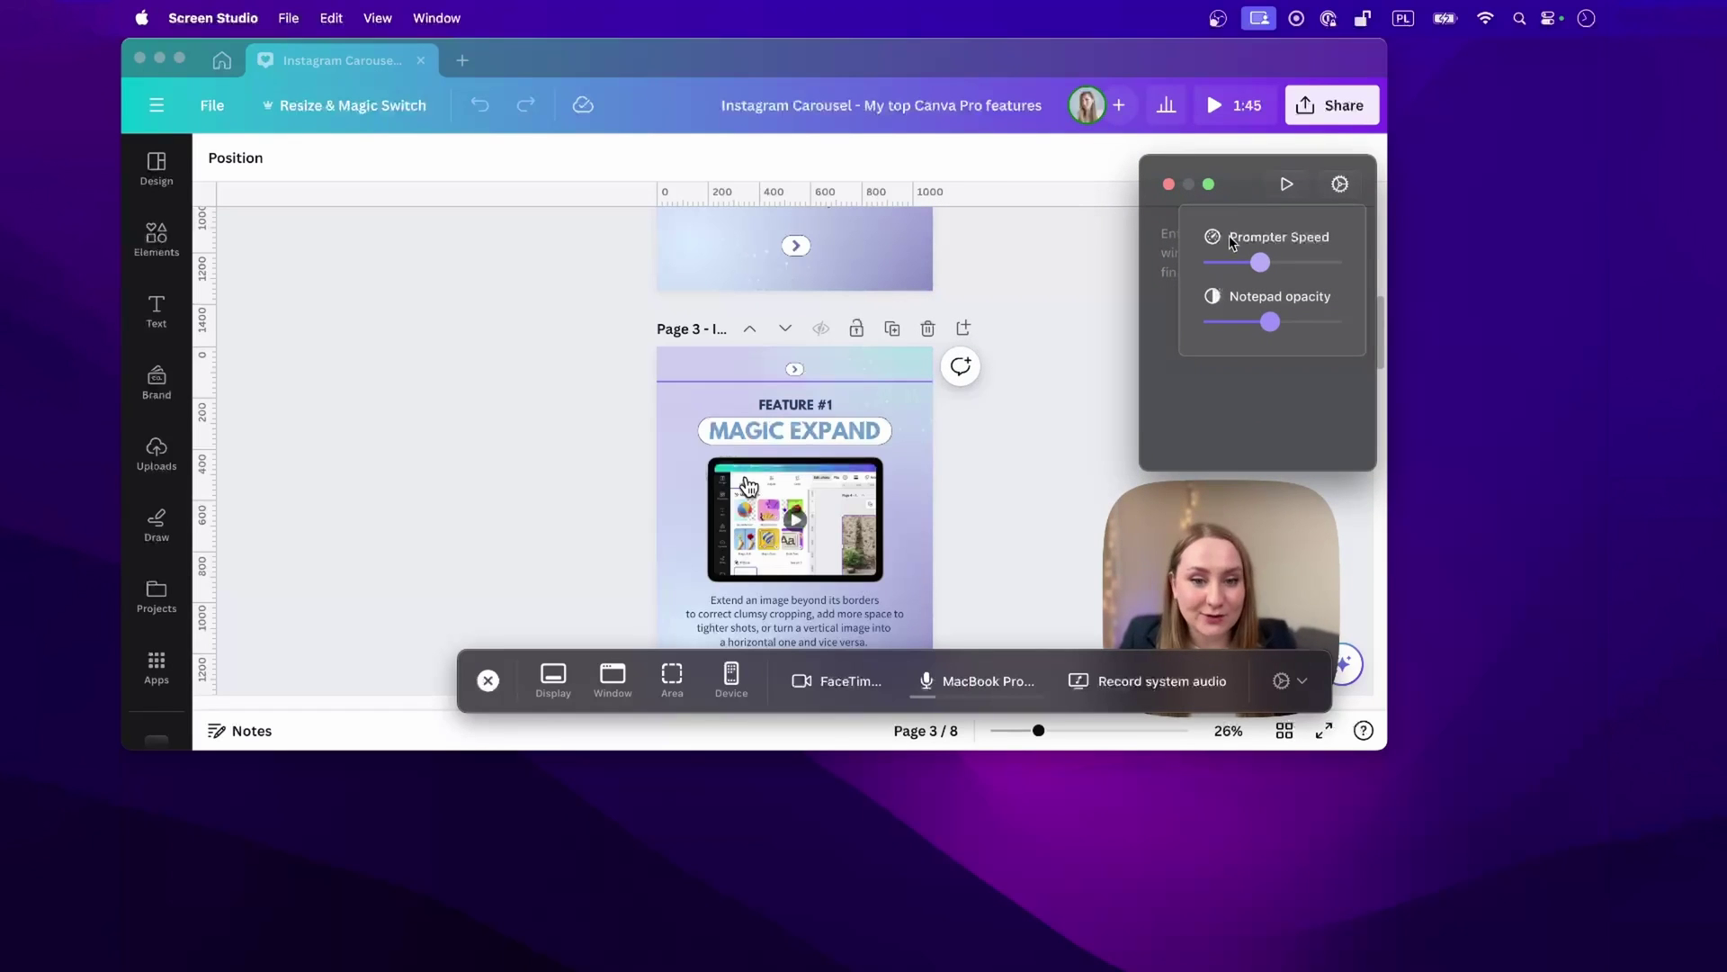
{"action": "left_click_drag", "start_coordinate": [1228, 178], "coordinate": [1130, 163]}
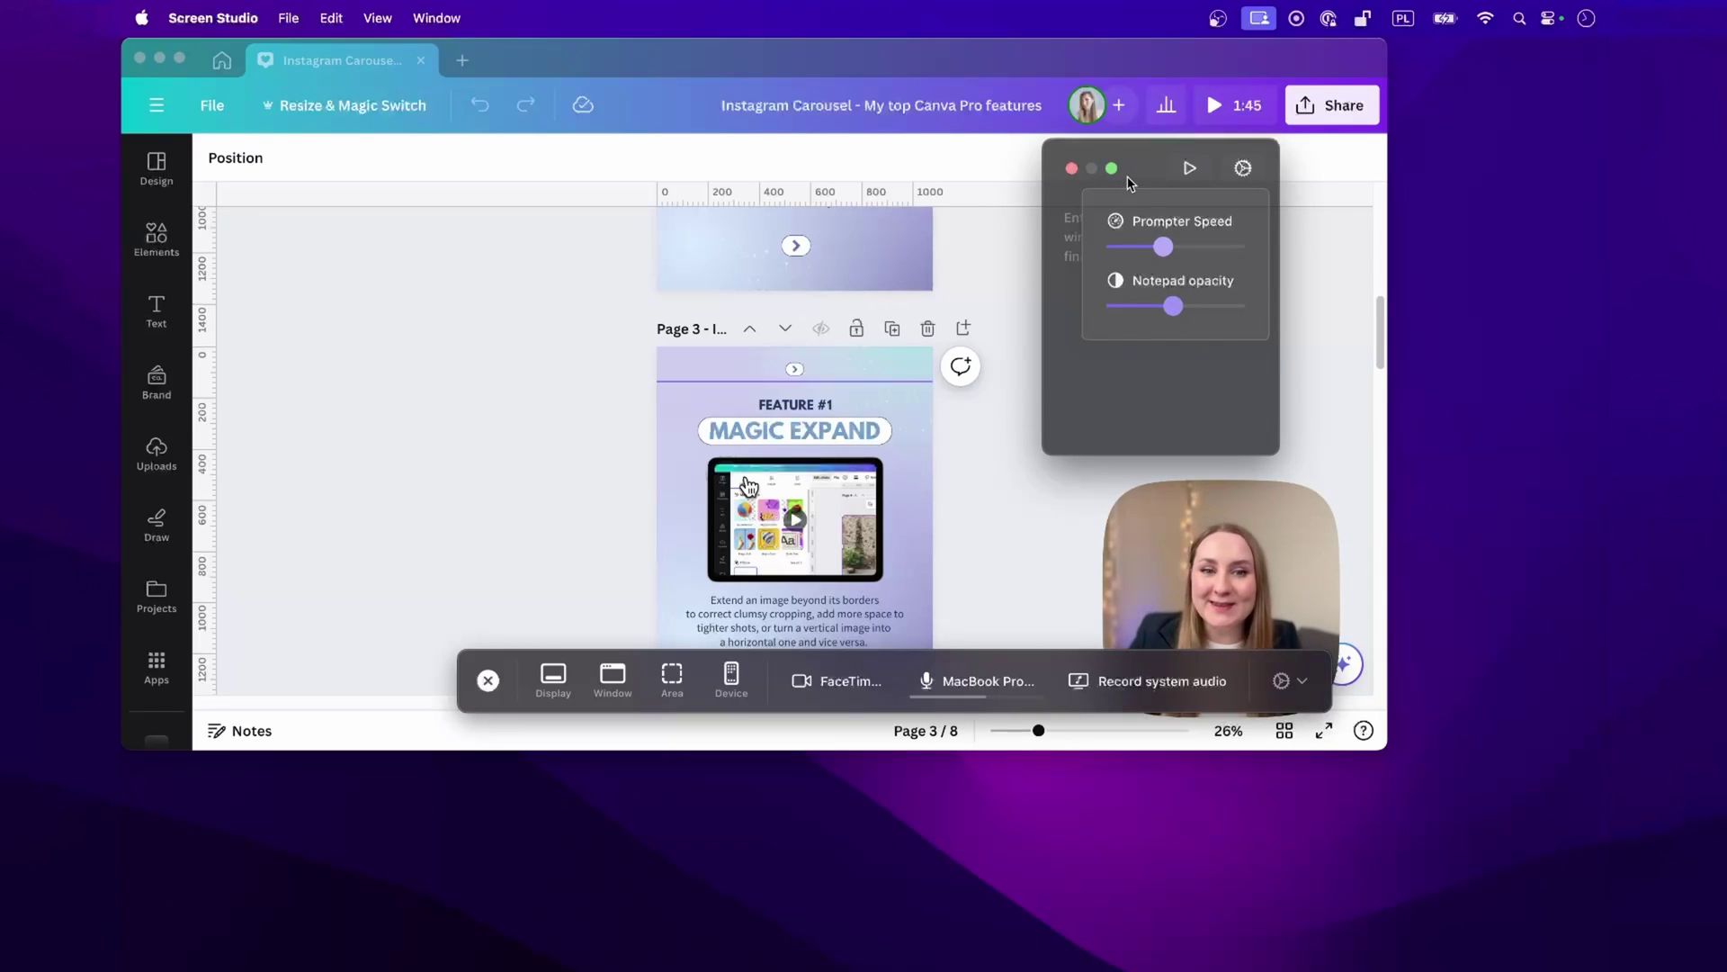
{"action": "left_click", "coordinate": [1071, 169]}
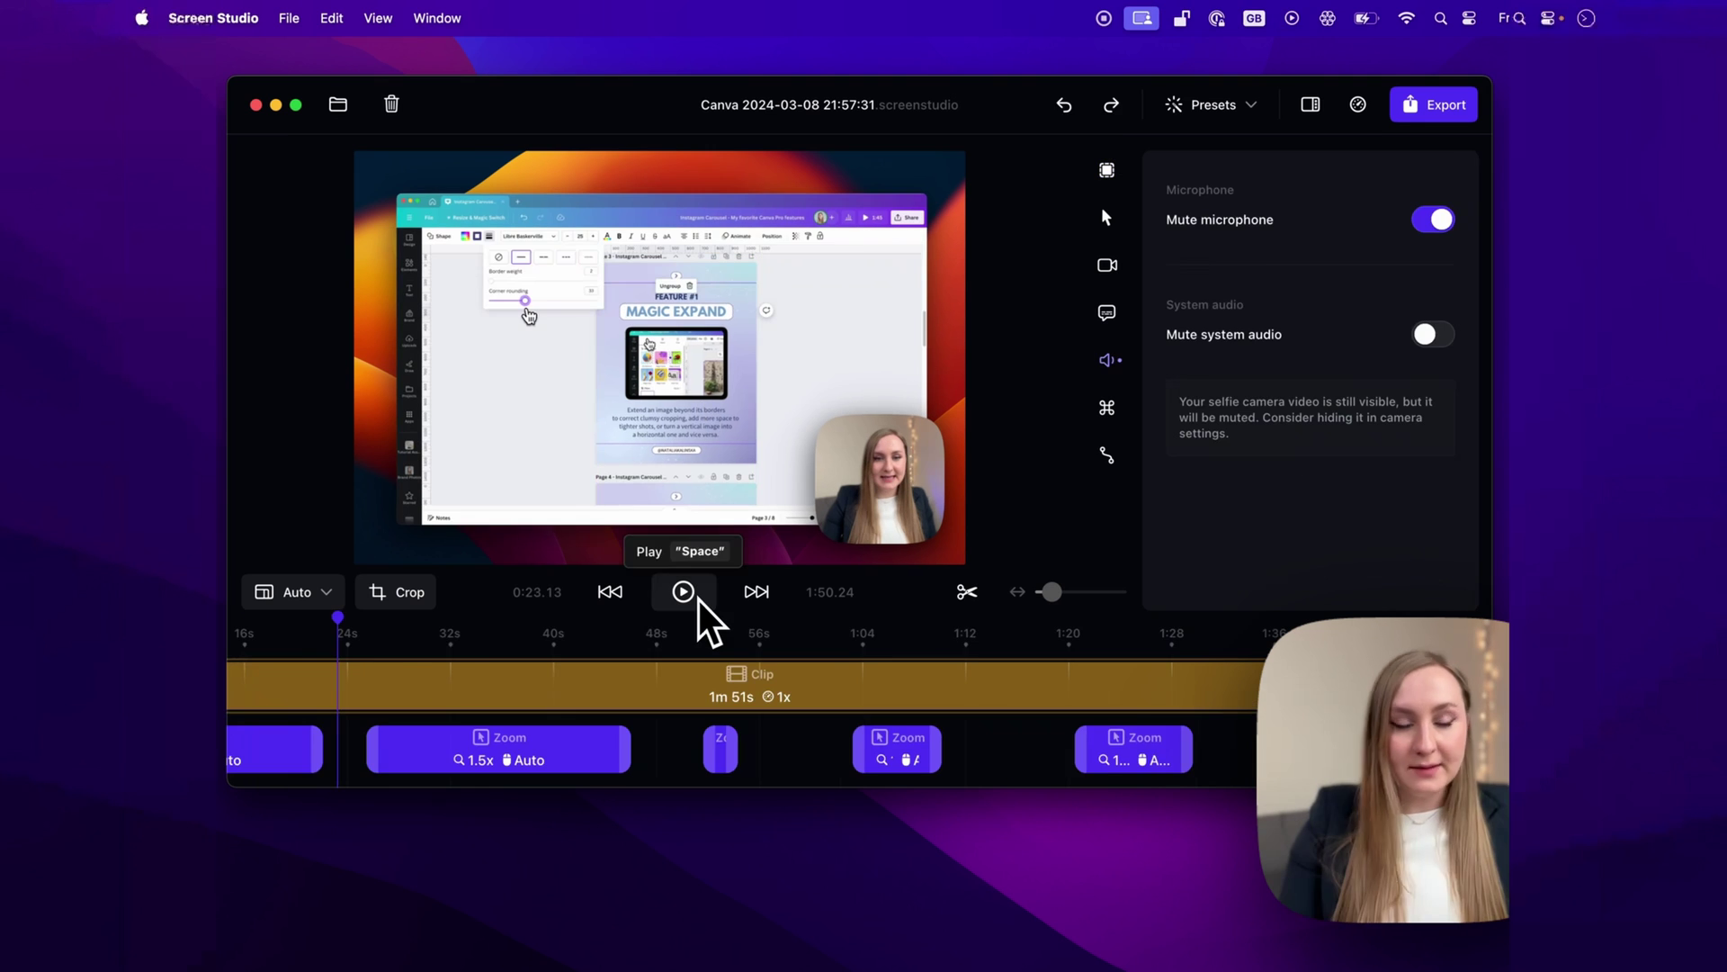
- Play back the recording through the 1.5x zoom segment and replay it from about 34 seconds
{"action": "left_click", "coordinate": [698, 597]}
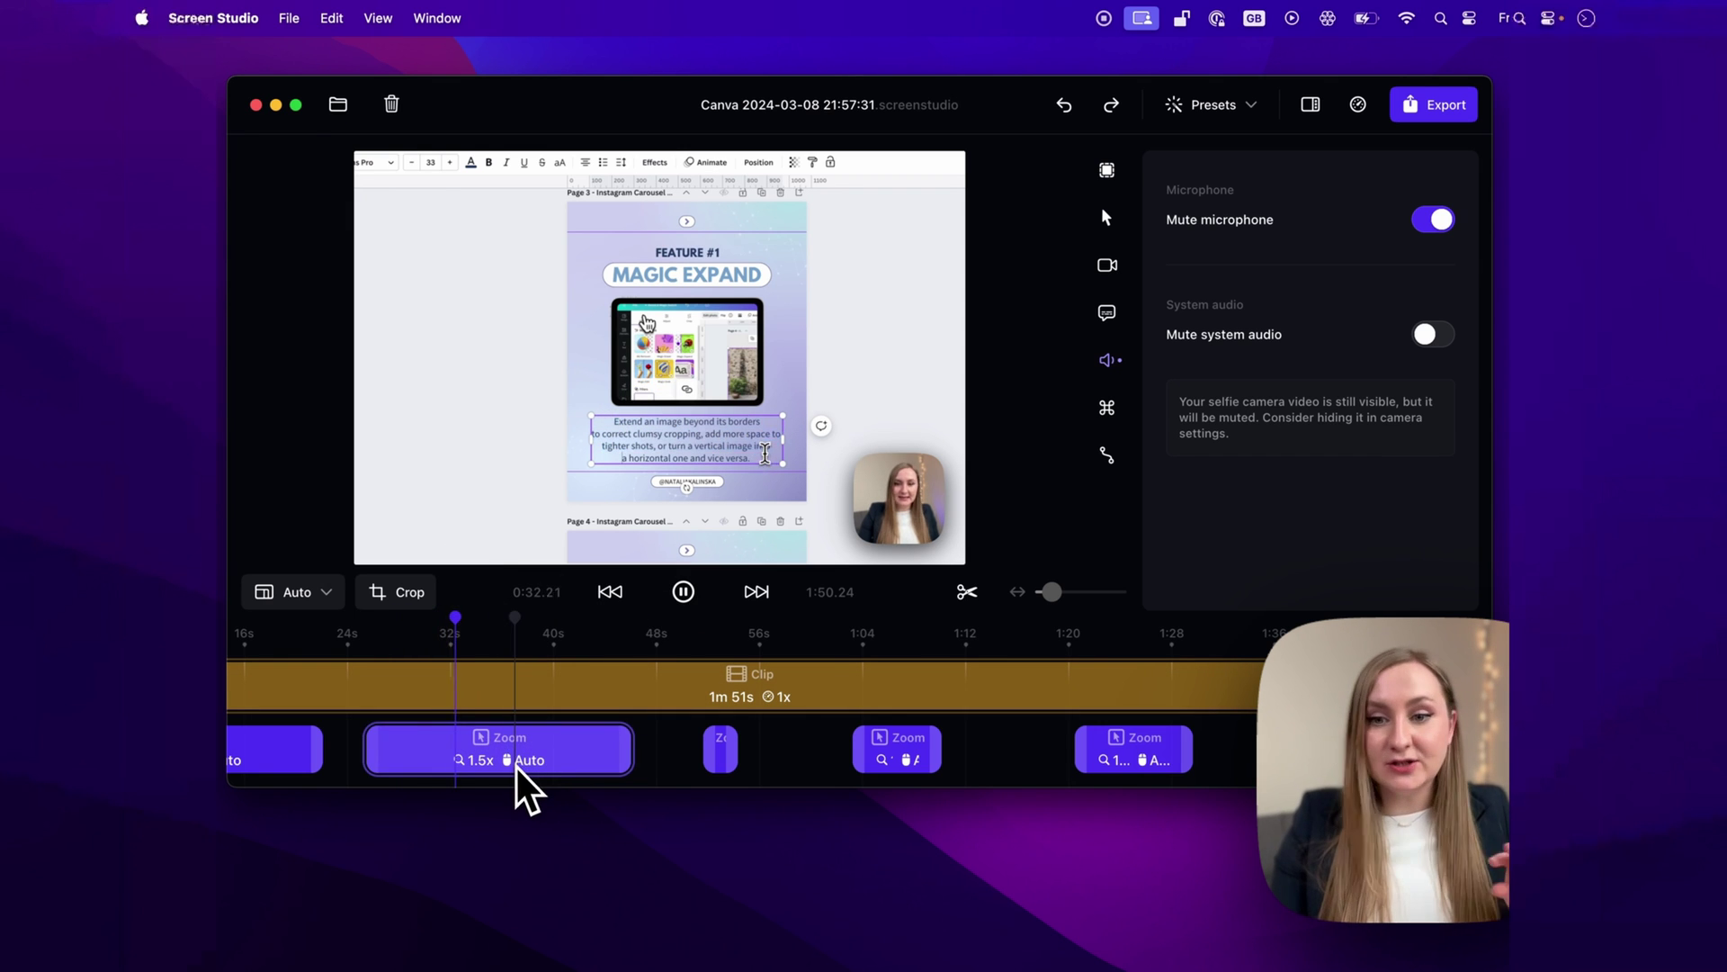
{"action": "left_click", "coordinate": [686, 649]}
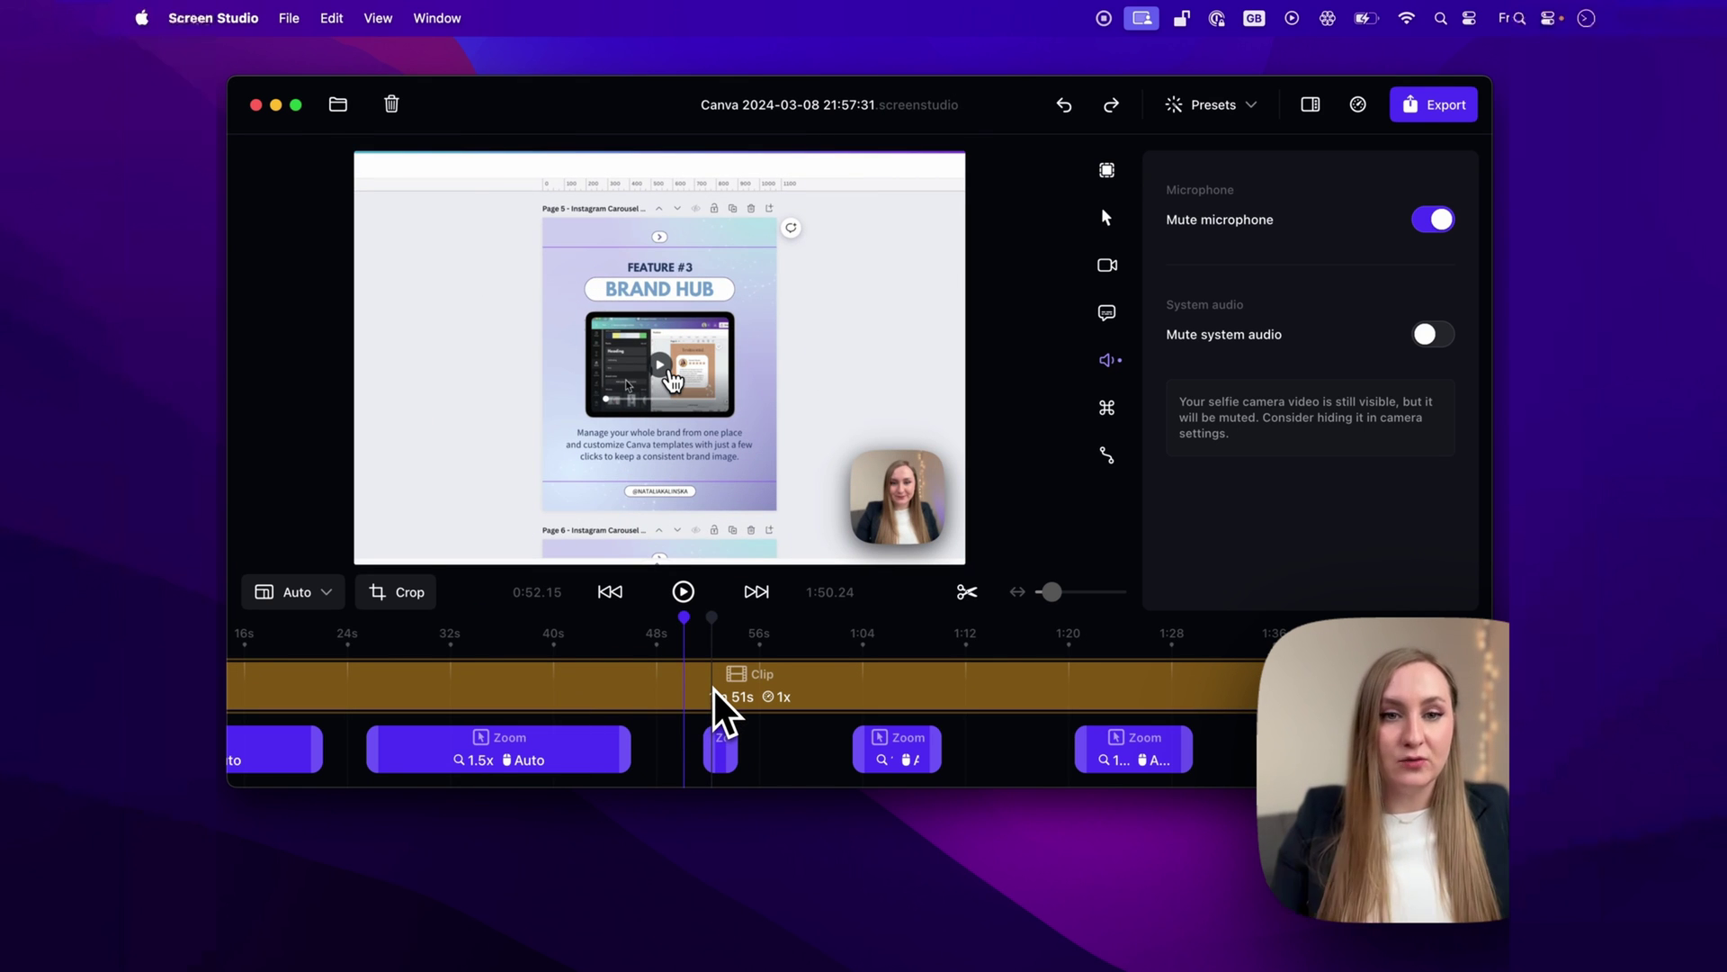
{"action": "left_click", "coordinate": [484, 646]}
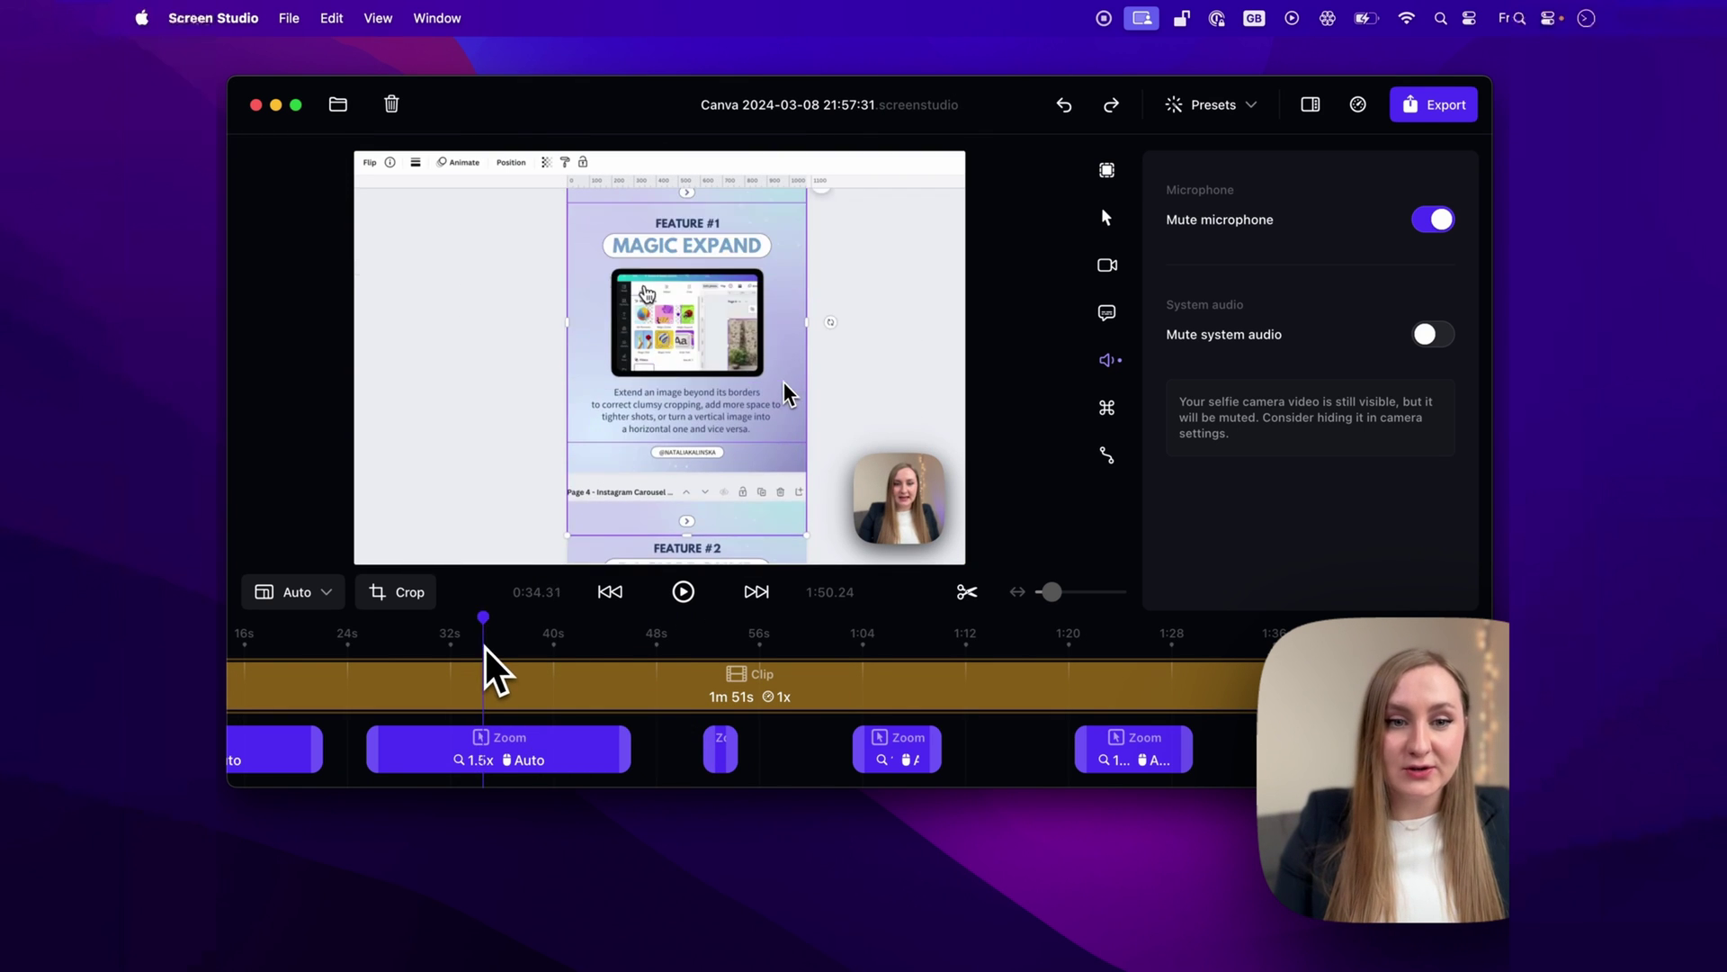
{"action": "key", "text": "space"}
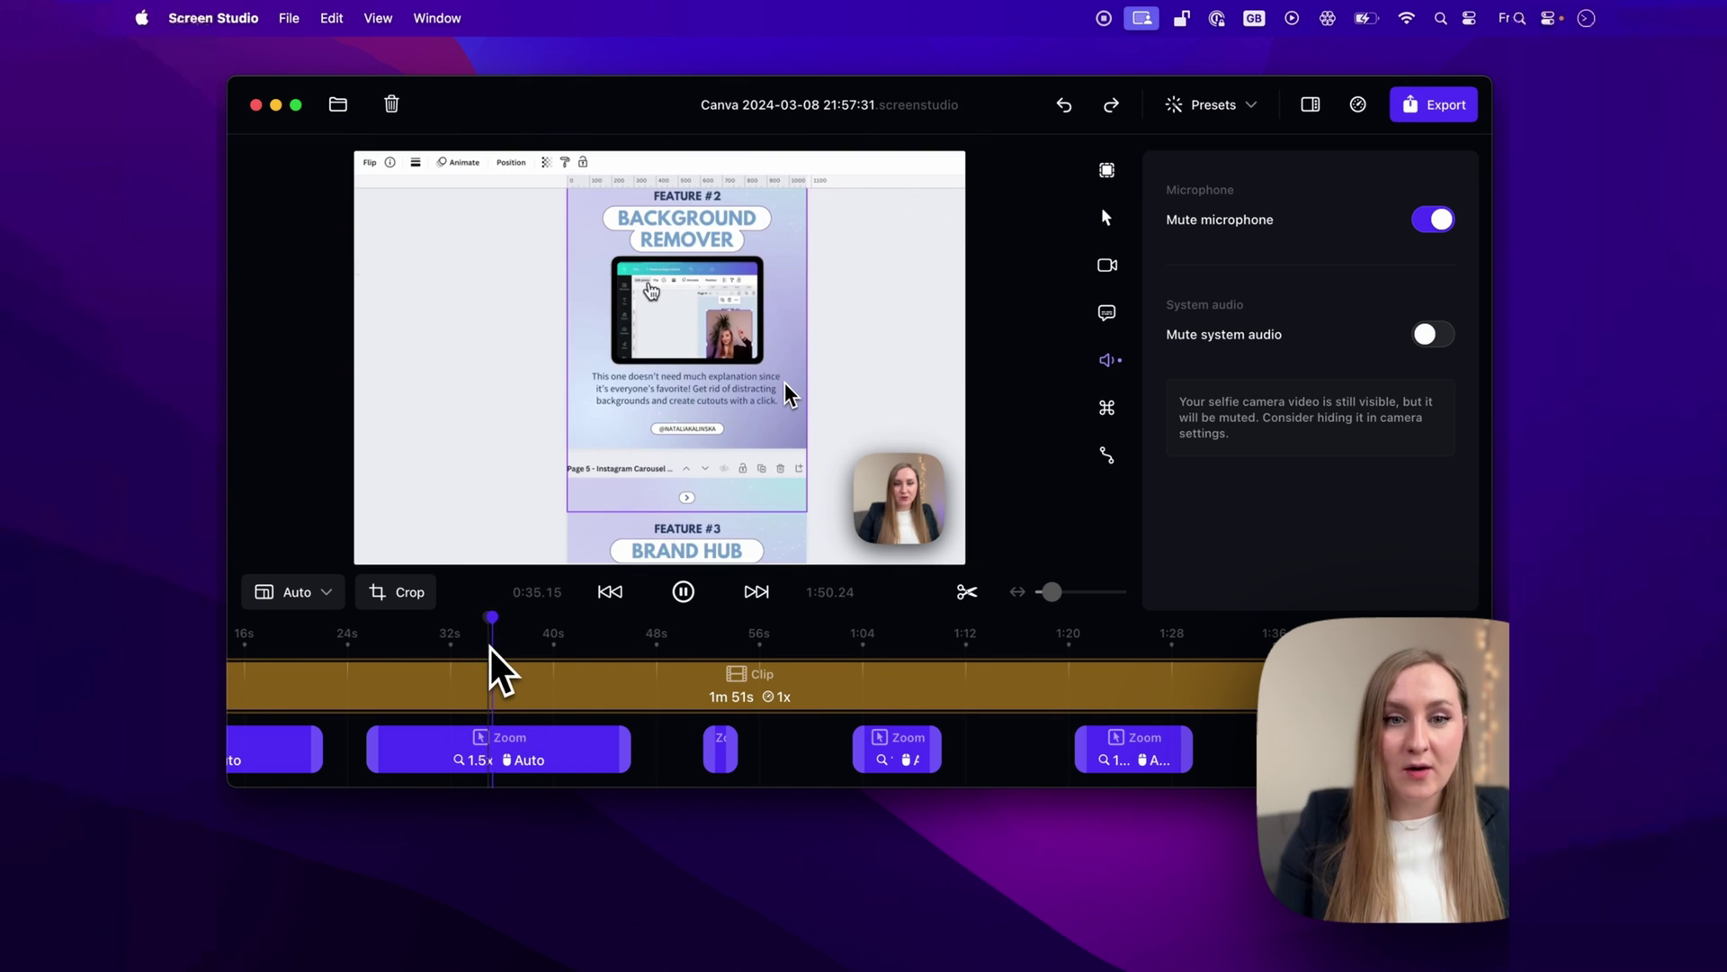
- Return to the beginning of the clip and look at the presets
{"action": "left_click", "coordinate": [268, 672]}
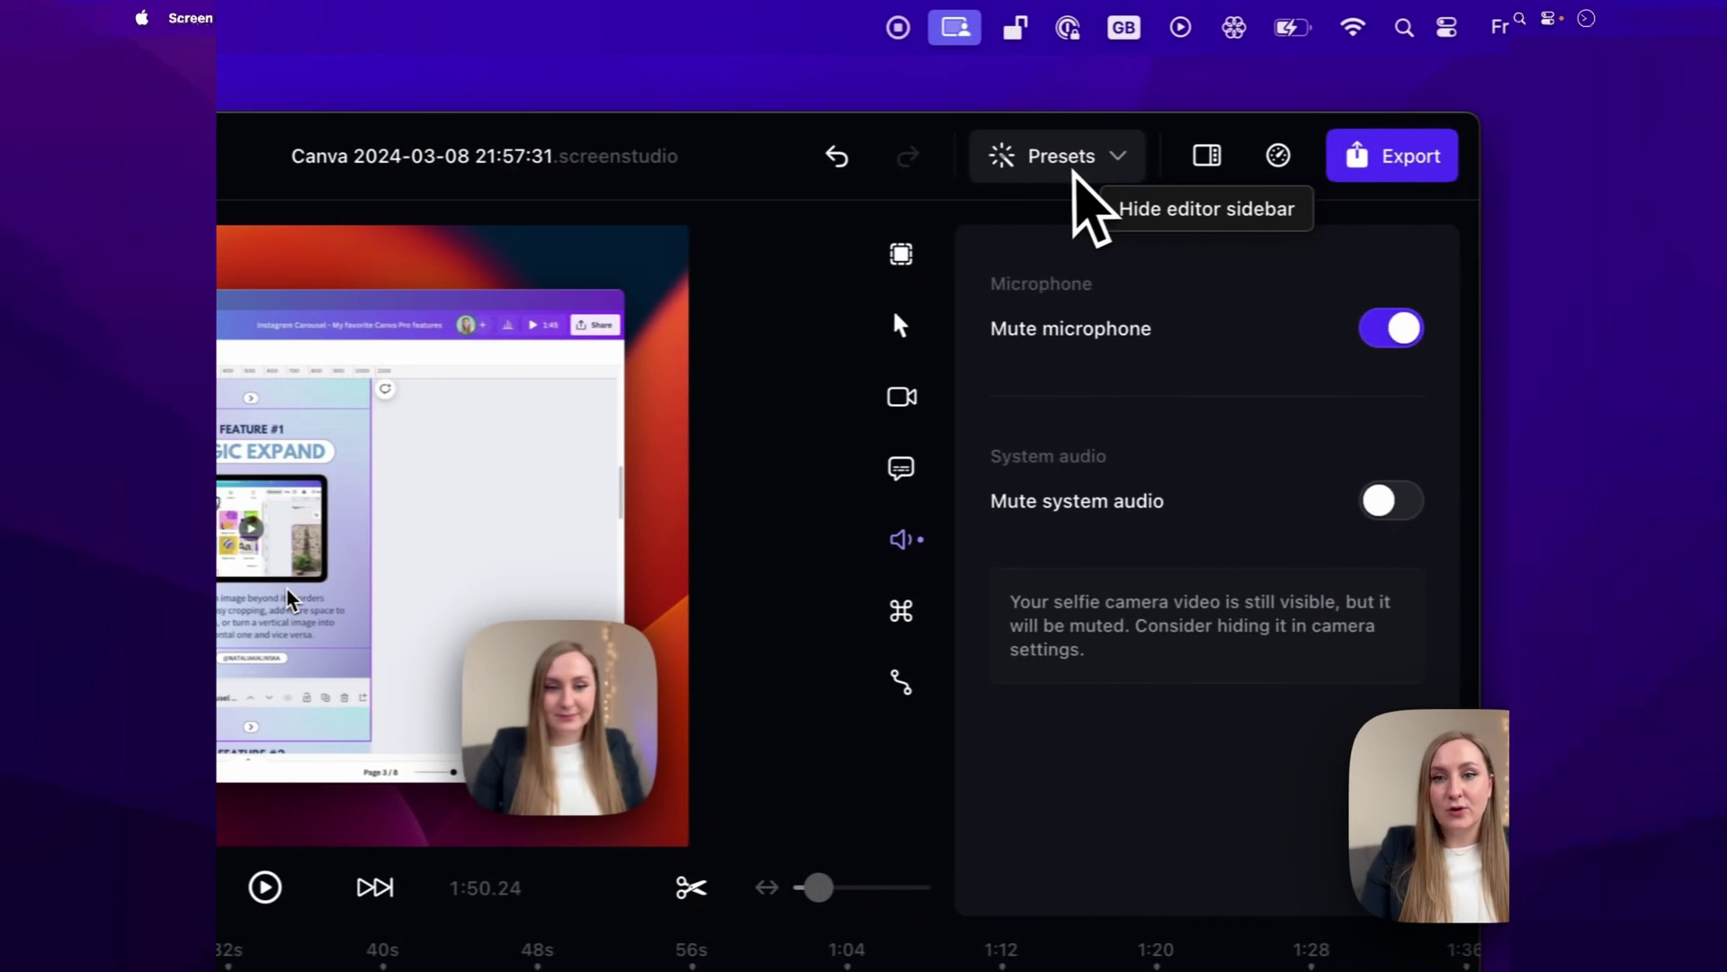
{"action": "left_click", "coordinate": [1073, 167]}
{"action": "left_click", "coordinate": [1085, 160]}
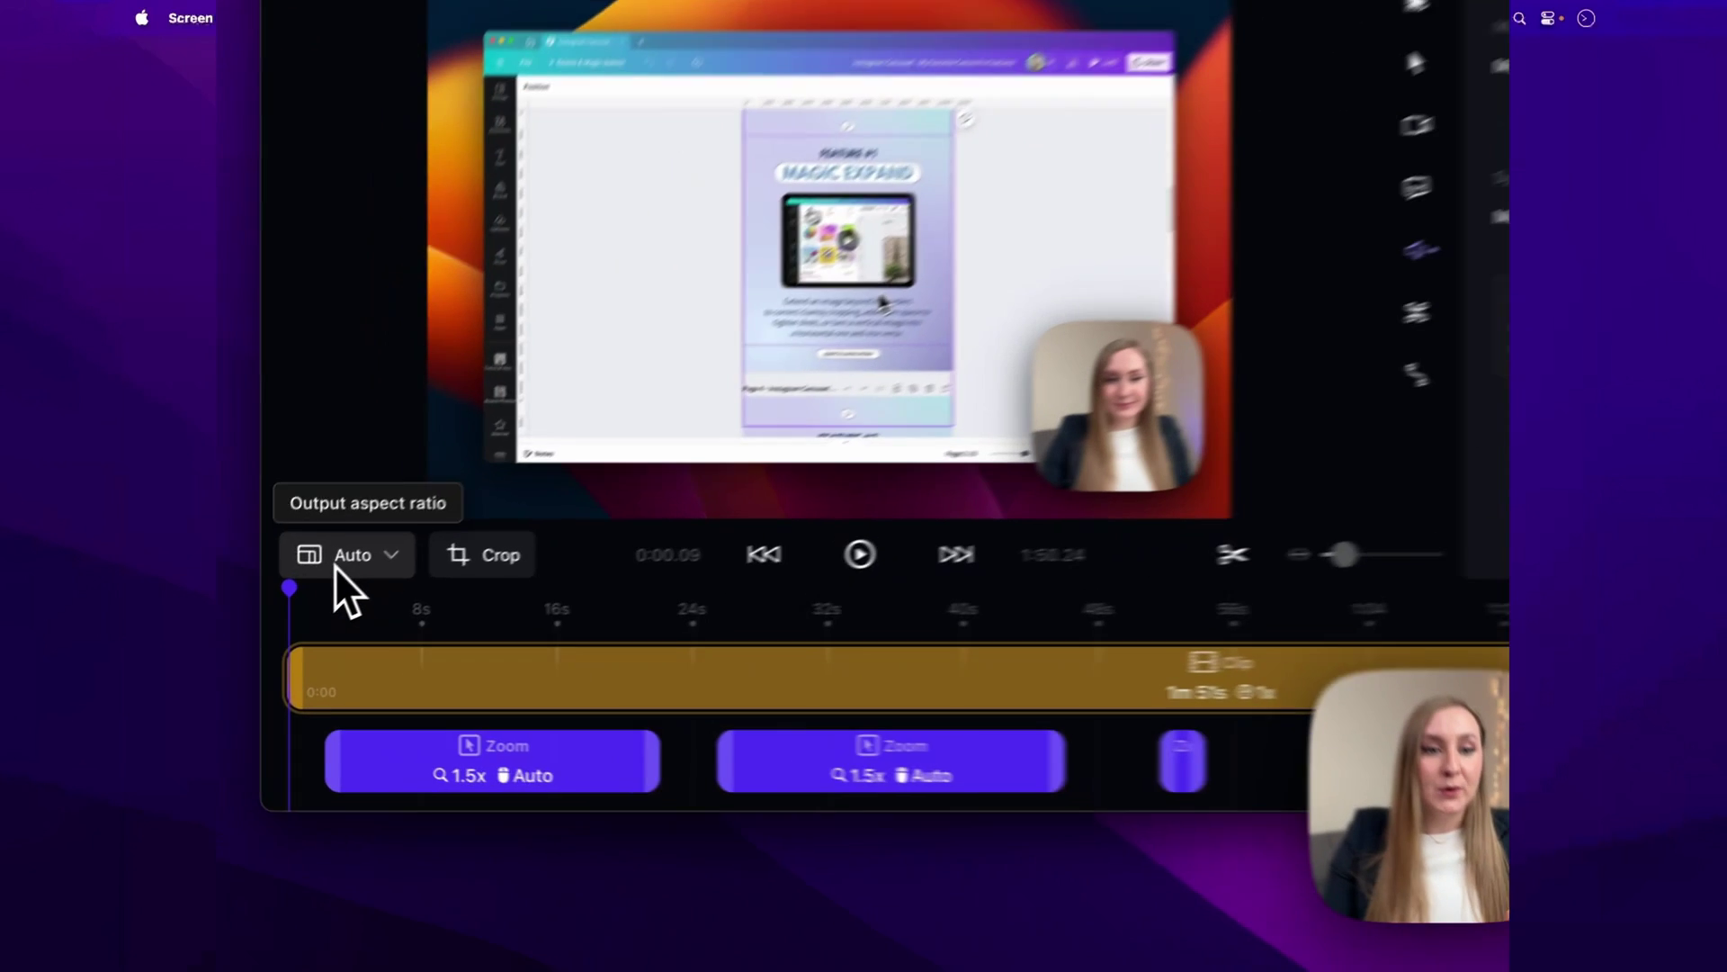
- Try the Square 1:1 output aspect ratio, then set it to Vertical 9:16
{"action": "left_click", "coordinate": [281, 598]}
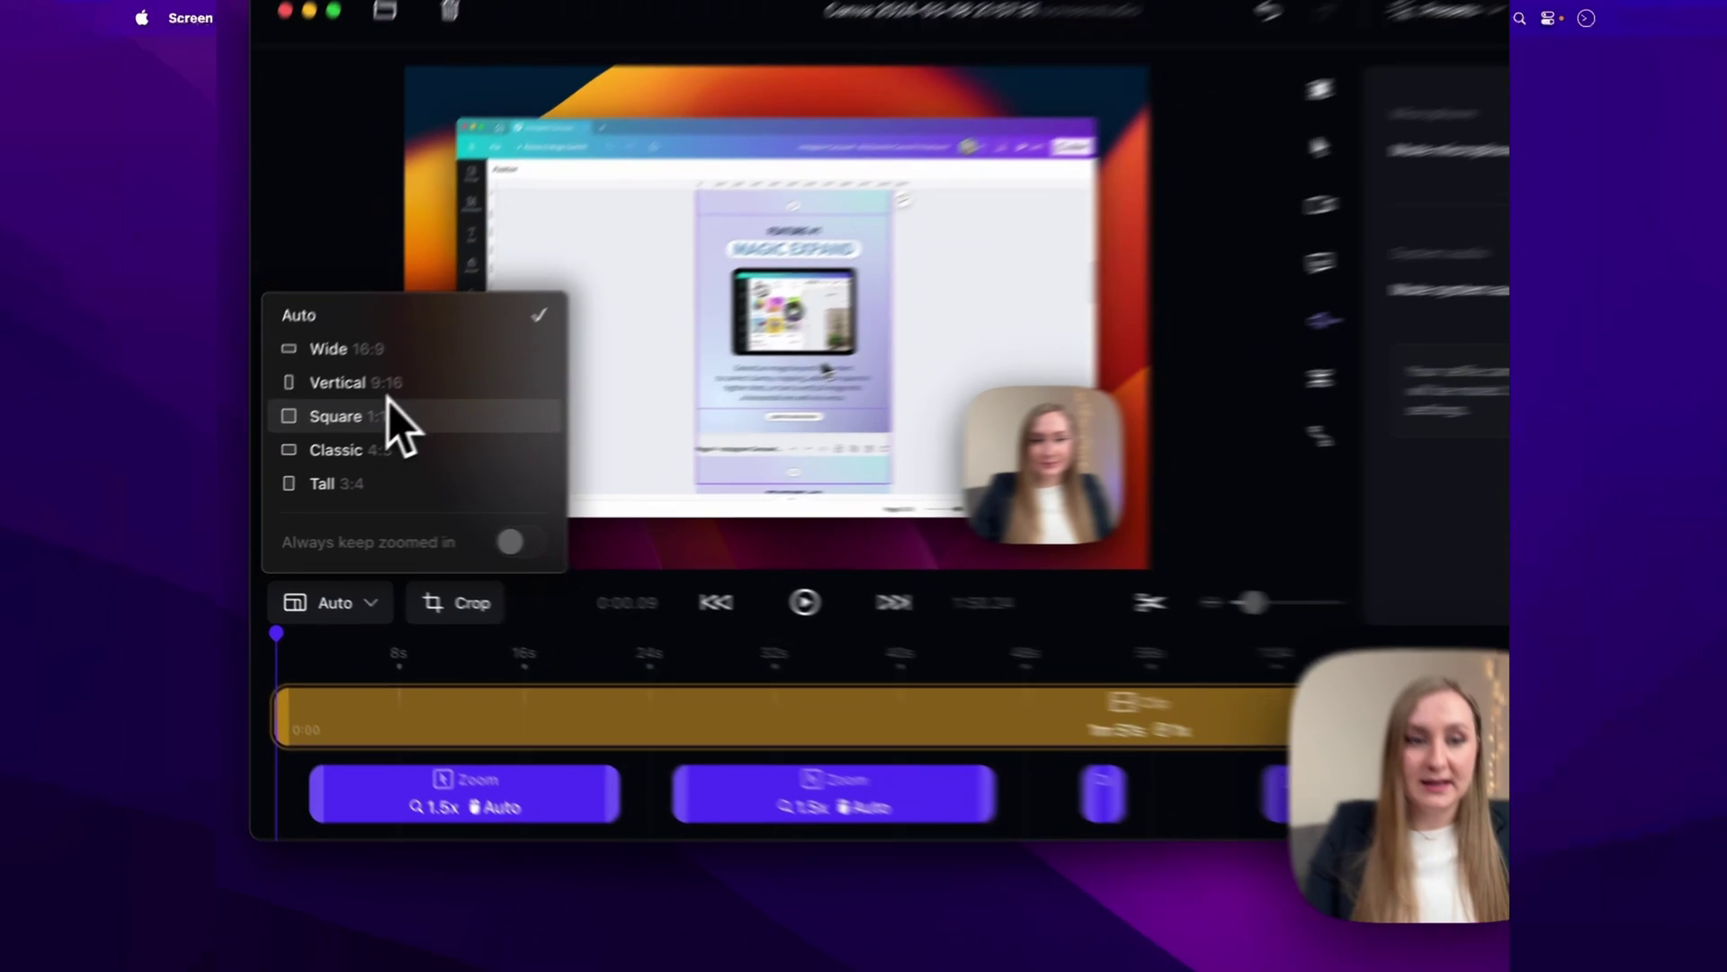
{"action": "left_click", "coordinate": [388, 412]}
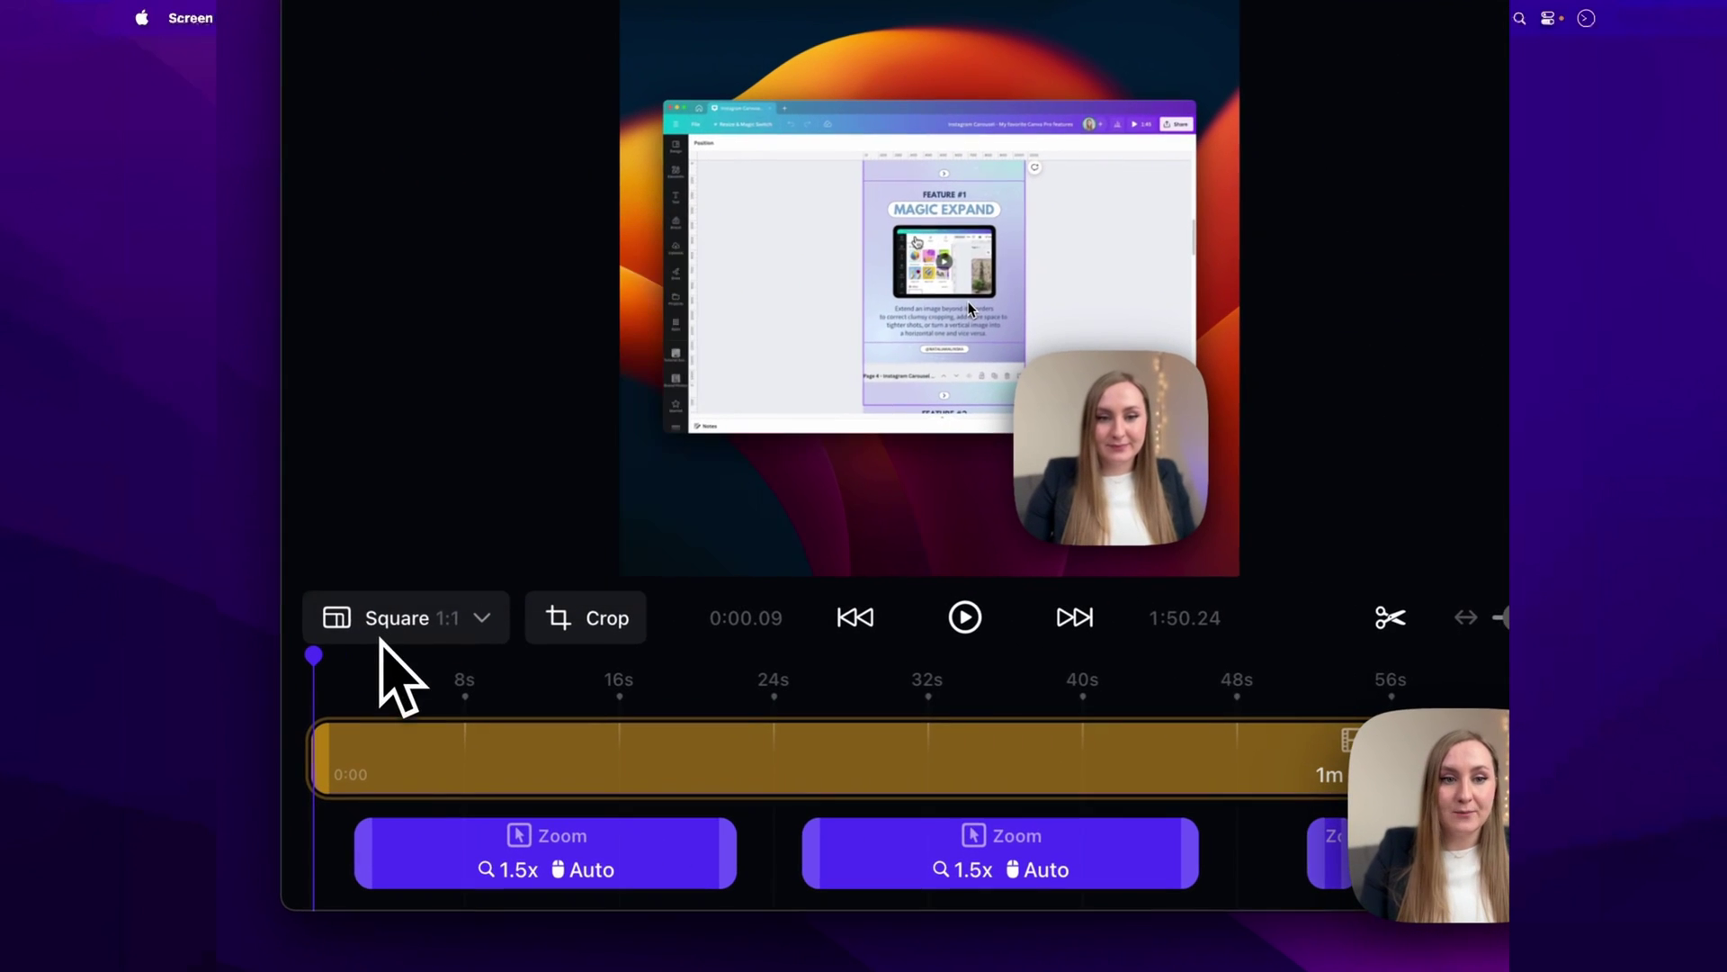
{"action": "left_click", "coordinate": [350, 612]}
{"action": "left_click", "coordinate": [357, 385]}
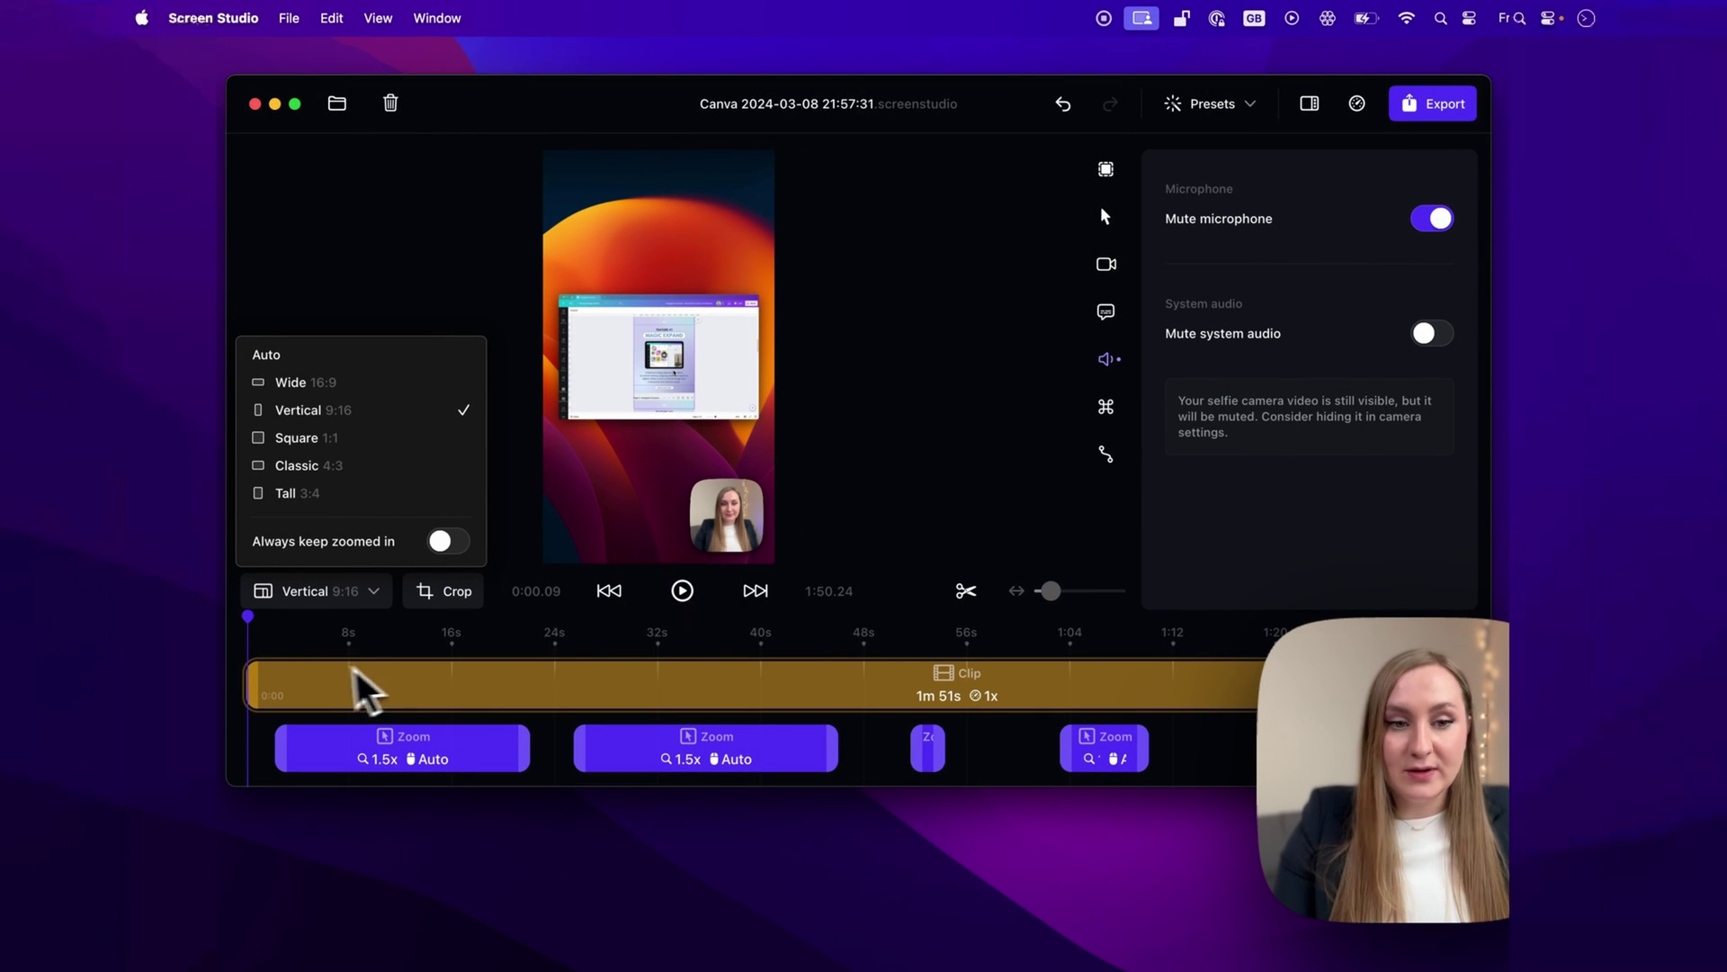
- Play the vertical version of the recording from near the start of the clip
{"action": "left_click", "coordinate": [264, 649]}
{"action": "left_click", "coordinate": [268, 643]}
{"action": "key", "text": "space"}
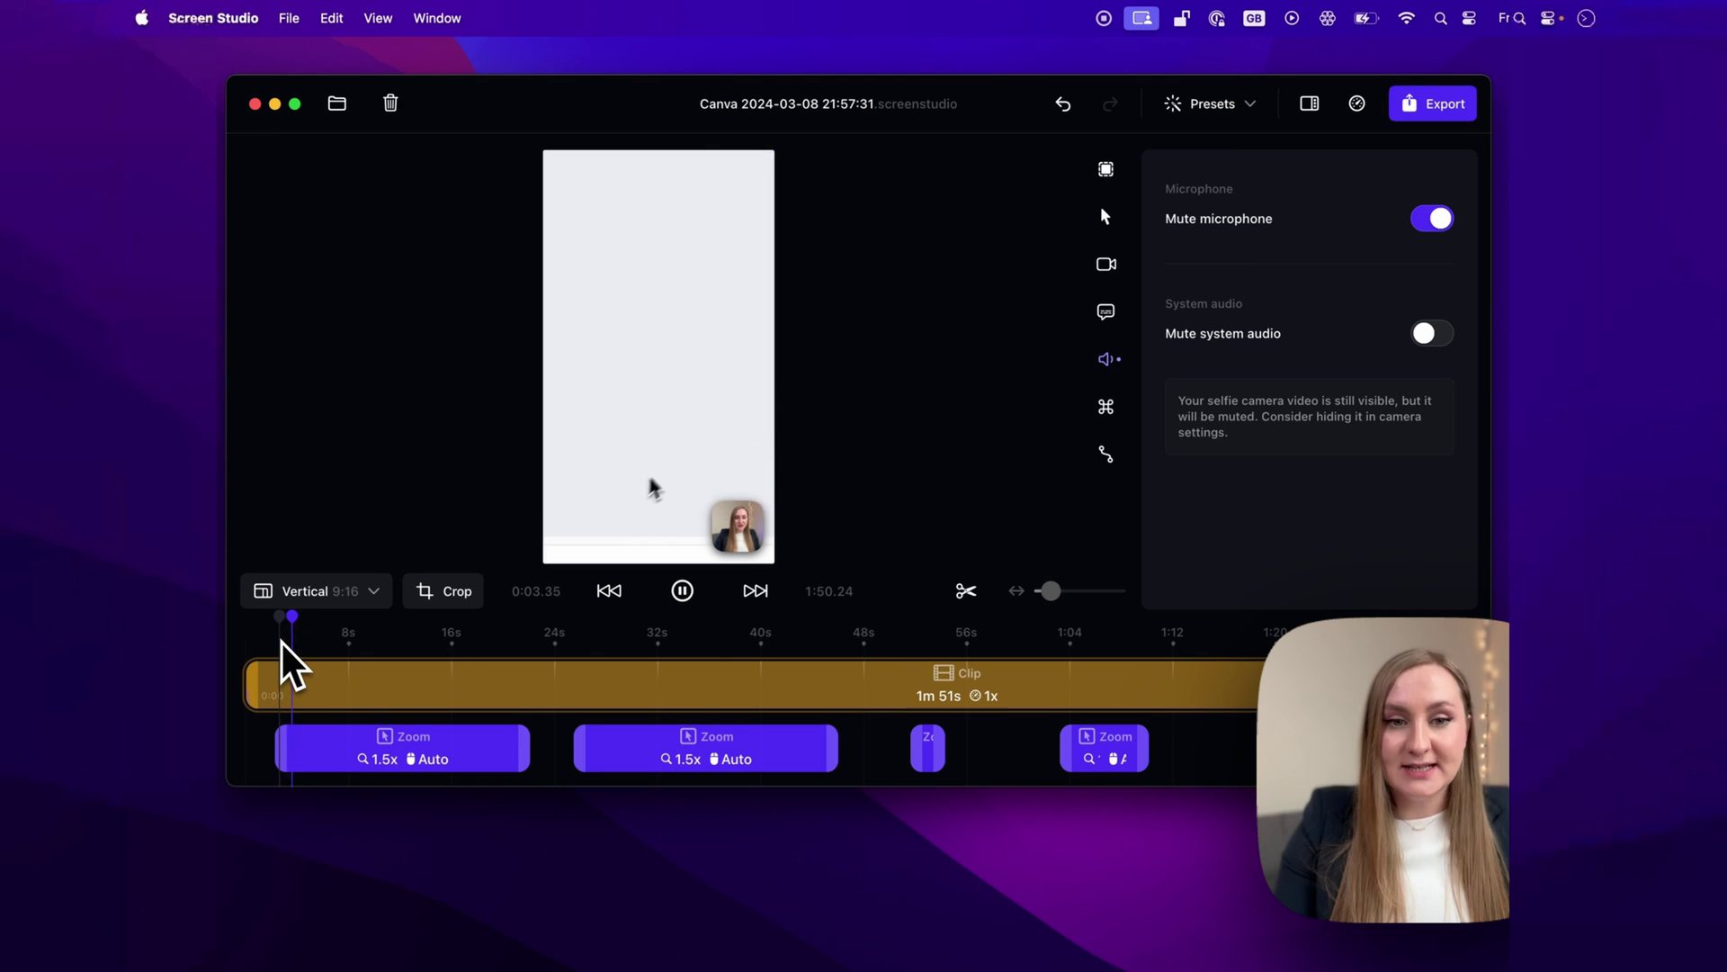
- Preview the vertical recording from about 20 seconds and set the output aspect ratio back to Wide 16:9
{"action": "left_click_drag", "start_coordinate": [283, 643], "coordinate": [507, 644]}
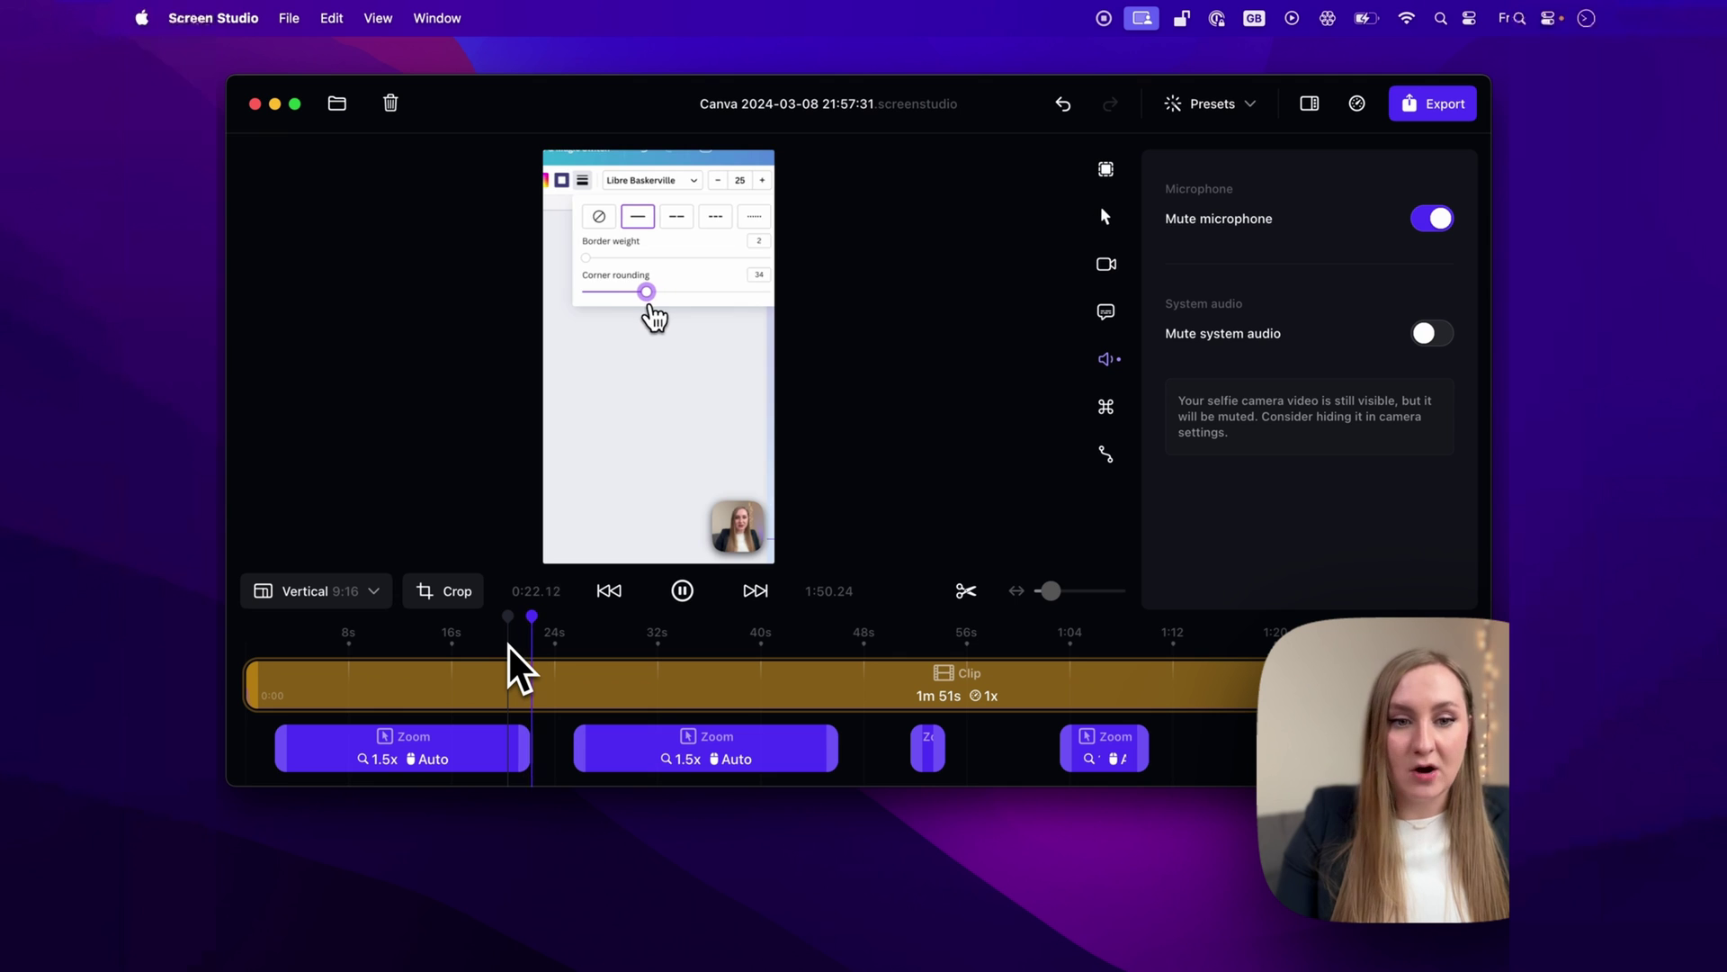
{"action": "key", "text": "space"}
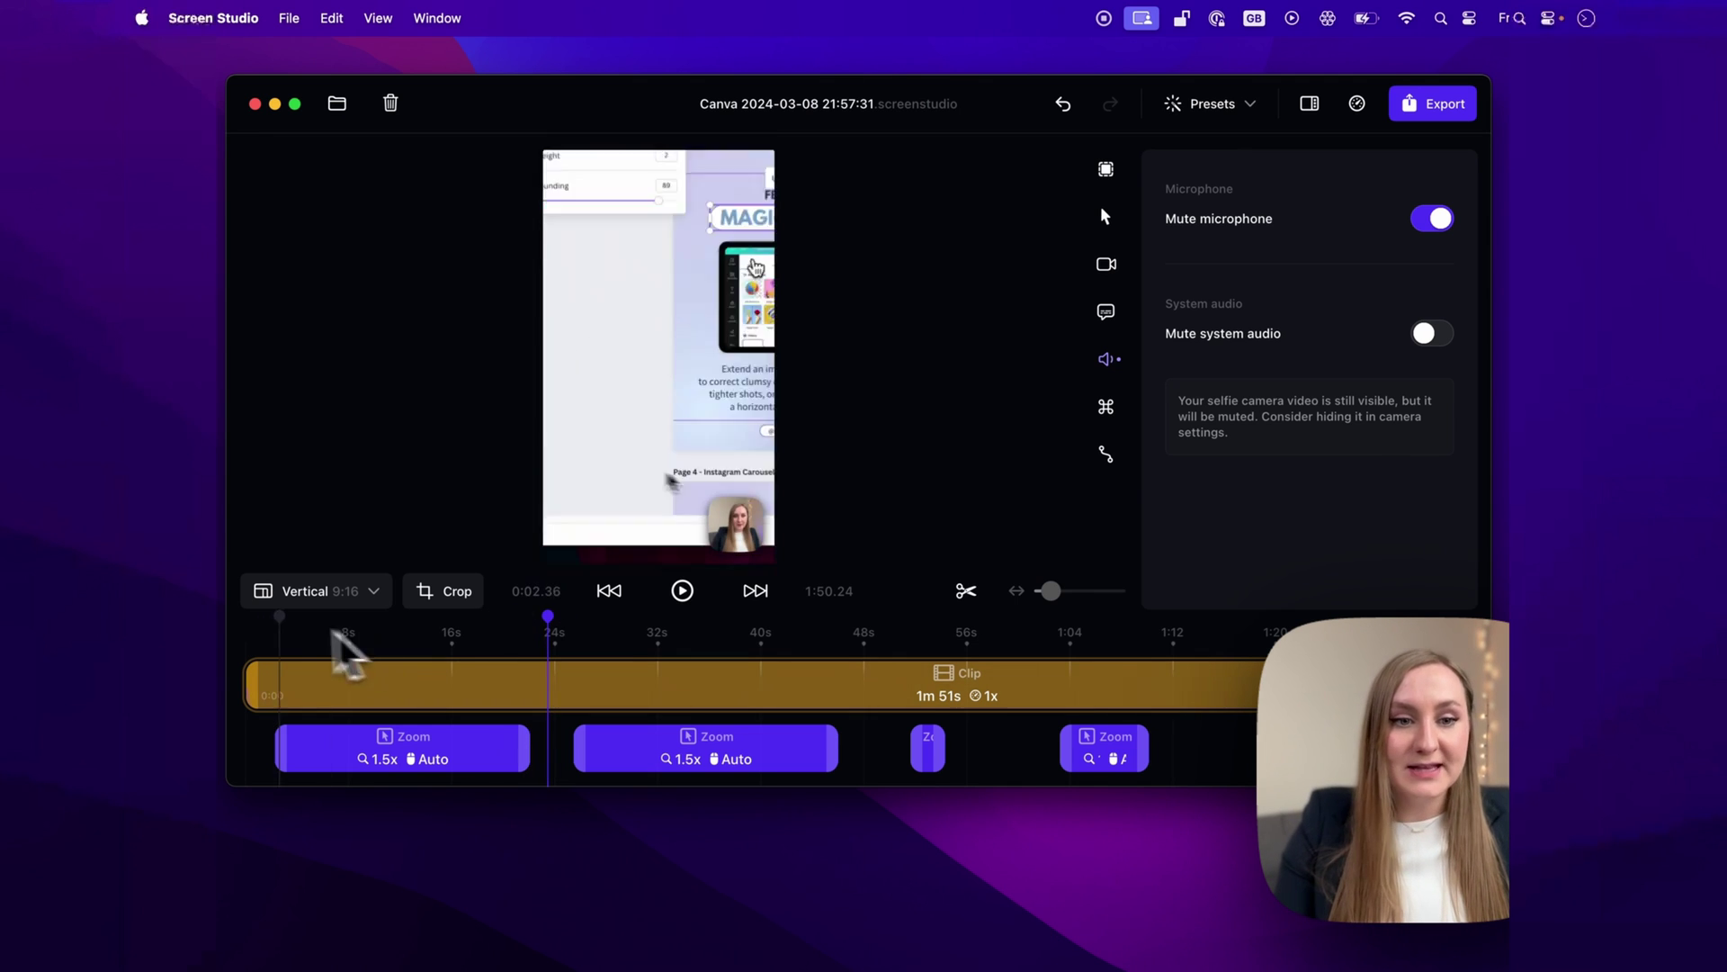
{"action": "left_click", "coordinate": [335, 607]}
{"action": "left_click", "coordinate": [333, 592]}
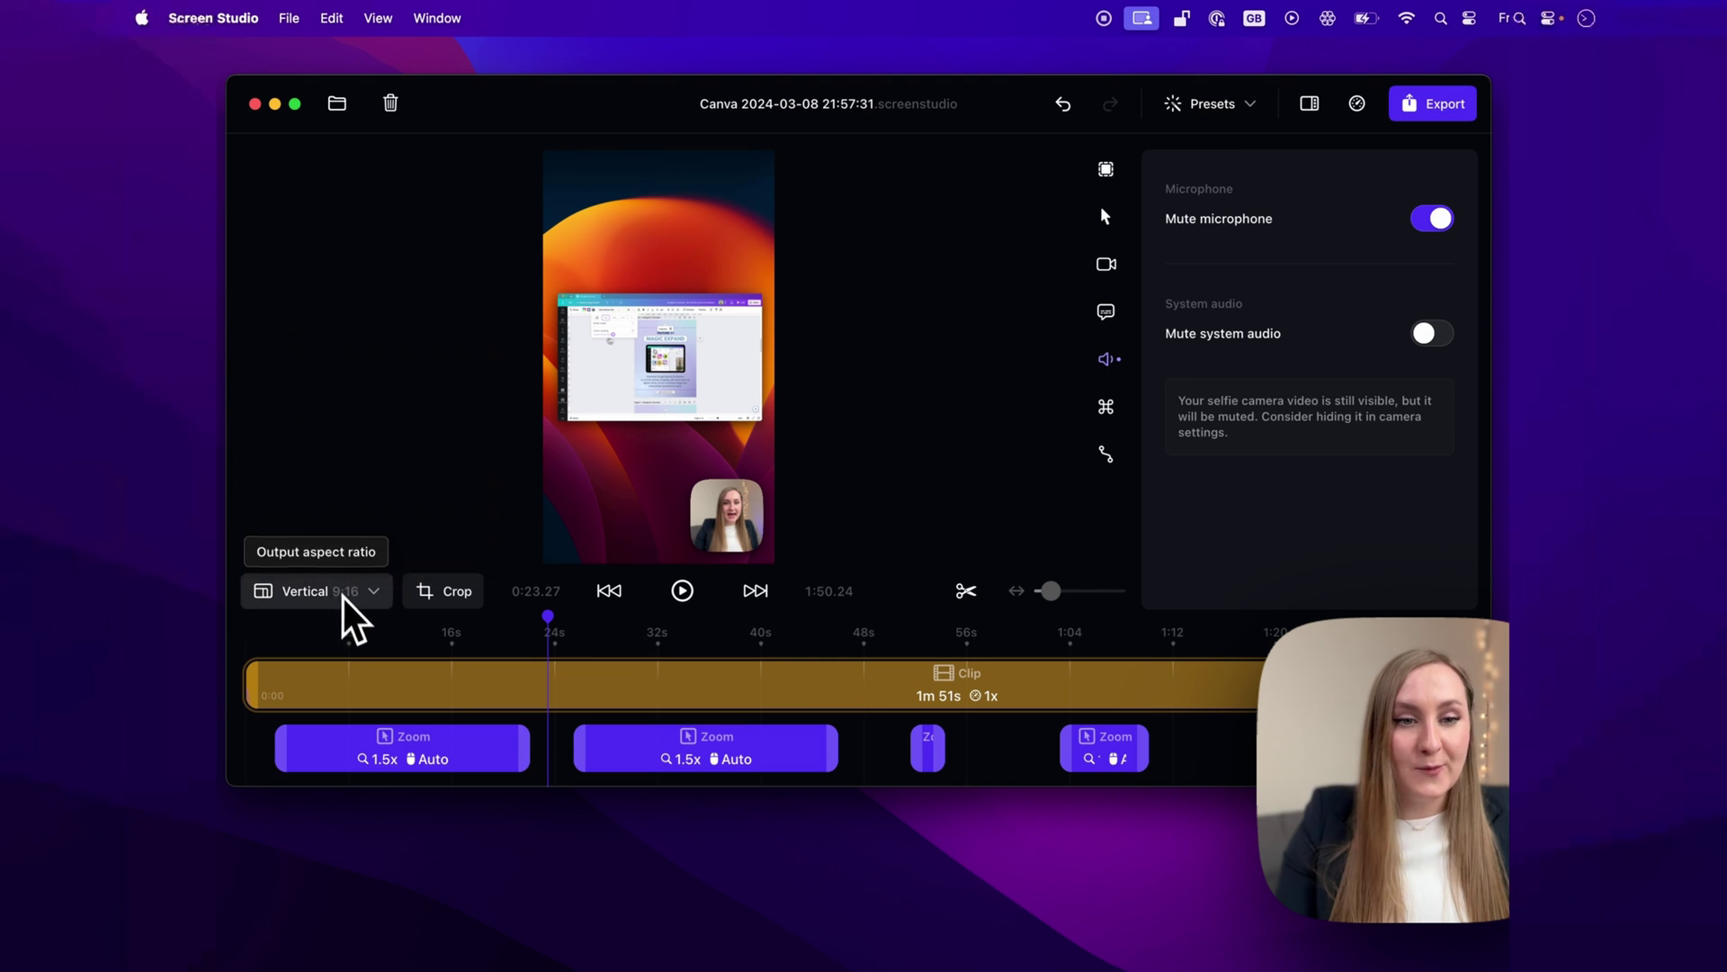
{"action": "left_click", "coordinate": [342, 596]}
{"action": "left_click", "coordinate": [324, 400]}
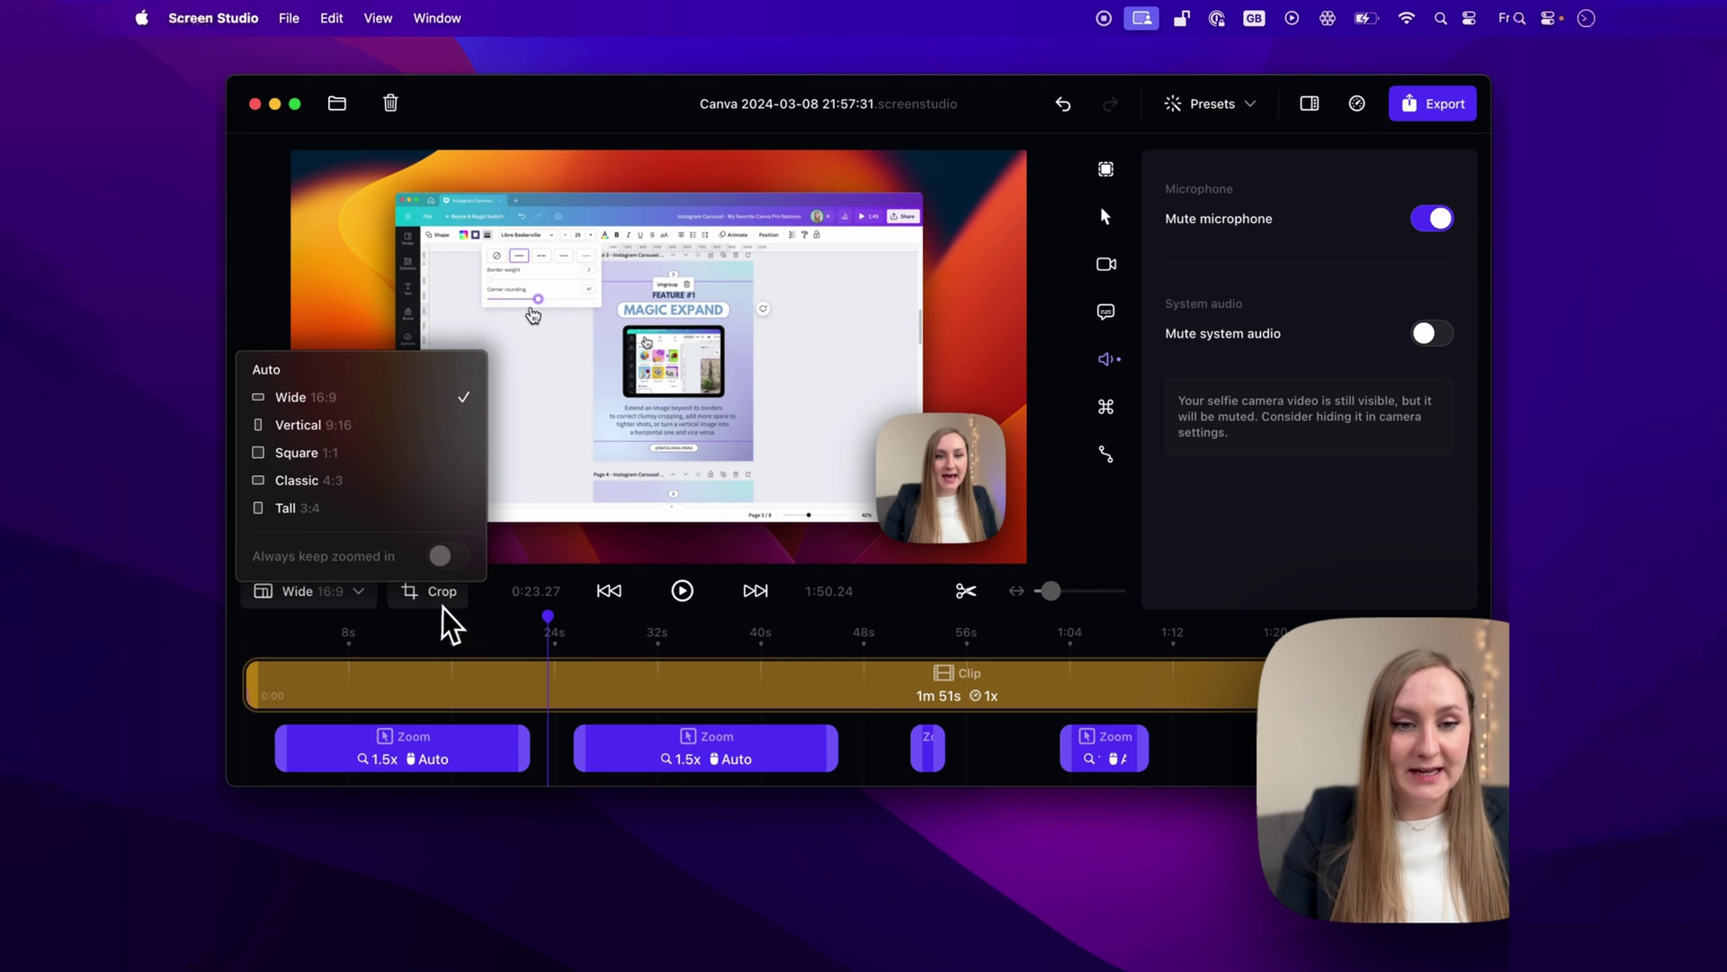
- Try cropping the browser's top bars off the recording, to 1512 × 854 at position 0, 90, and undo the crop
{"action": "left_click", "coordinate": [408, 590]}
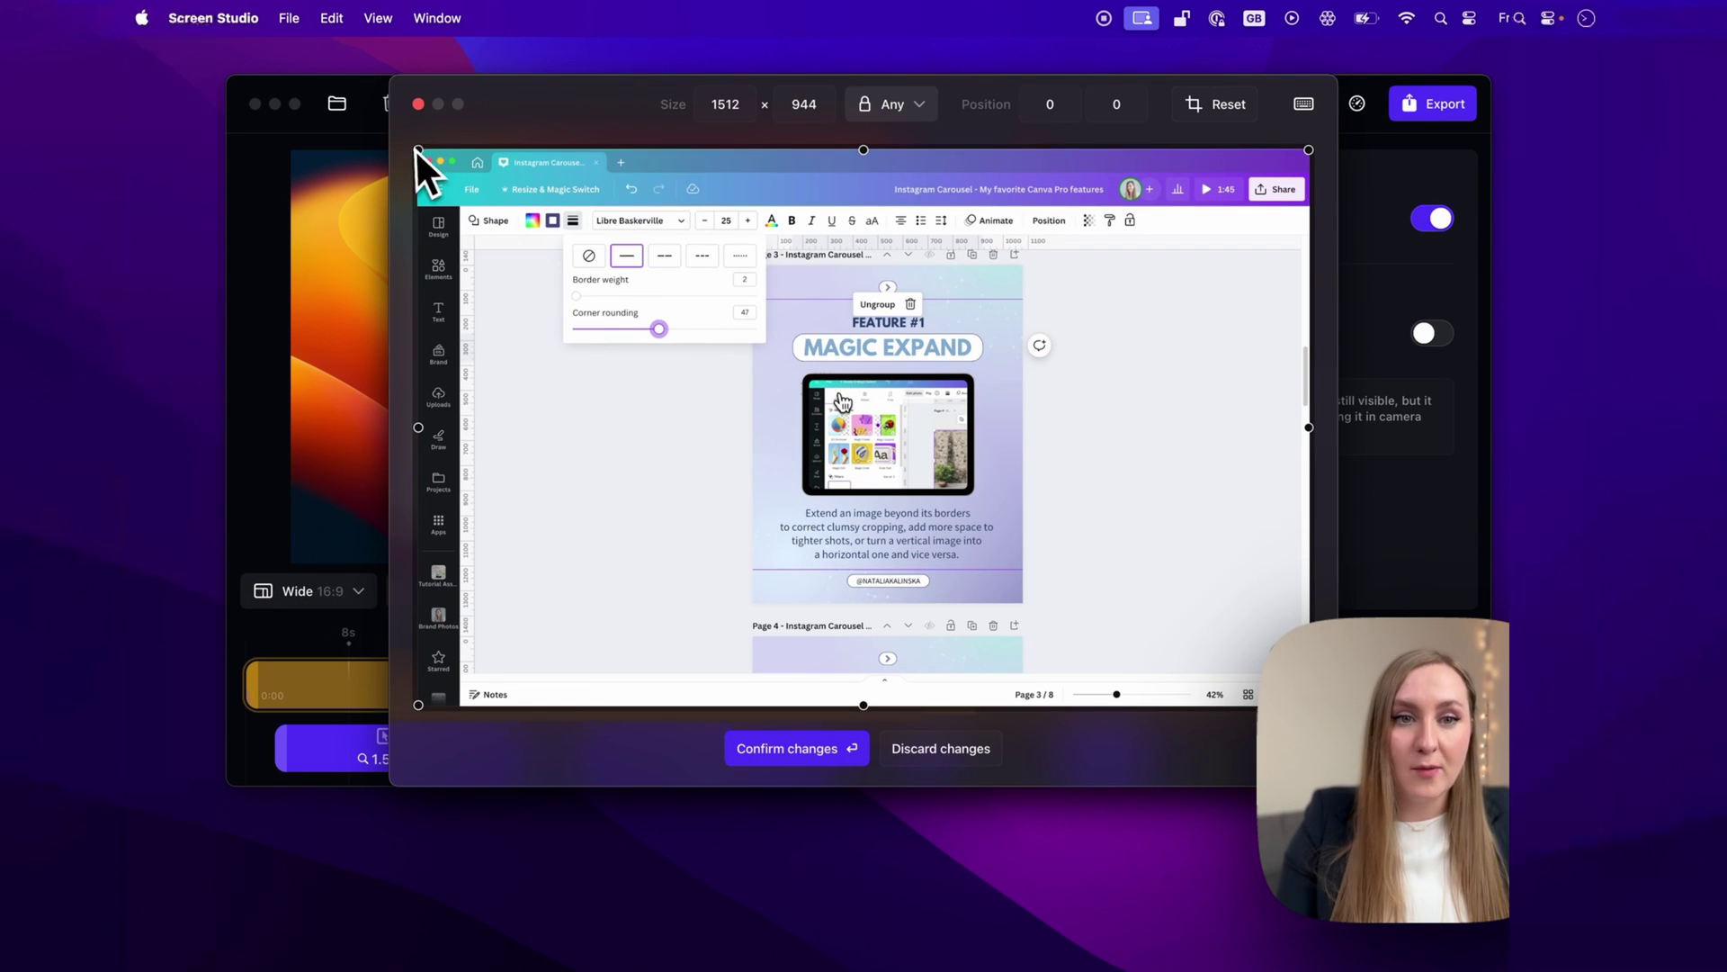
{"action": "left_click_drag", "start_coordinate": [719, 386], "coordinate": [317, 147]}
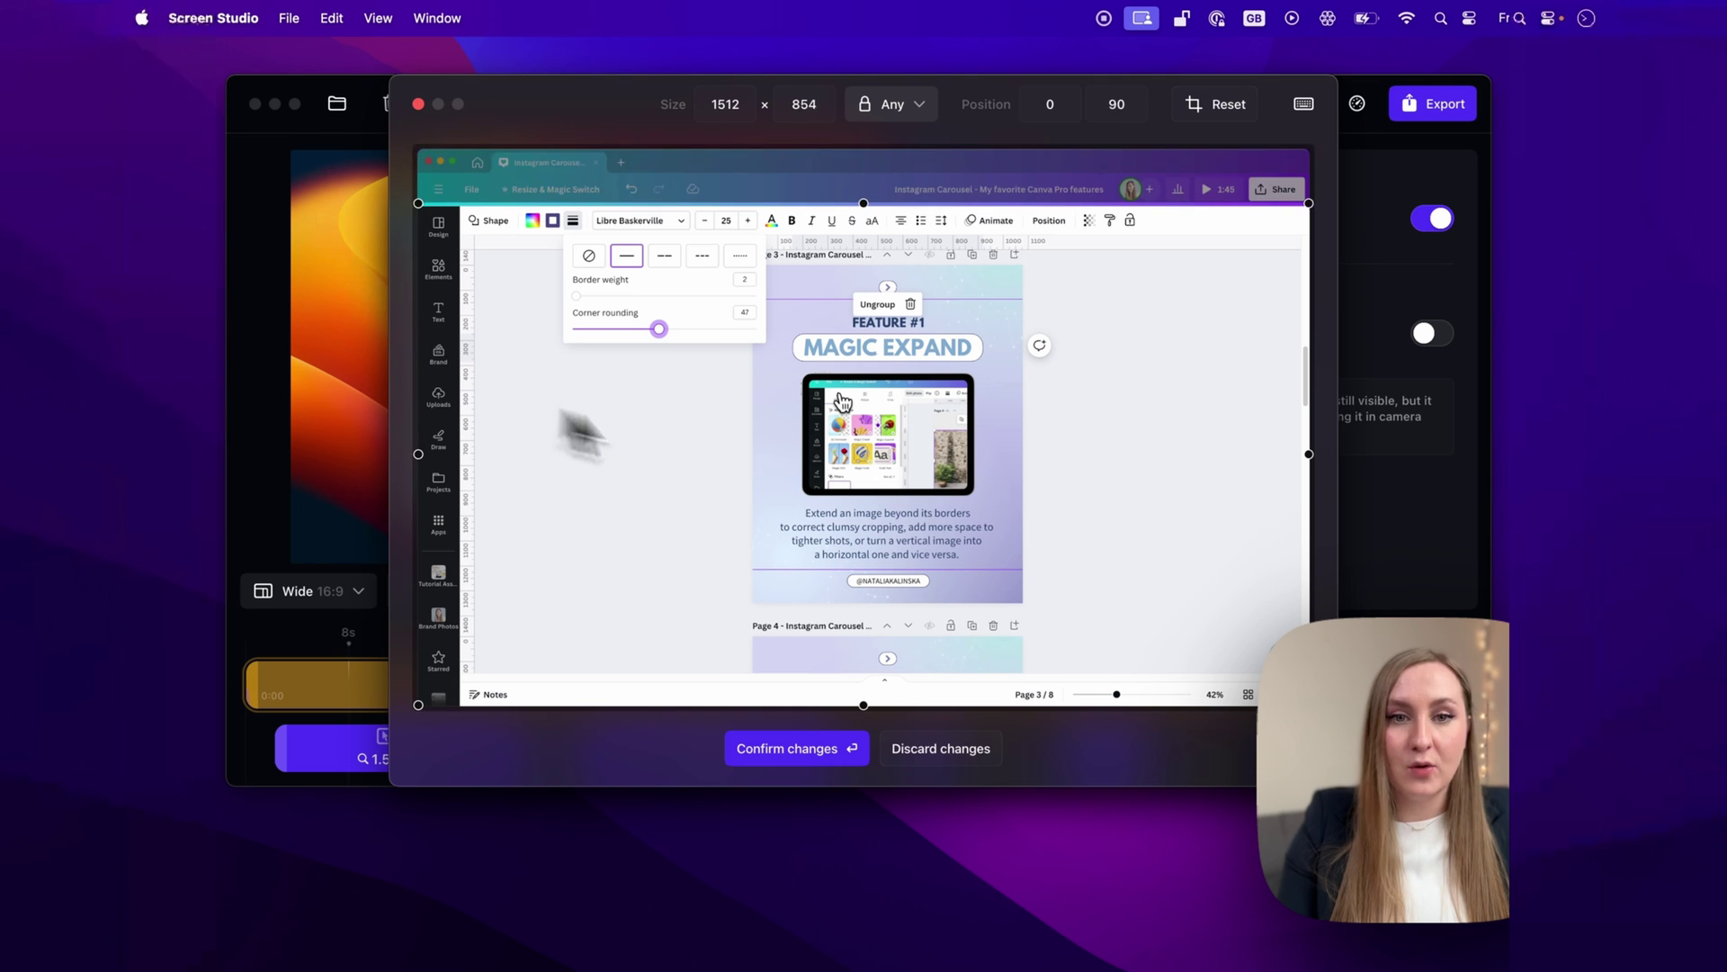
{"action": "key", "text": "Return"}
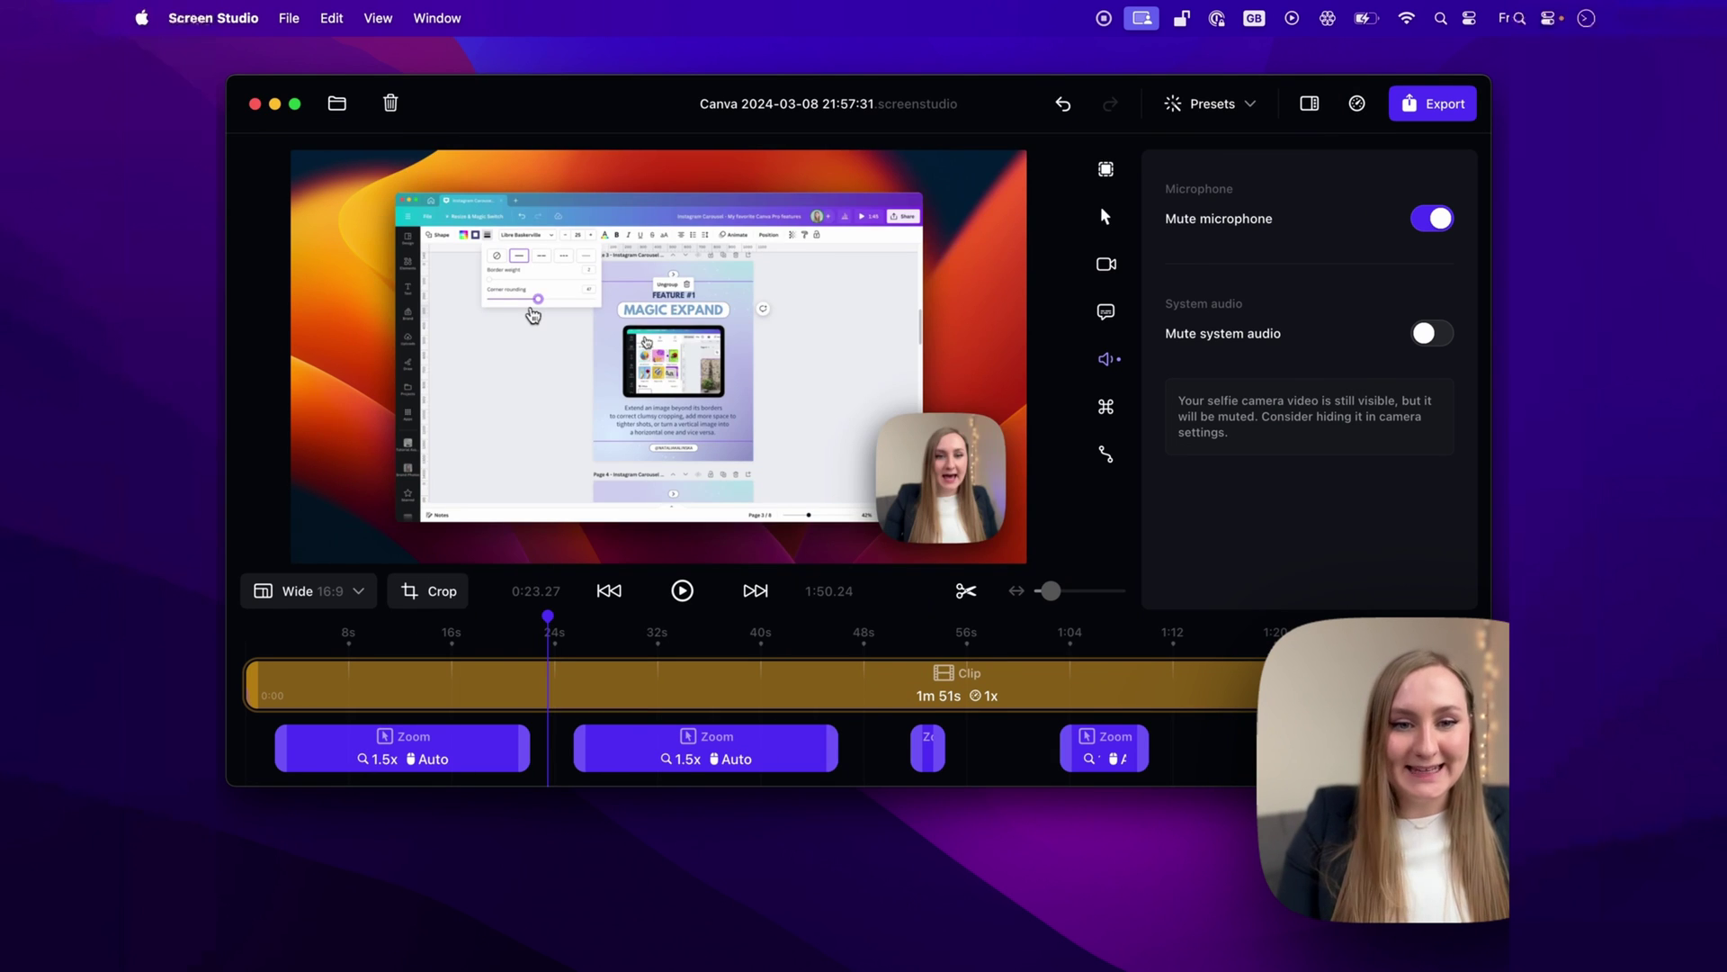
{"action": "key", "text": "super+z"}
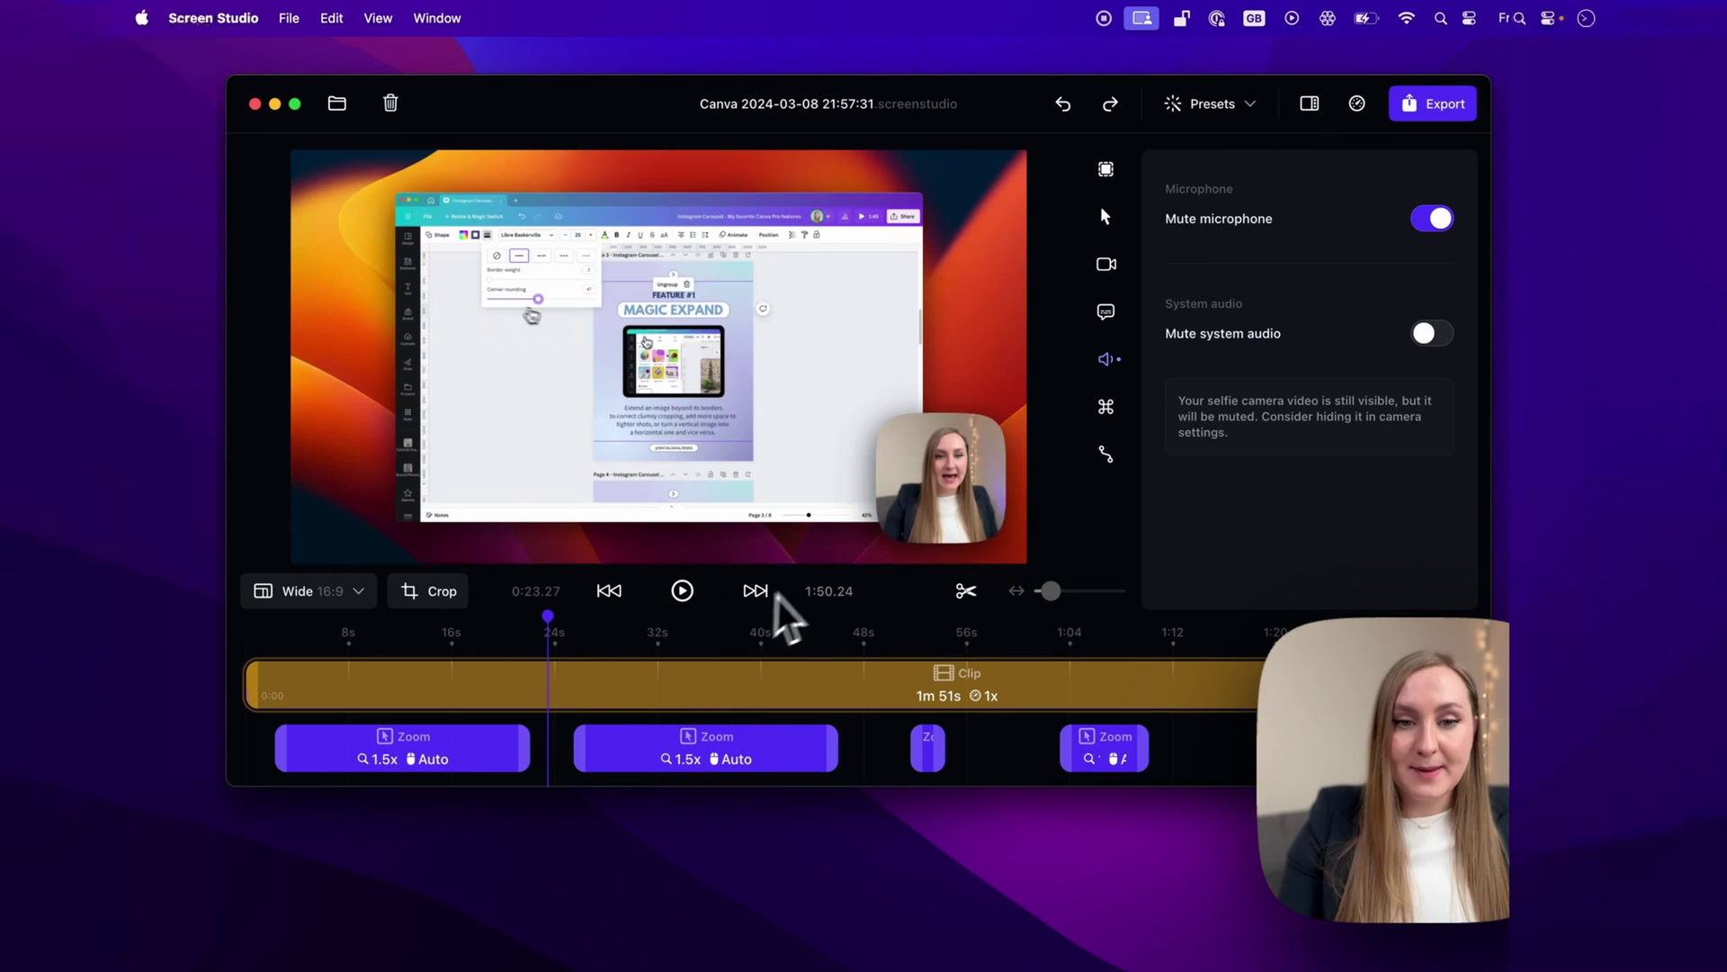
- Split the clip at about 47 and 52 seconds and delete the short segment between the cuts
{"action": "left_click", "coordinate": [966, 591]}
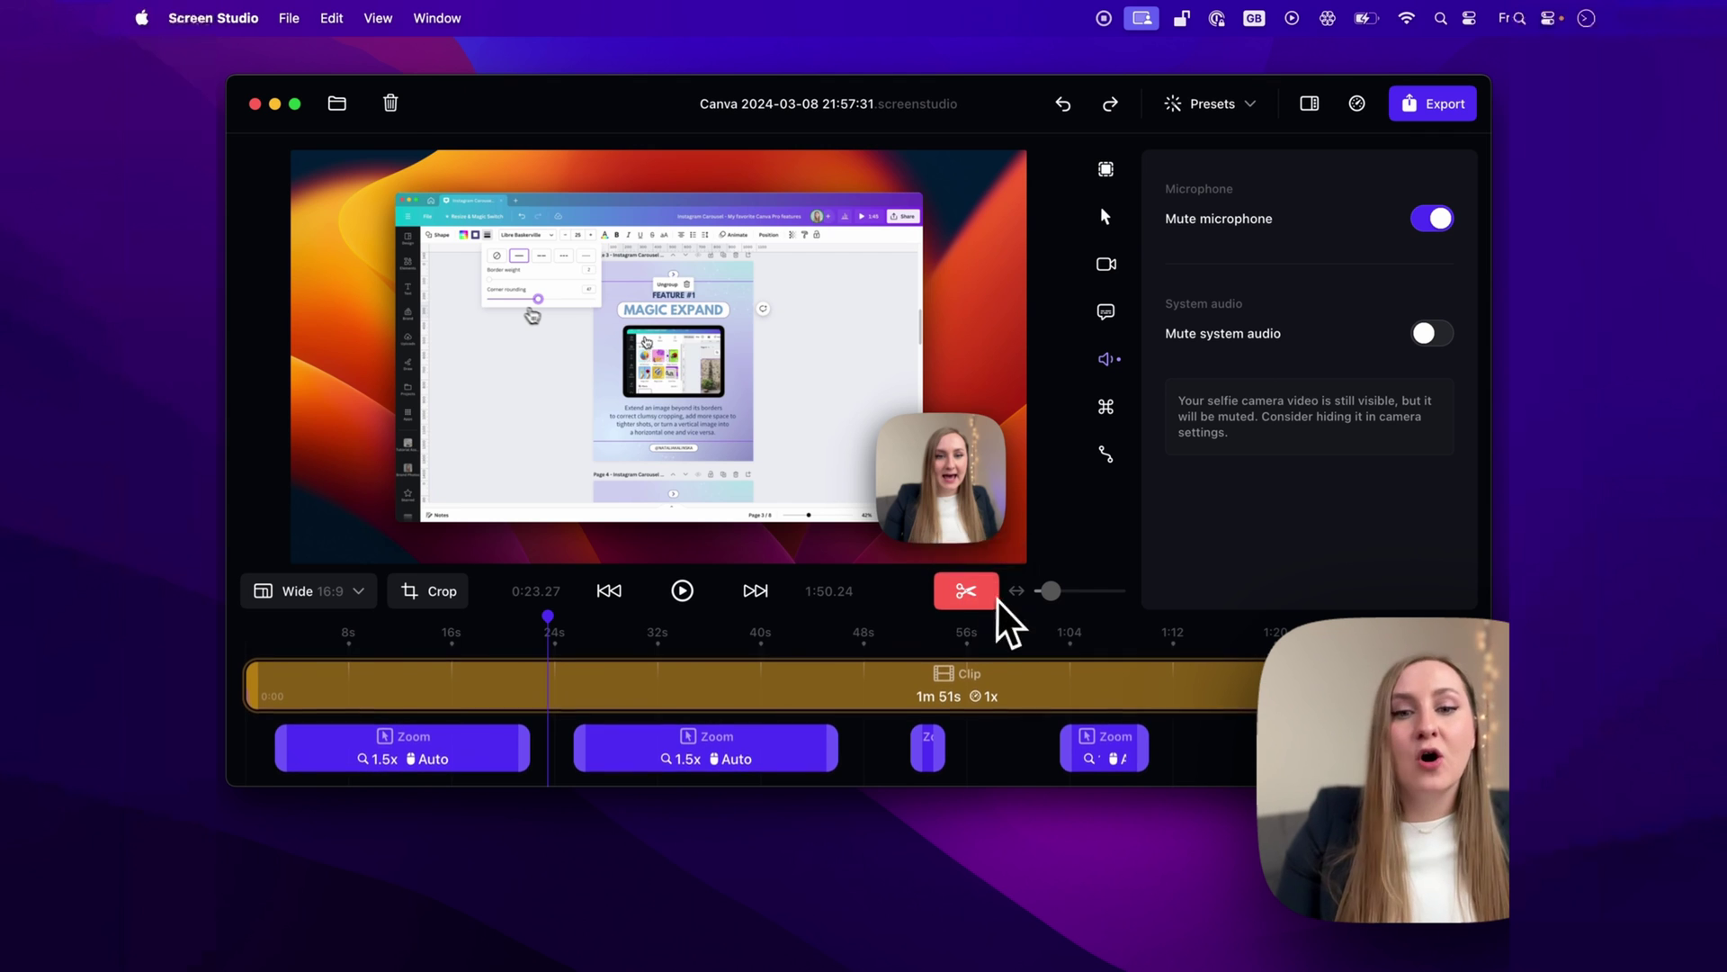
{"action": "left_click", "coordinate": [964, 598]}
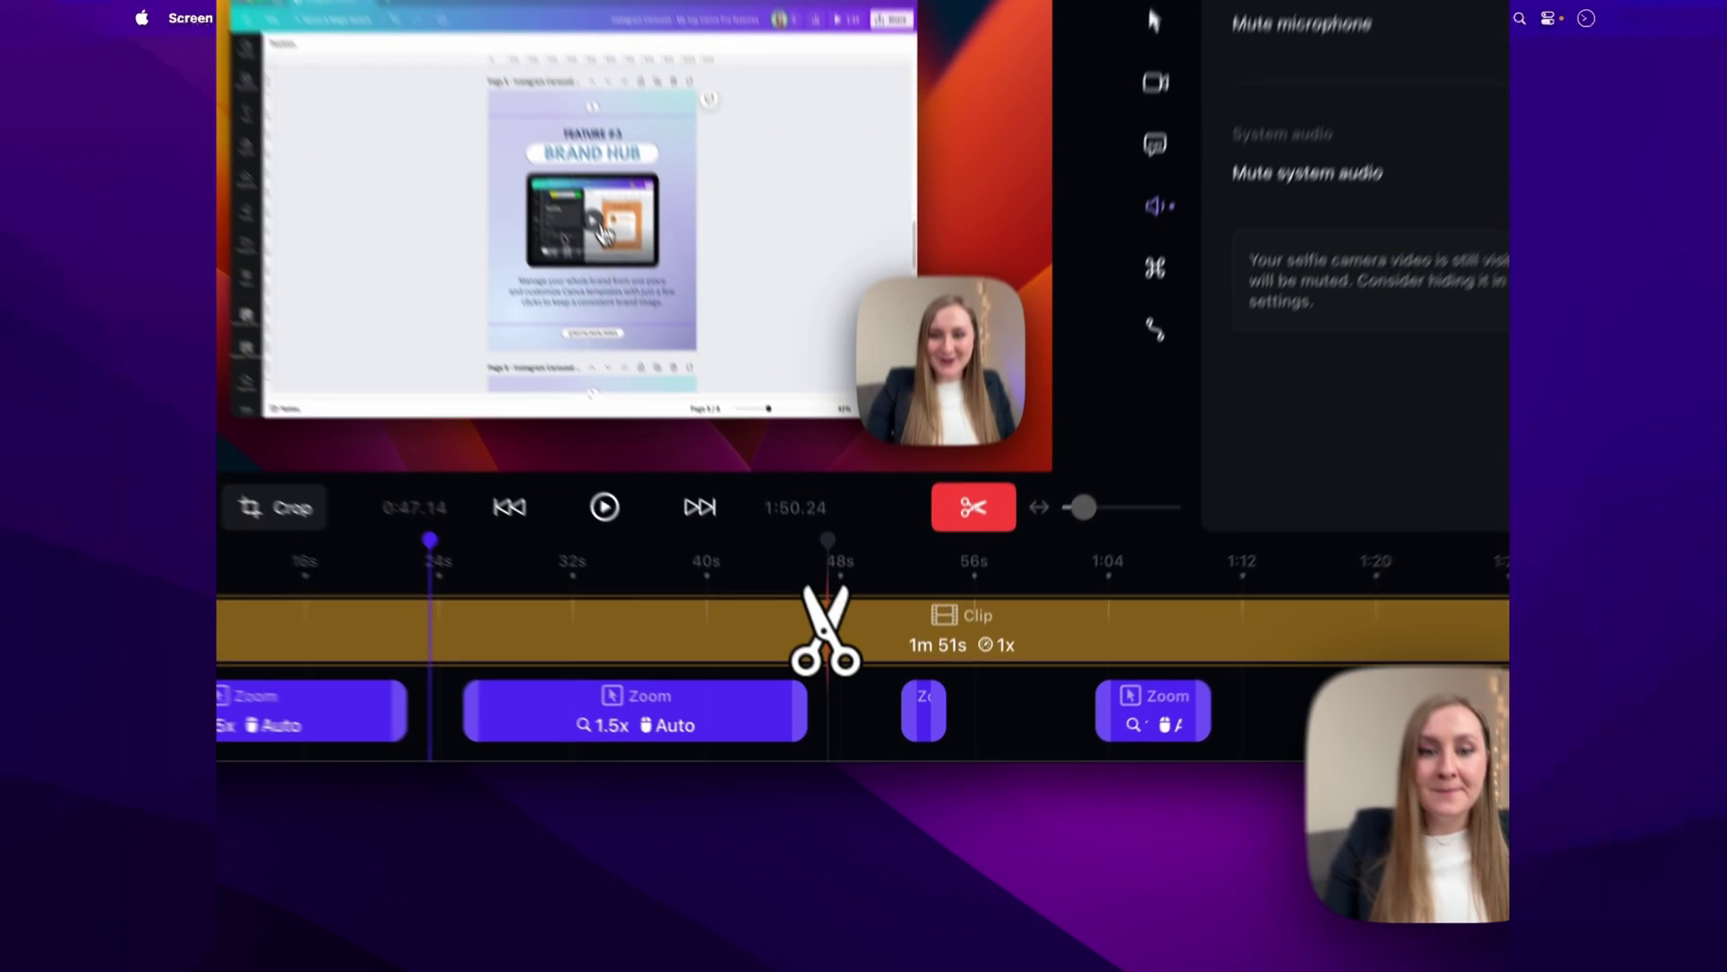
{"action": "left_click", "coordinate": [853, 684]}
{"action": "left_click", "coordinate": [912, 683]}
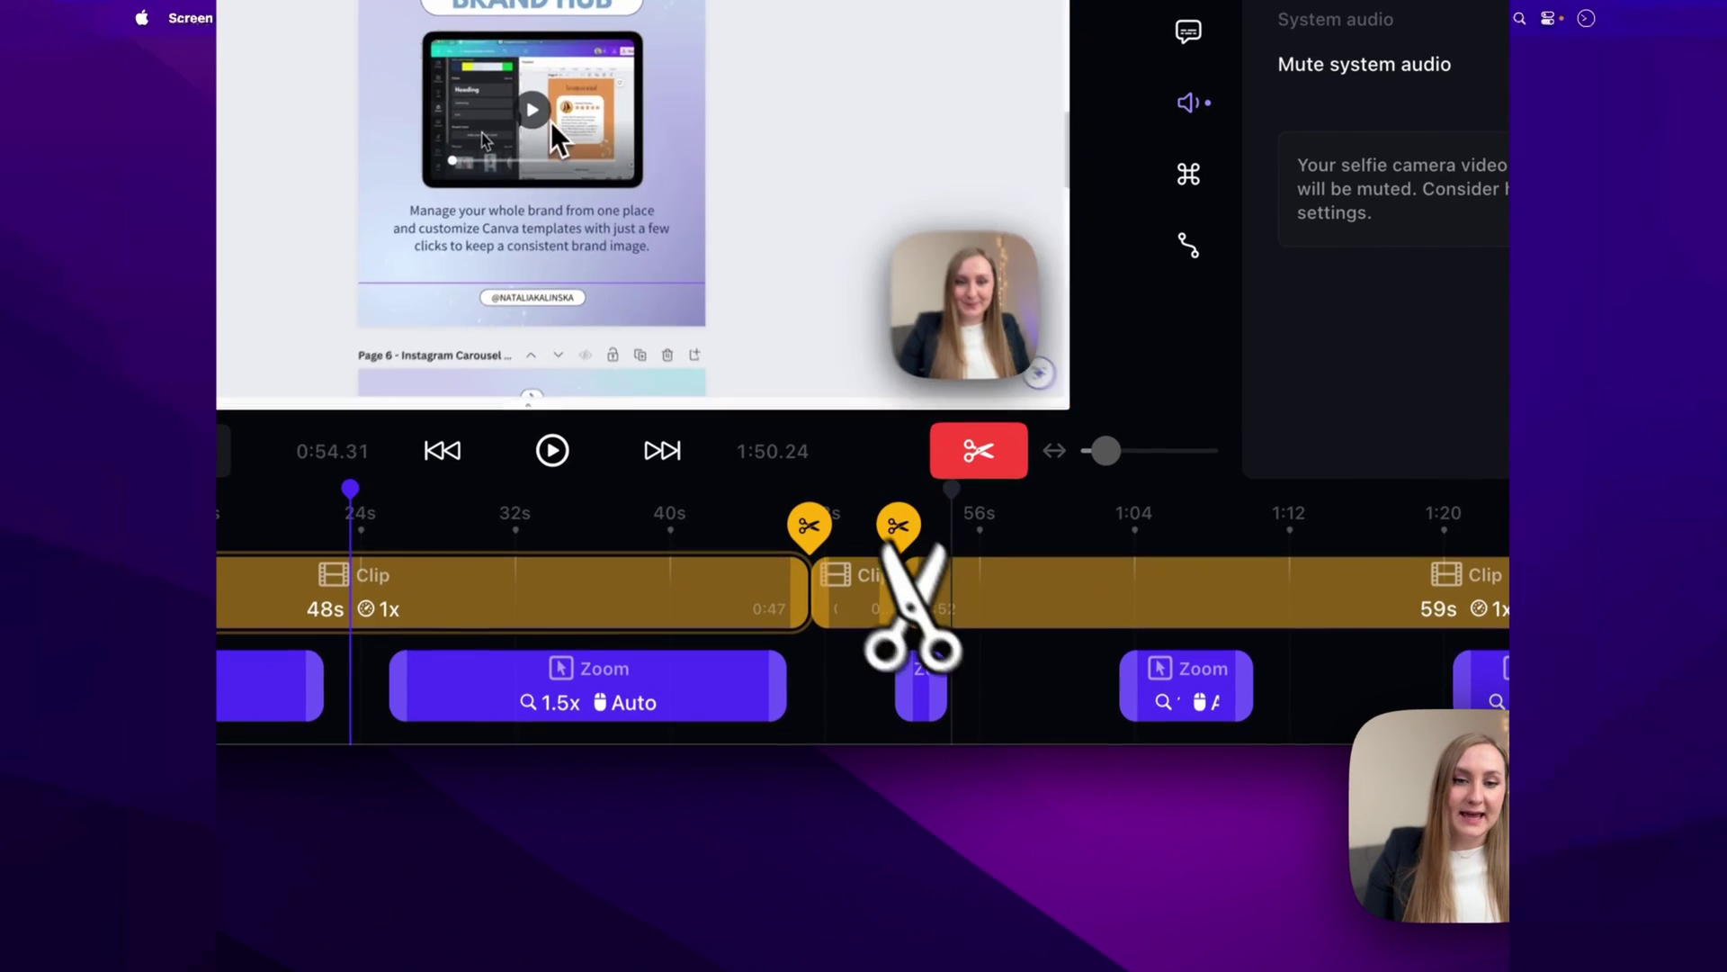
{"action": "left_click", "coordinate": [979, 461]}
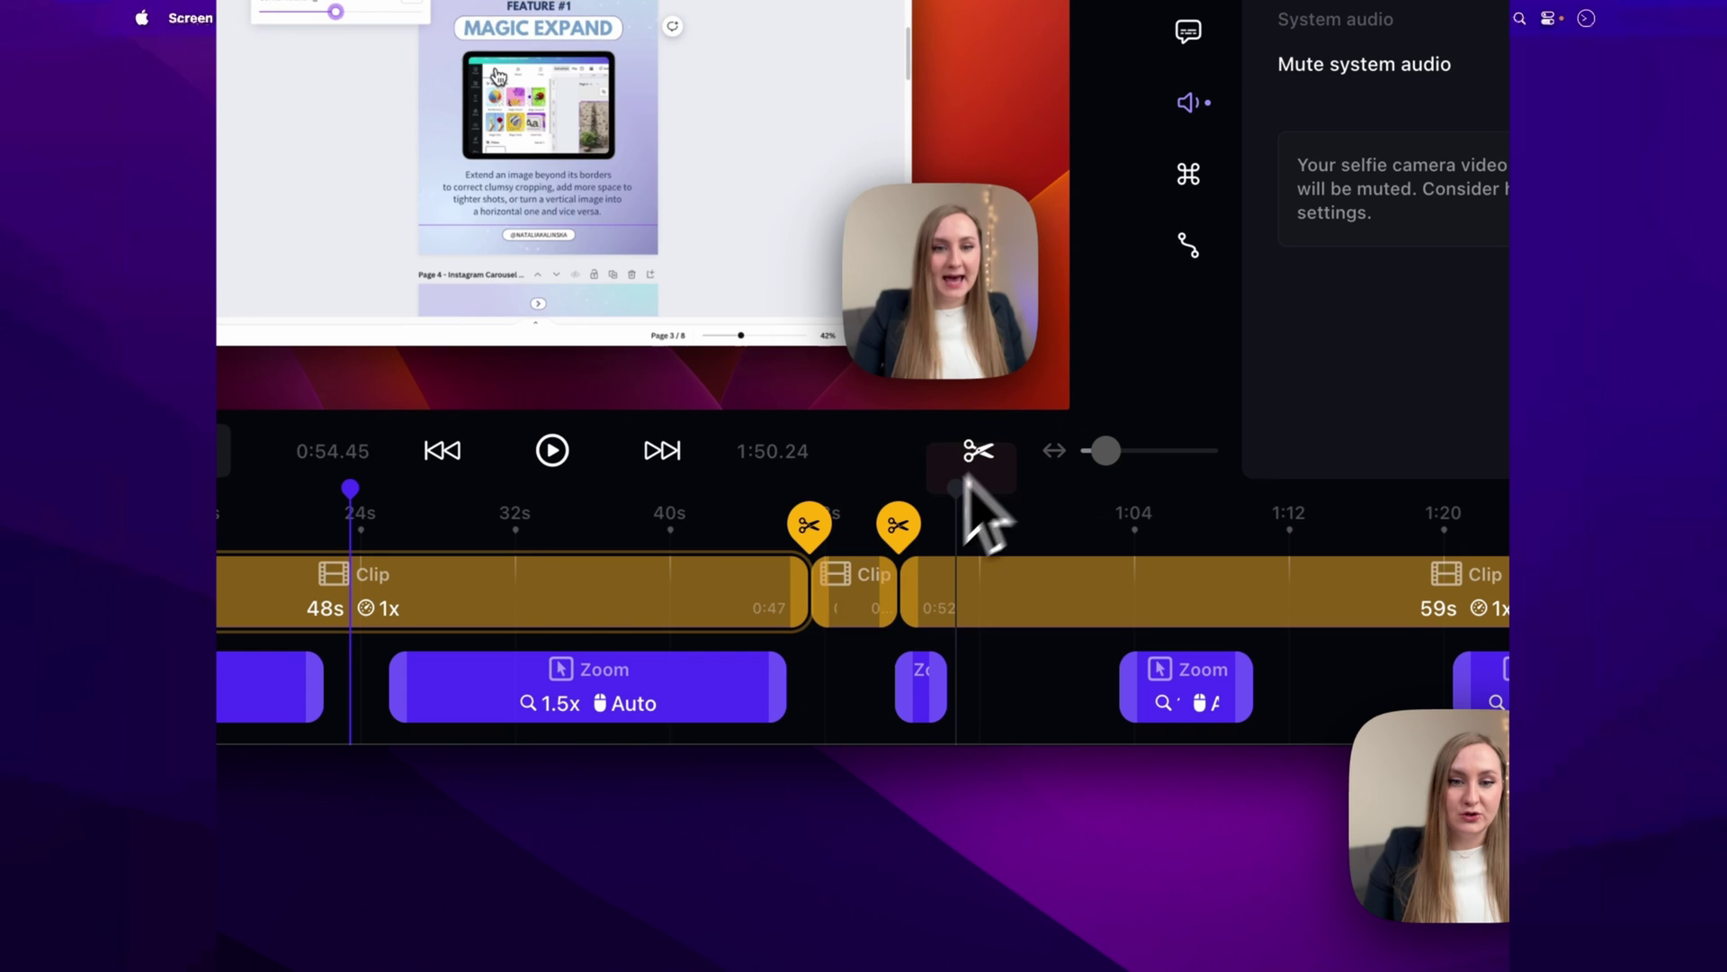
{"action": "left_click", "coordinate": [850, 619]}
{"action": "key", "text": "Delete"}
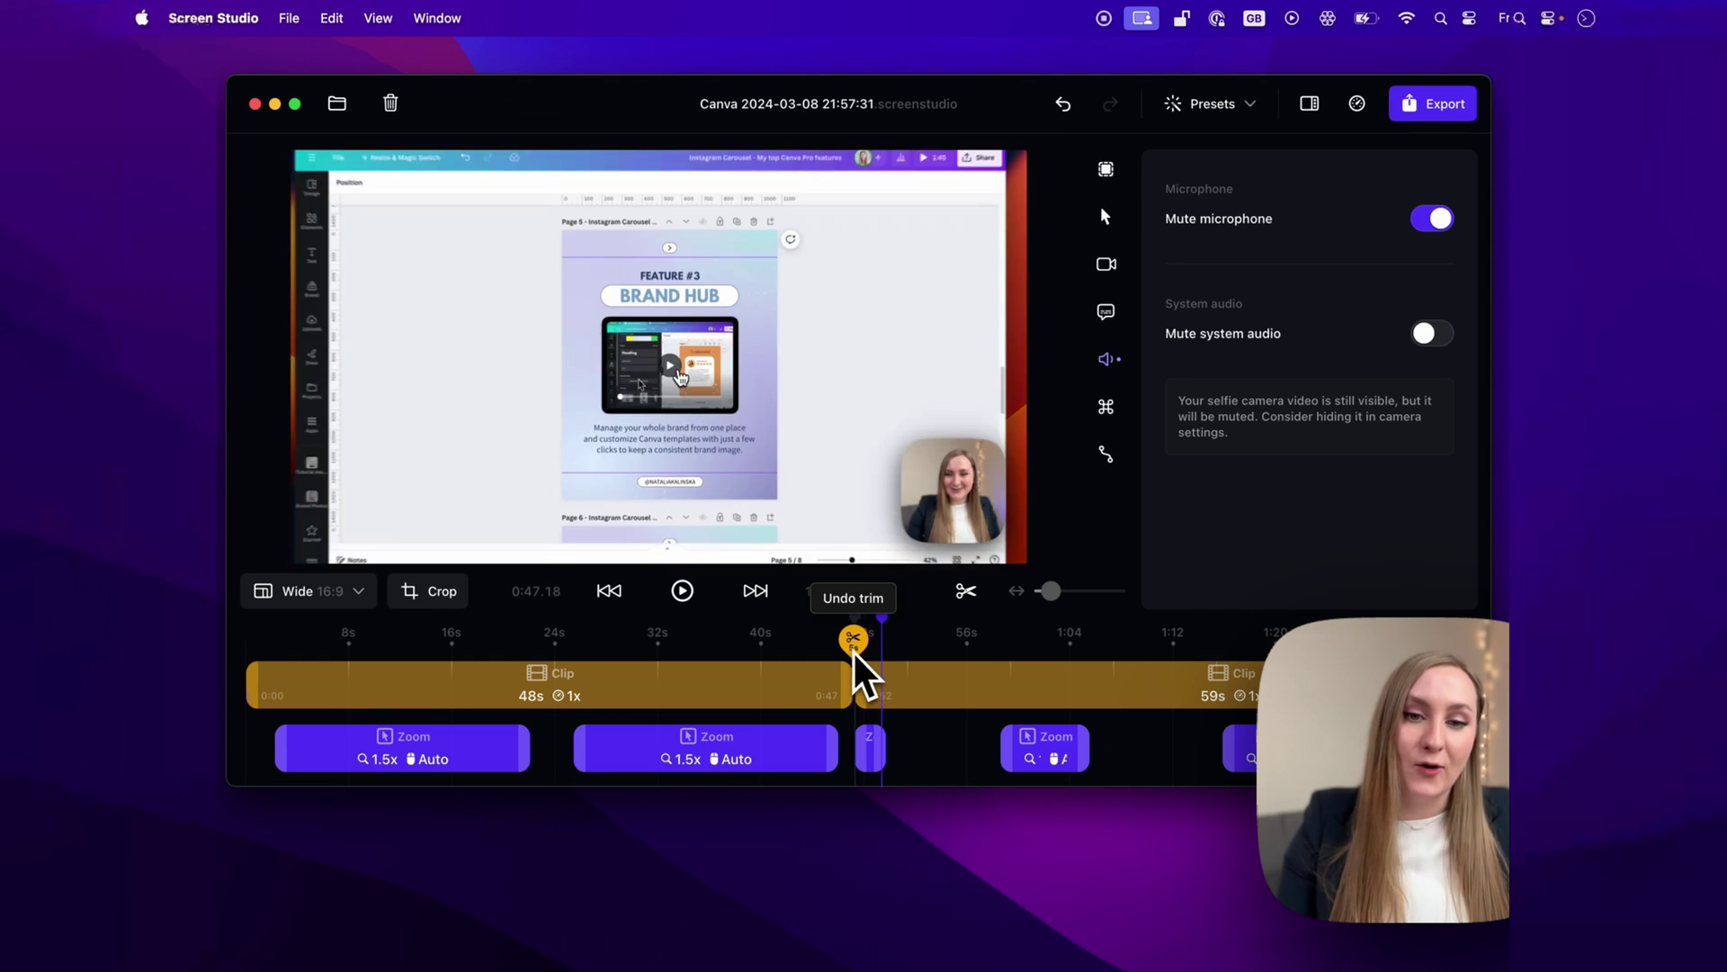
- Undo the trim of the short segment and join the split clips back into one
{"action": "left_click", "coordinate": [853, 638]}
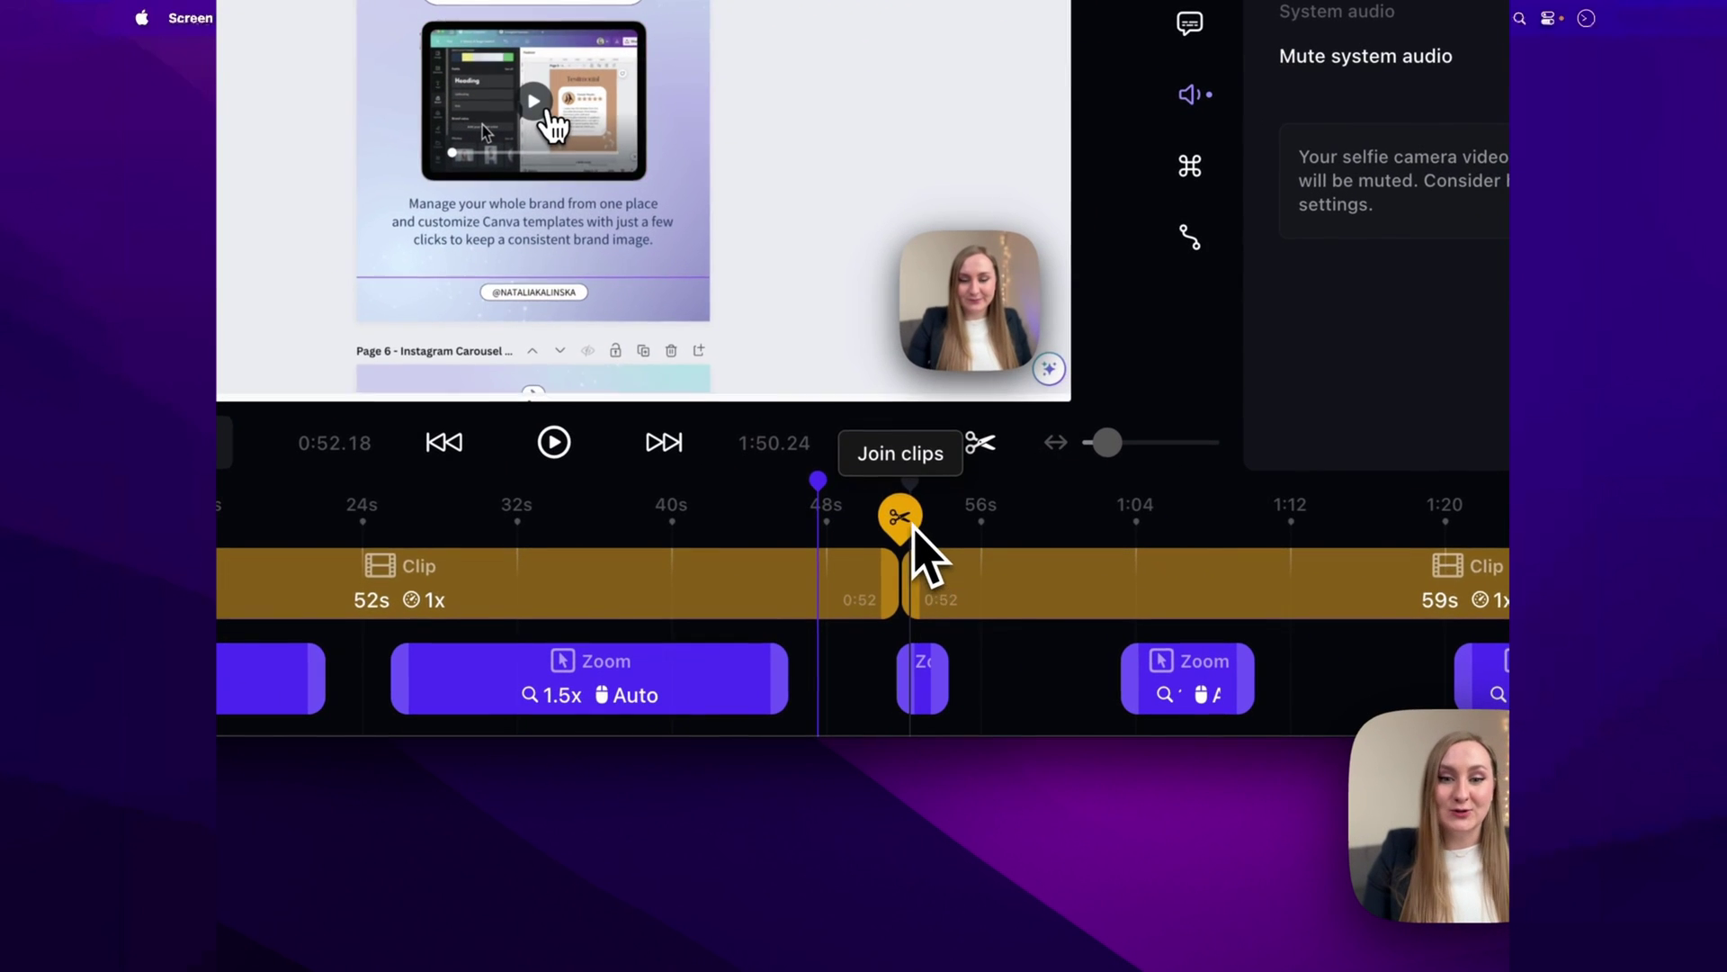
{"action": "left_click", "coordinate": [899, 518]}
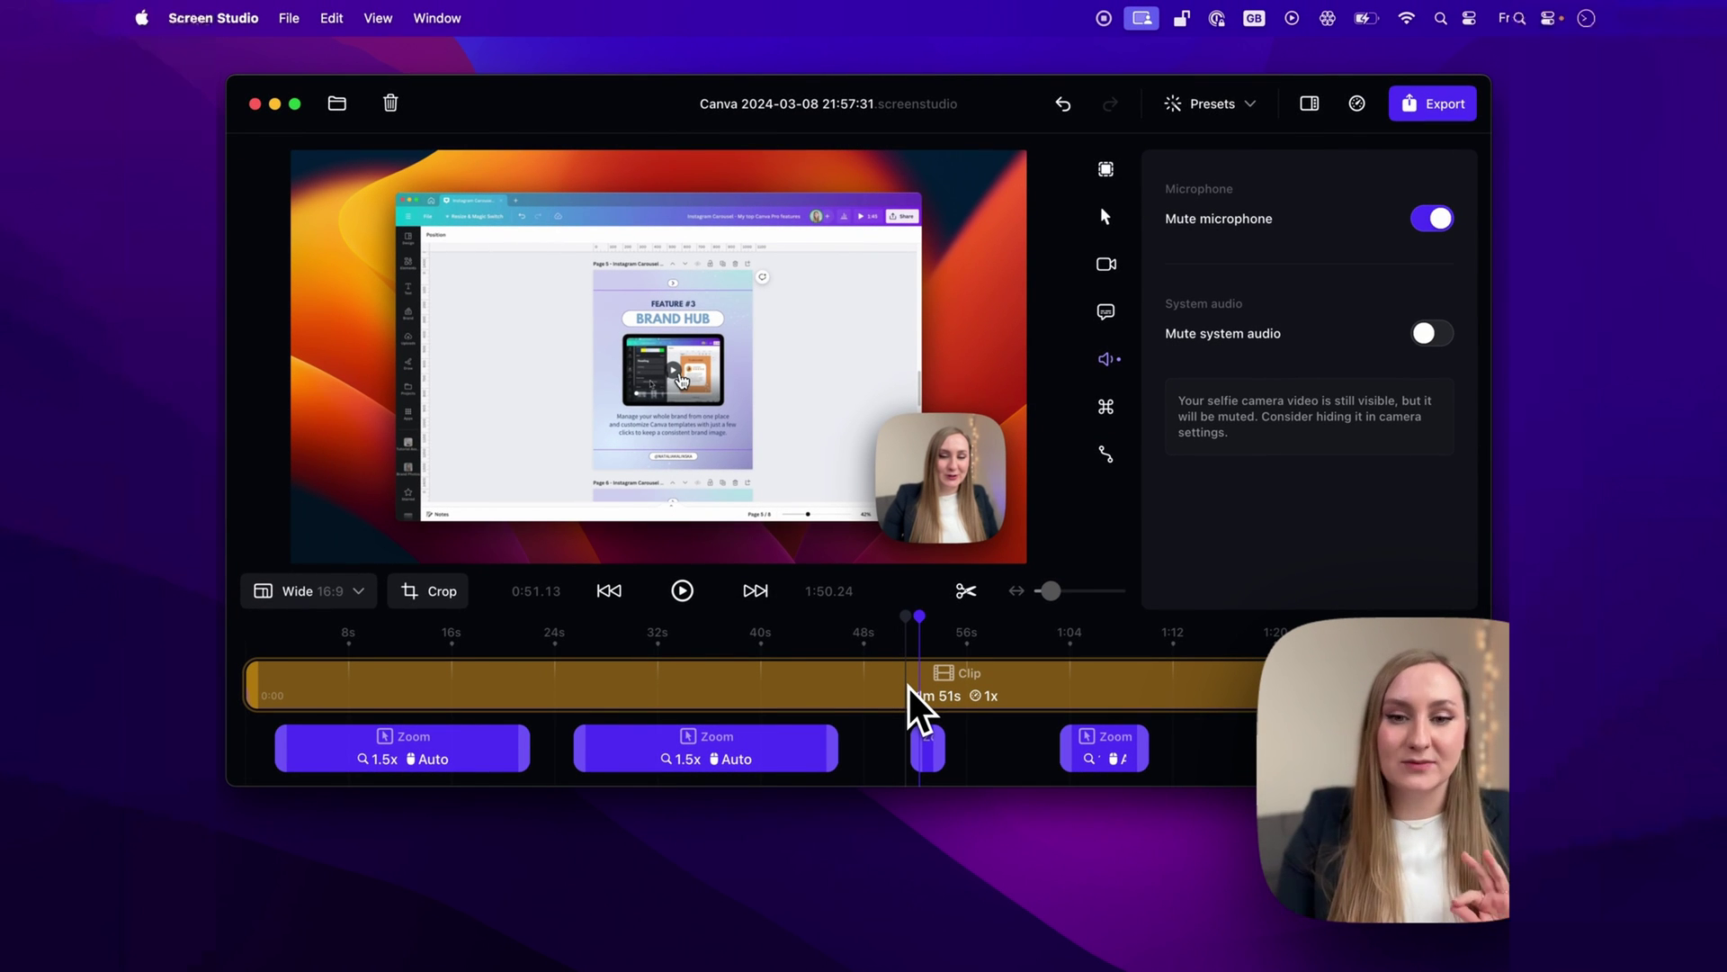
{"action": "left_click_drag", "start_coordinate": [1051, 600], "coordinate": [1062, 597]}
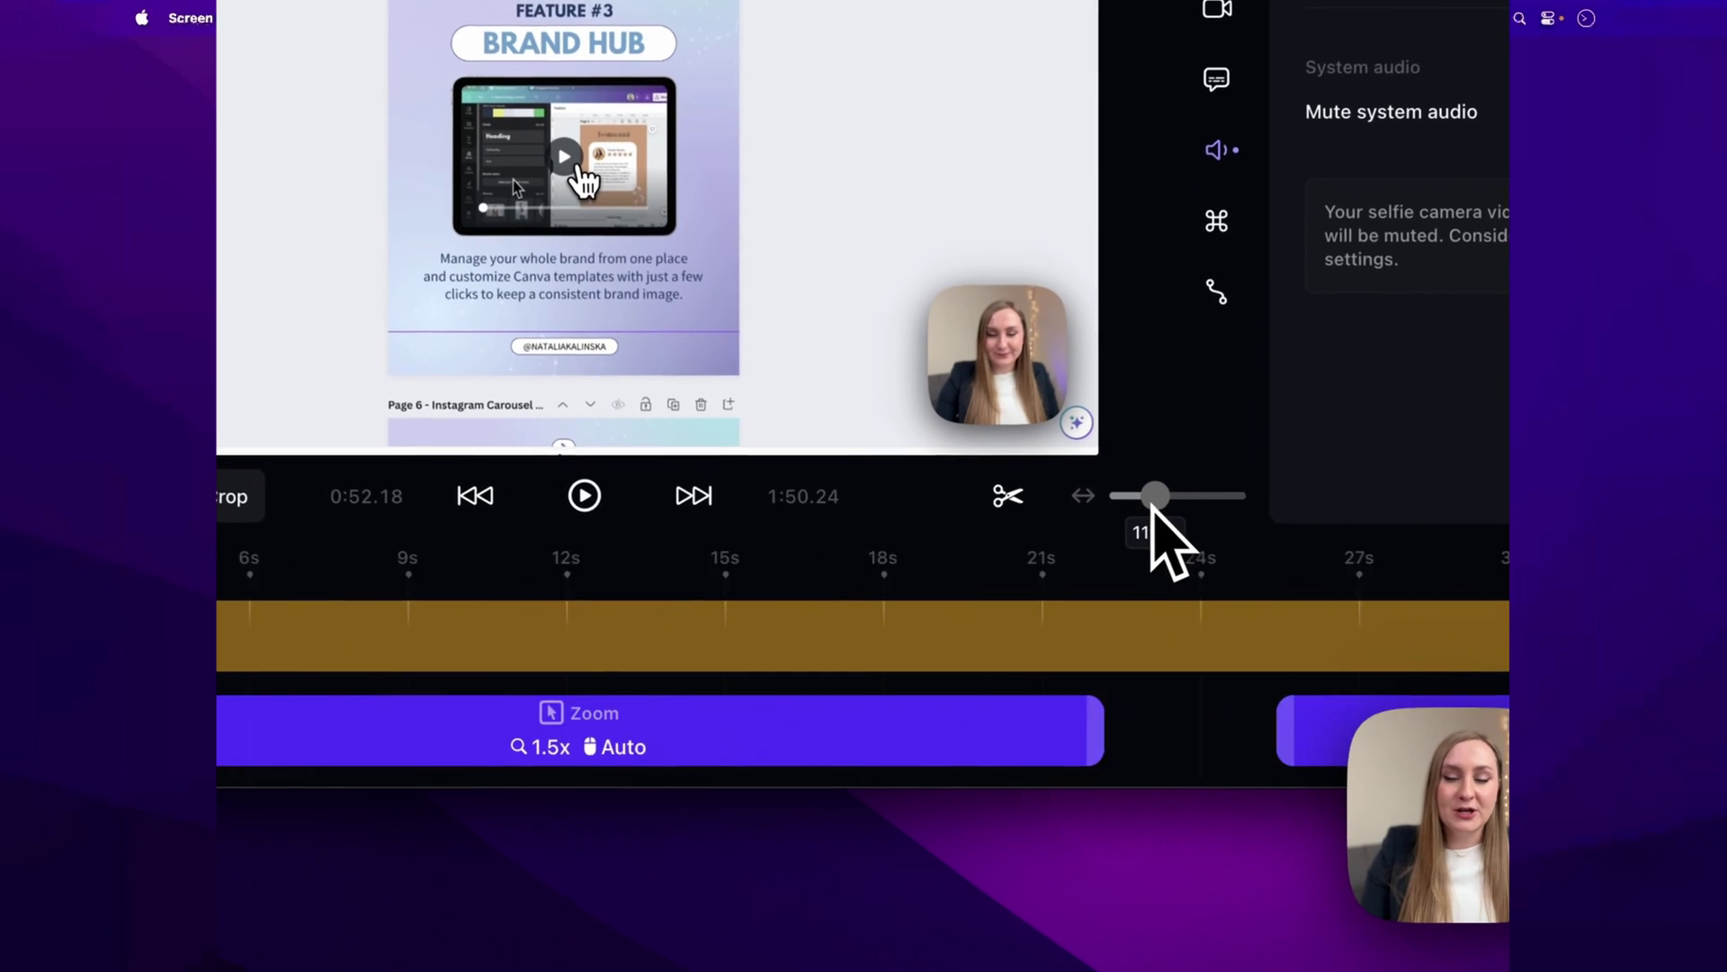
{"action": "left_click_drag", "start_coordinate": [1153, 506], "coordinate": [1124, 505]}
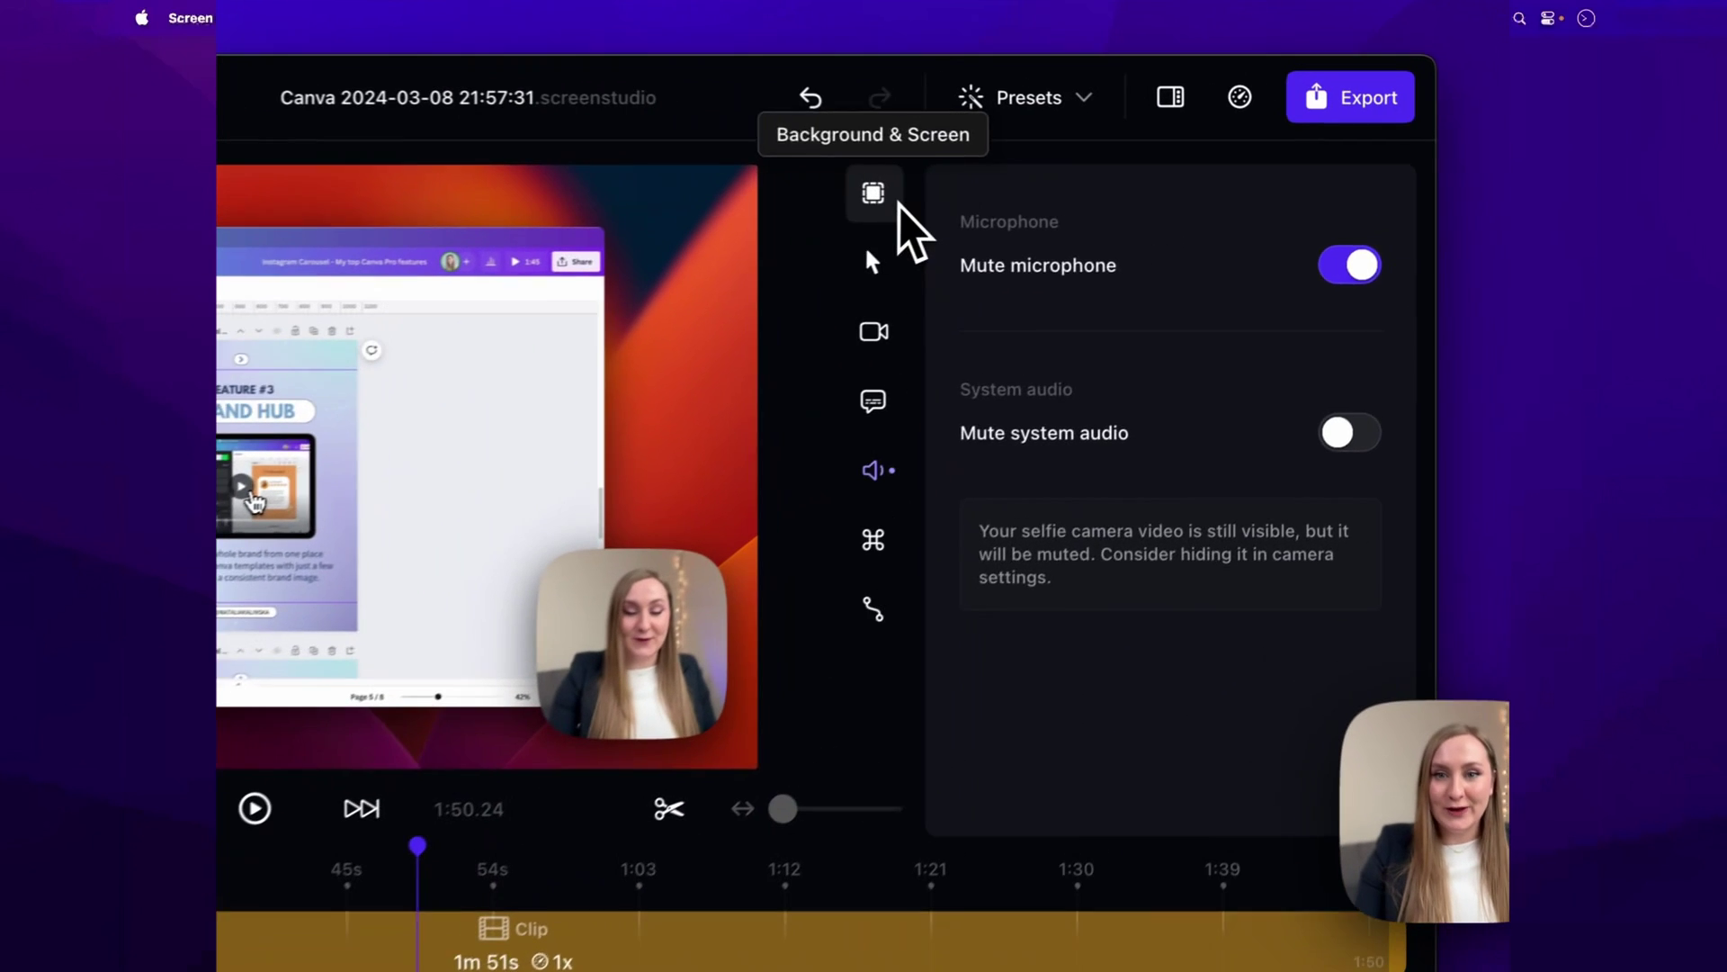
- Try several macOS wallpapers, a purple gradient and the solid color #3F37C9 as the recording's background
{"action": "left_click", "coordinate": [1037, 175]}
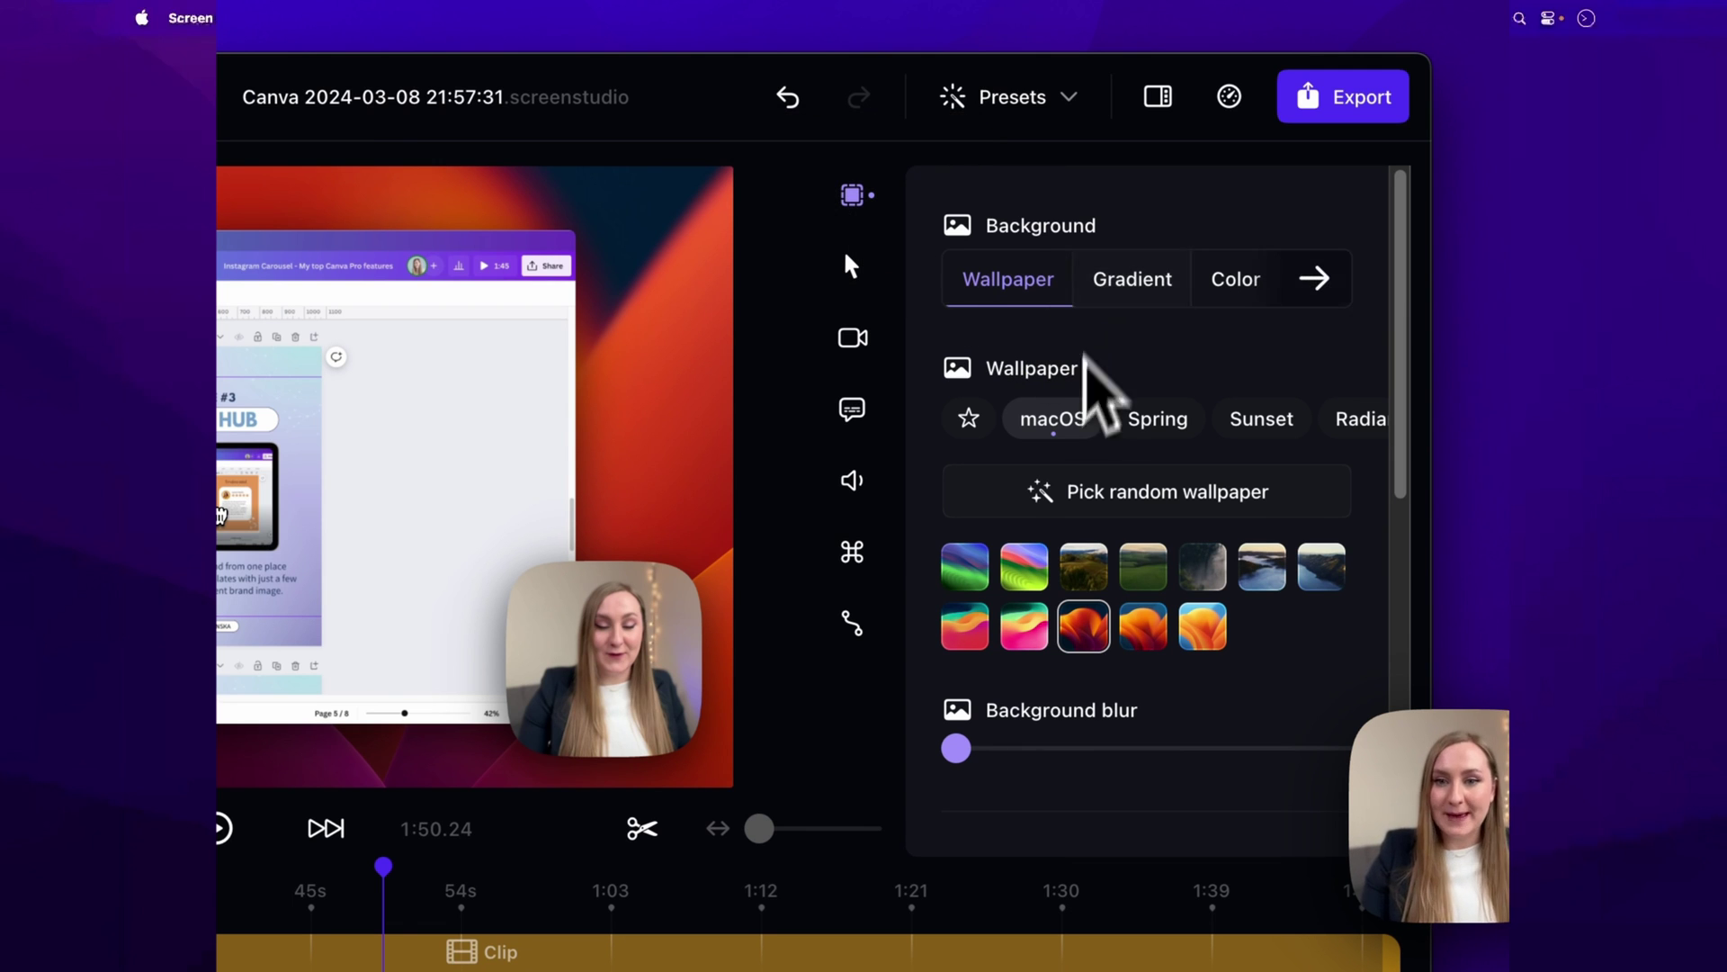
{"action": "left_click", "coordinate": [1046, 627]}
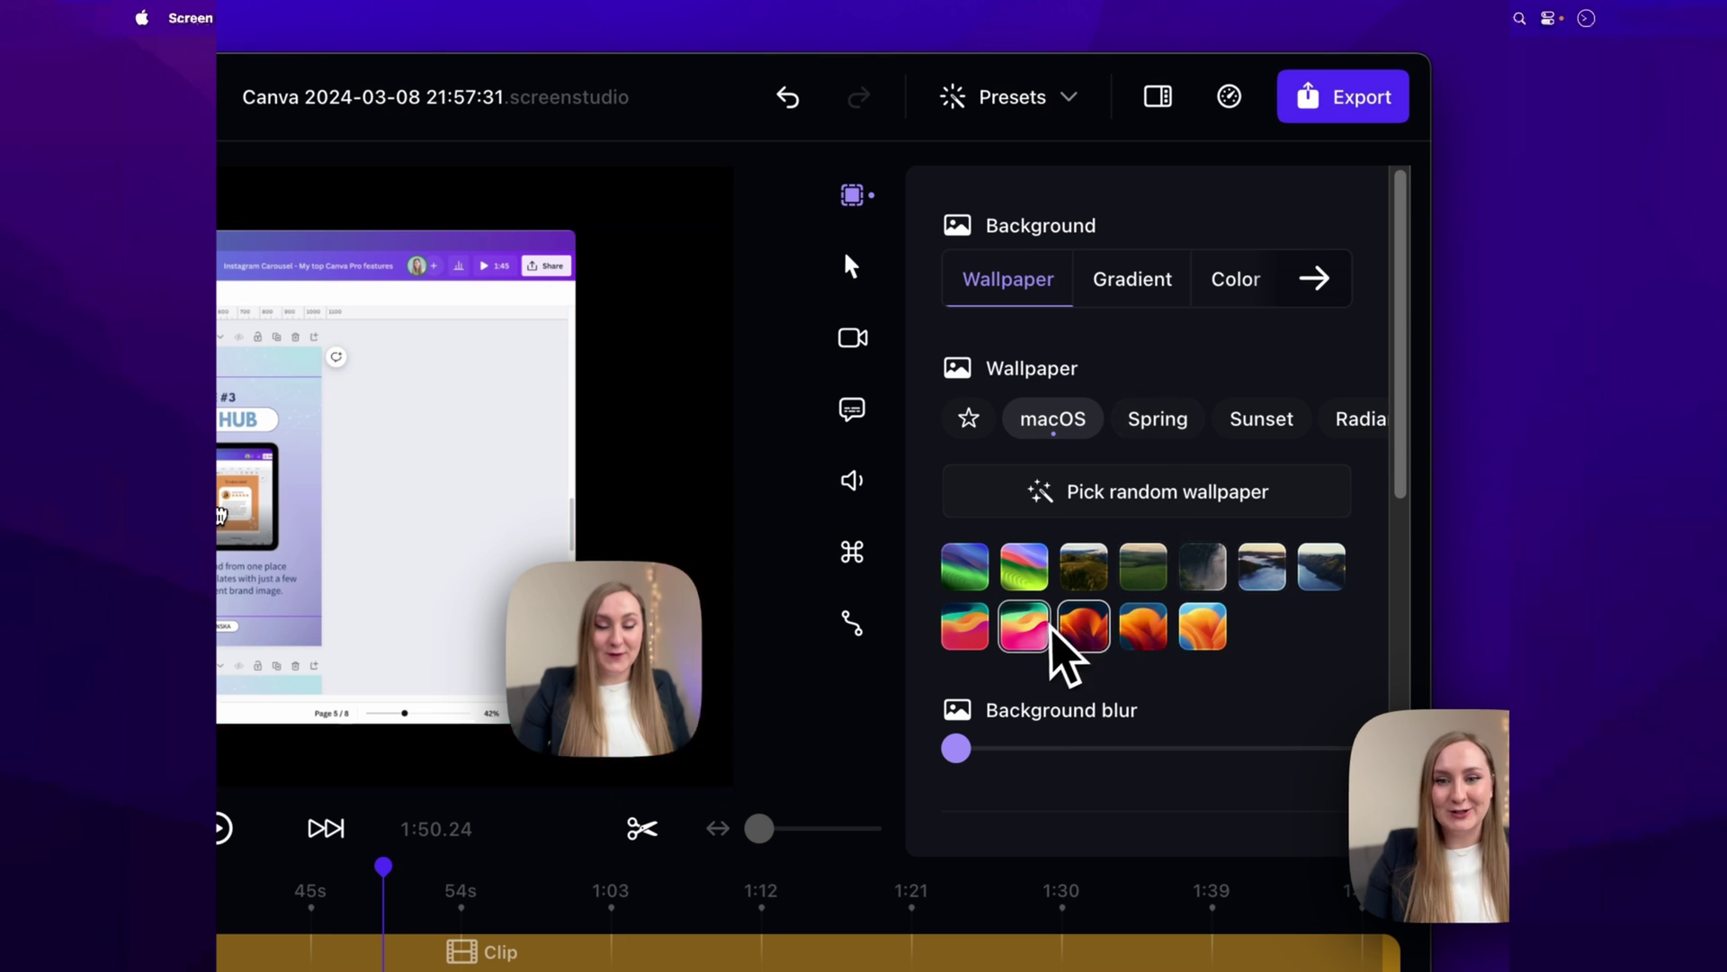
{"action": "left_click", "coordinate": [1024, 581]}
{"action": "left_click", "coordinate": [1143, 580]}
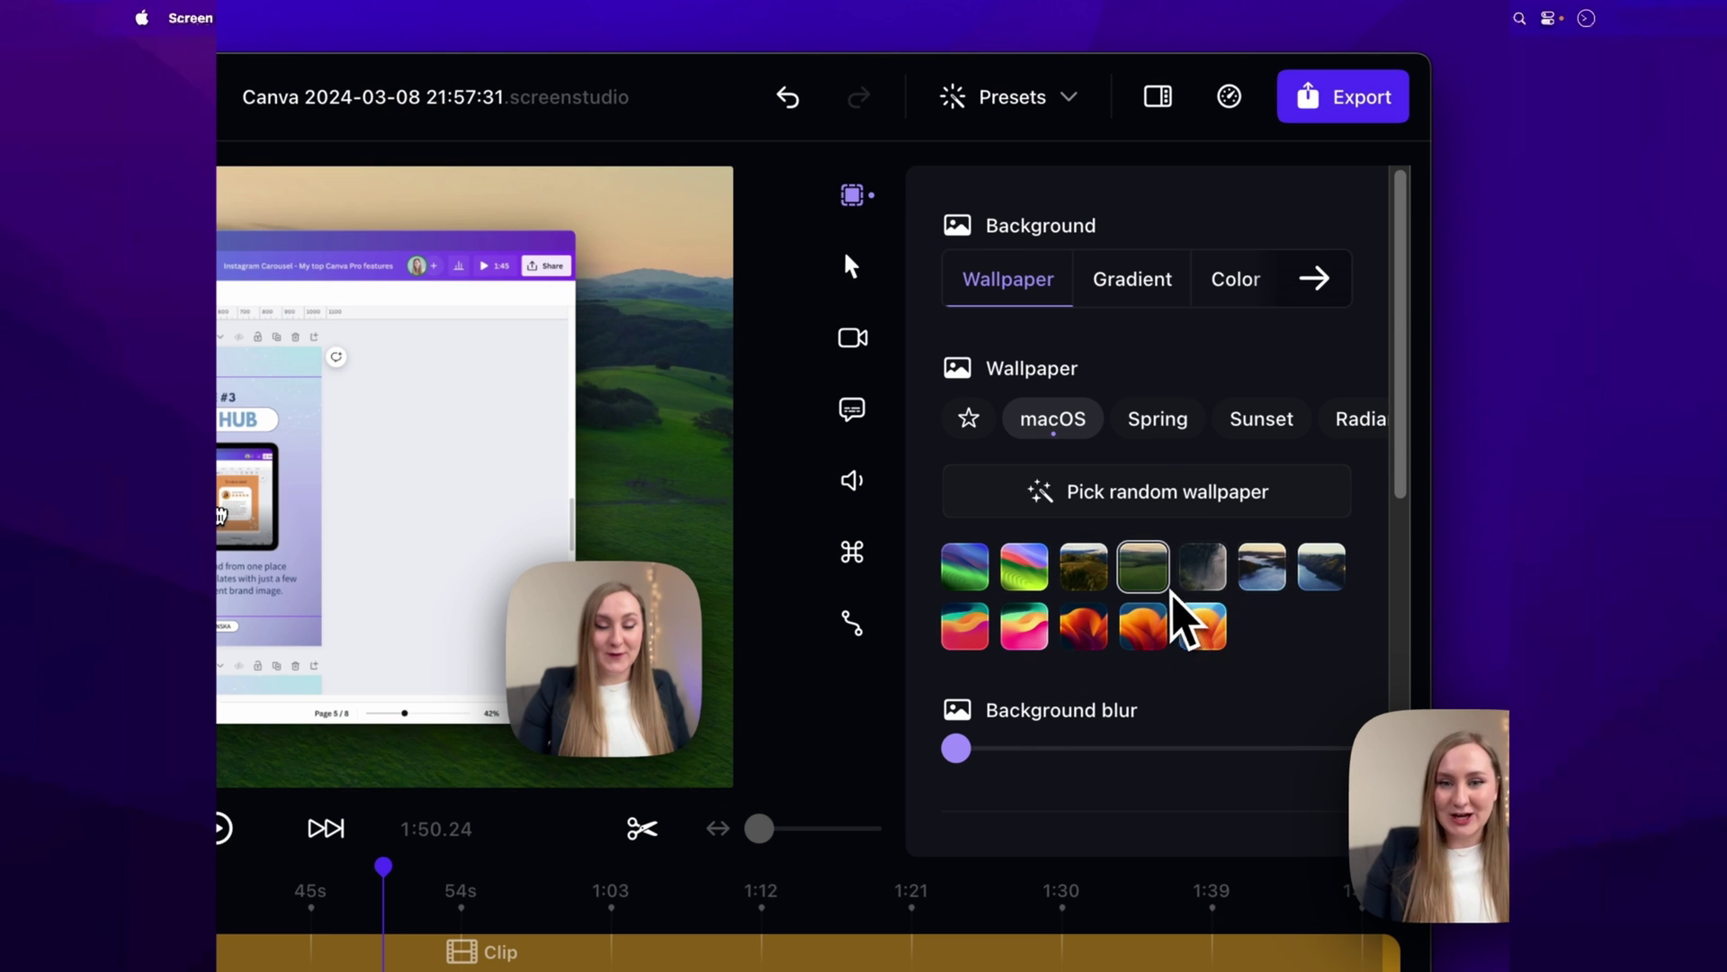
{"action": "left_click", "coordinate": [1124, 298]}
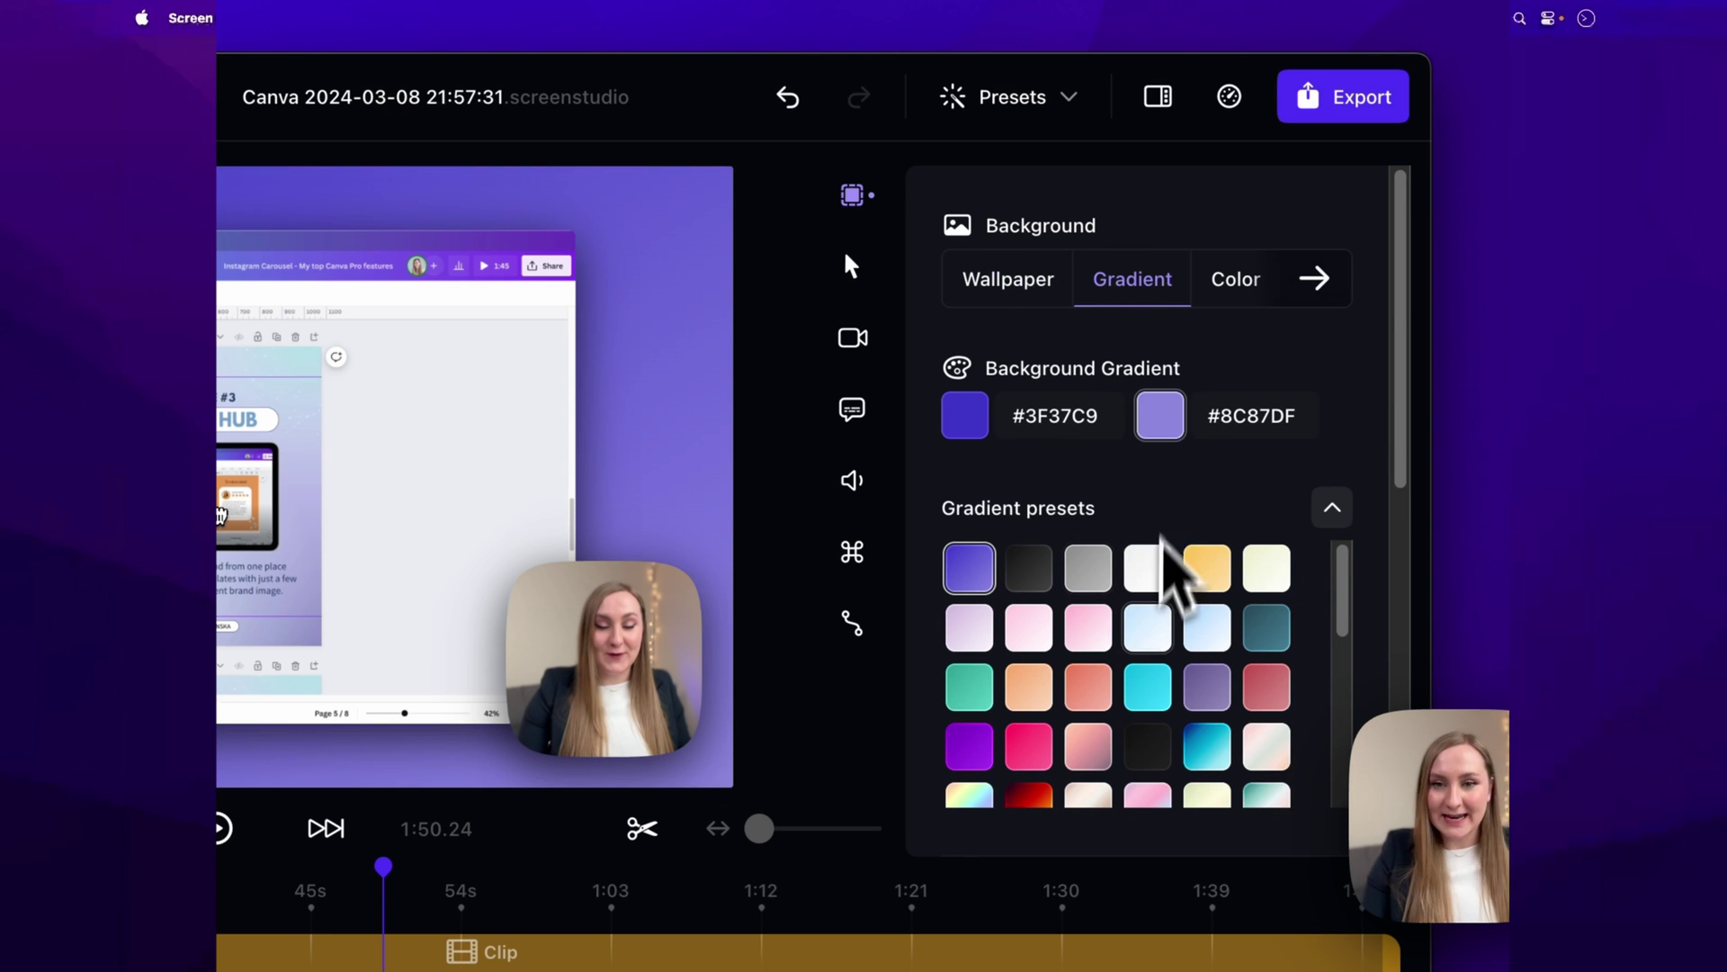
{"action": "left_click", "coordinate": [1224, 279]}
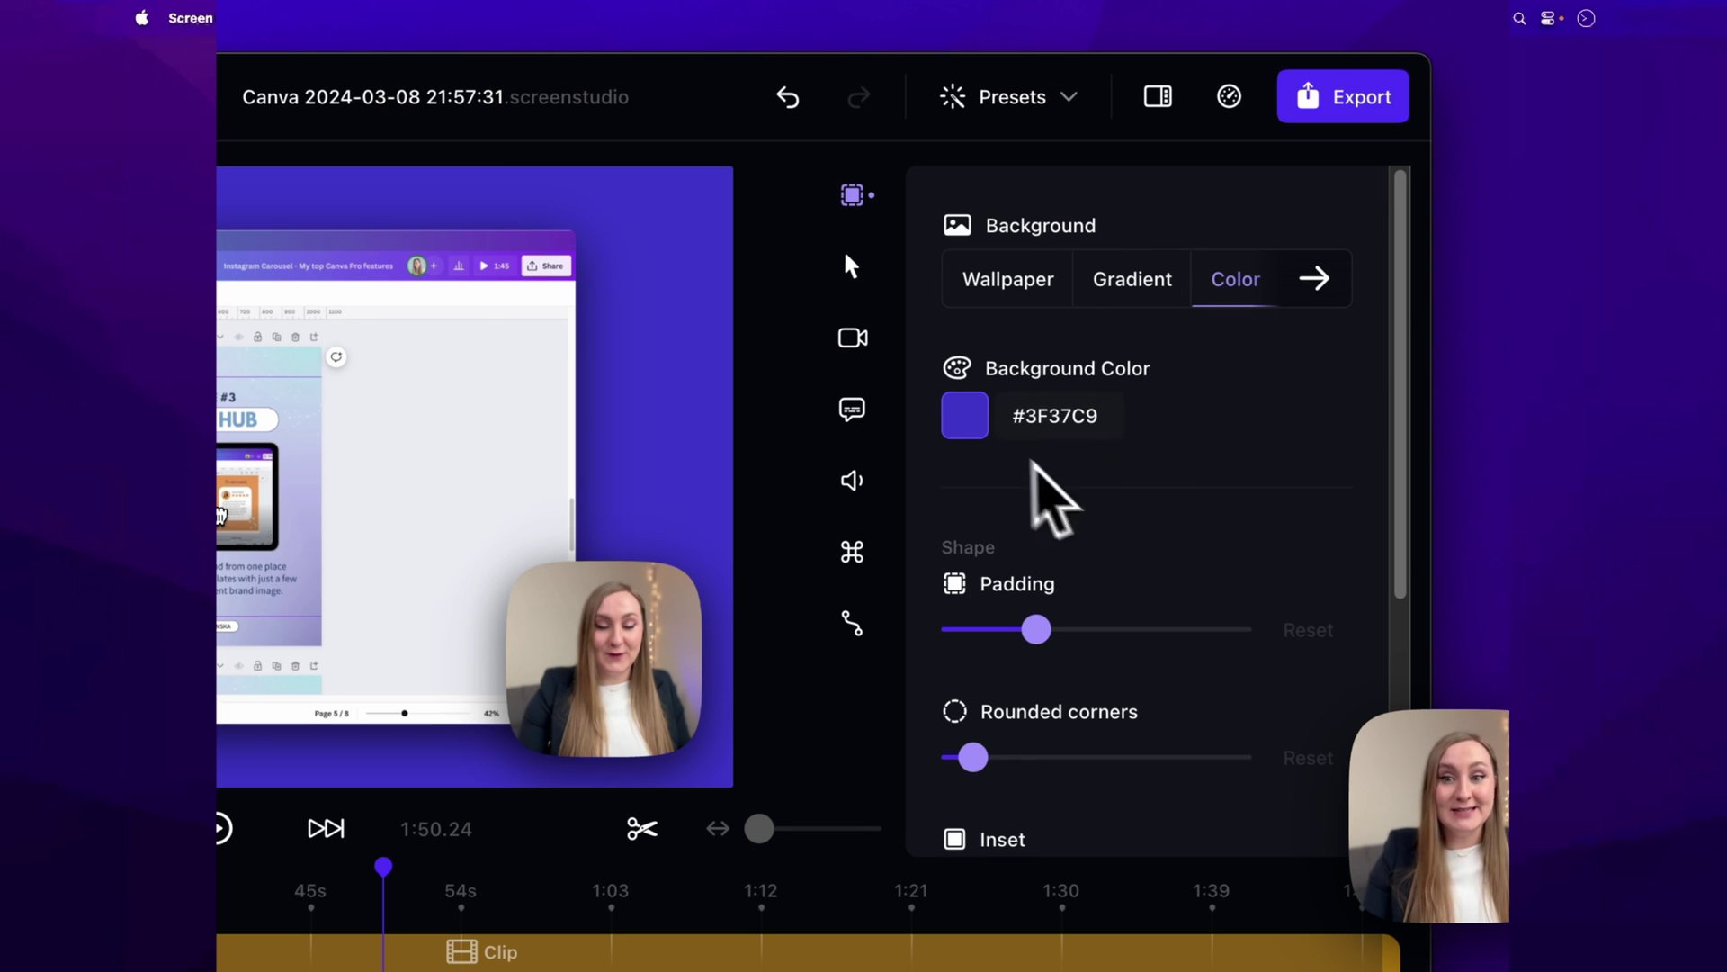
- Use a custom pastel lilac-to-blue picture as the recording's background image
{"action": "left_click", "coordinate": [1331, 300]}
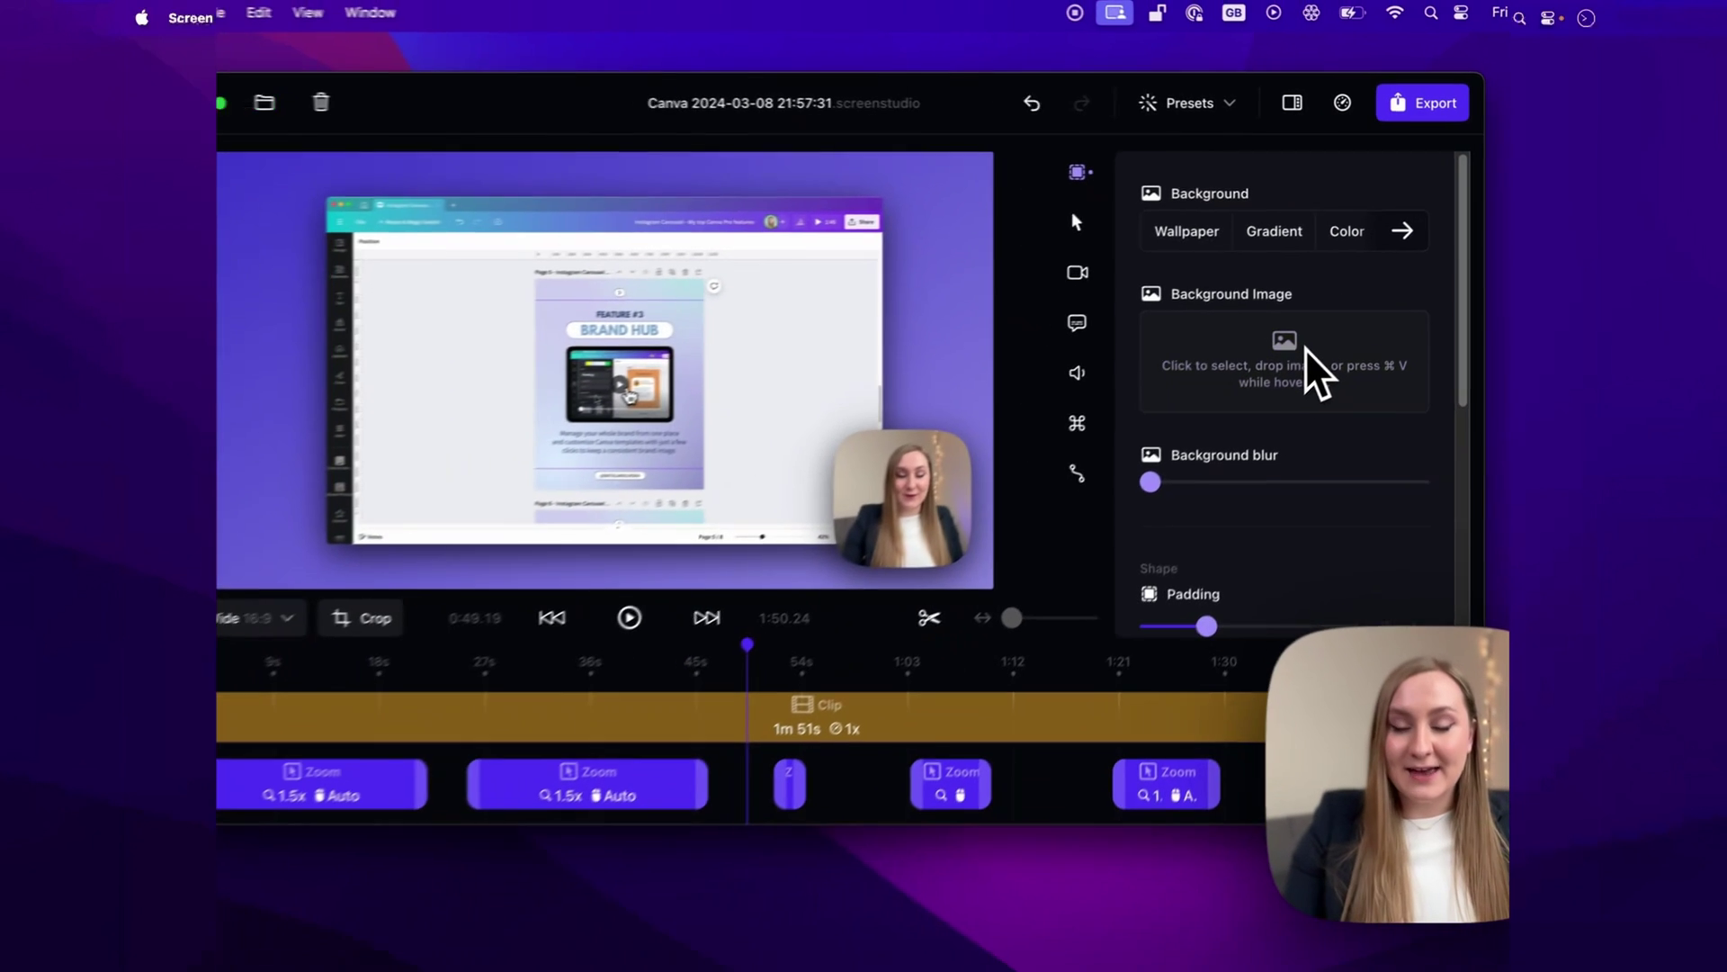
{"action": "left_click", "coordinate": [1195, 464]}
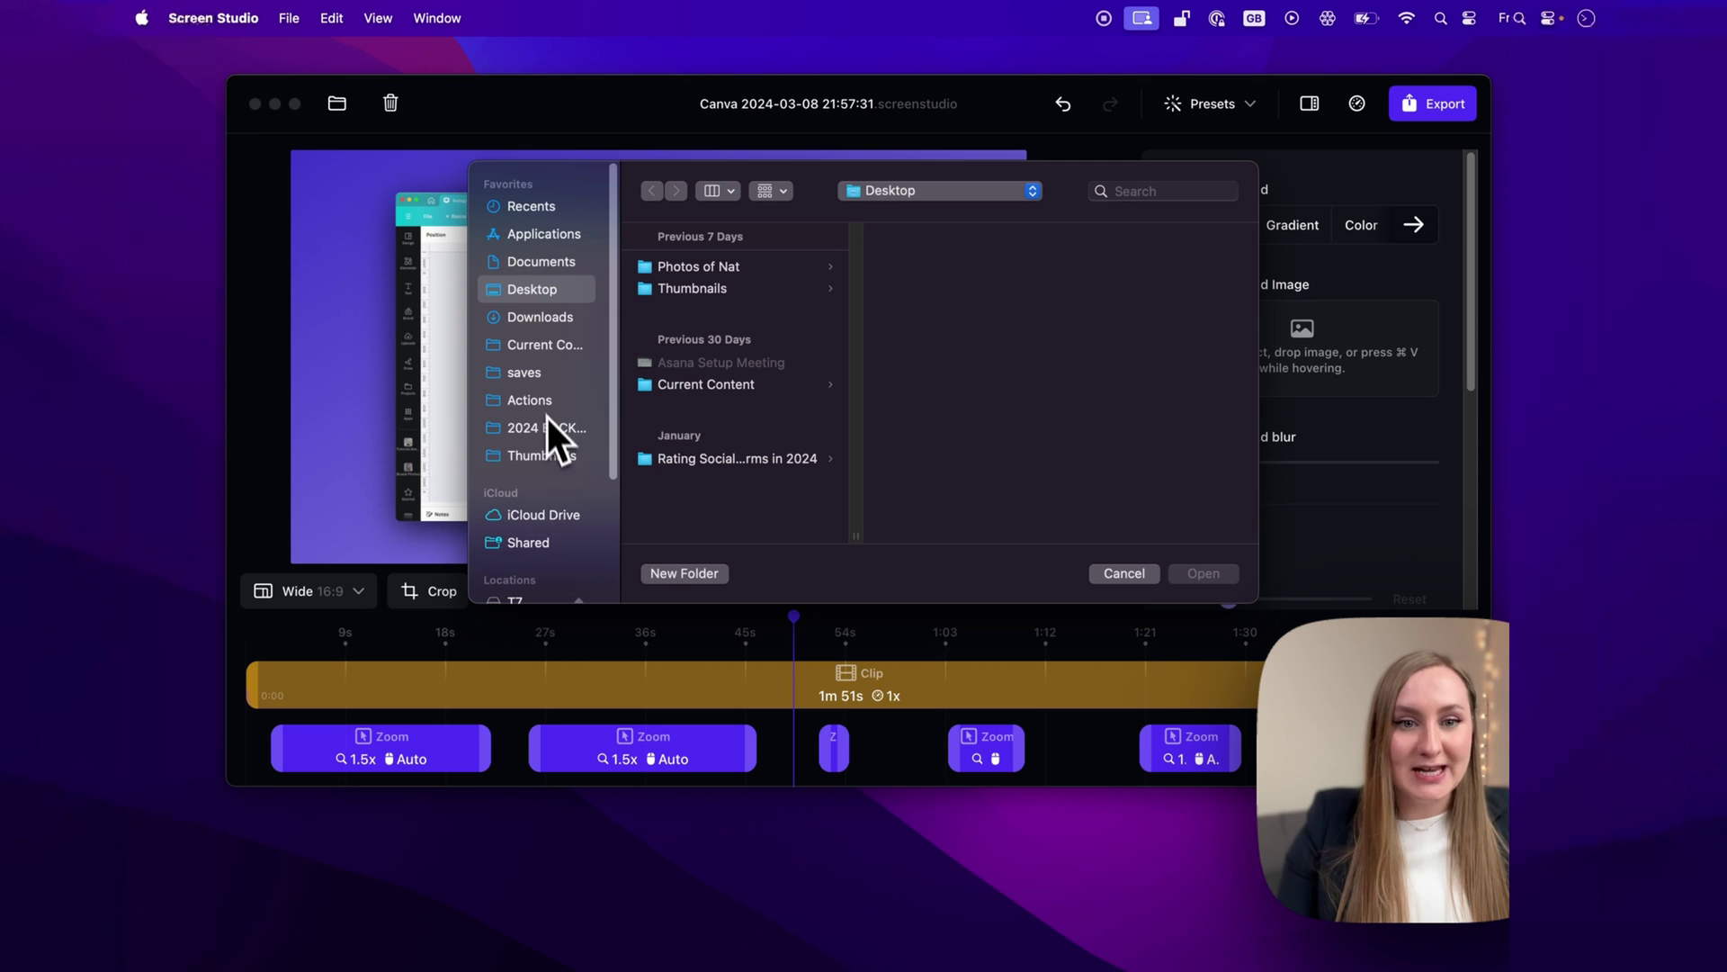
{"action": "key", "text": "Escape"}
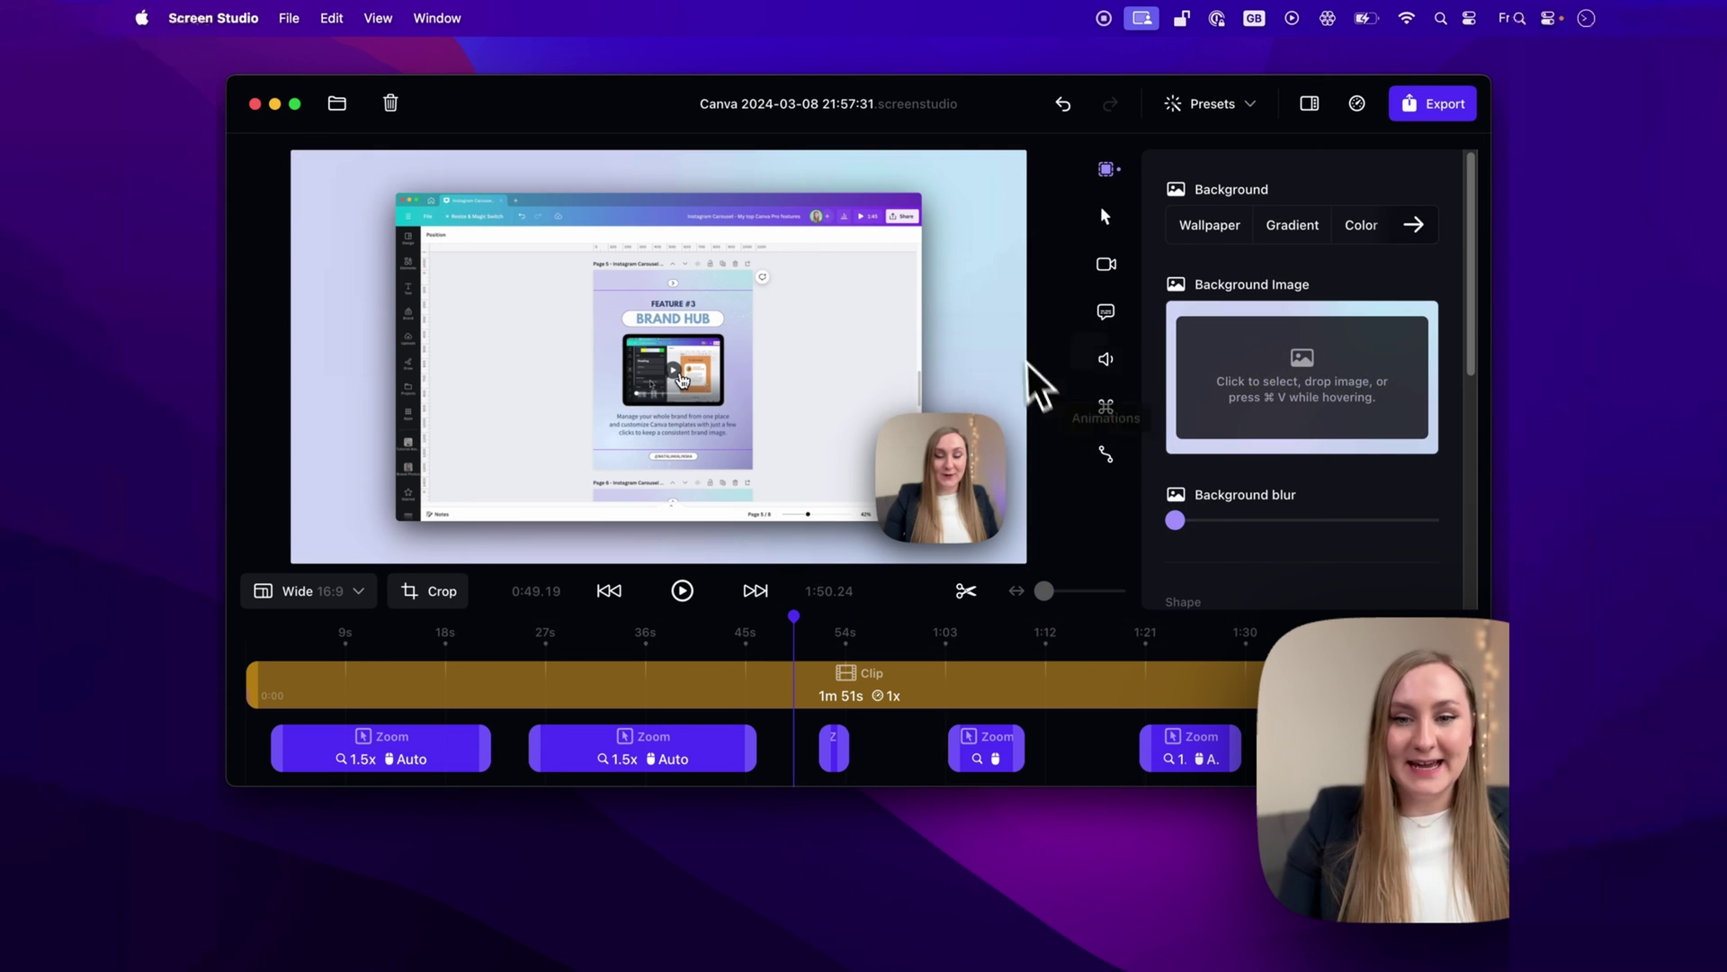
- Try different padding amounts around the recording, including 15.4%, and reset the padding to its default
{"action": "scroll", "coordinate": [1309, 477], "scroll_direction": "down", "scroll_amount": 2}
{"action": "scroll", "coordinate": [1309, 475], "scroll_direction": "down", "scroll_amount": 5}
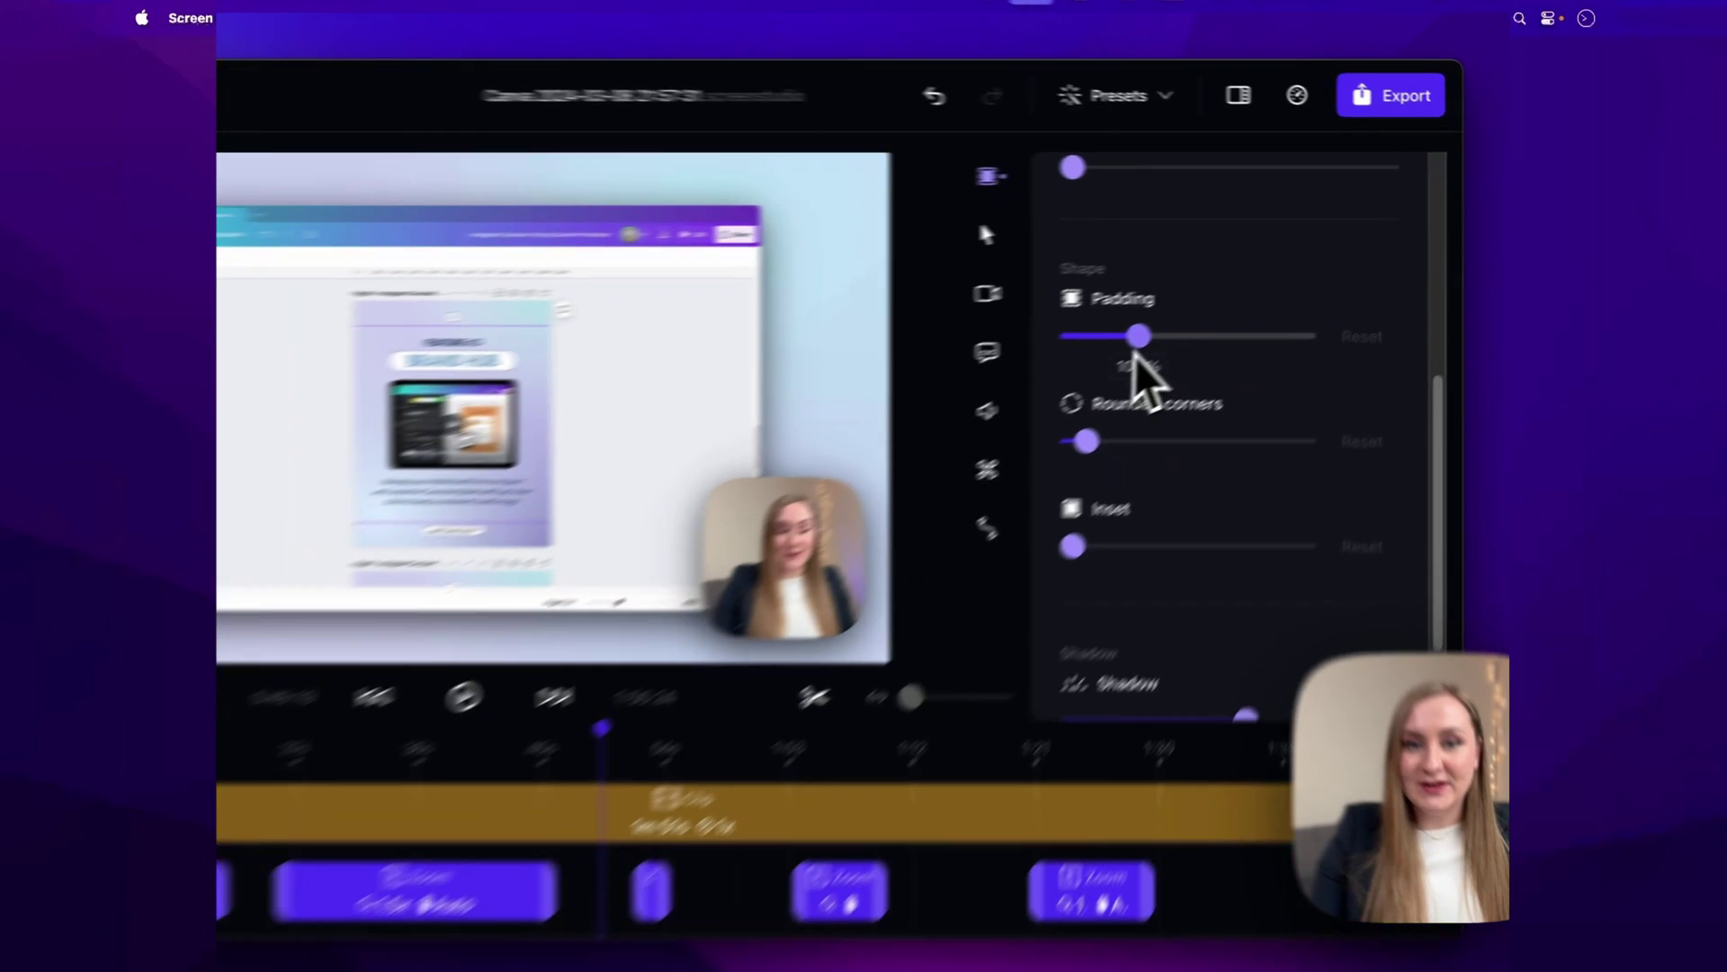
{"action": "left_click_drag", "start_coordinate": [1229, 300], "coordinate": [1274, 309]}
{"action": "left_click_drag", "start_coordinate": [1106, 401], "coordinate": [1041, 414]}
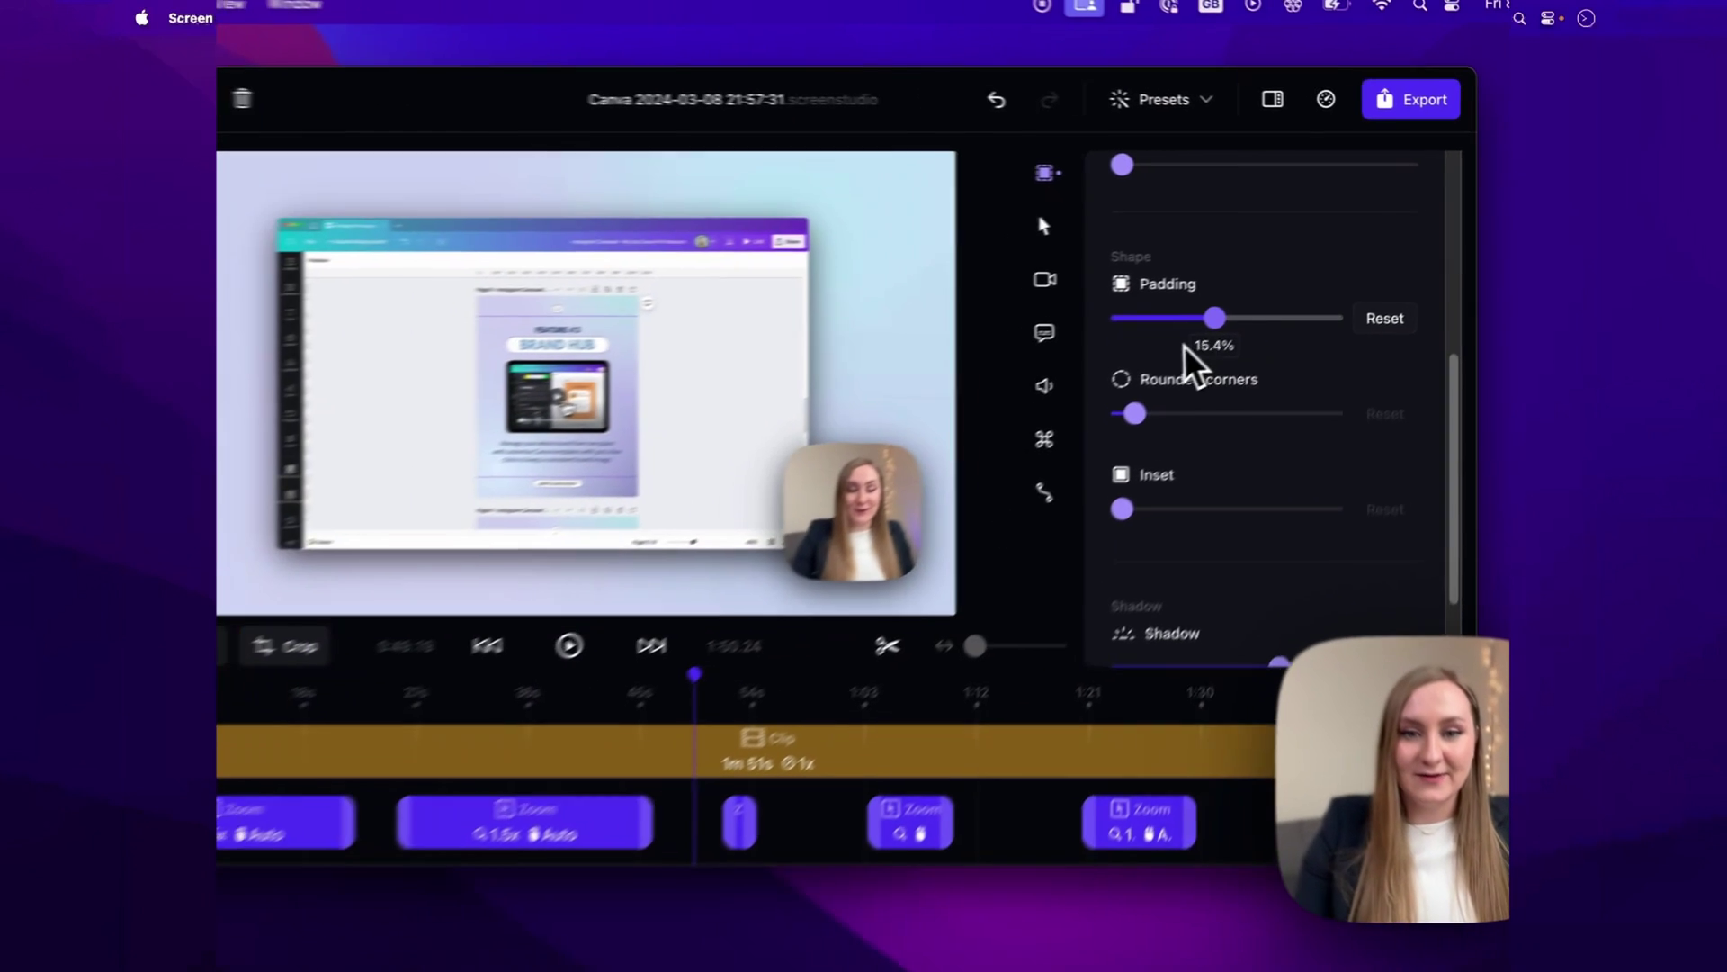
{"action": "left_click_drag", "start_coordinate": [1184, 347], "coordinate": [1227, 326]}
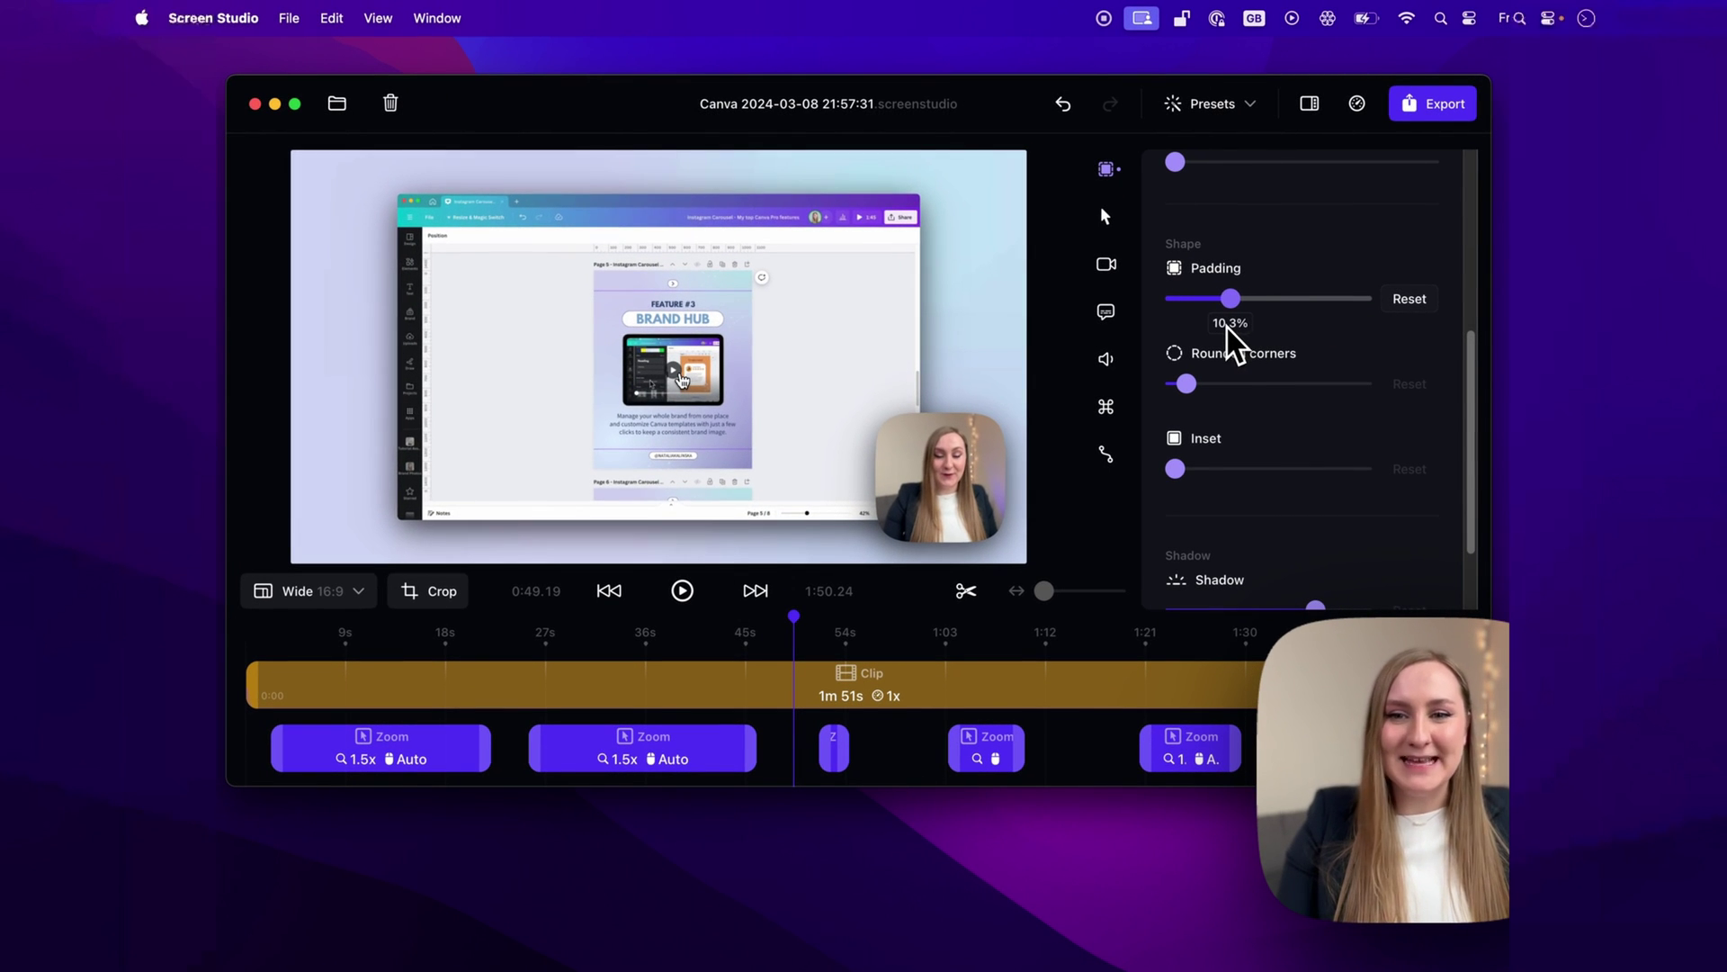
{"action": "left_click", "coordinate": [1410, 301]}
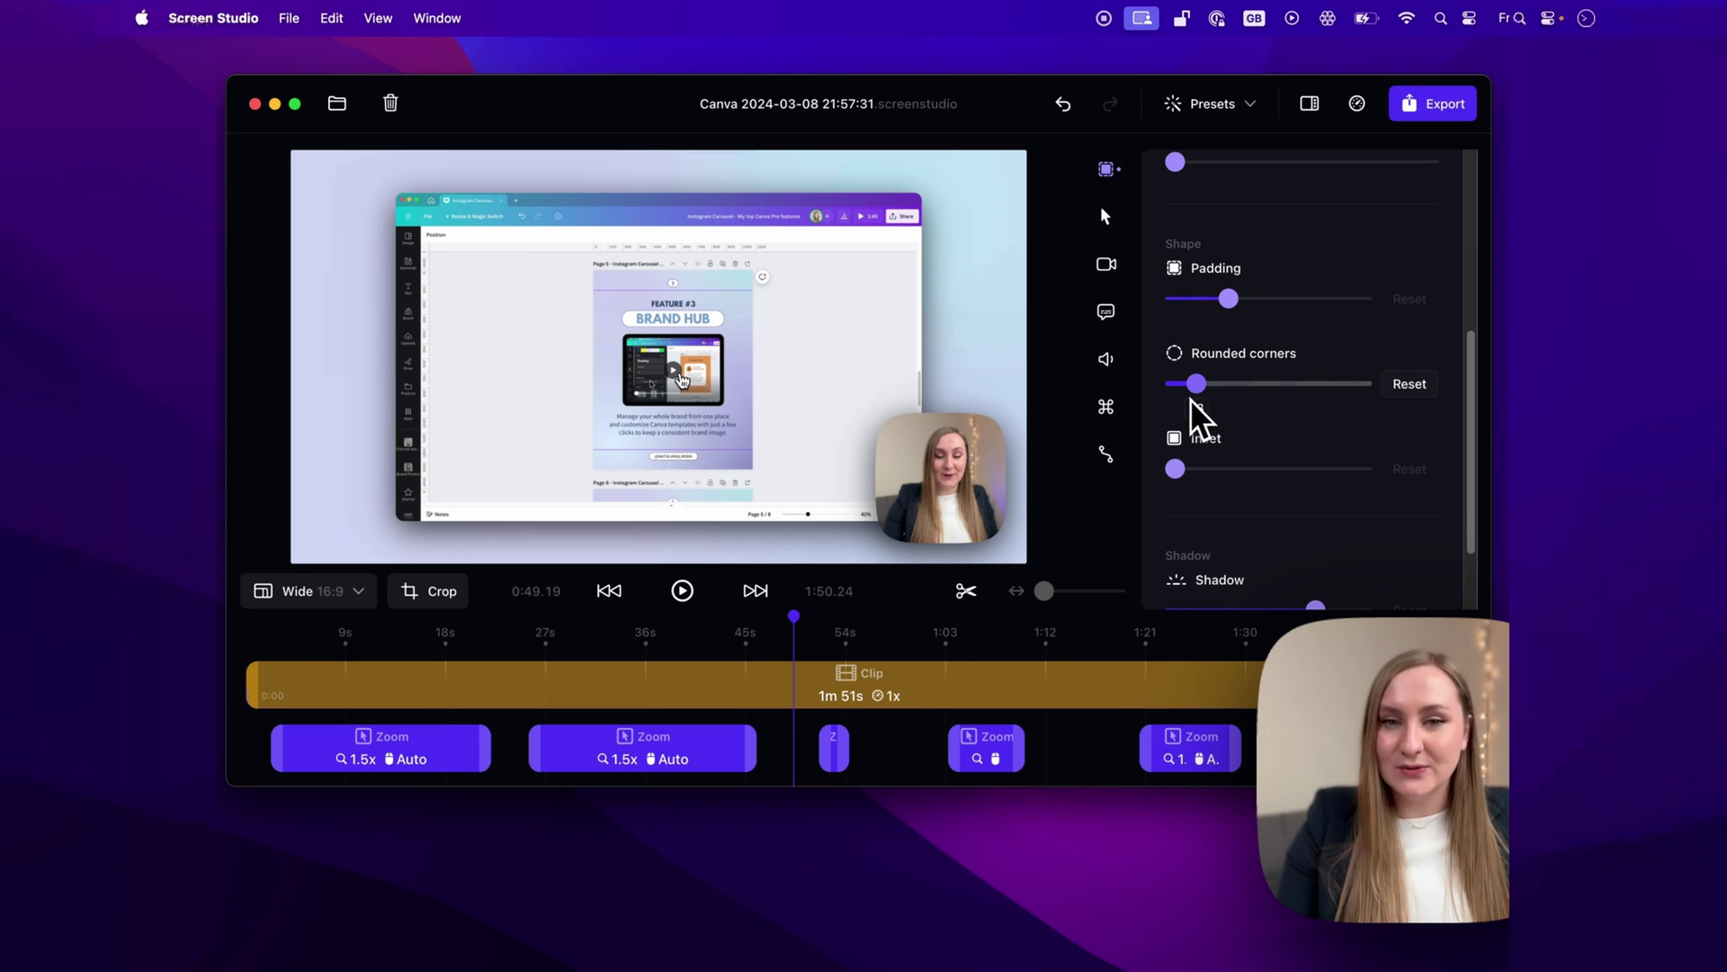
- Try rounded corners of 0 and a black inset of 8, resetting each to its default
{"action": "mouse_move", "coordinate": [1190, 397]}
{"action": "left_mouse_down"}
{"action": "mouse_move", "coordinate": [1242, 397]}
{"action": "mouse_move", "coordinate": [1175, 392]}
{"action": "left_mouse_up"}
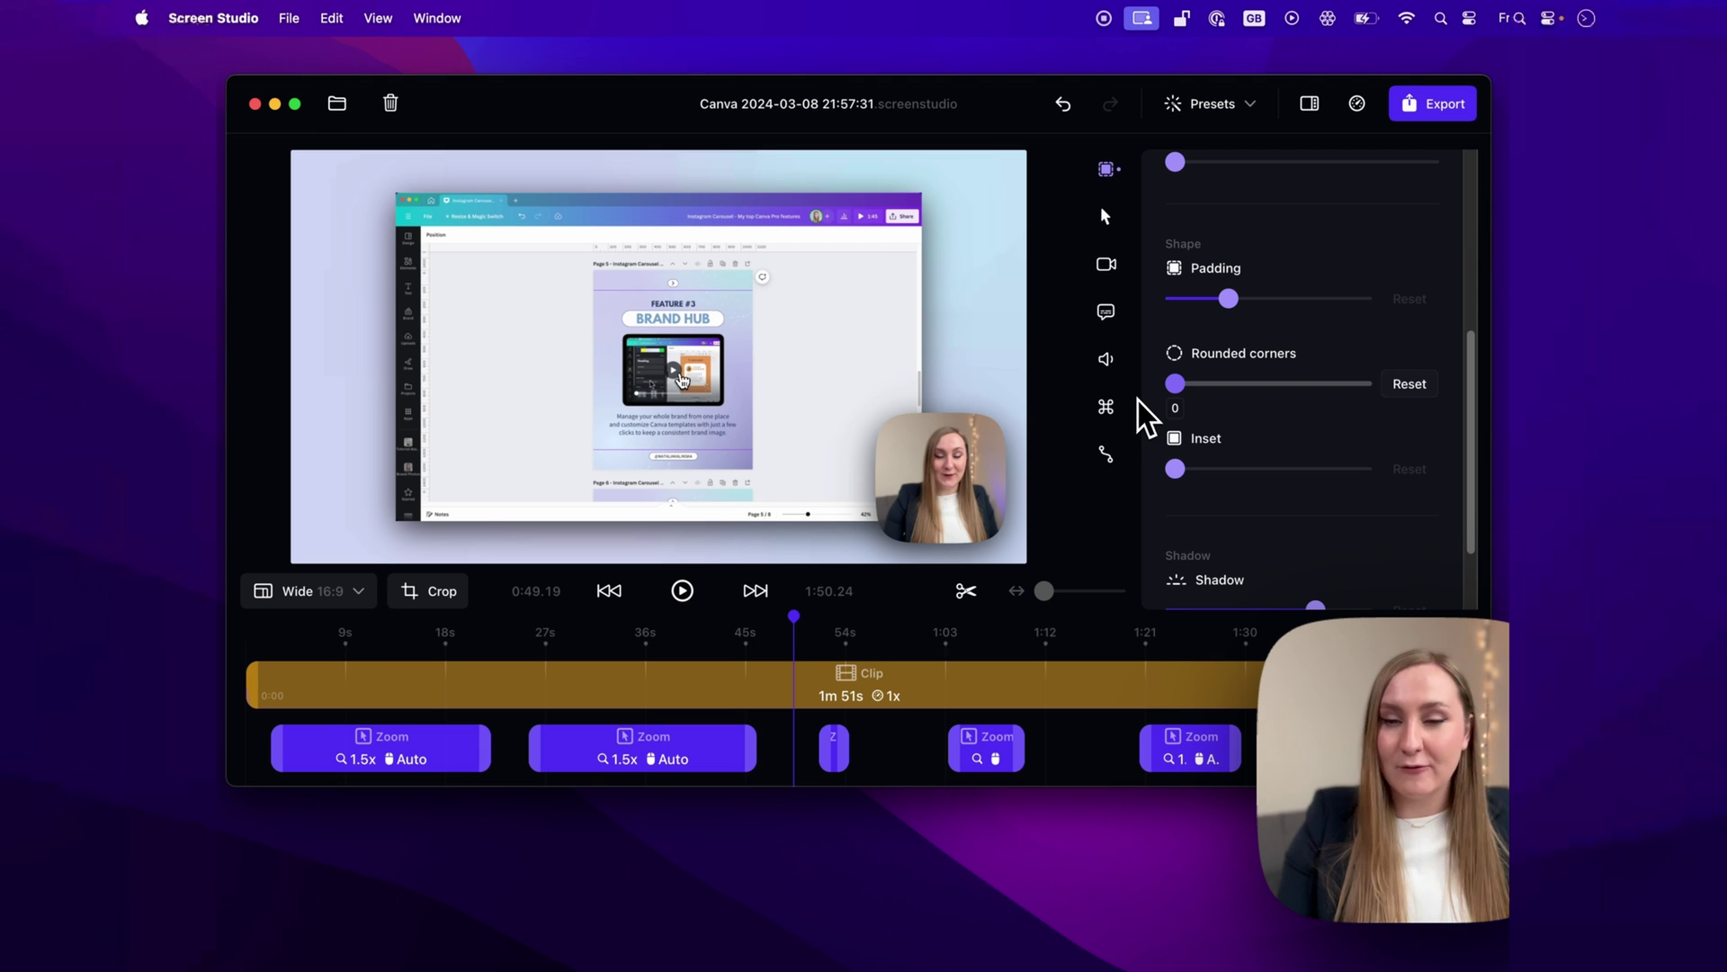
{"action": "left_click", "coordinate": [1410, 383]}
{"action": "left_click_drag", "start_coordinate": [1175, 470], "coordinate": [1249, 481]}
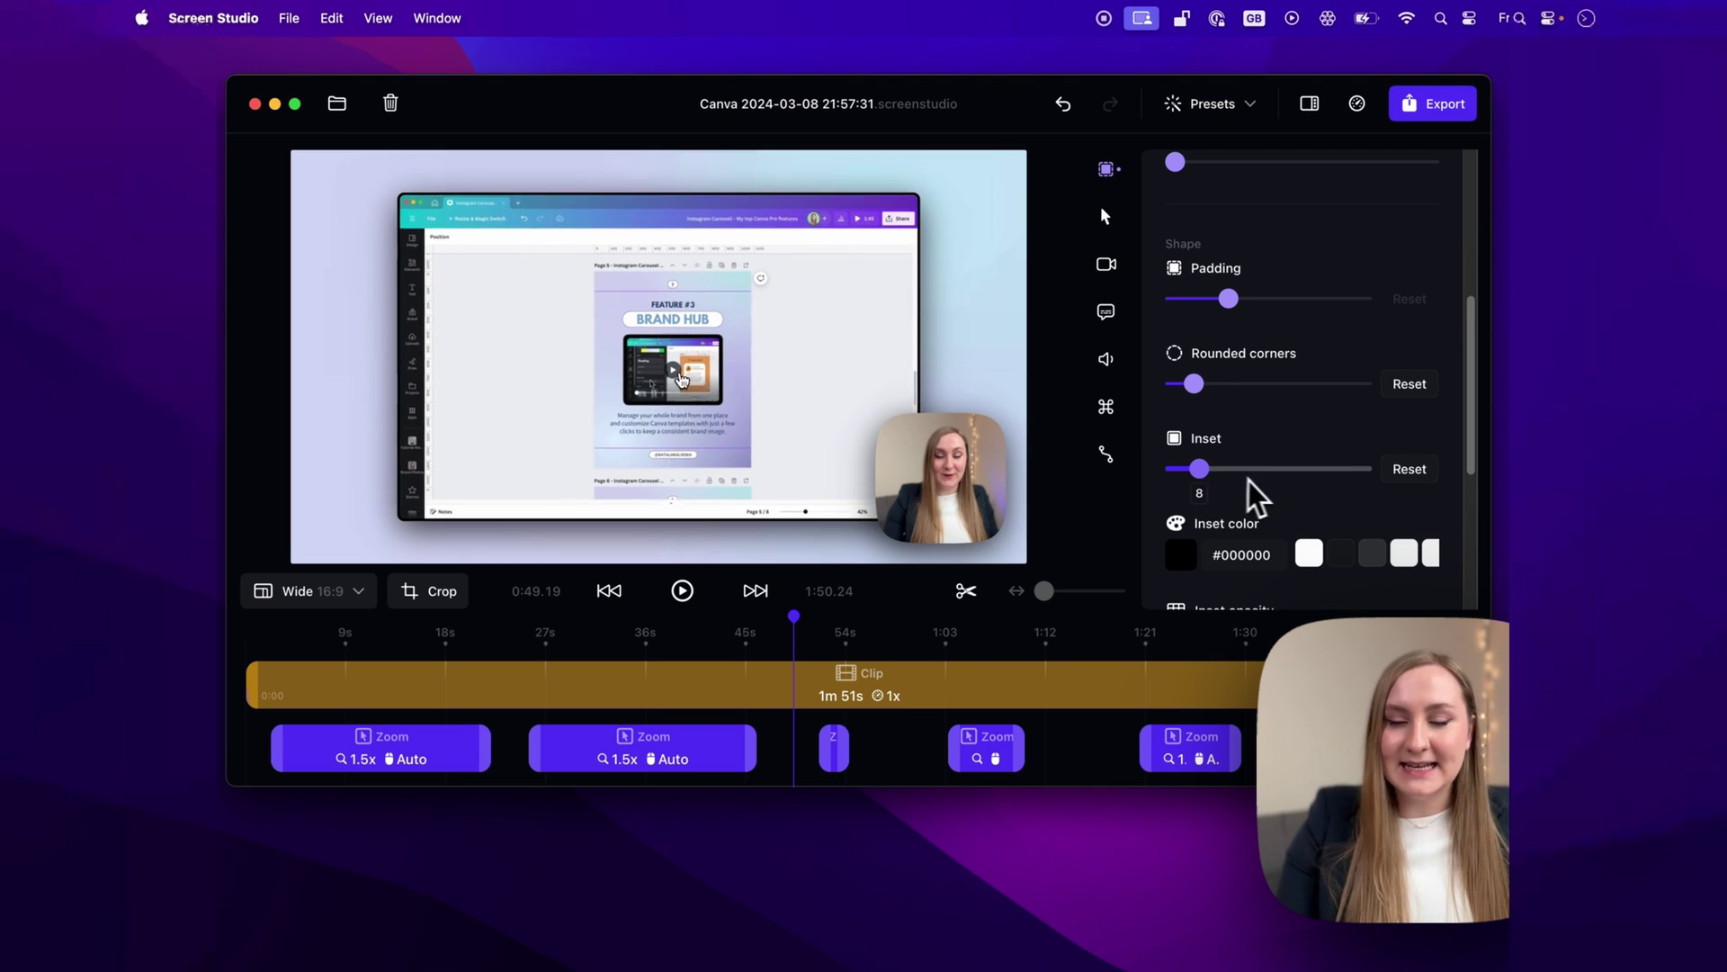
{"action": "left_click", "coordinate": [1410, 468]}
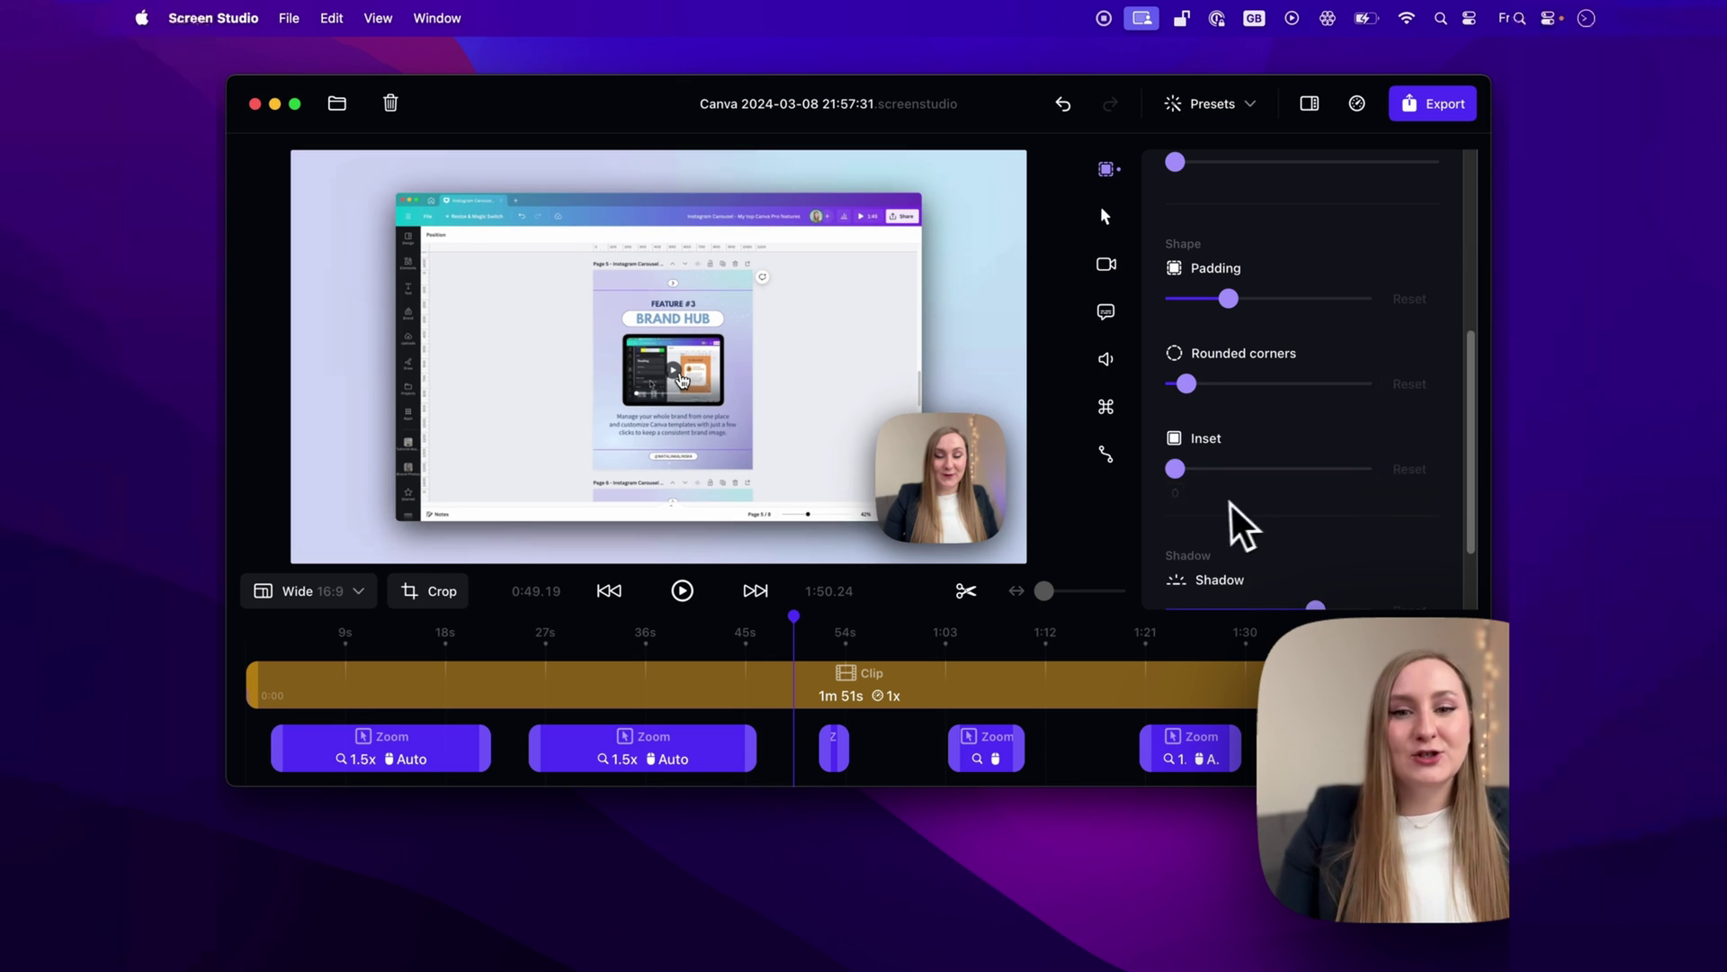
- Examine the recording's shadow options, including the advanced directional shadow, distance and angle settings
{"action": "scroll", "coordinate": [1372, 509], "scroll_direction": "down", "scroll_amount": 3}
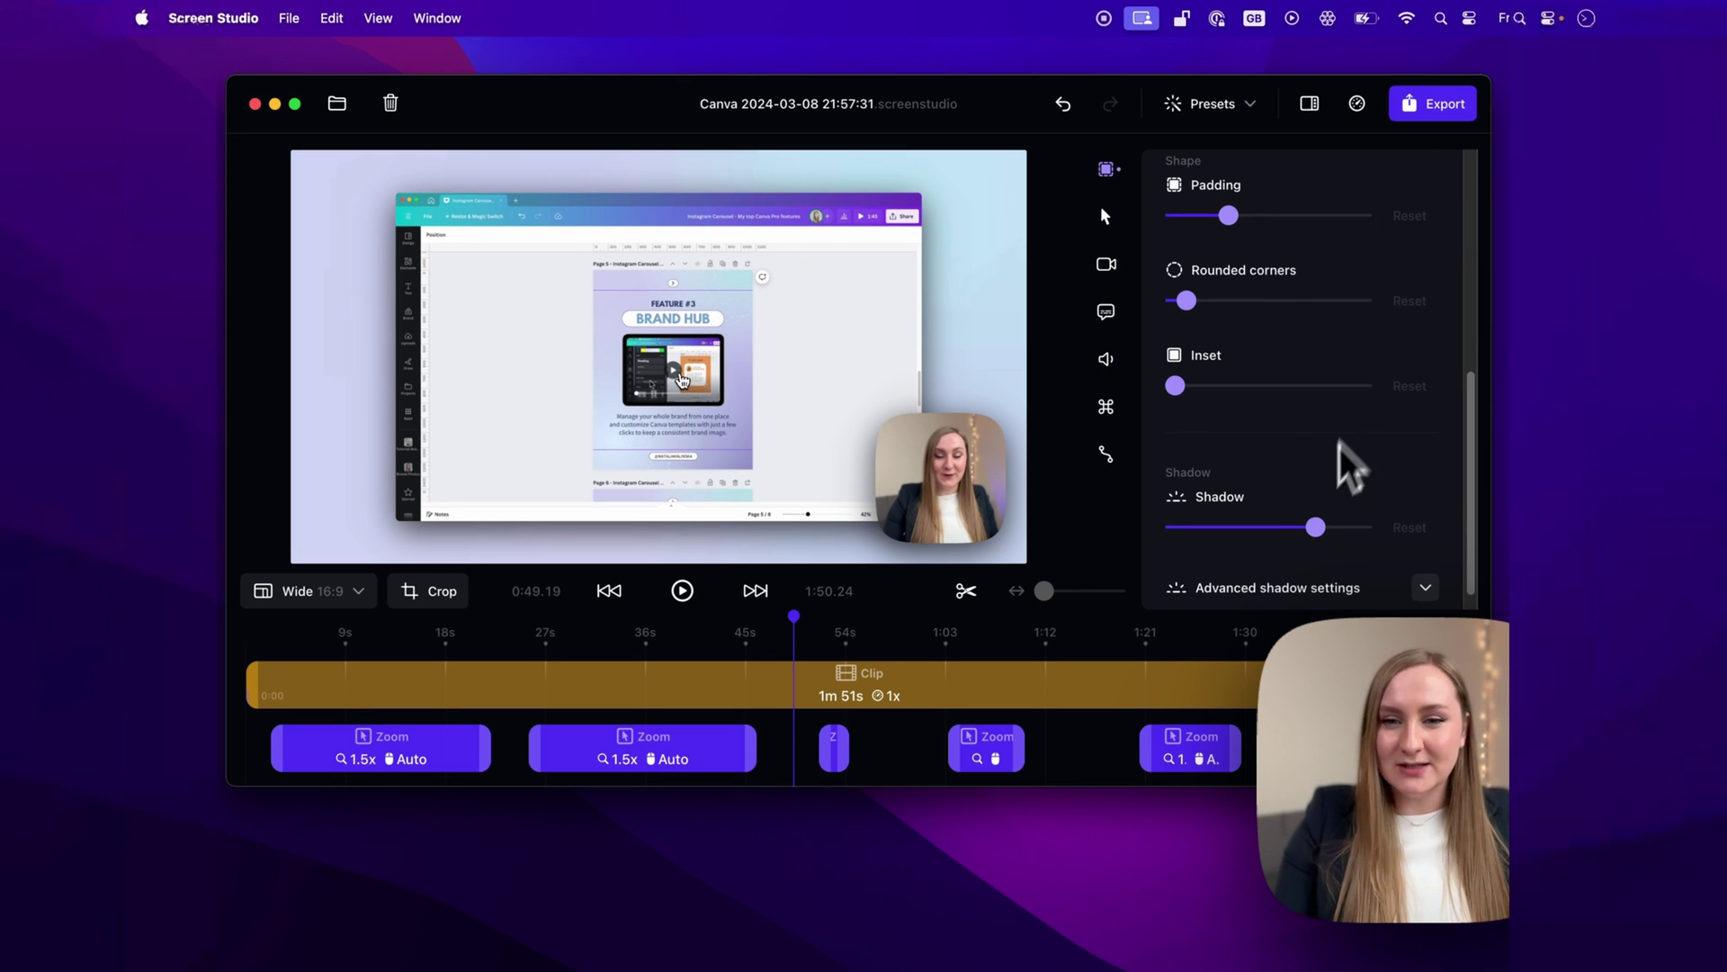
{"action": "scroll", "coordinate": [1339, 490], "scroll_direction": "down", "scroll_amount": 1}
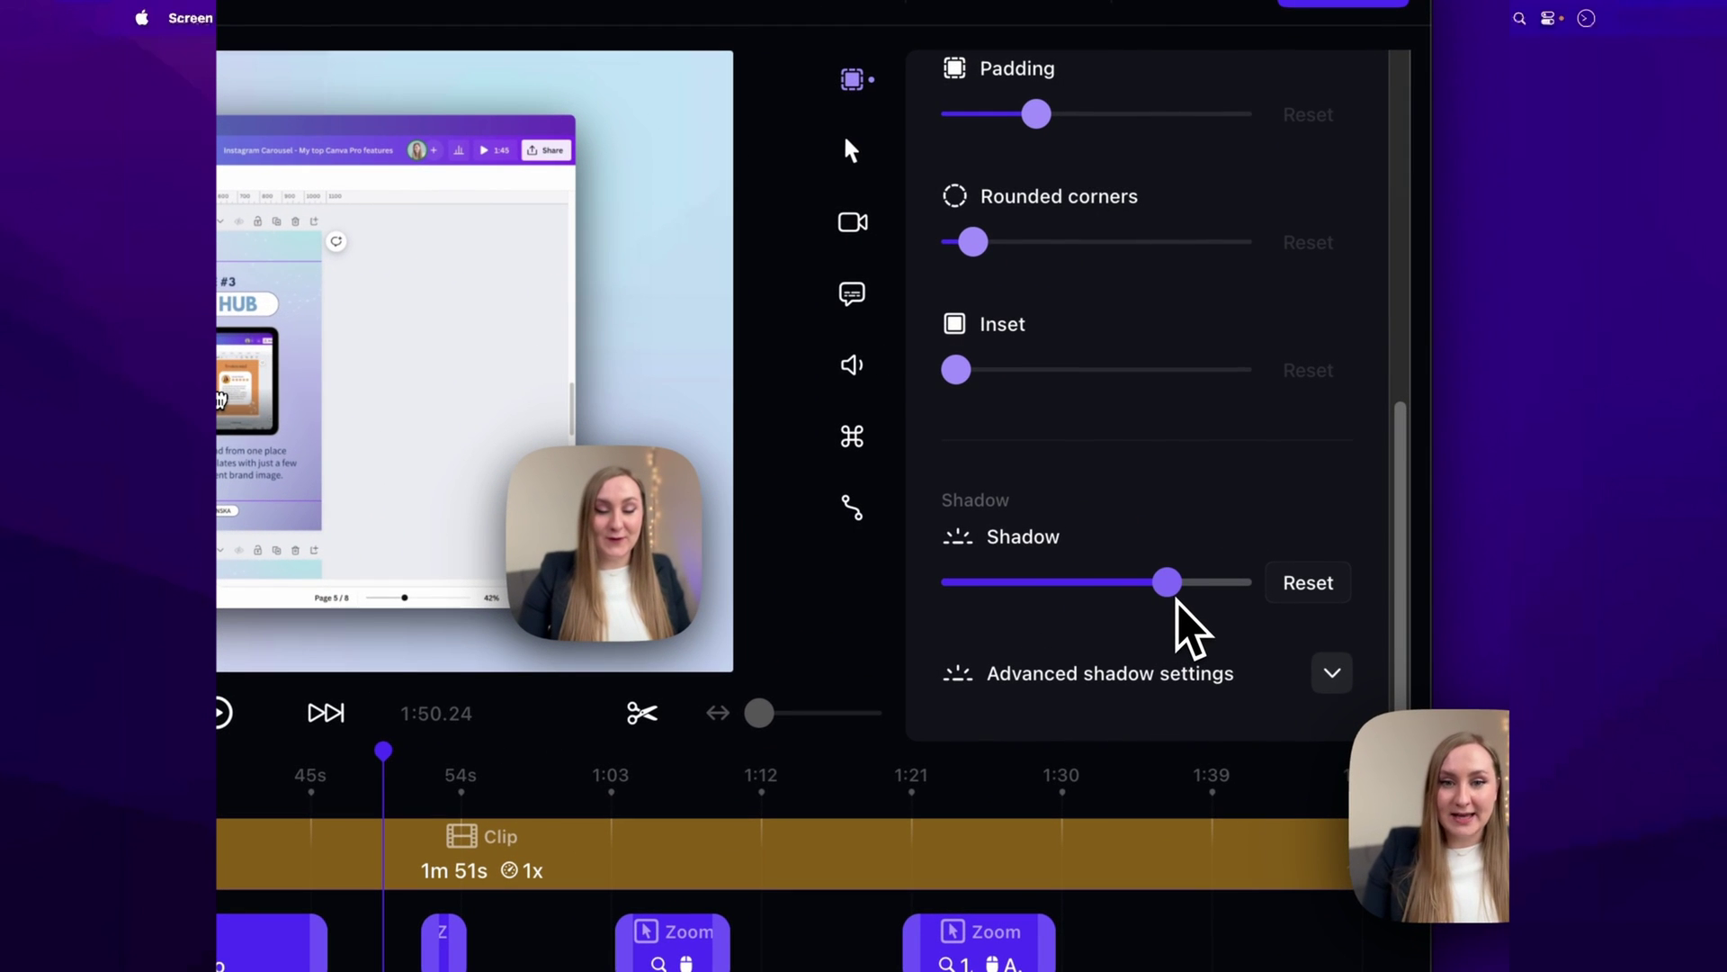
{"action": "left_click", "coordinate": [1333, 671]}
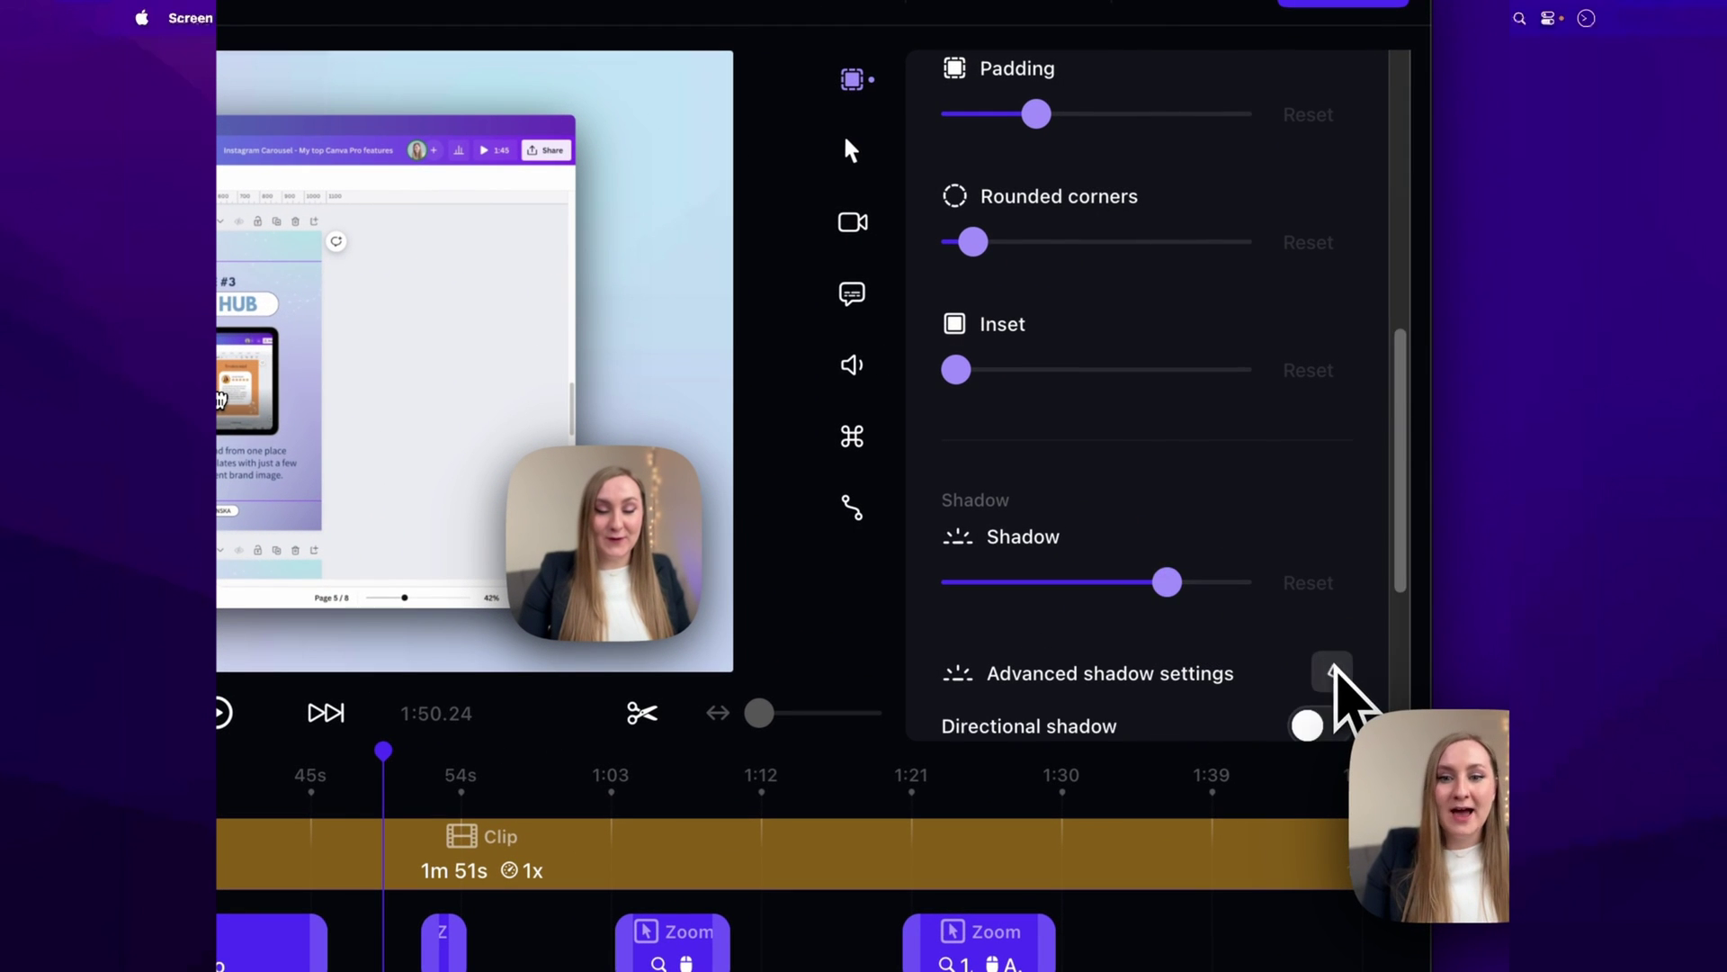
{"action": "scroll", "coordinate": [1335, 667], "scroll_direction": "down", "scroll_amount": 4}
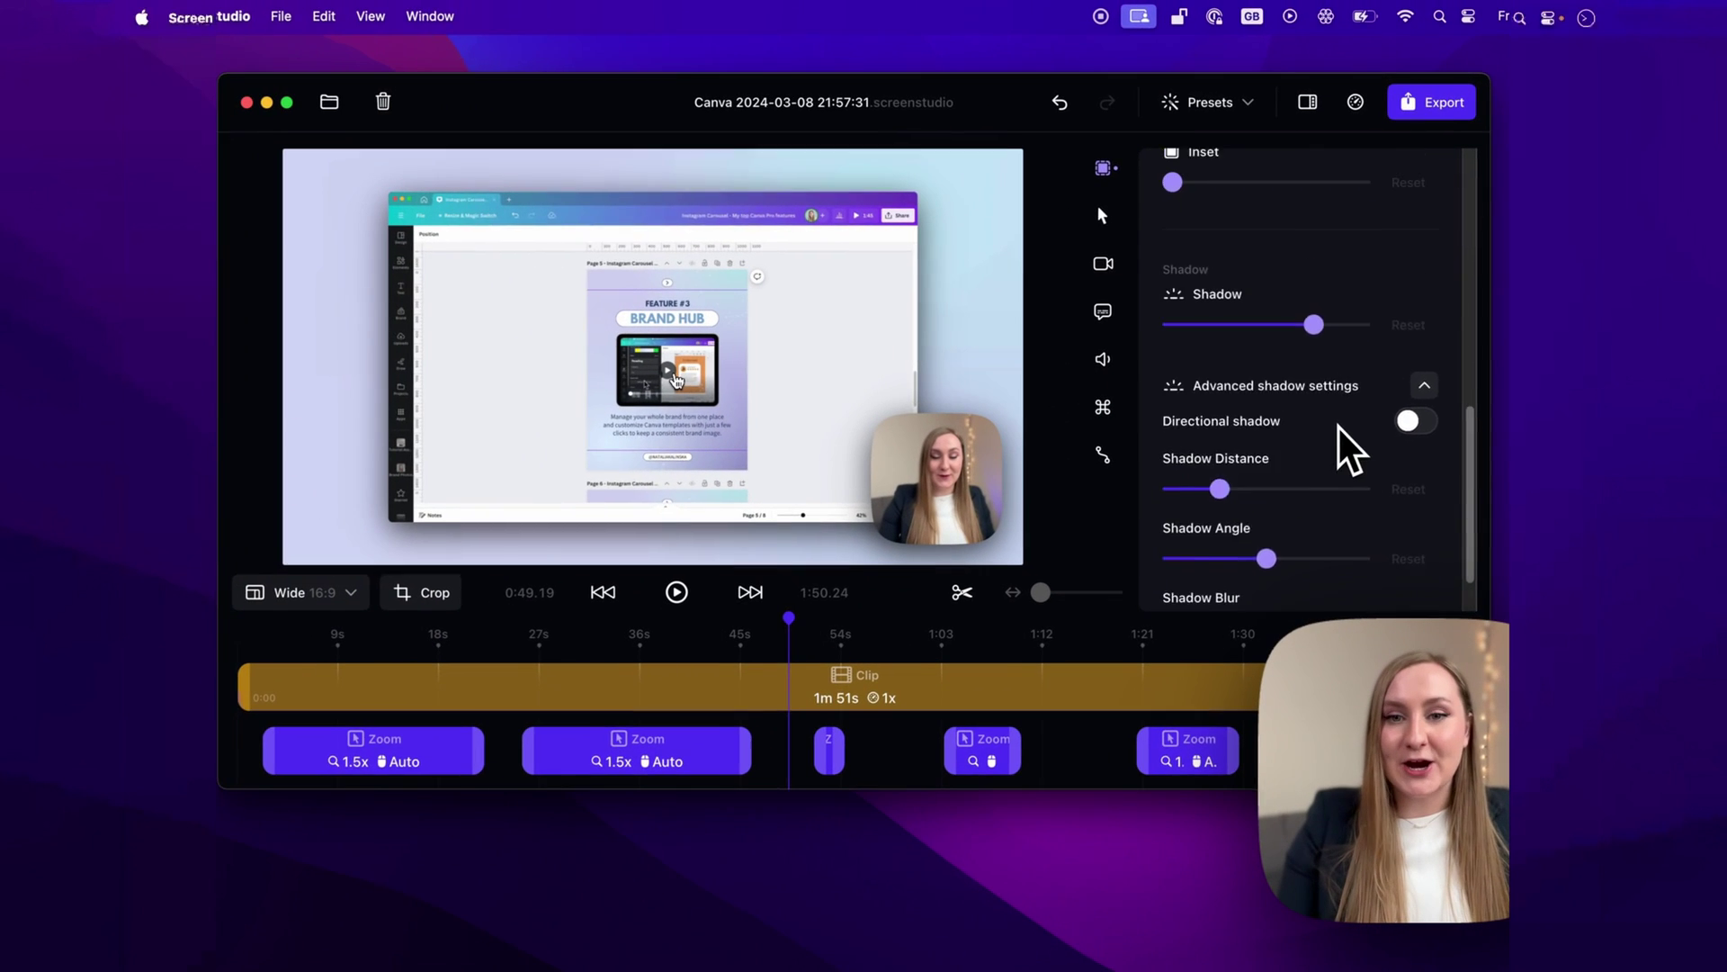
{"action": "scroll", "coordinate": [1345, 414], "scroll_direction": "up", "scroll_amount": 6}
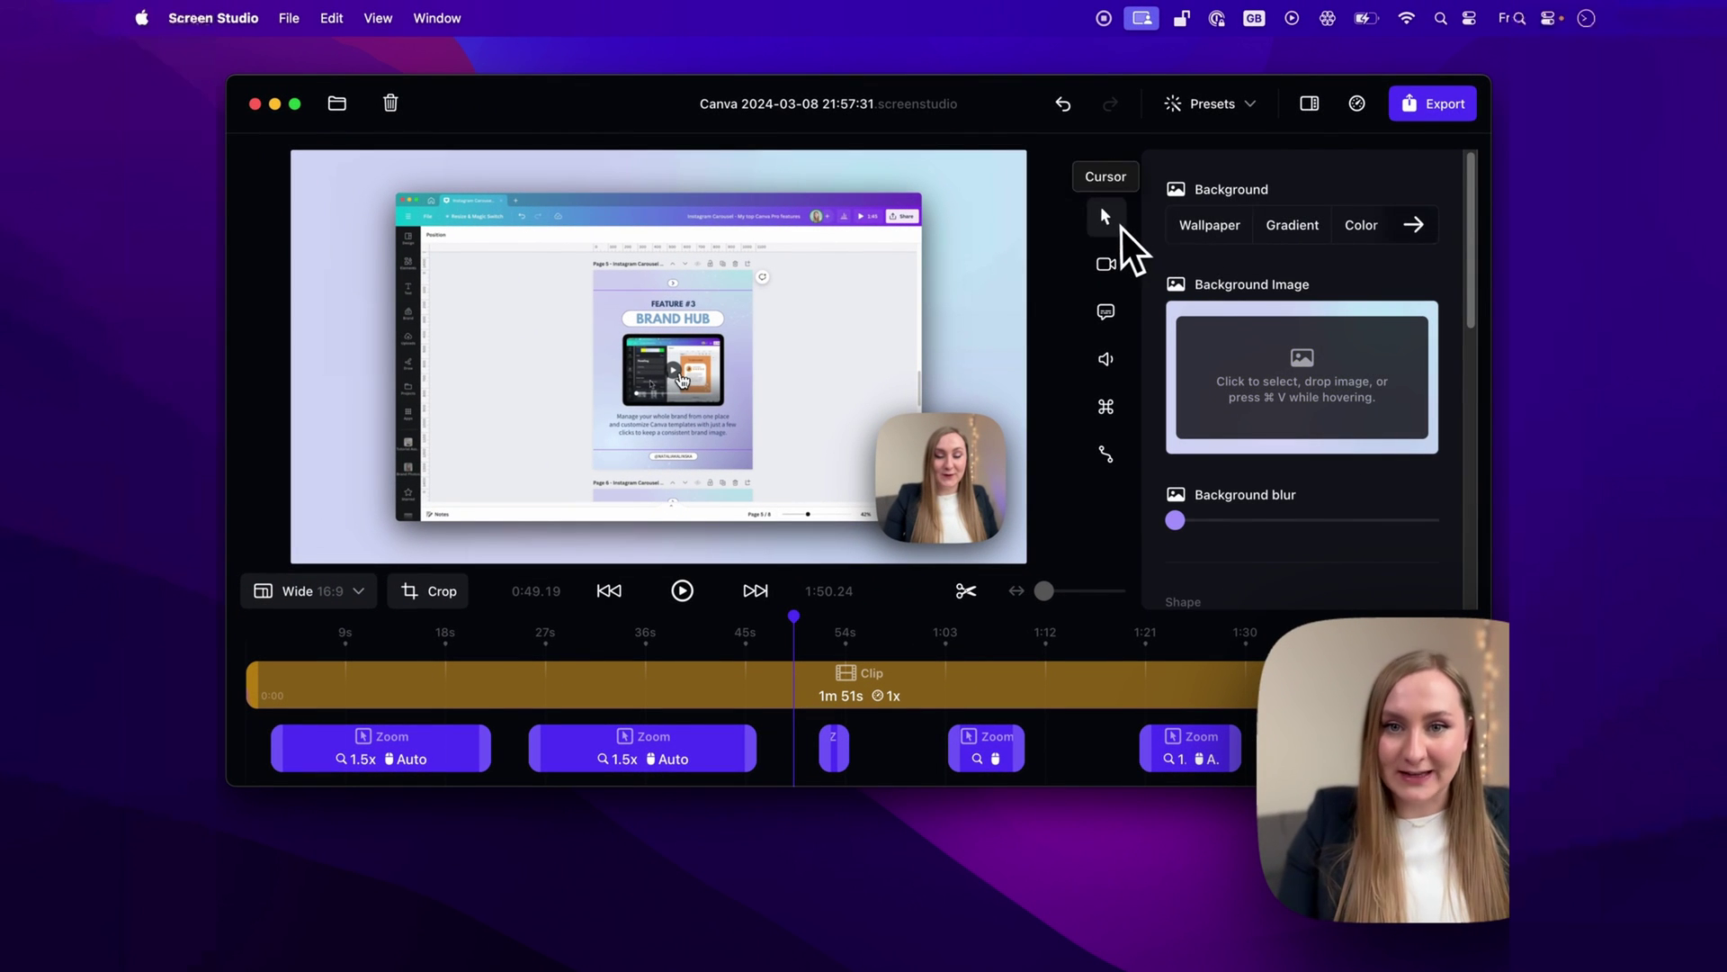
{"action": "scroll", "coordinate": [1170, 216], "scroll_direction": "down", "scroll_amount": 5}
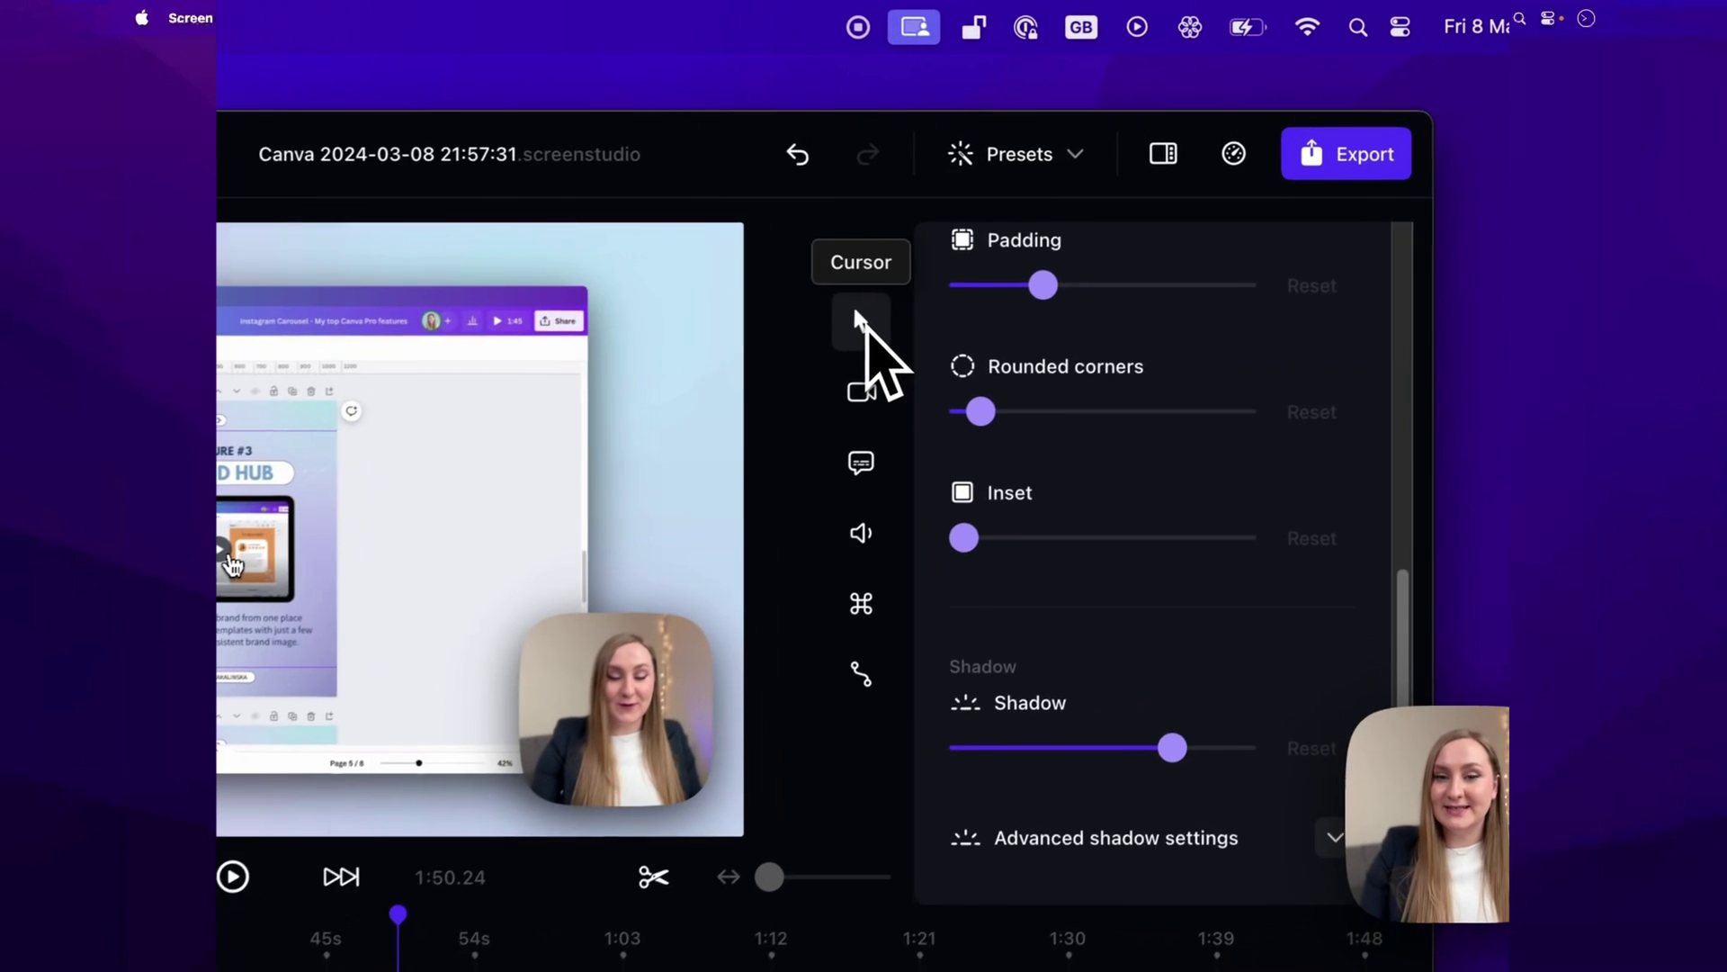
- Try hiding the cursor in the recording and show it again
{"action": "left_click", "coordinate": [863, 322]}
{"action": "scroll", "coordinate": [1080, 387], "scroll_direction": "up", "scroll_amount": 5}
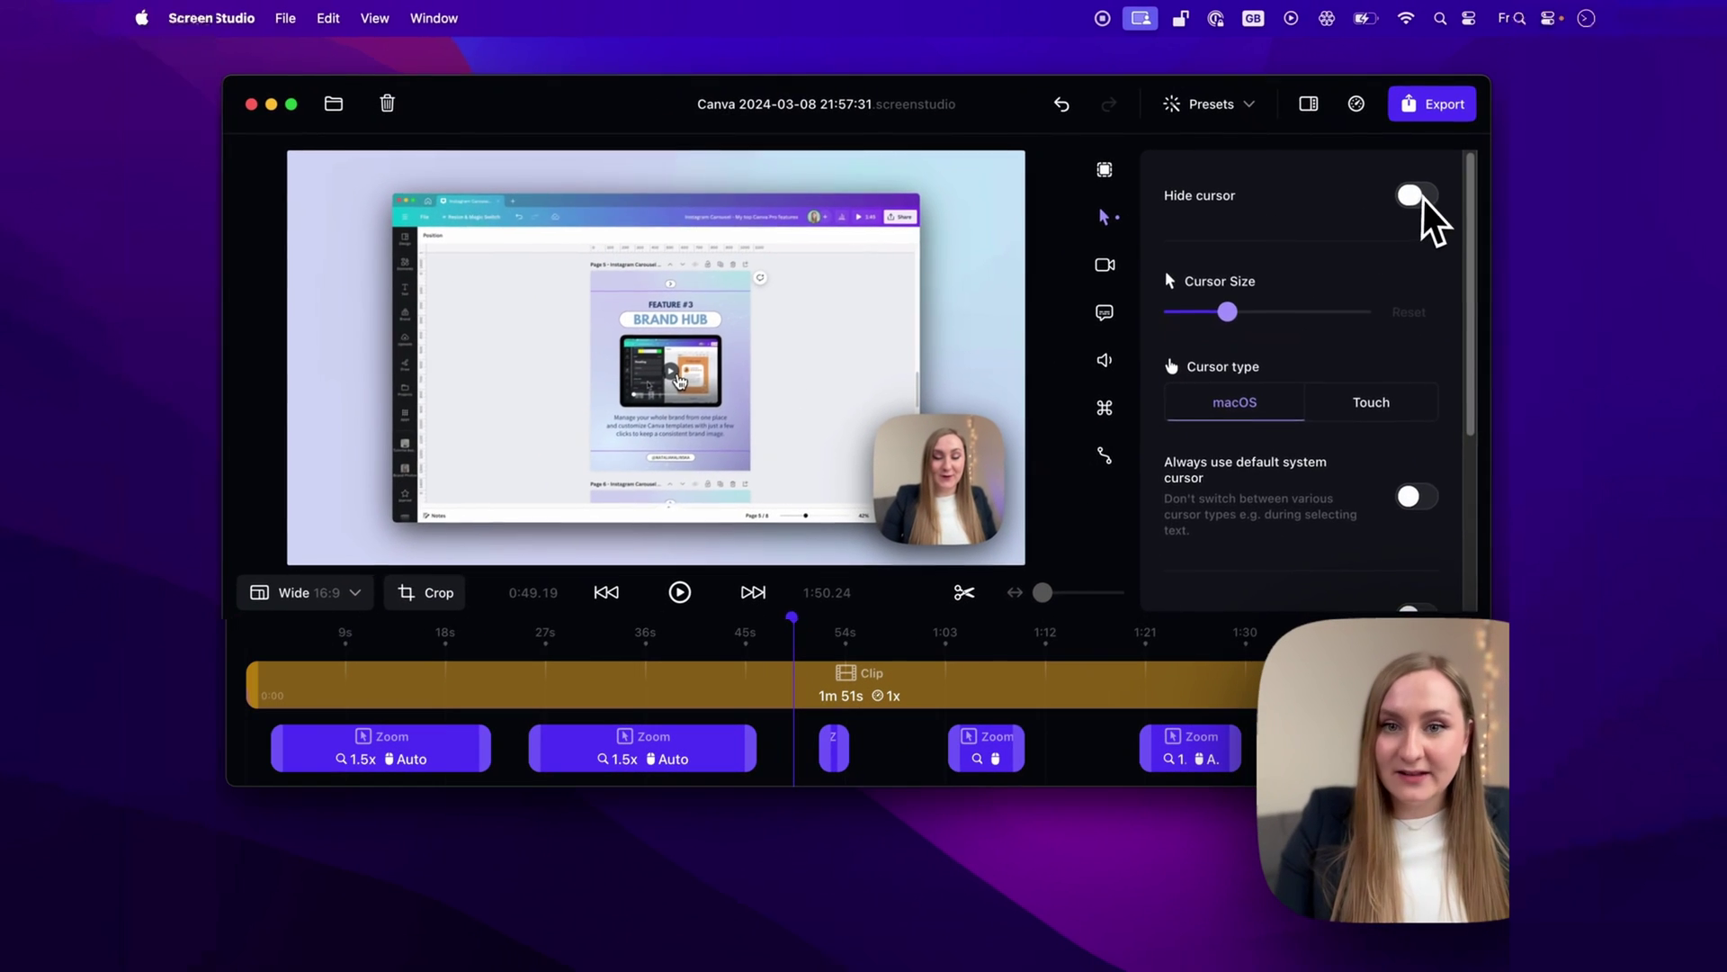
{"action": "left_click", "coordinate": [1423, 198]}
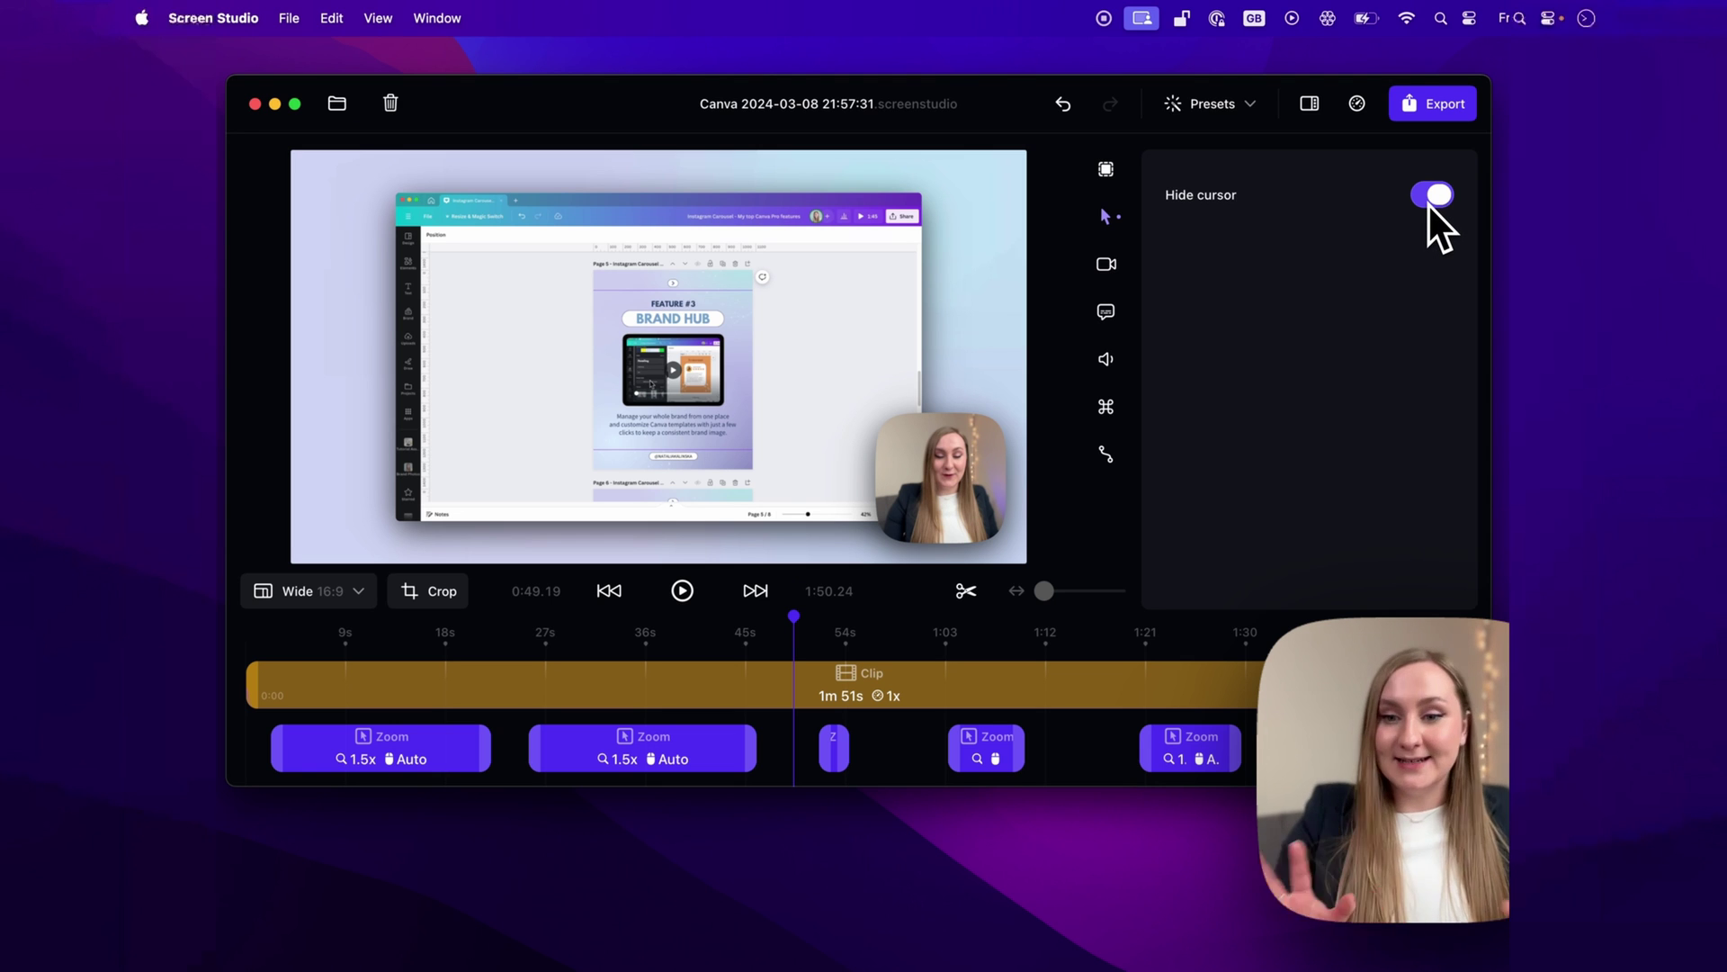
{"action": "left_click", "coordinate": [1428, 205]}
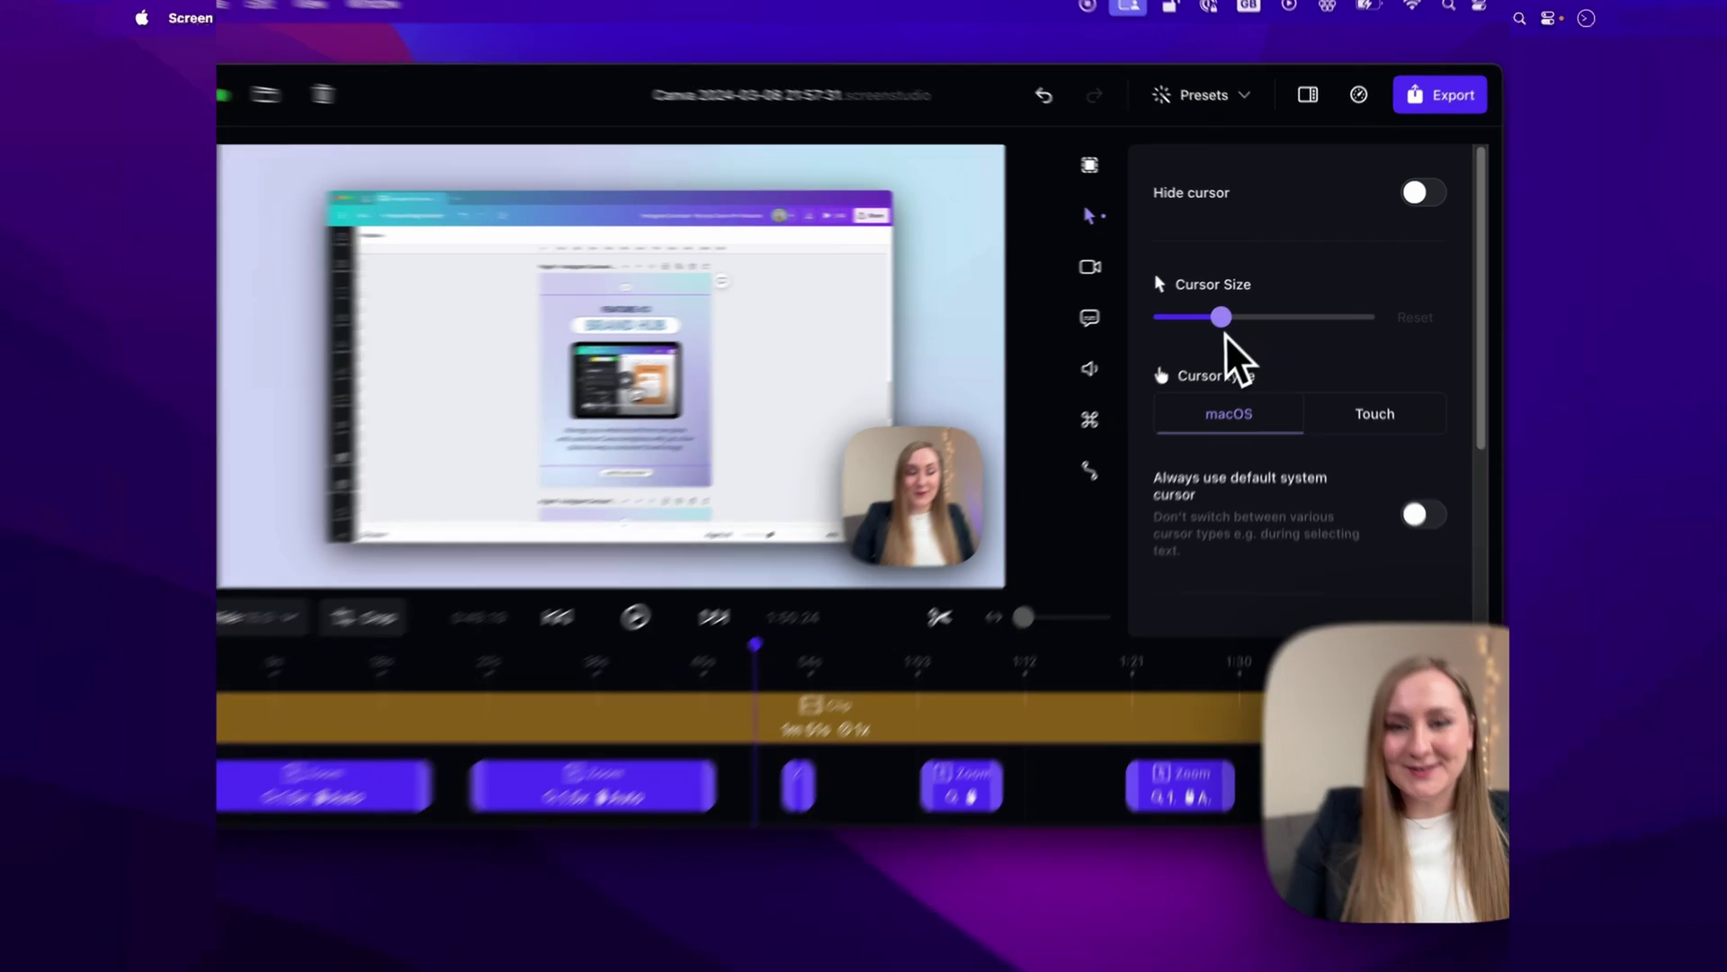
- Enlarge the recorded cursor to well above its default size, trying the Touch cursor type before returning to macOS
{"action": "left_click_drag", "start_coordinate": [1225, 331], "coordinate": [1328, 403]}
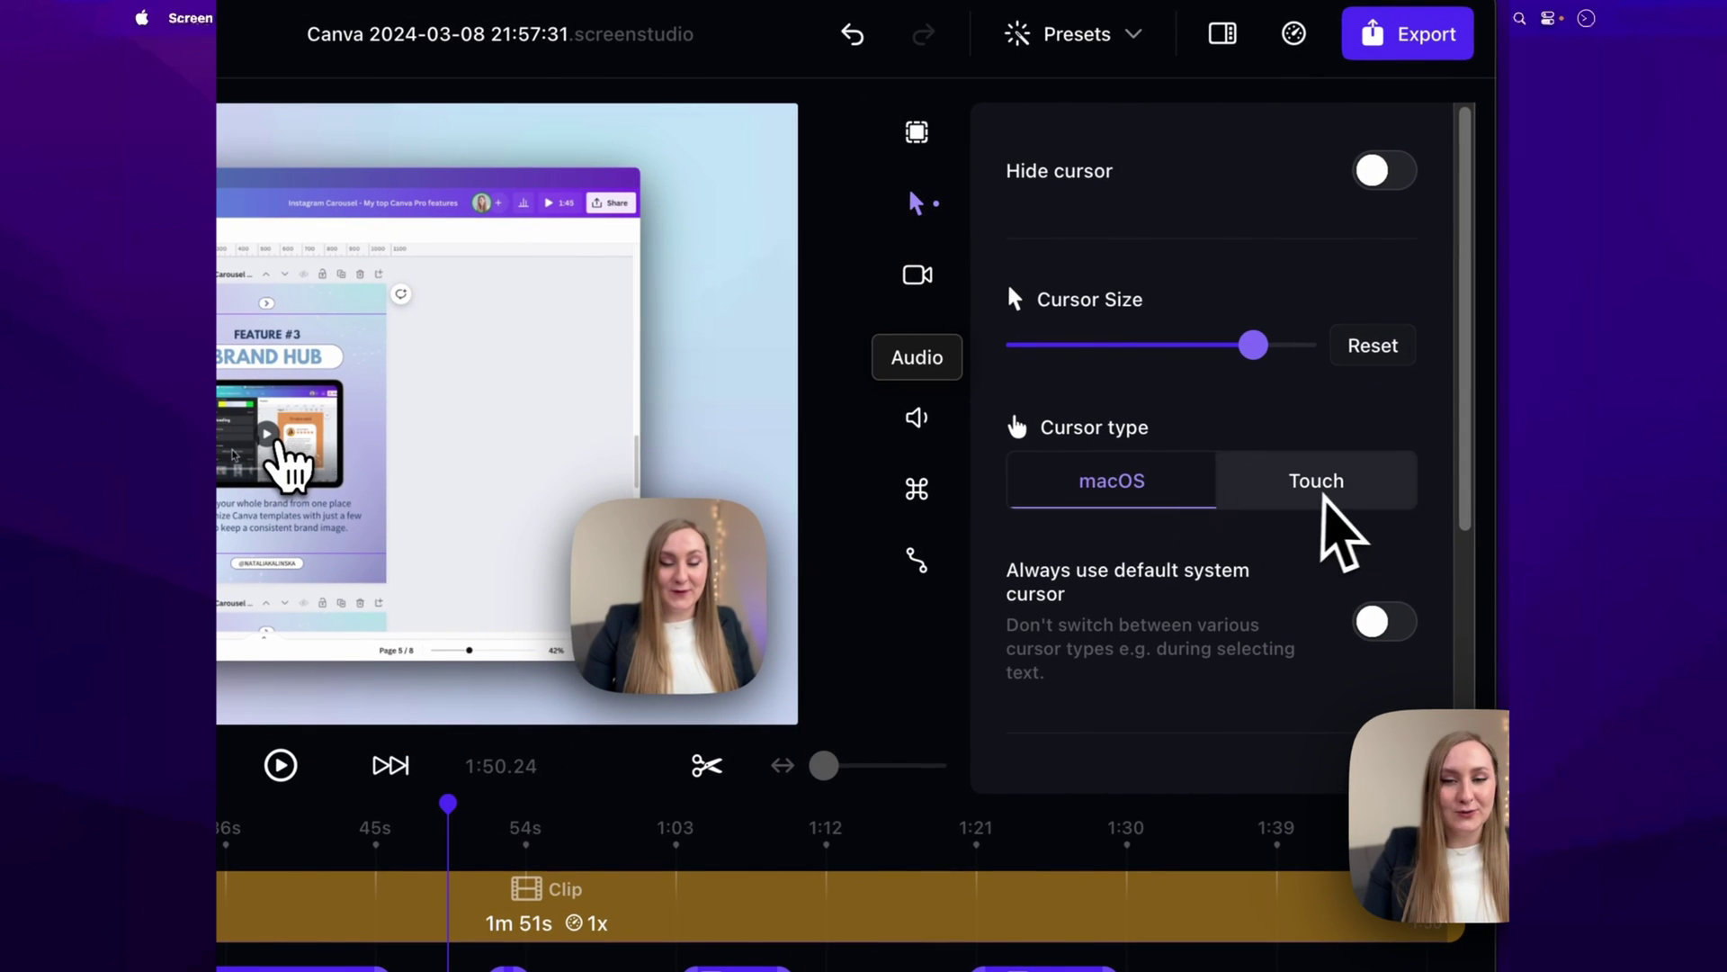
{"action": "left_click", "coordinate": [1315, 493]}
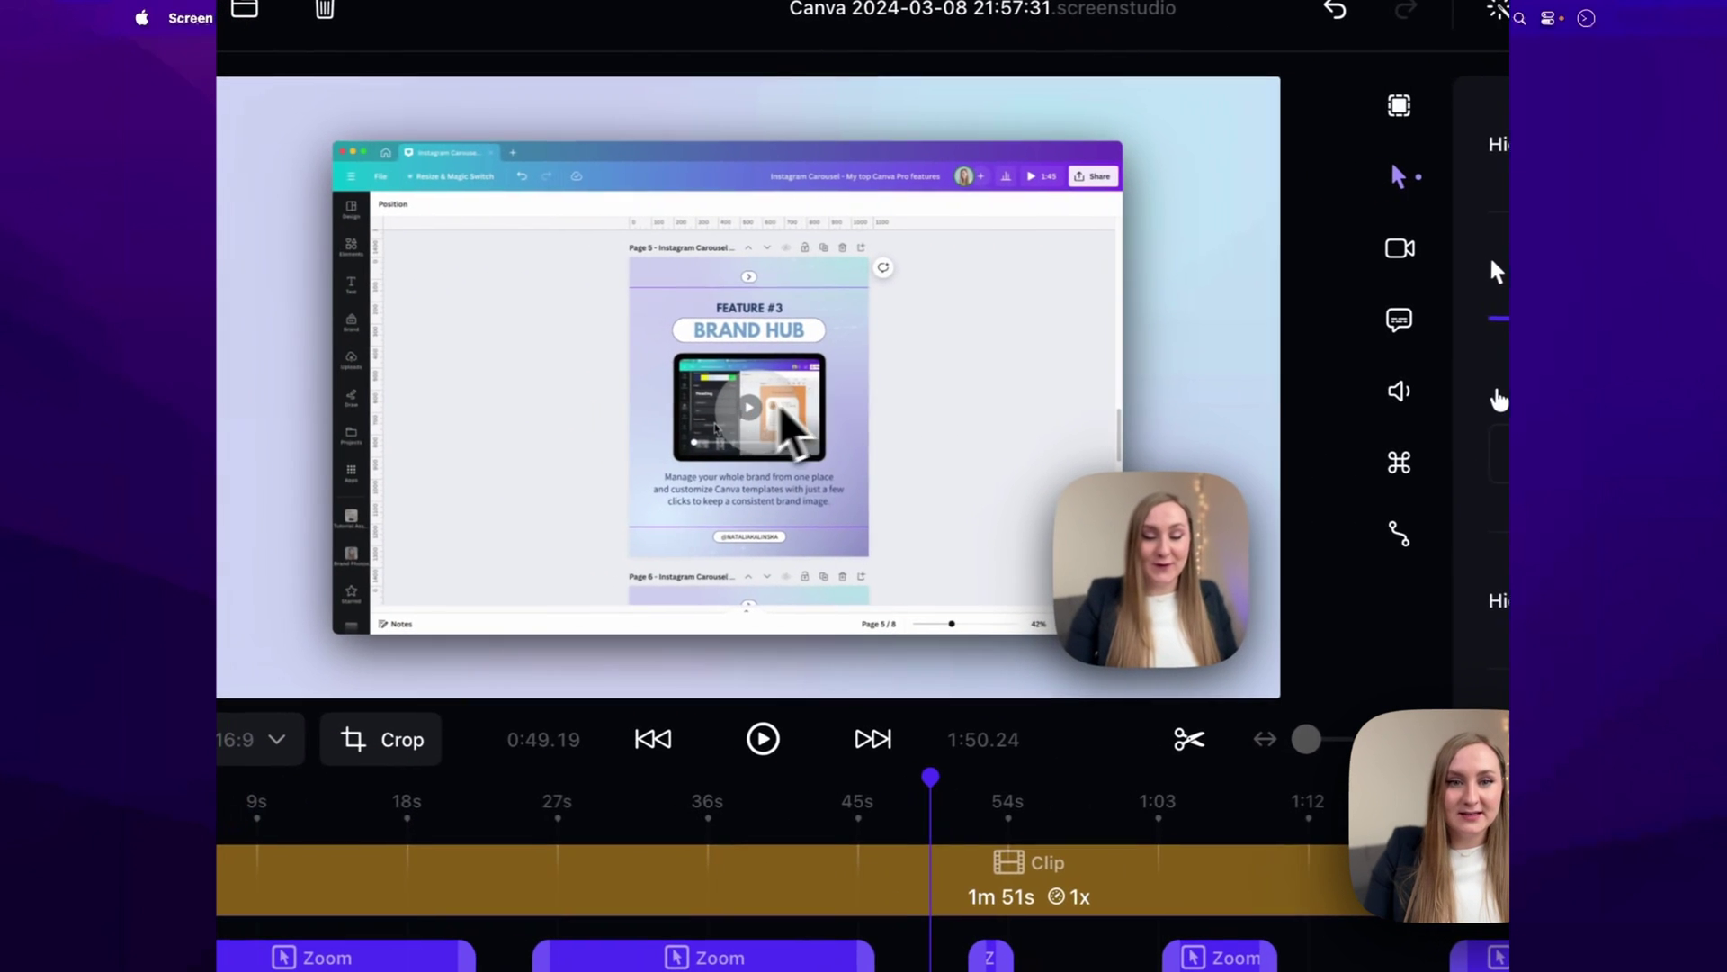
{"action": "left_click", "coordinate": [1399, 105]}
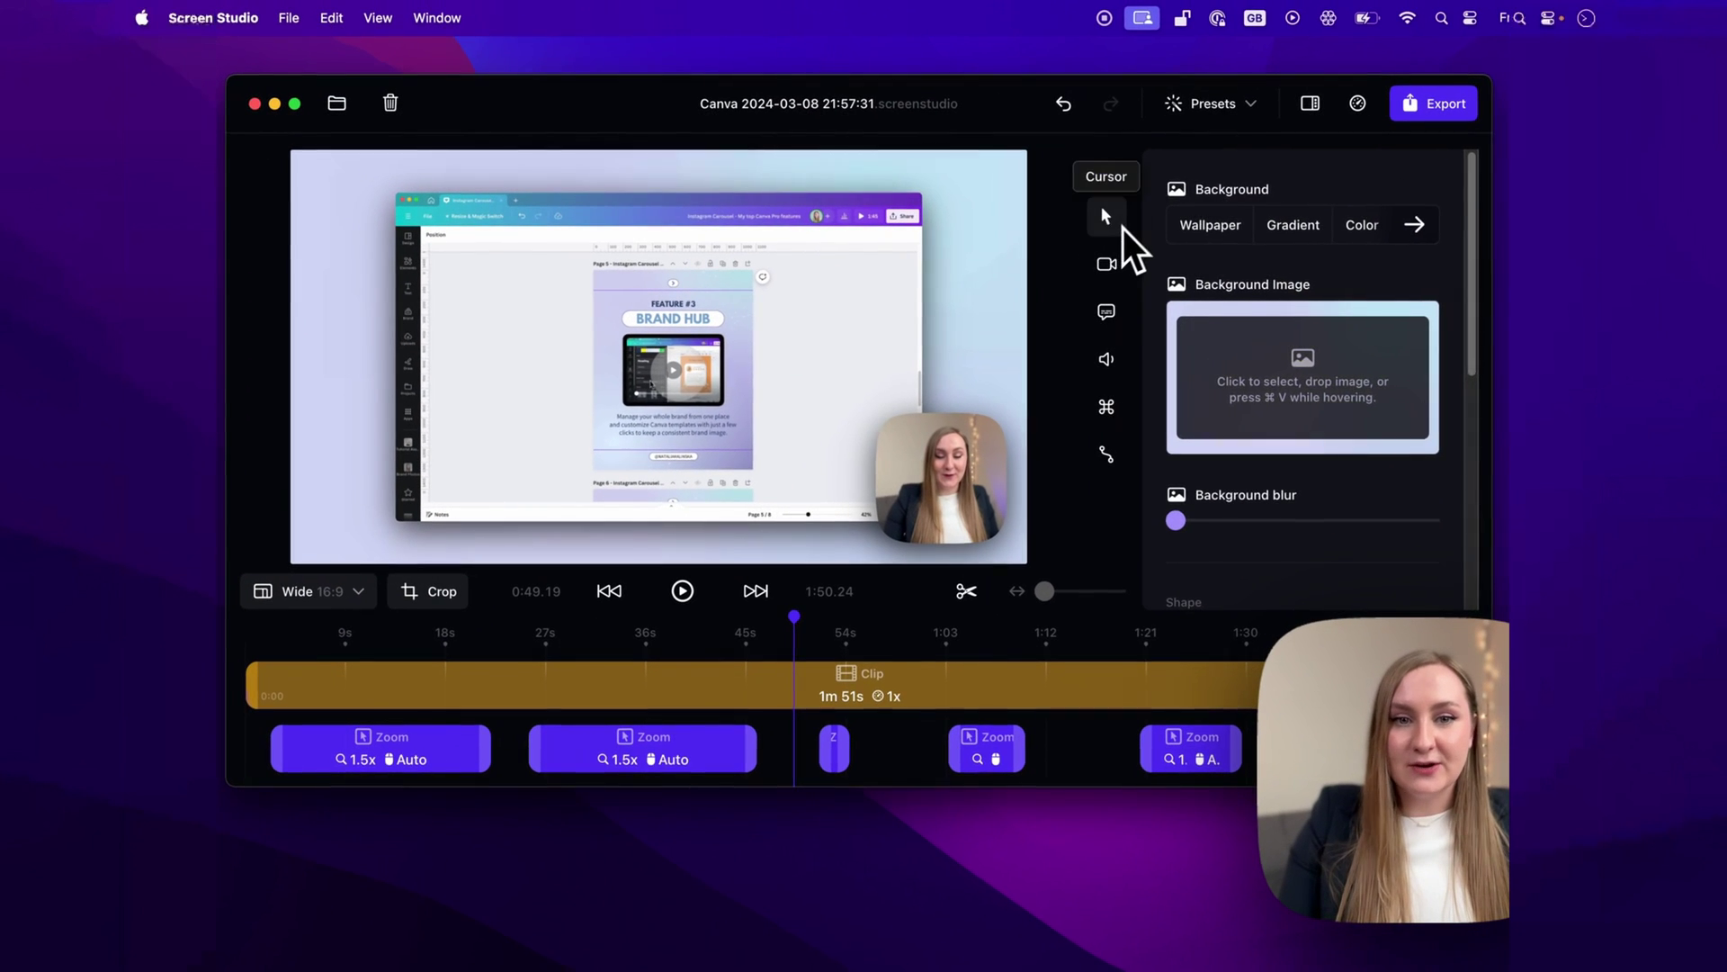
{"action": "left_click", "coordinate": [1112, 223]}
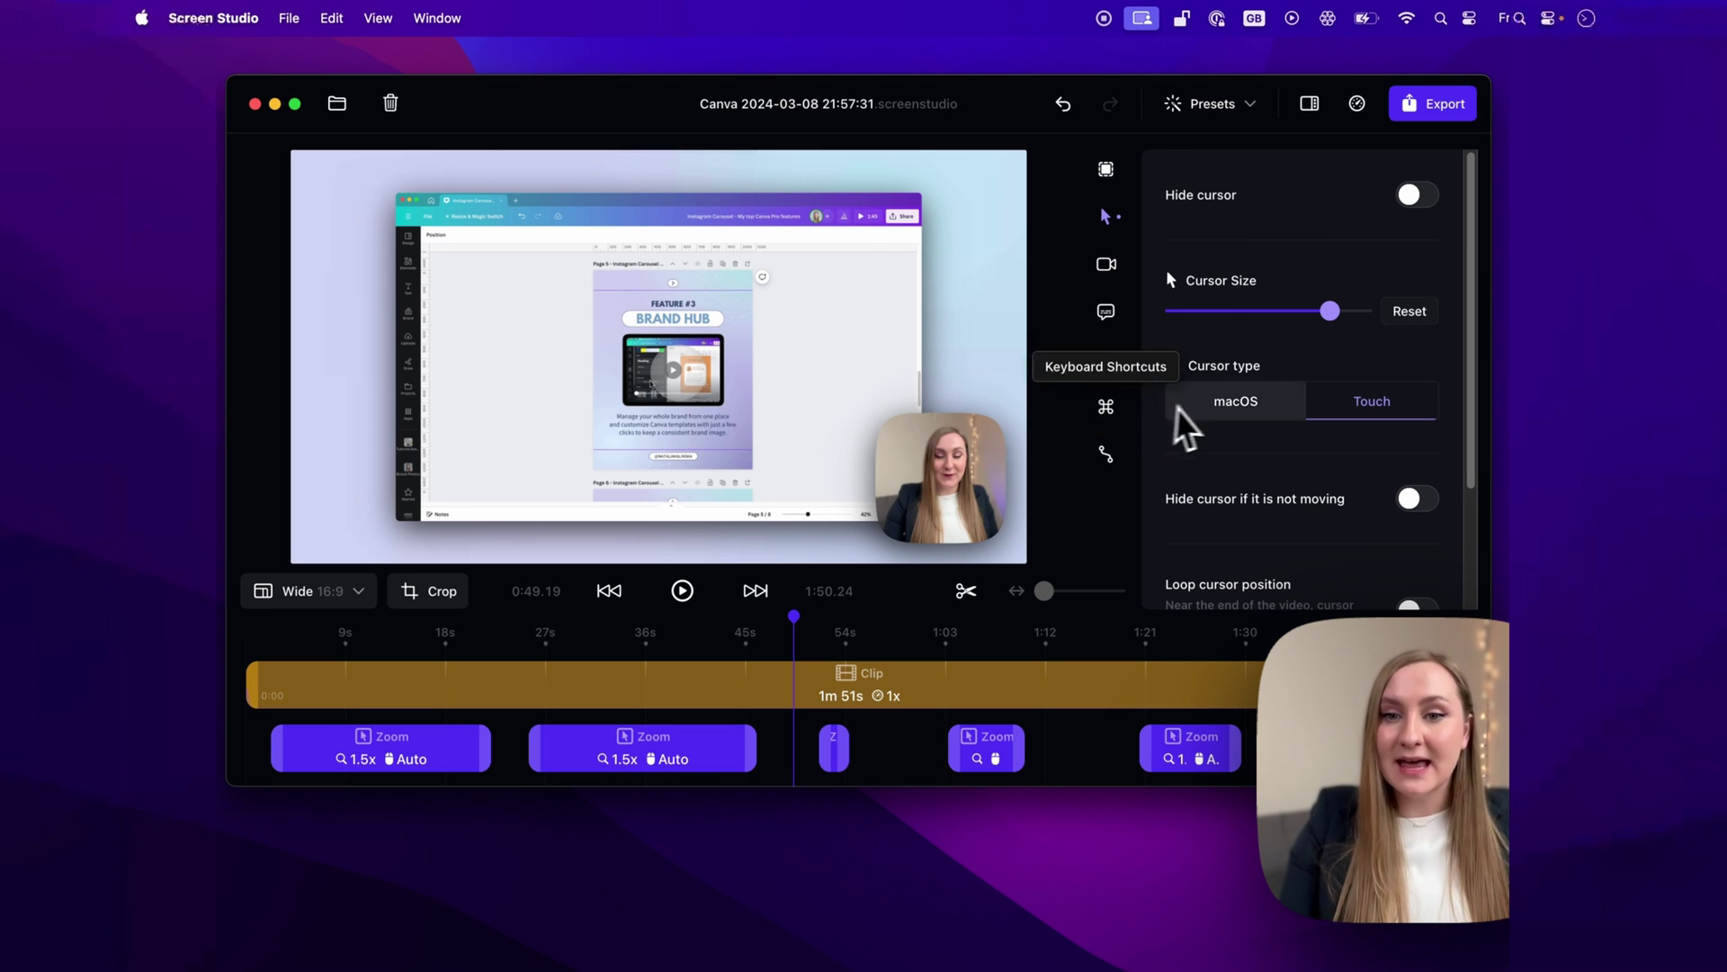
{"action": "left_click", "coordinate": [1204, 403]}
- Try hiding the cursor when it is not moving and looping its position, turning each option off again
{"action": "scroll", "coordinate": [1369, 479], "scroll_direction": "down", "scroll_amount": 3}
{"action": "scroll", "coordinate": [1369, 479], "scroll_direction": "down", "scroll_amount": 1}
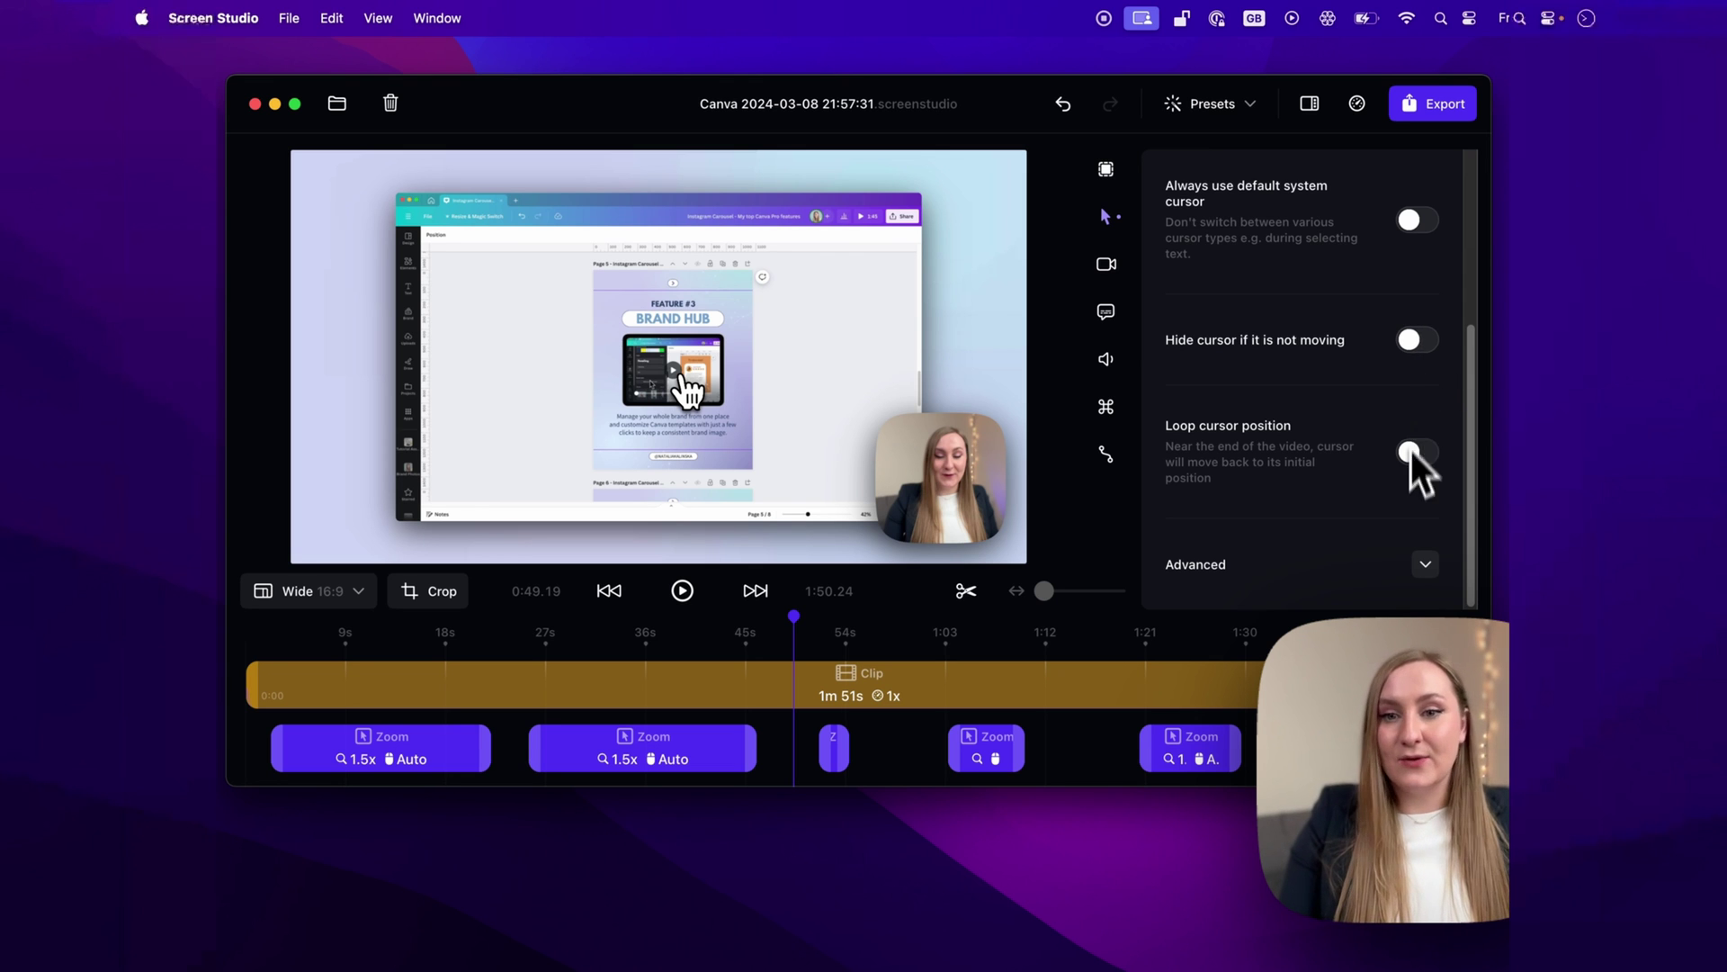
{"action": "left_click", "coordinate": [1417, 340]}
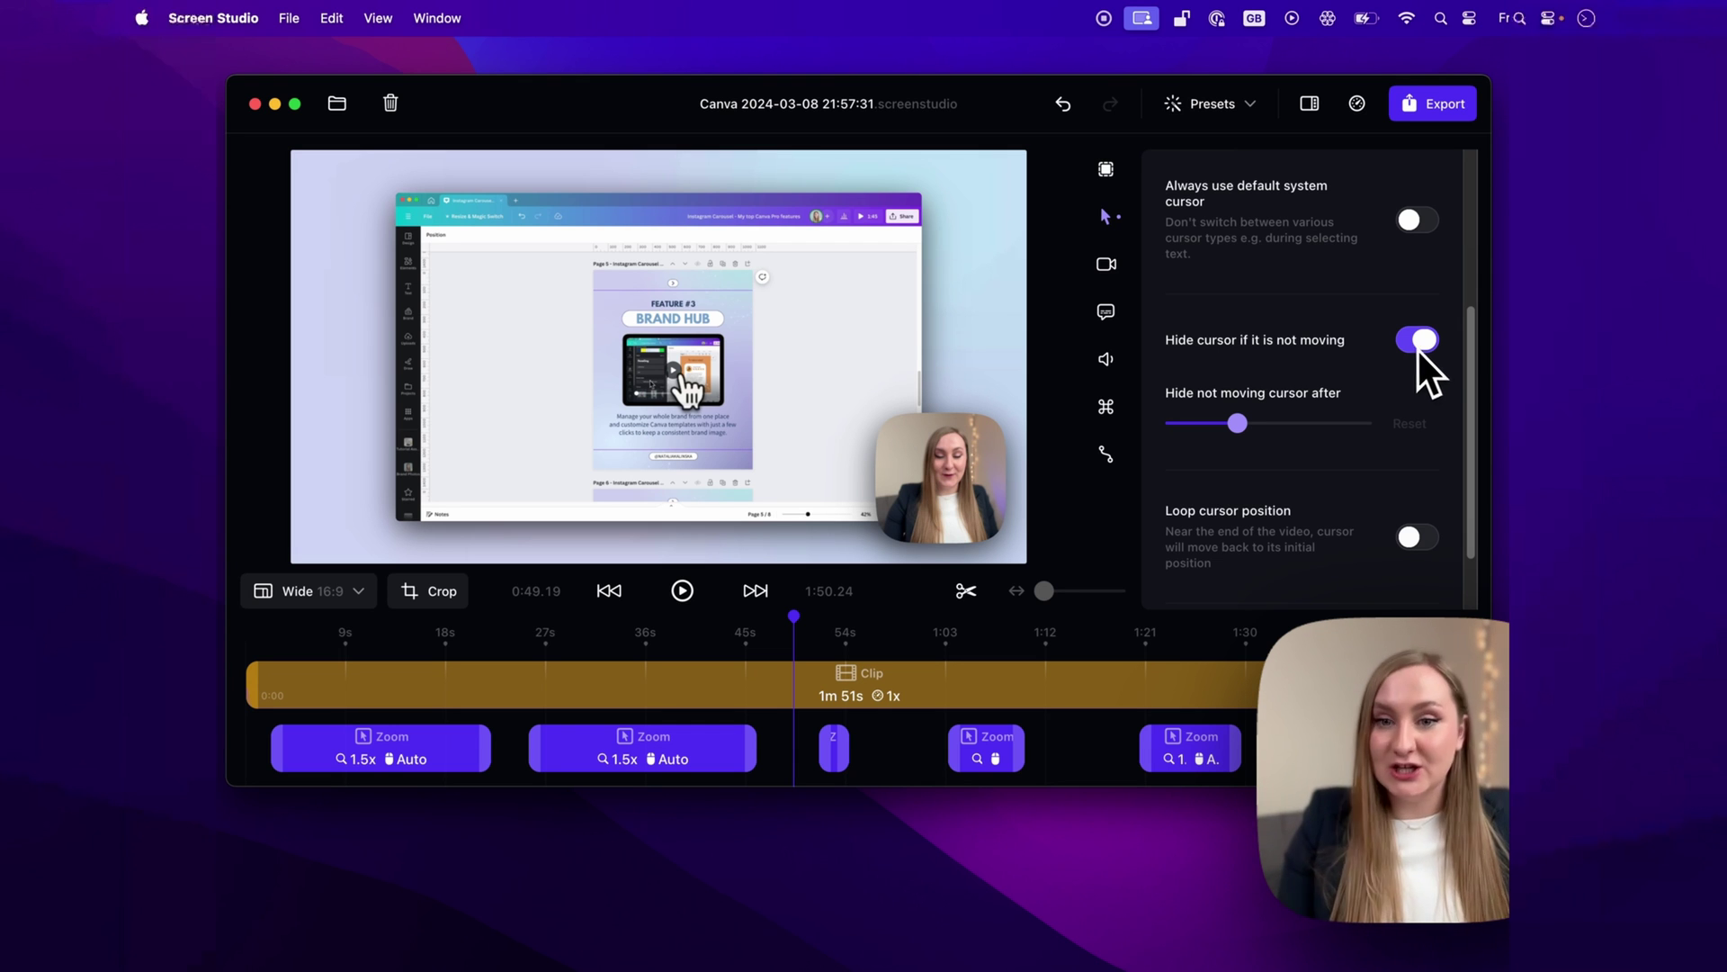
{"action": "left_click", "coordinate": [1437, 341]}
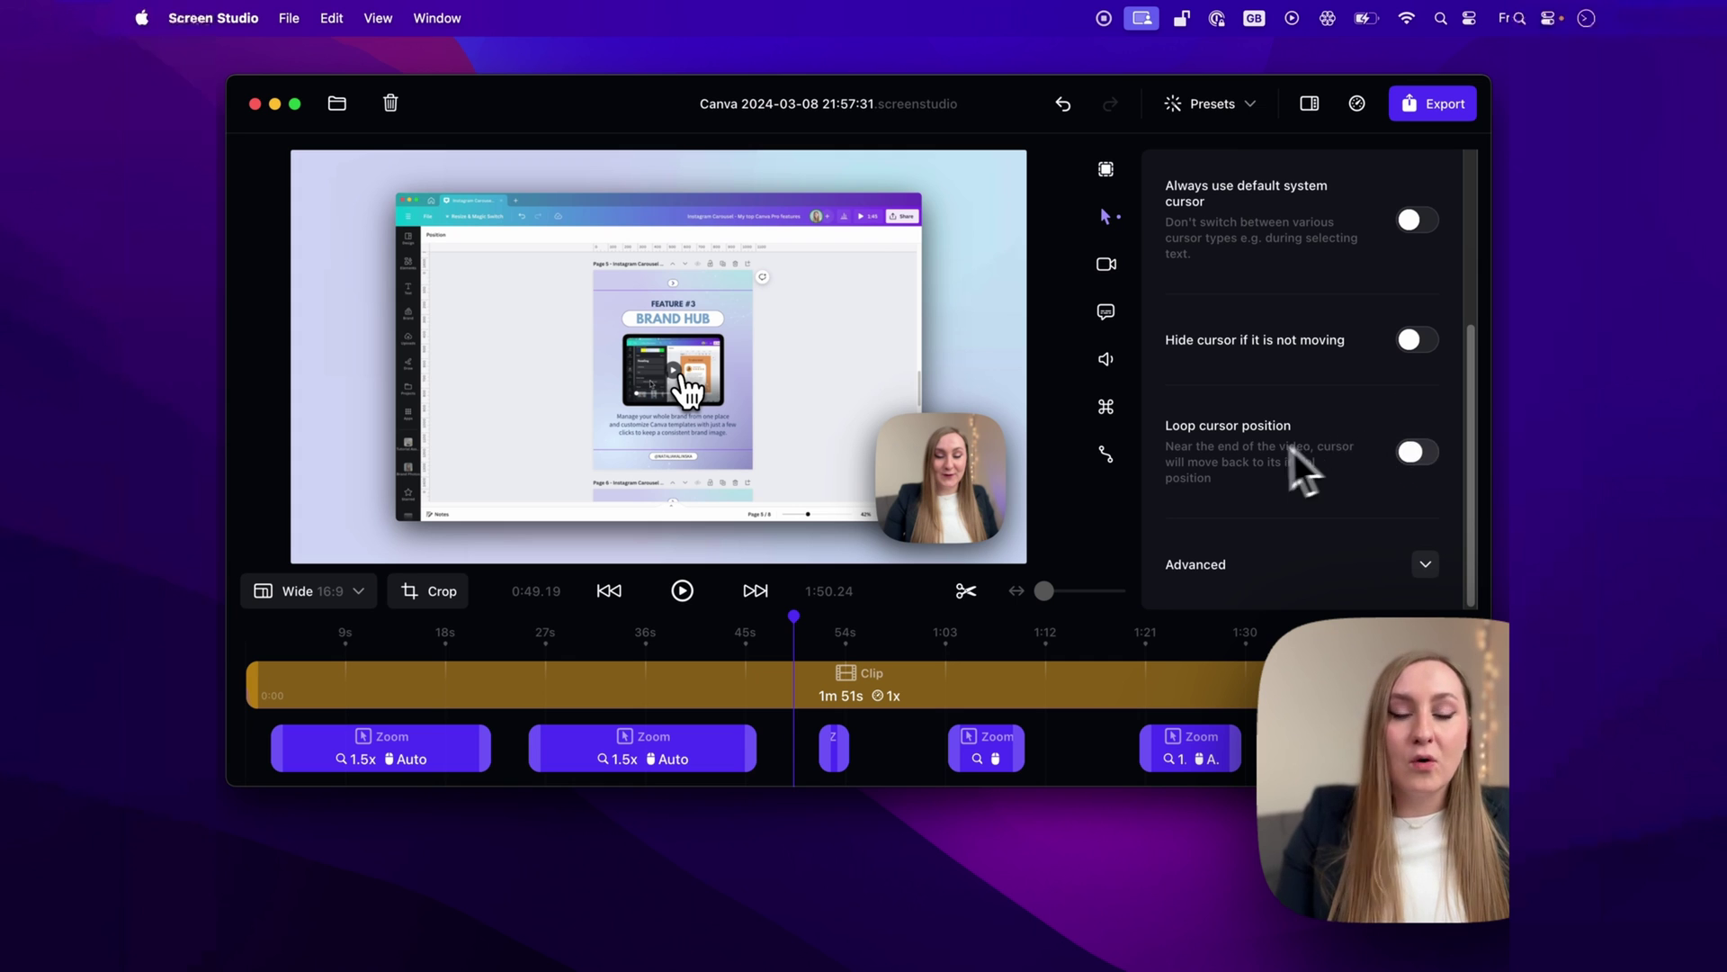
{"action": "left_click", "coordinate": [1418, 454]}
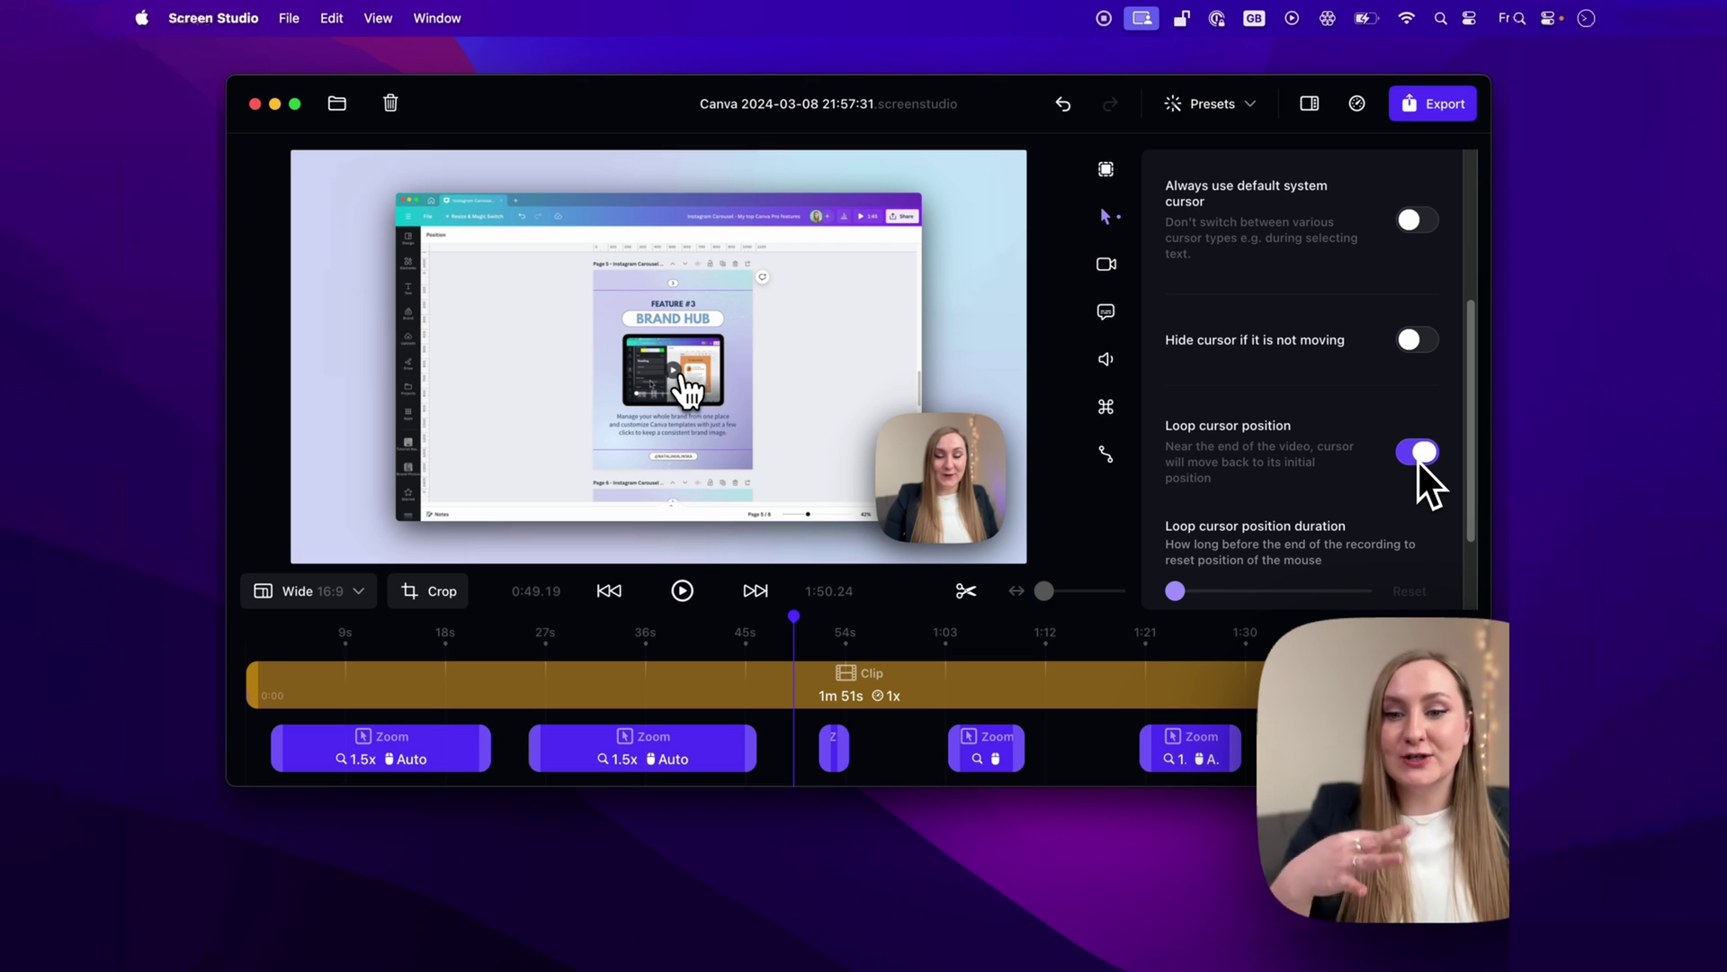
{"action": "left_click", "coordinate": [1417, 460]}
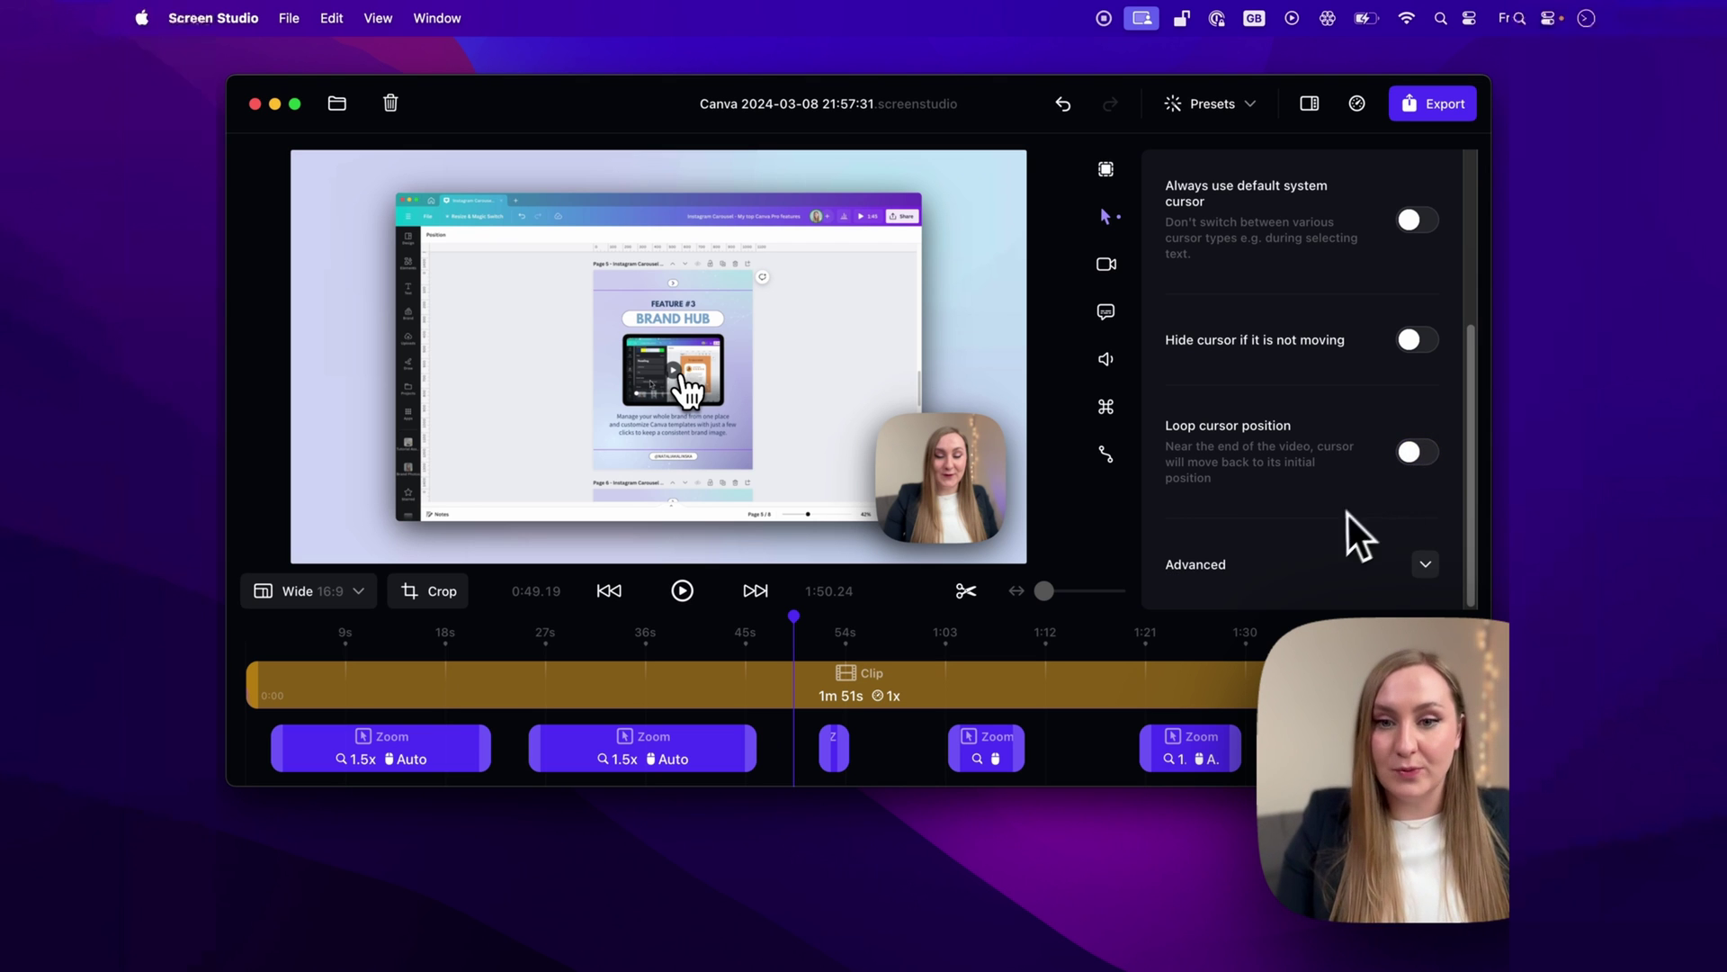
- Try mirroring the camera image in the camera settings and turn mirroring off again
{"action": "left_click", "coordinate": [1108, 265]}
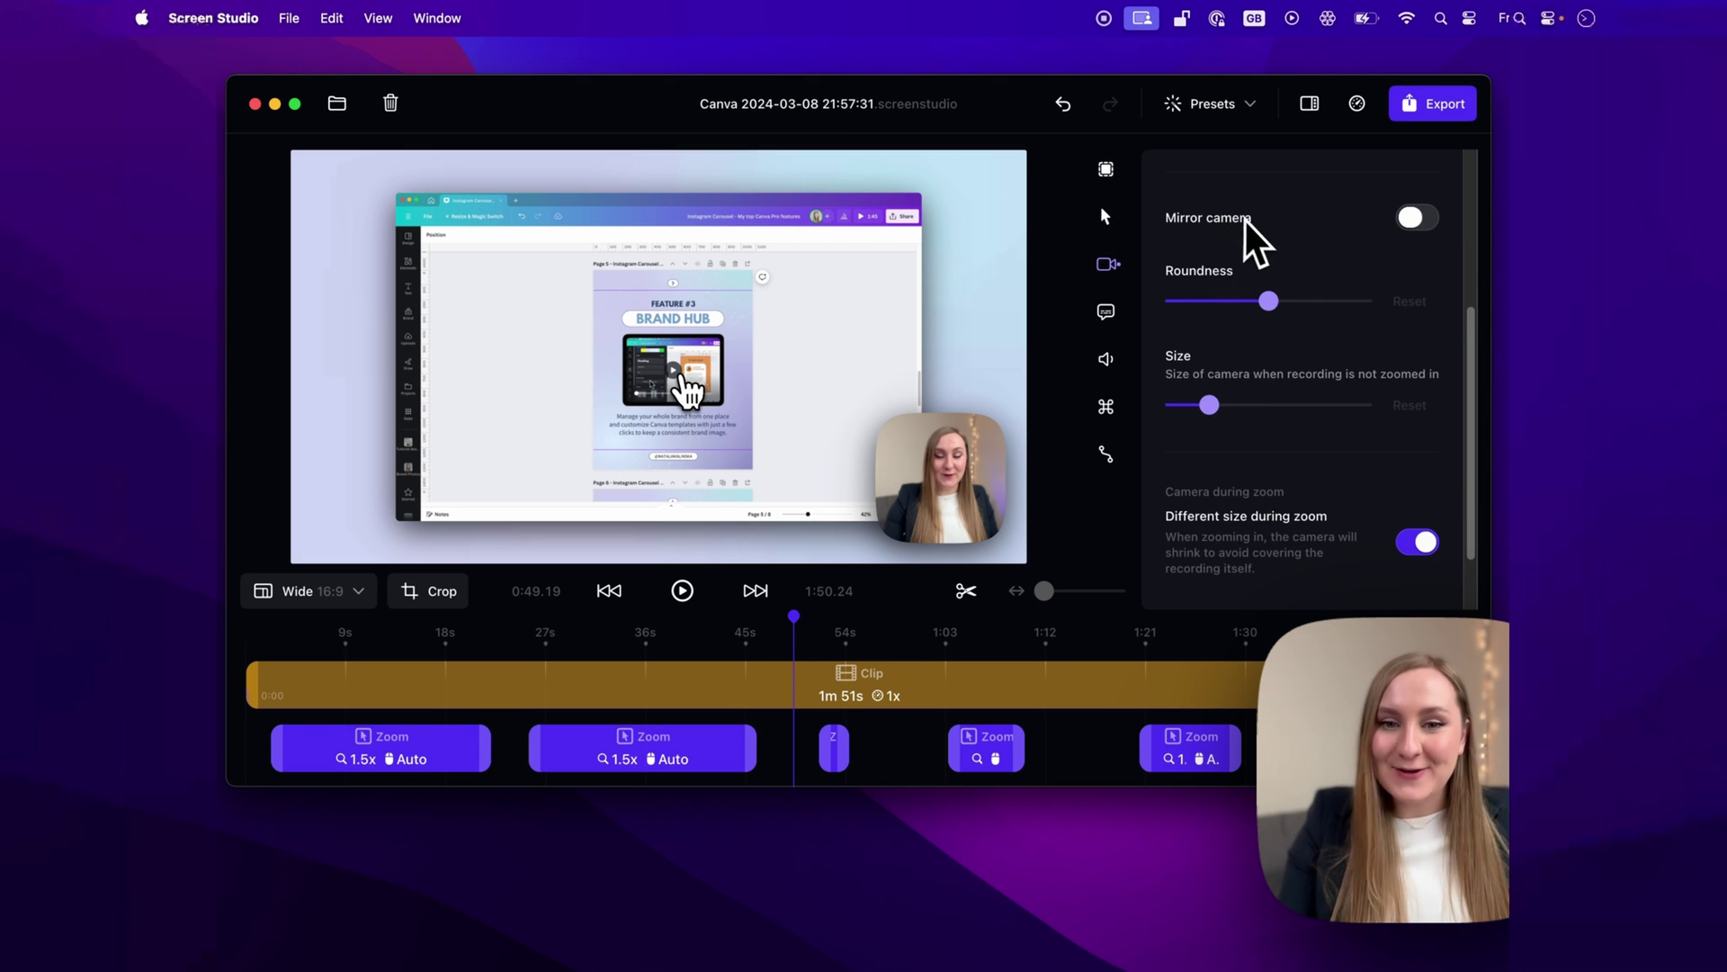
{"action": "left_click", "coordinate": [1412, 220]}
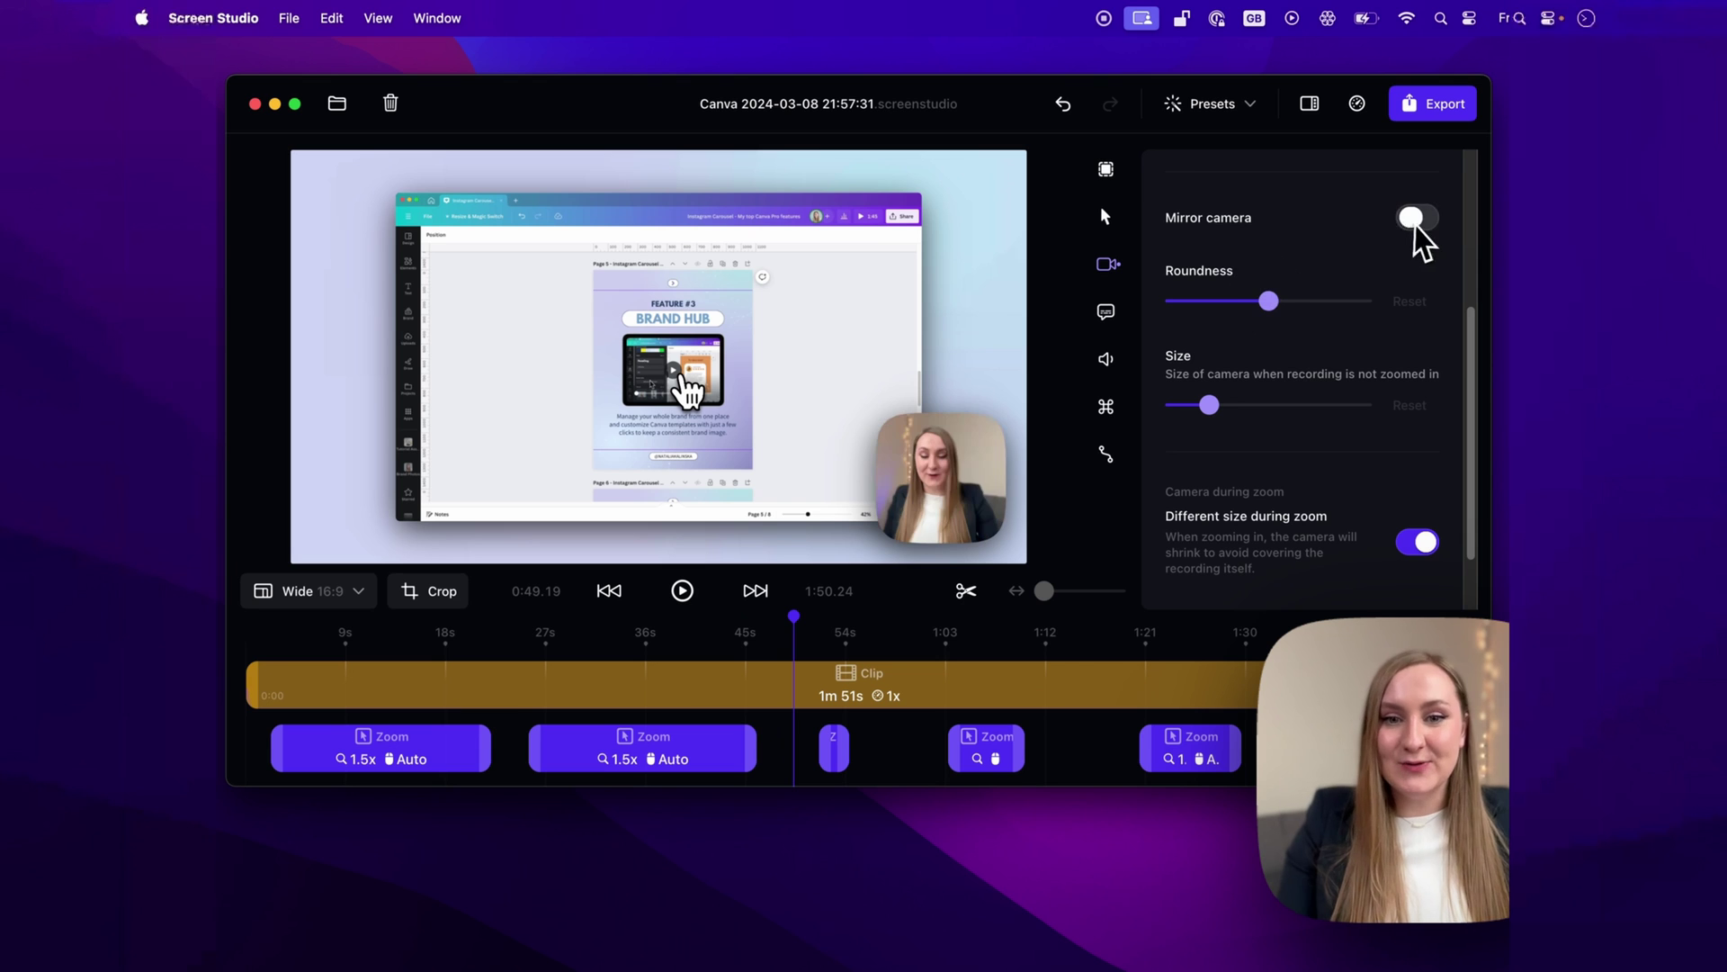
{"action": "left_click", "coordinate": [1420, 229]}
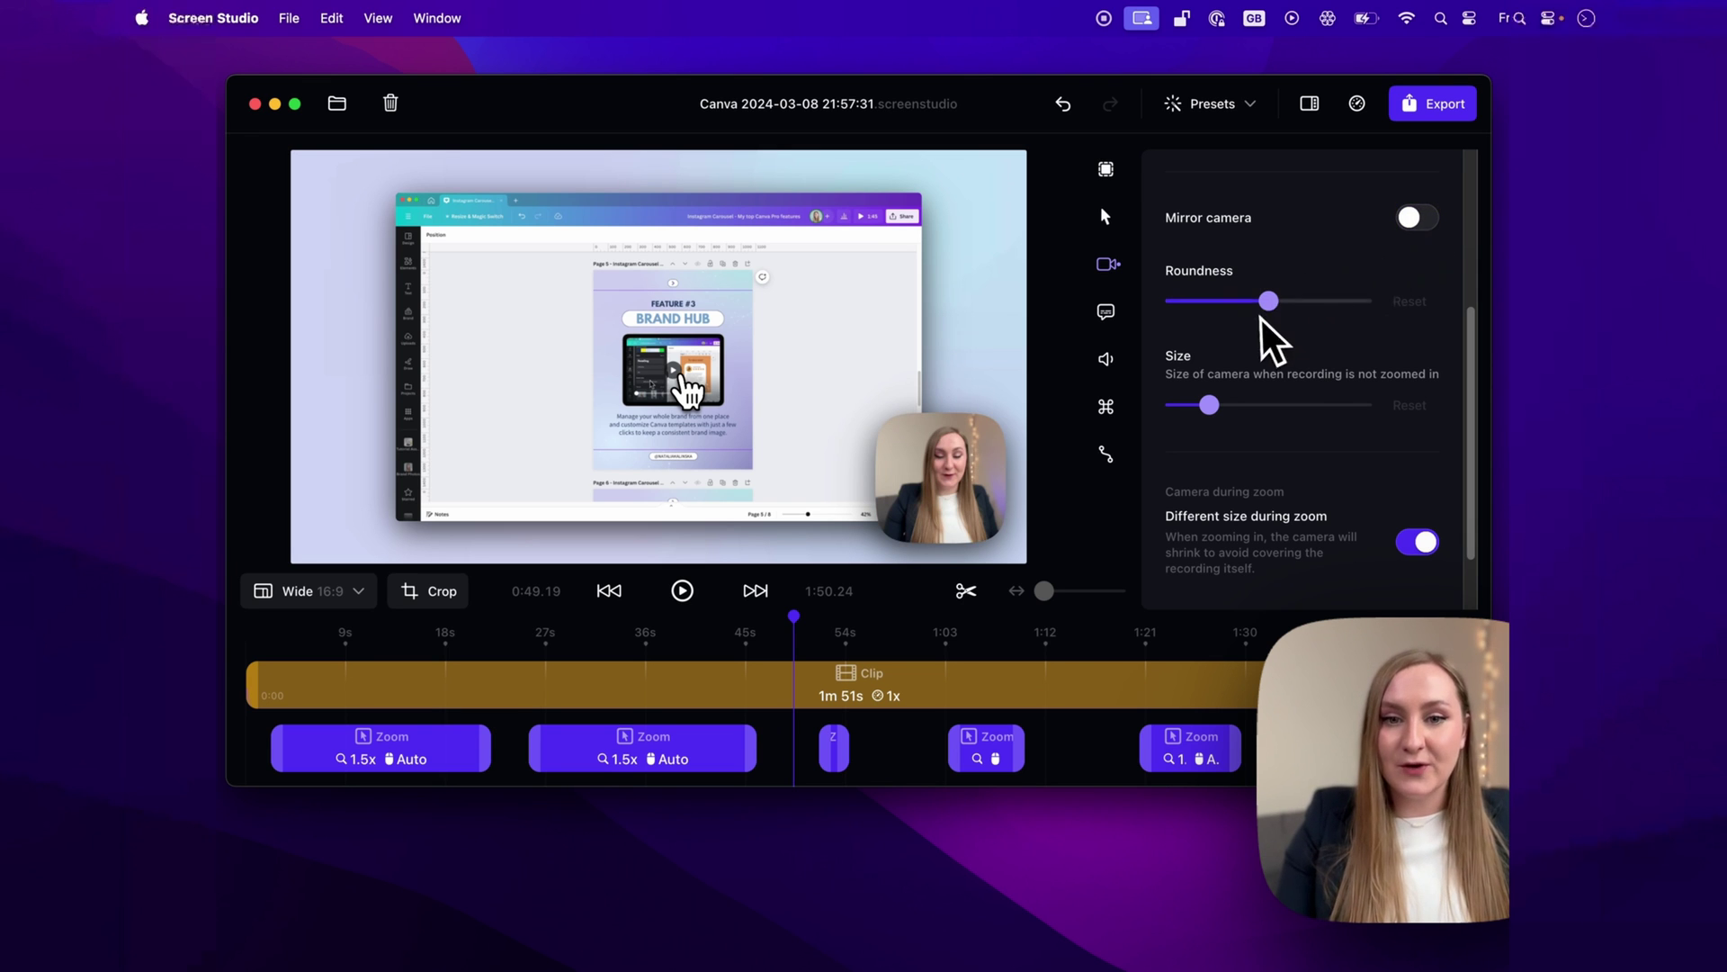
- Try different camera roundness amounts up to 50% and a camera size of 37%, resetting both to their defaults
{"action": "left_click_drag", "start_coordinate": [1263, 316], "coordinate": [1223, 344]}
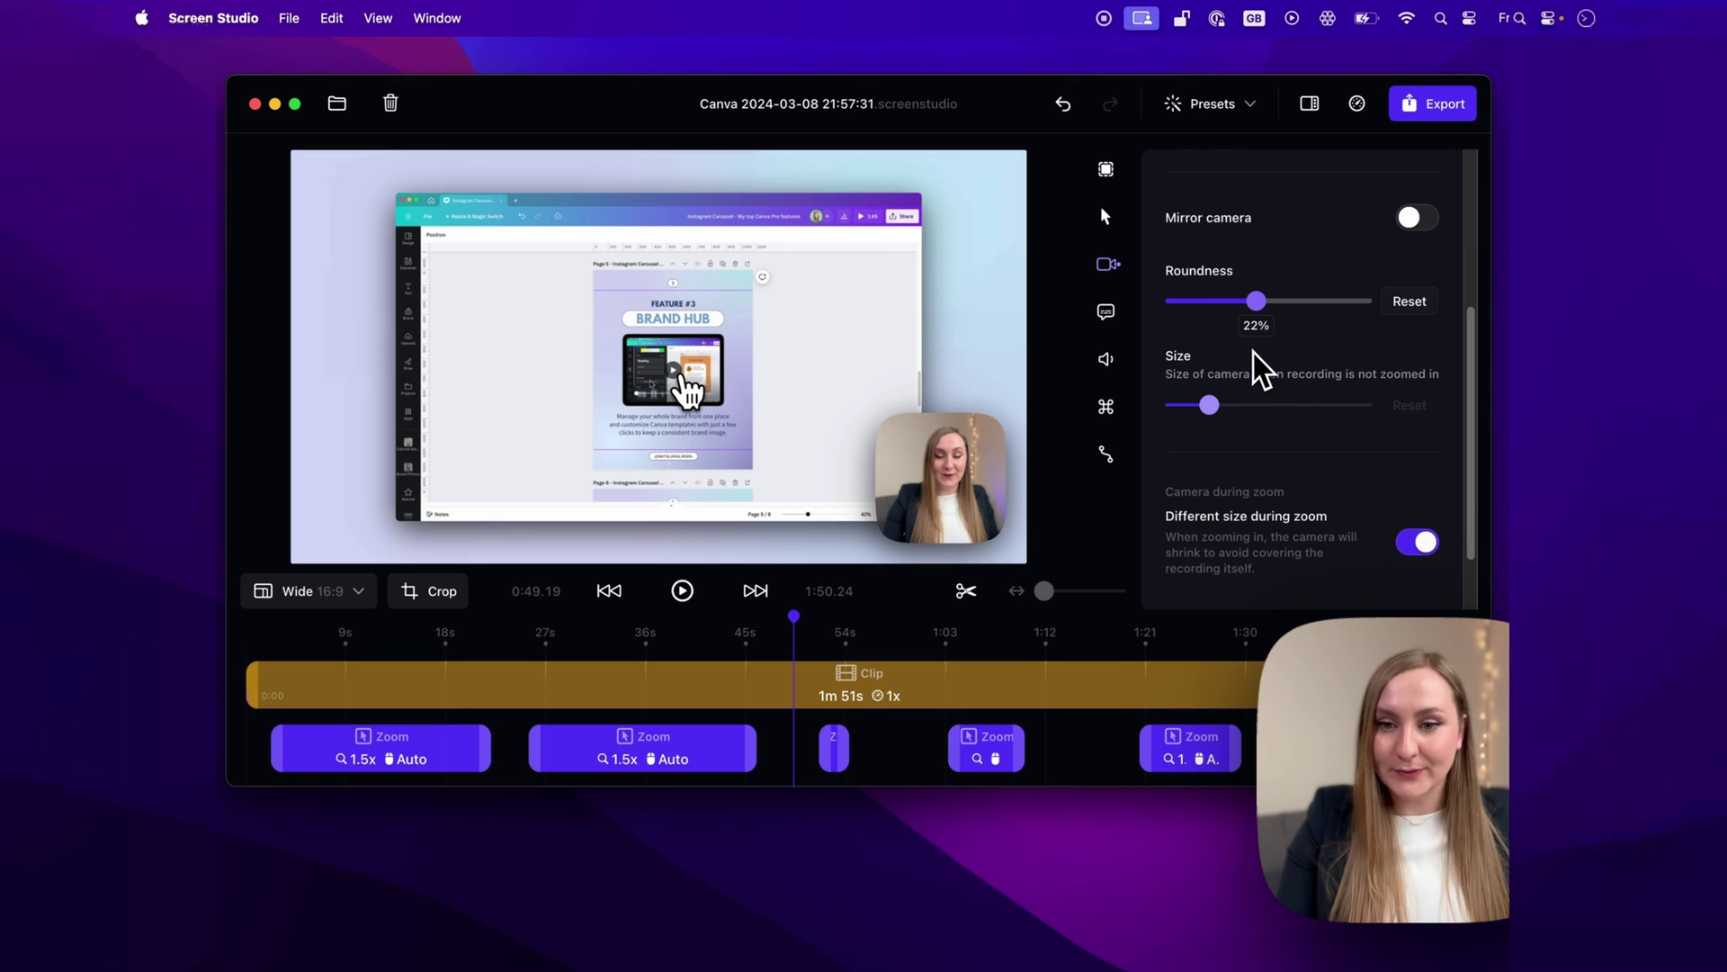
{"action": "left_click_drag", "start_coordinate": [1265, 356], "coordinate": [1438, 398]}
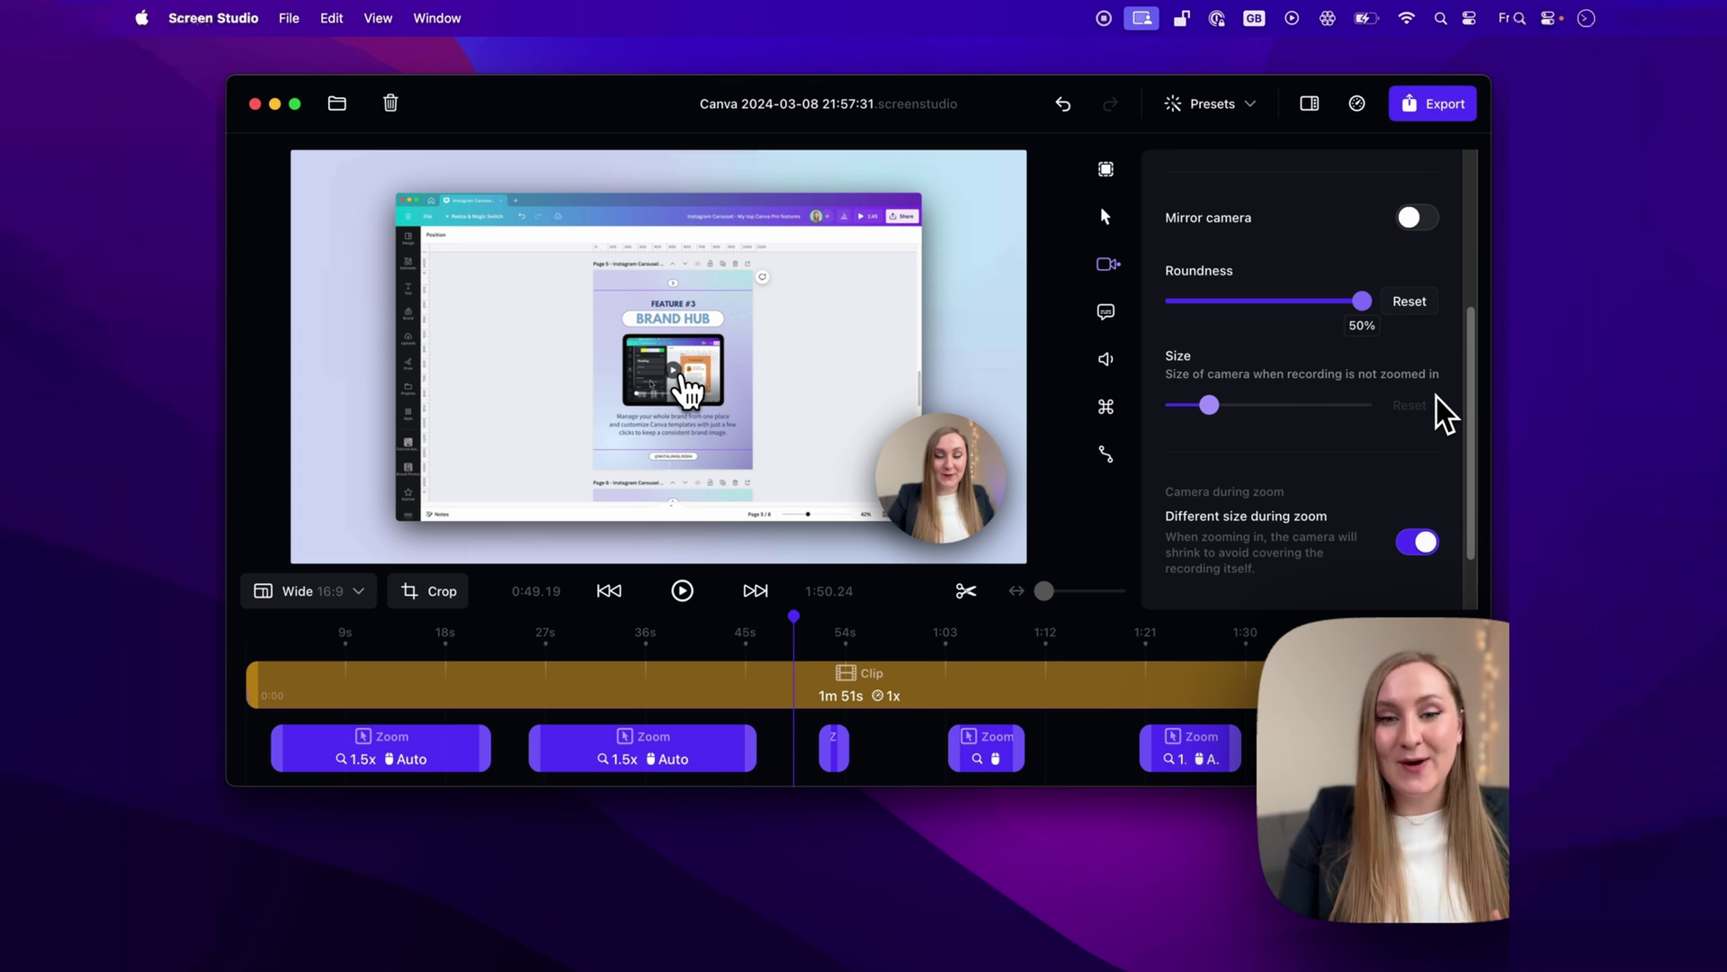
{"action": "left_click_drag", "start_coordinate": [1437, 397], "coordinate": [1440, 388]}
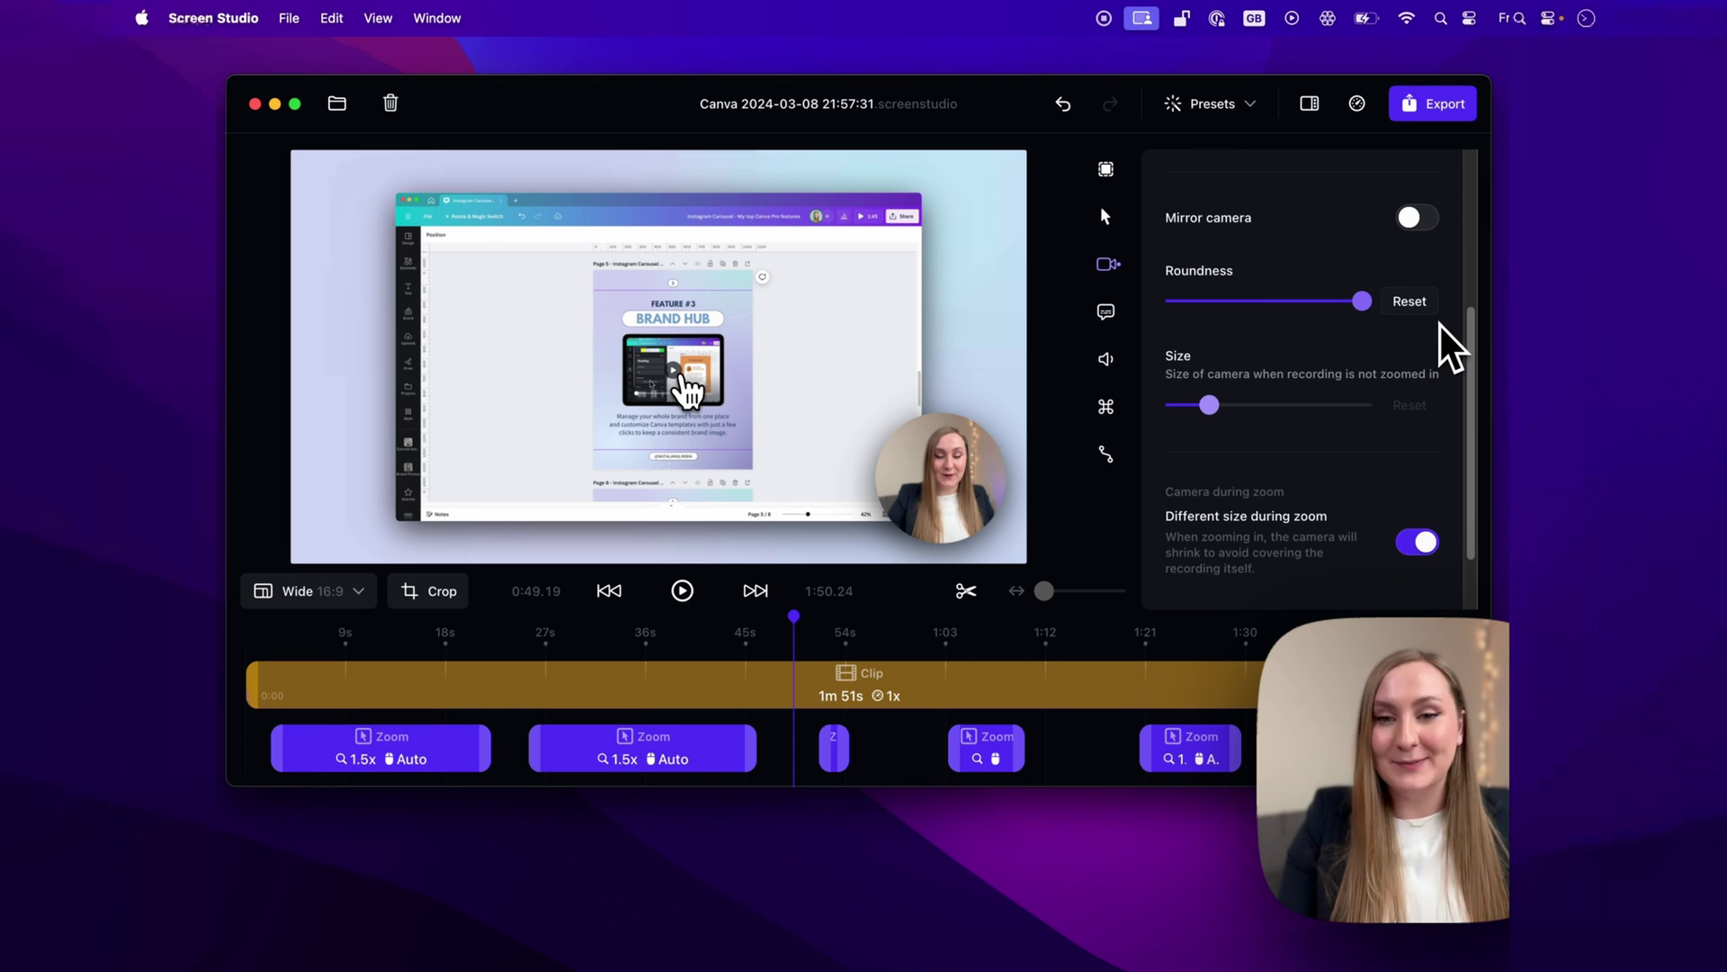
{"action": "mouse_move", "coordinate": [1211, 405]}
{"action": "left_mouse_down"}
{"action": "mouse_move", "coordinate": [1277, 408]}
{"action": "mouse_move", "coordinate": [1214, 406]}
{"action": "left_mouse_up"}
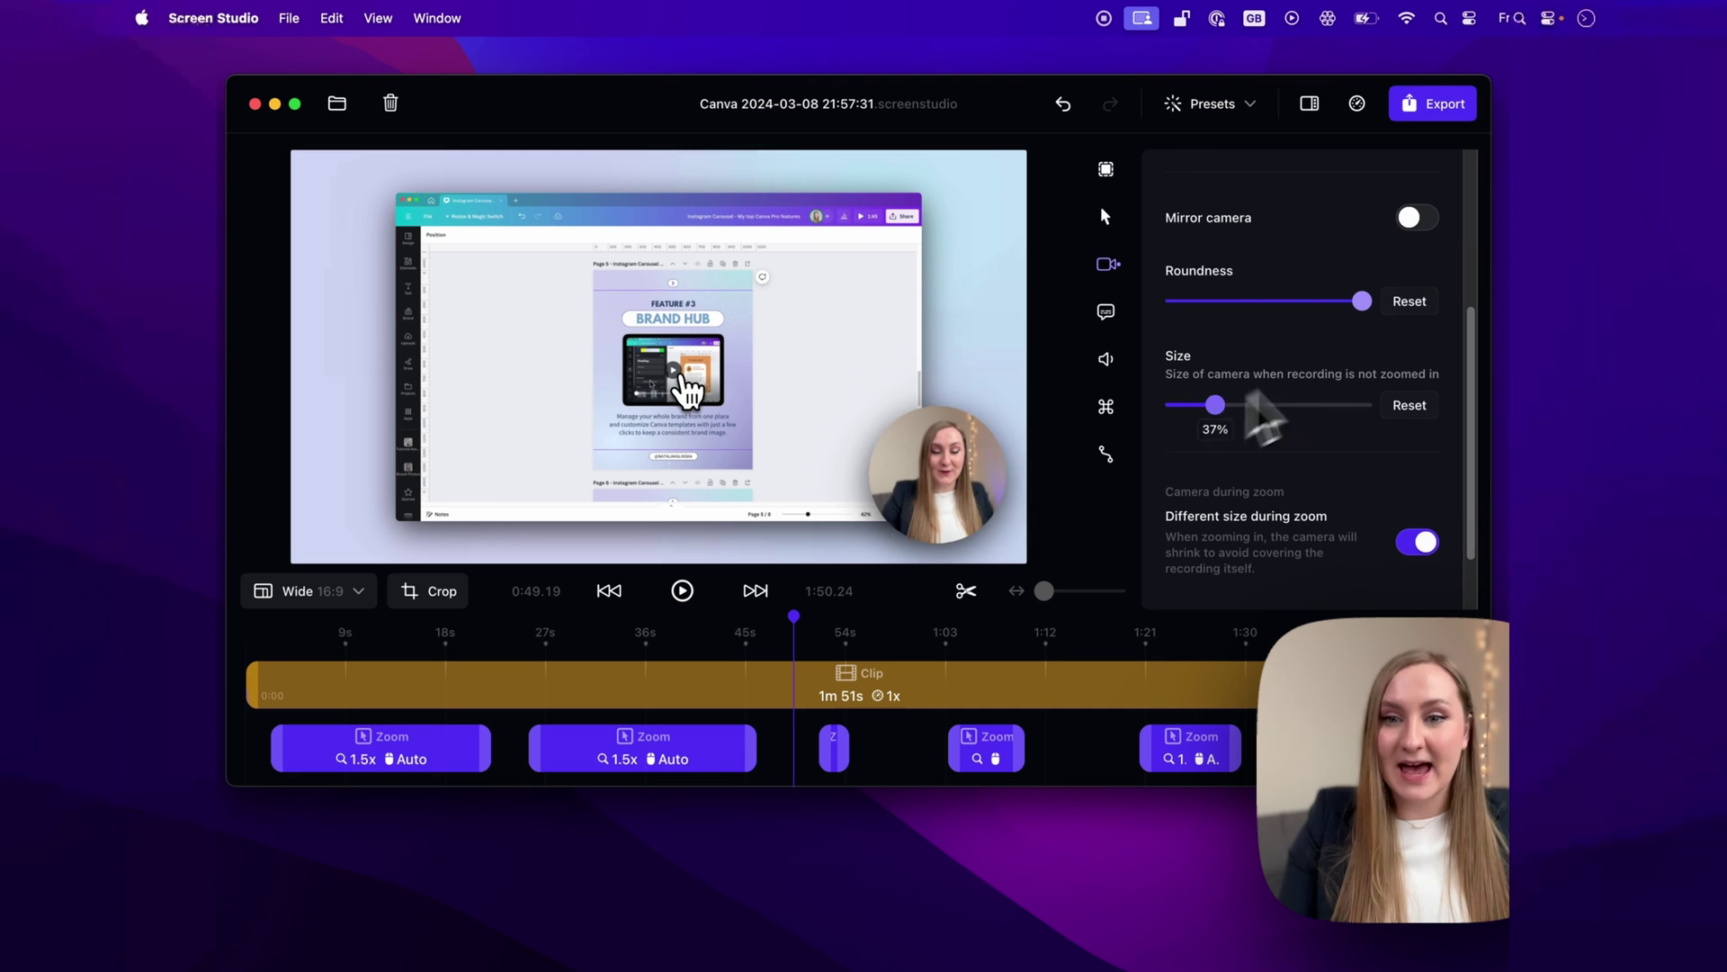
{"action": "left_click", "coordinate": [1410, 300]}
{"action": "left_click", "coordinate": [1410, 404]}
- Review the camera size options during zoom, then try hiding the camera and show it again
{"action": "scroll", "coordinate": [1304, 451], "scroll_direction": "down", "scroll_amount": 2}
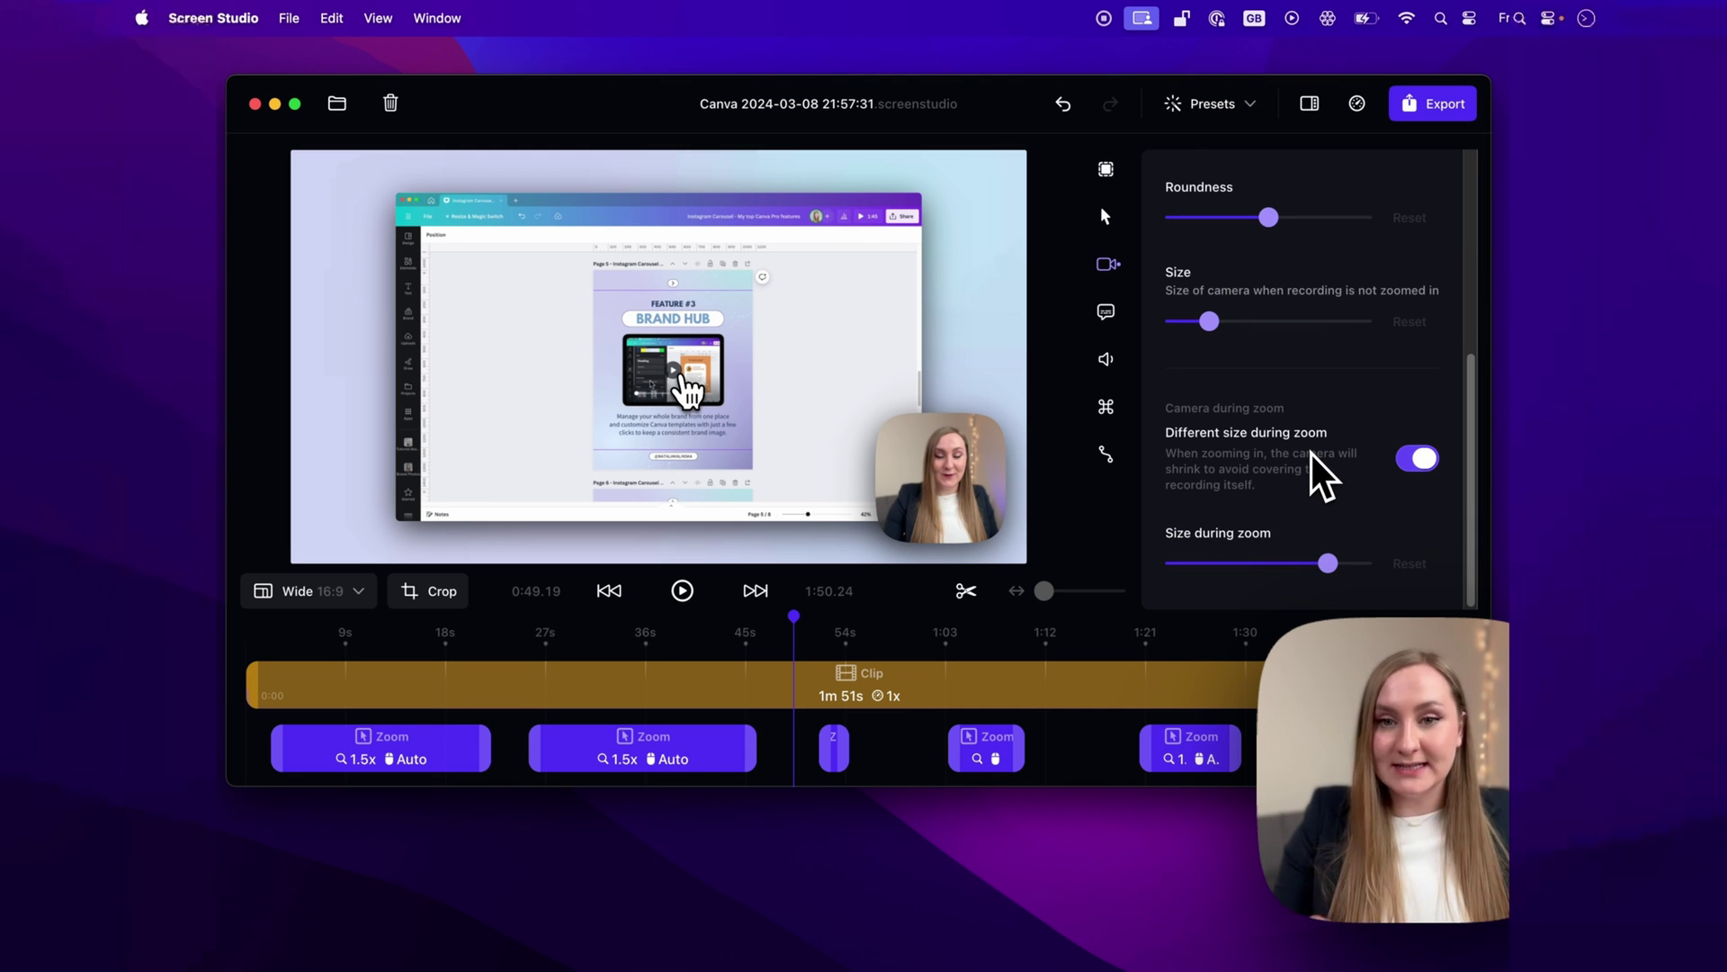
{"action": "scroll", "coordinate": [1321, 297], "scroll_direction": "up", "scroll_amount": 5}
{"action": "left_click", "coordinate": [1422, 194]}
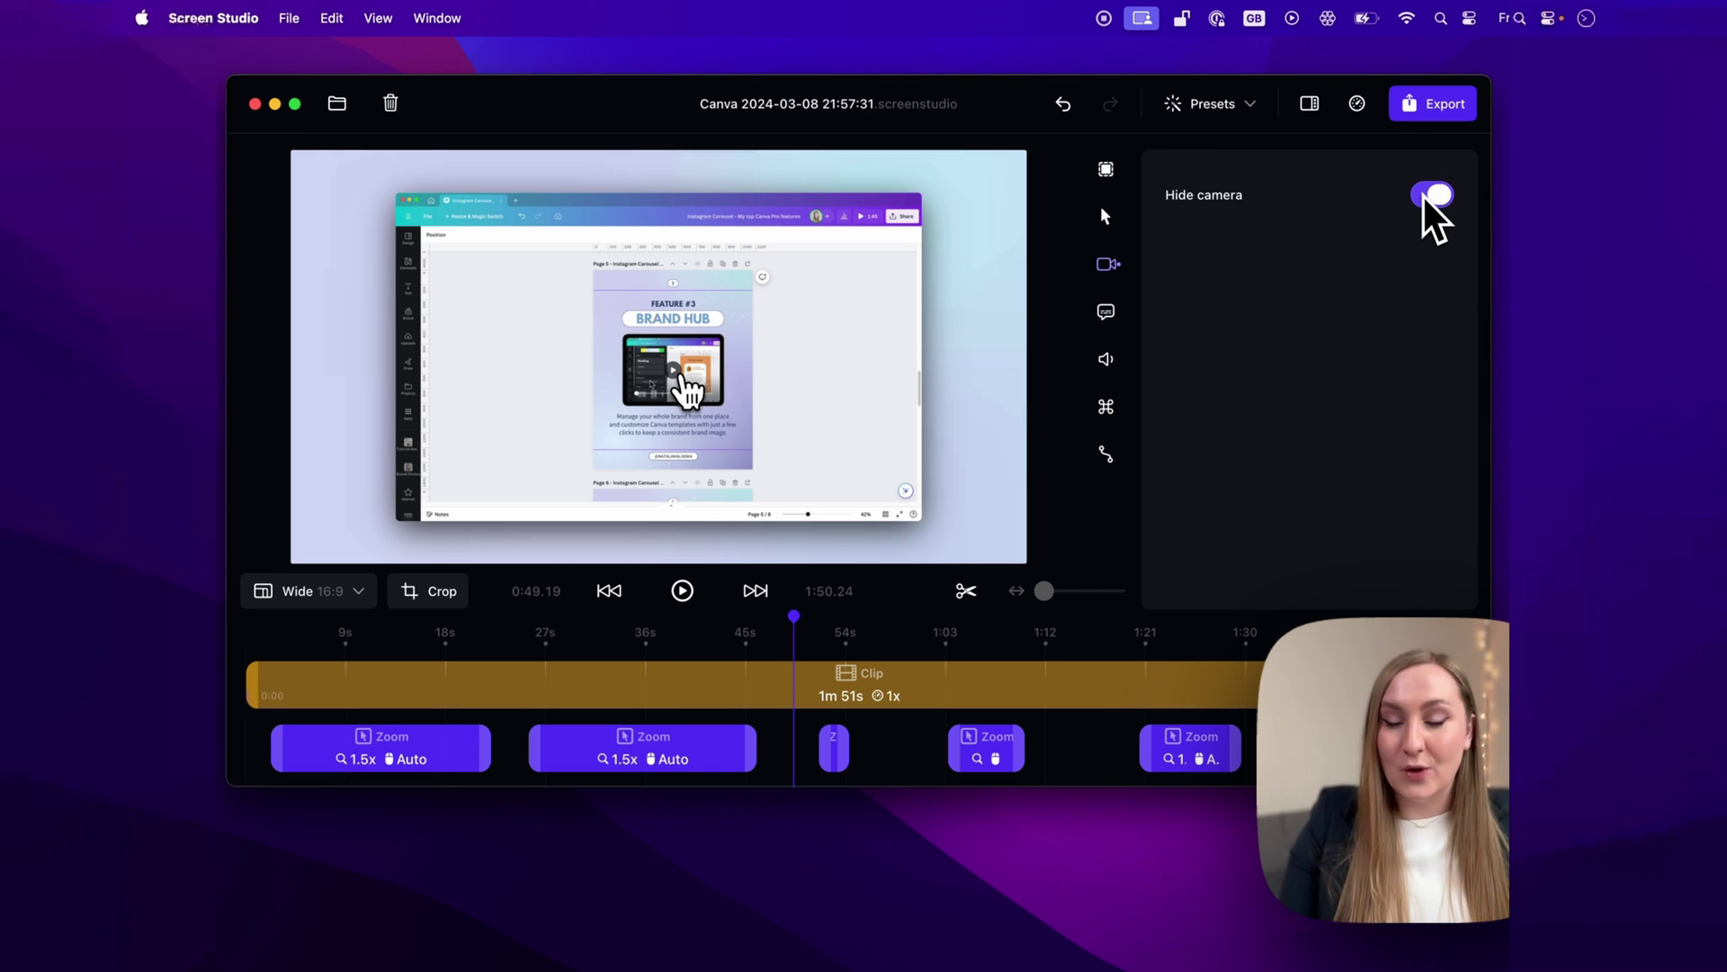
{"action": "left_click", "coordinate": [1423, 197]}
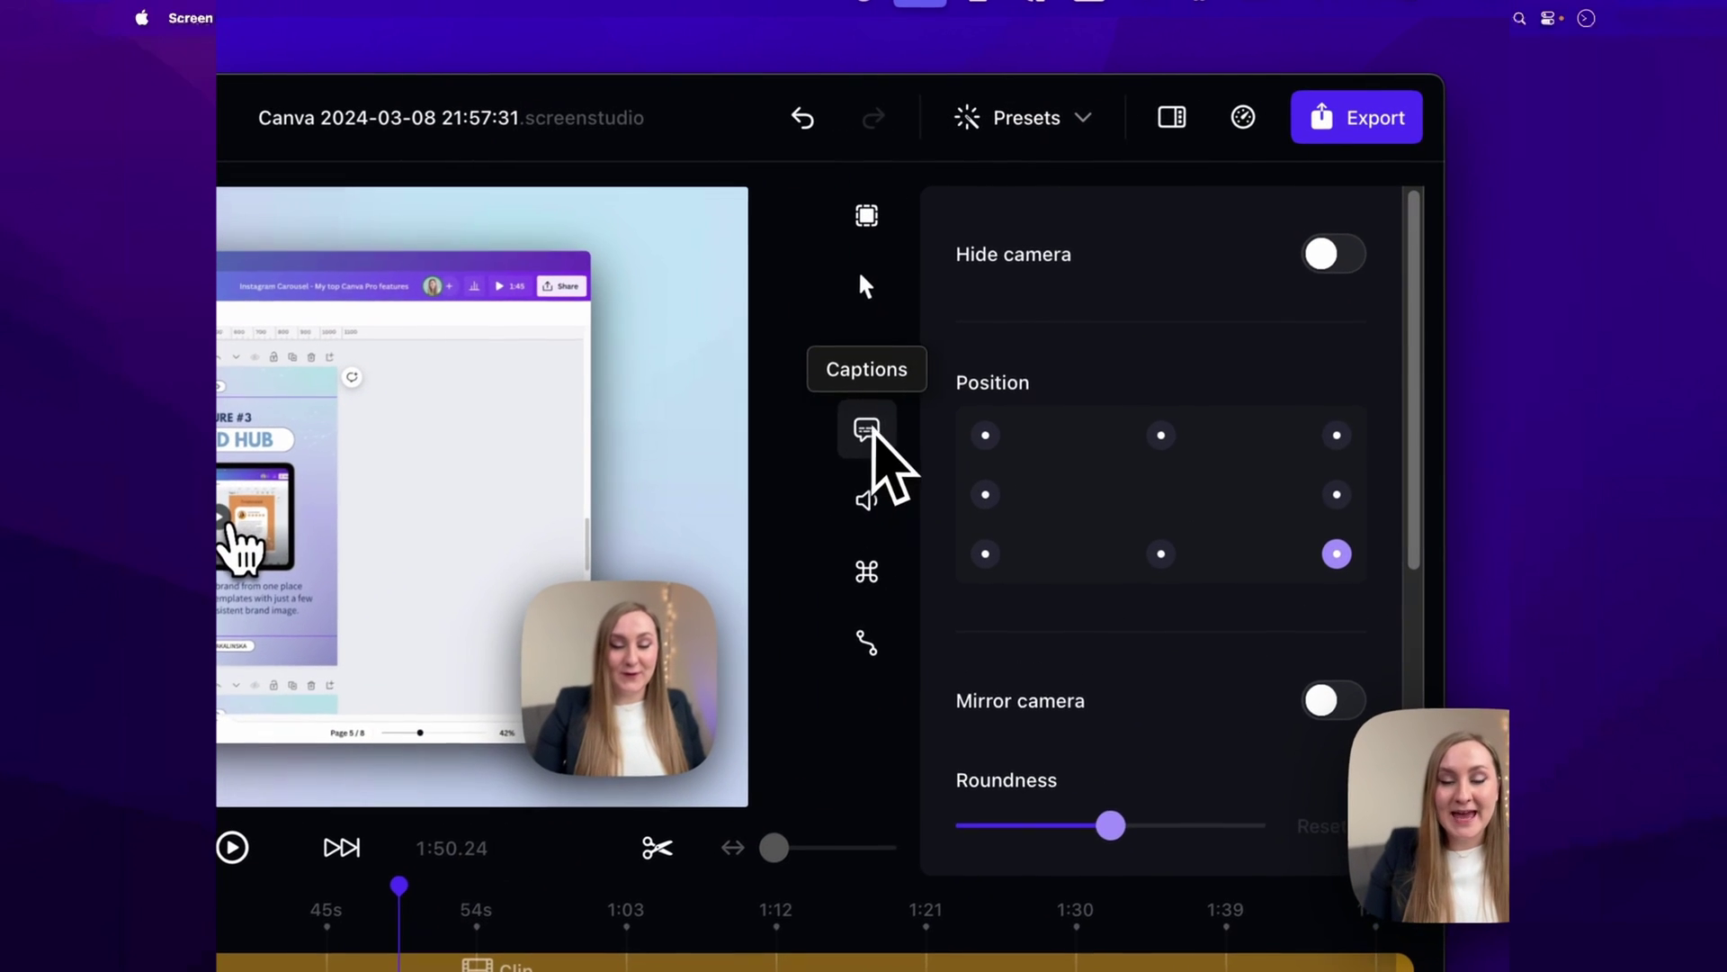
- Generate a caption transcript for the recording using the Small AI model and the Auto language setting
{"action": "left_click", "coordinate": [867, 431]}
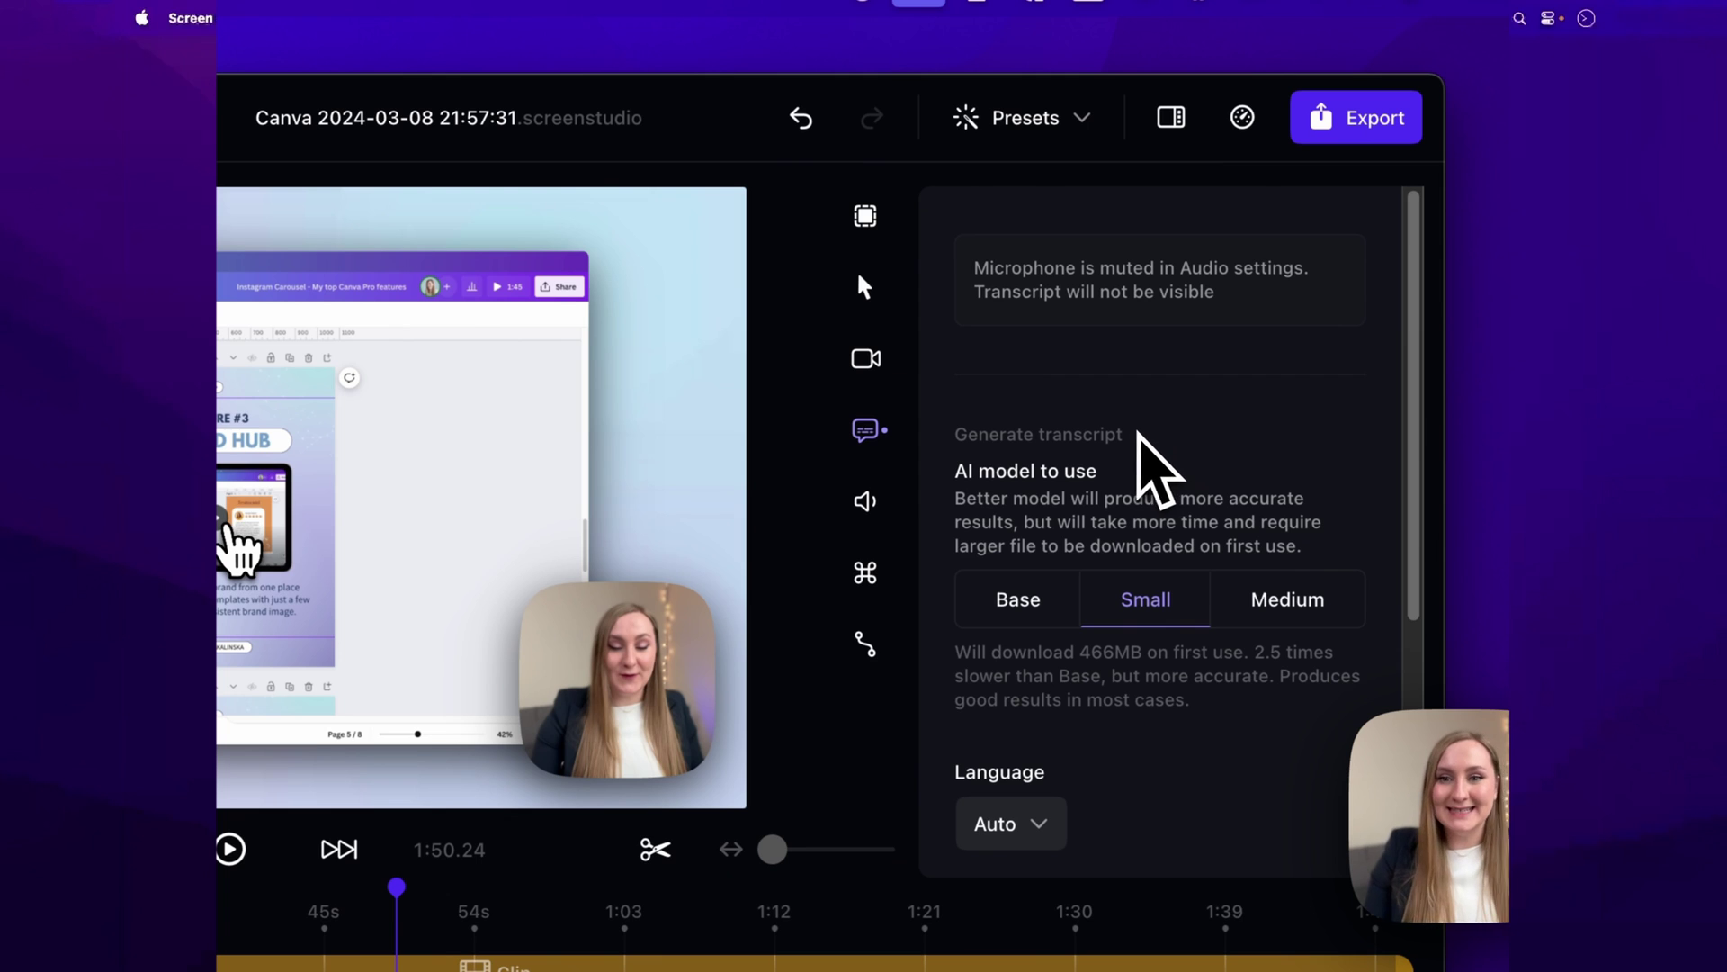
{"action": "scroll", "coordinate": [1197, 557], "scroll_direction": "down", "scroll_amount": 5}
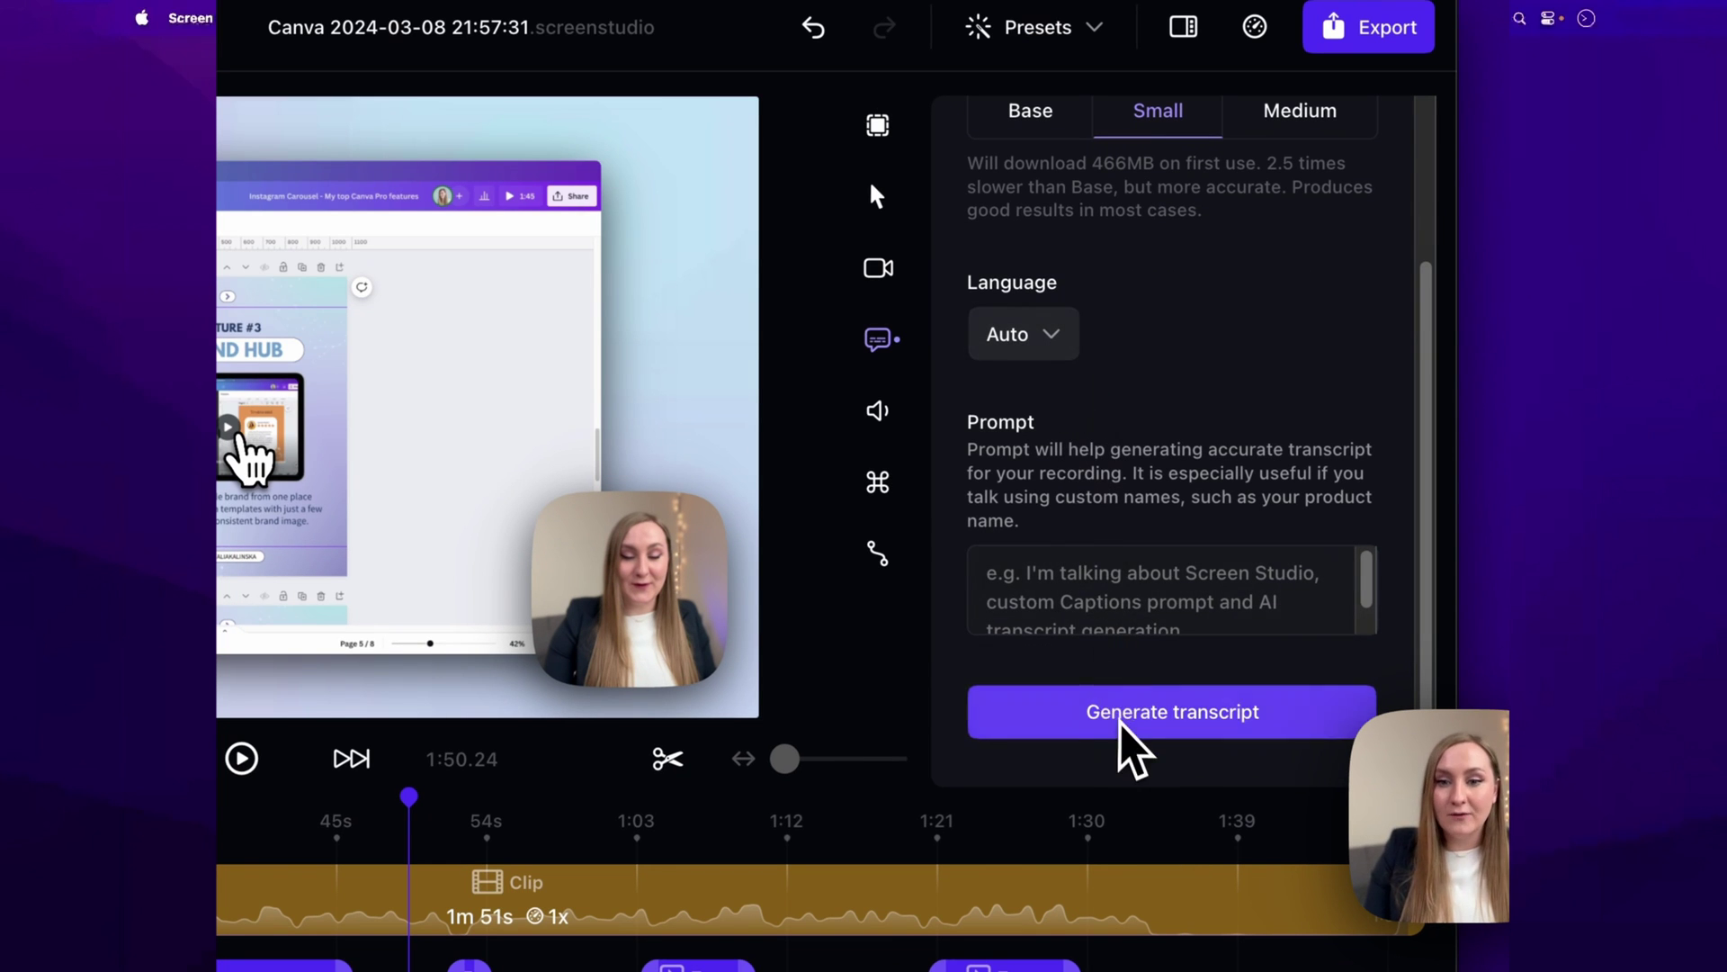
{"action": "left_click", "coordinate": [1122, 718]}
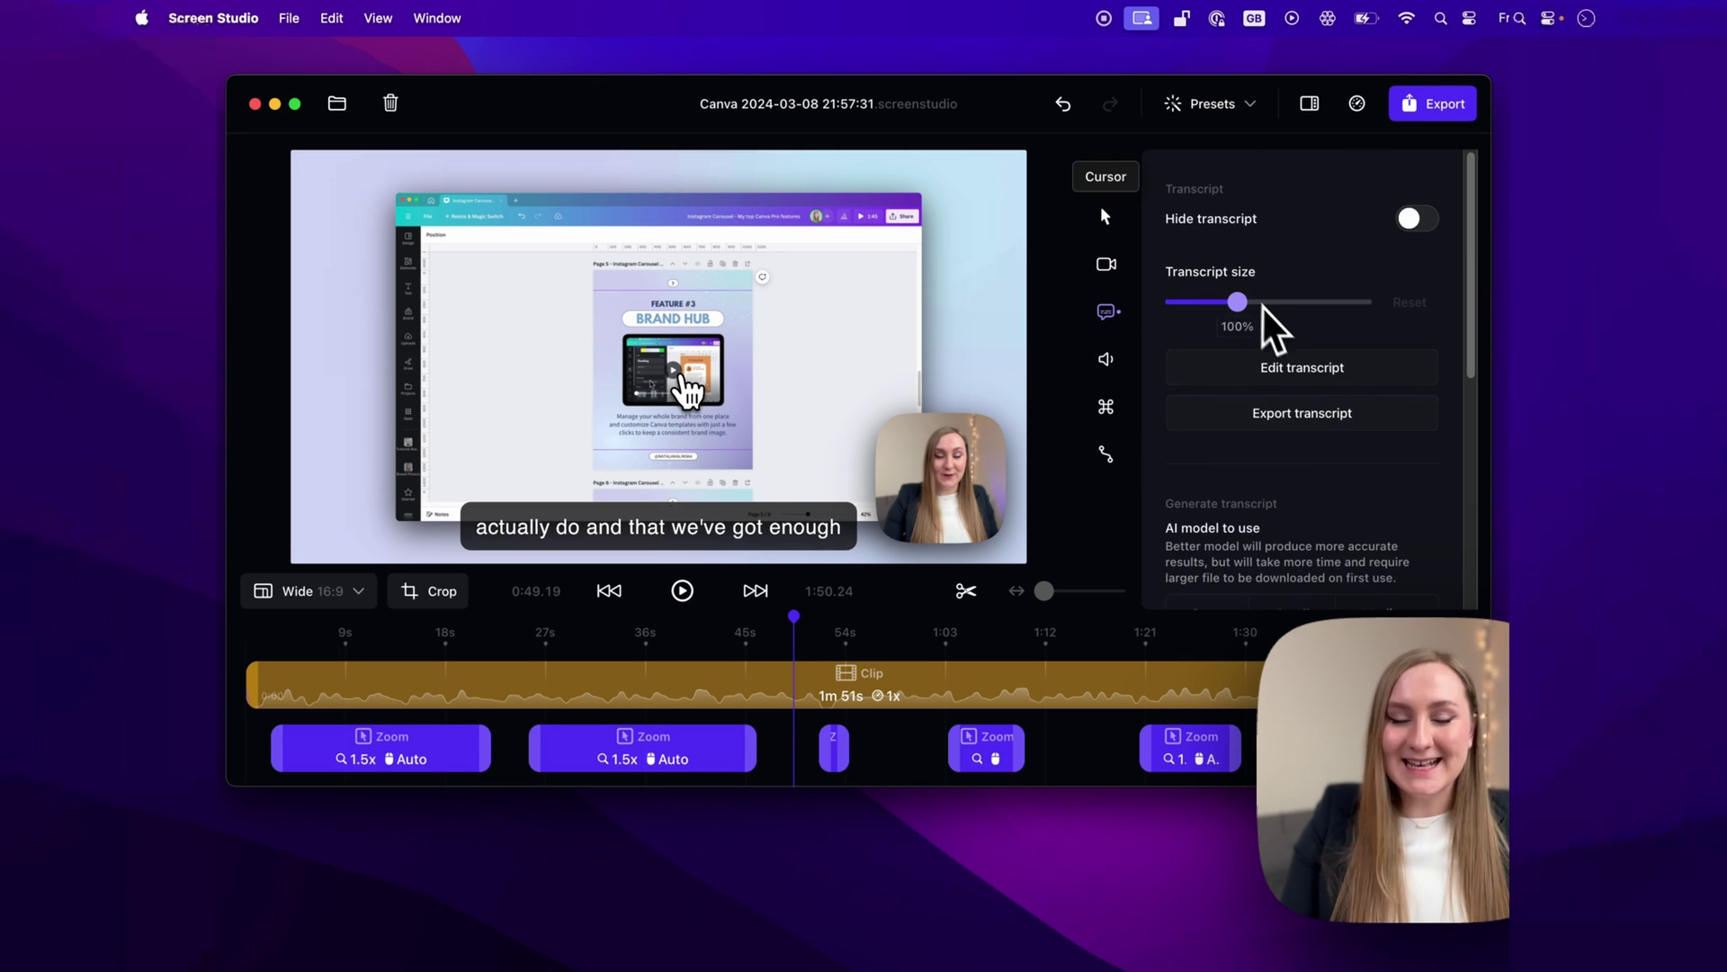
- Try a smaller transcript size of 92% and reset it to the default
{"action": "left_click", "coordinate": [1210, 311]}
{"action": "mouse_move", "coordinate": [1211, 319]}
{"action": "left_mouse_down"}
{"action": "mouse_move", "coordinate": [1303, 325]}
{"action": "mouse_move", "coordinate": [1226, 331]}
{"action": "left_mouse_up"}
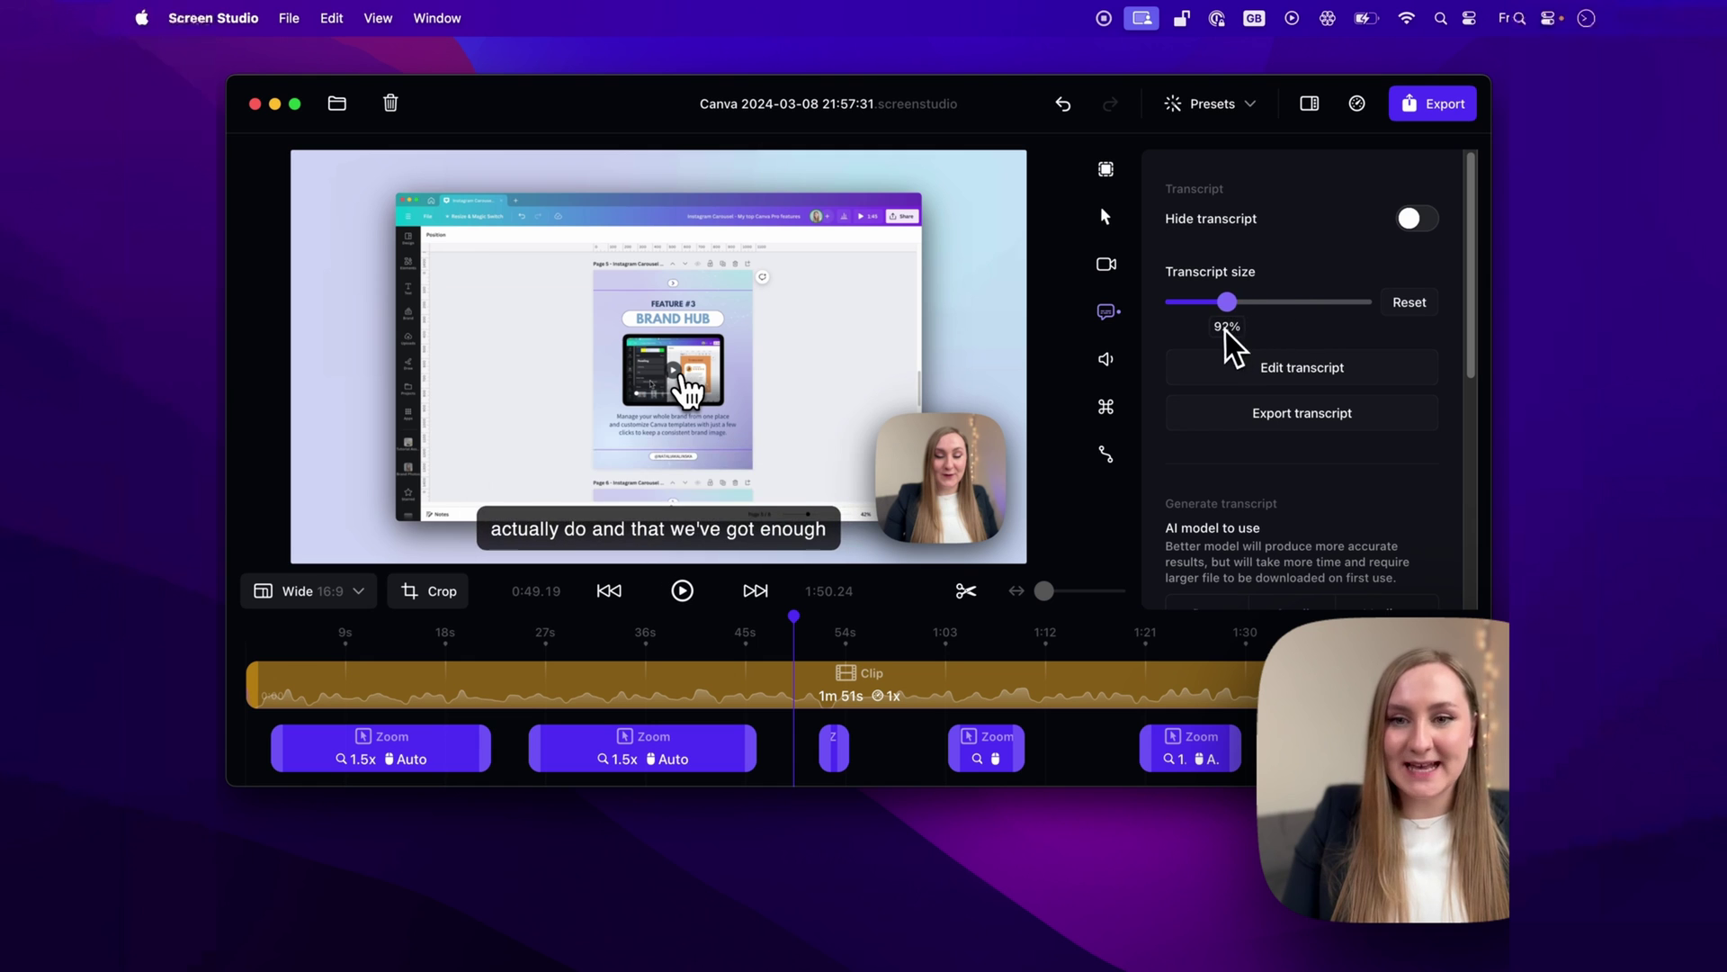
{"action": "left_click", "coordinate": [1417, 306]}
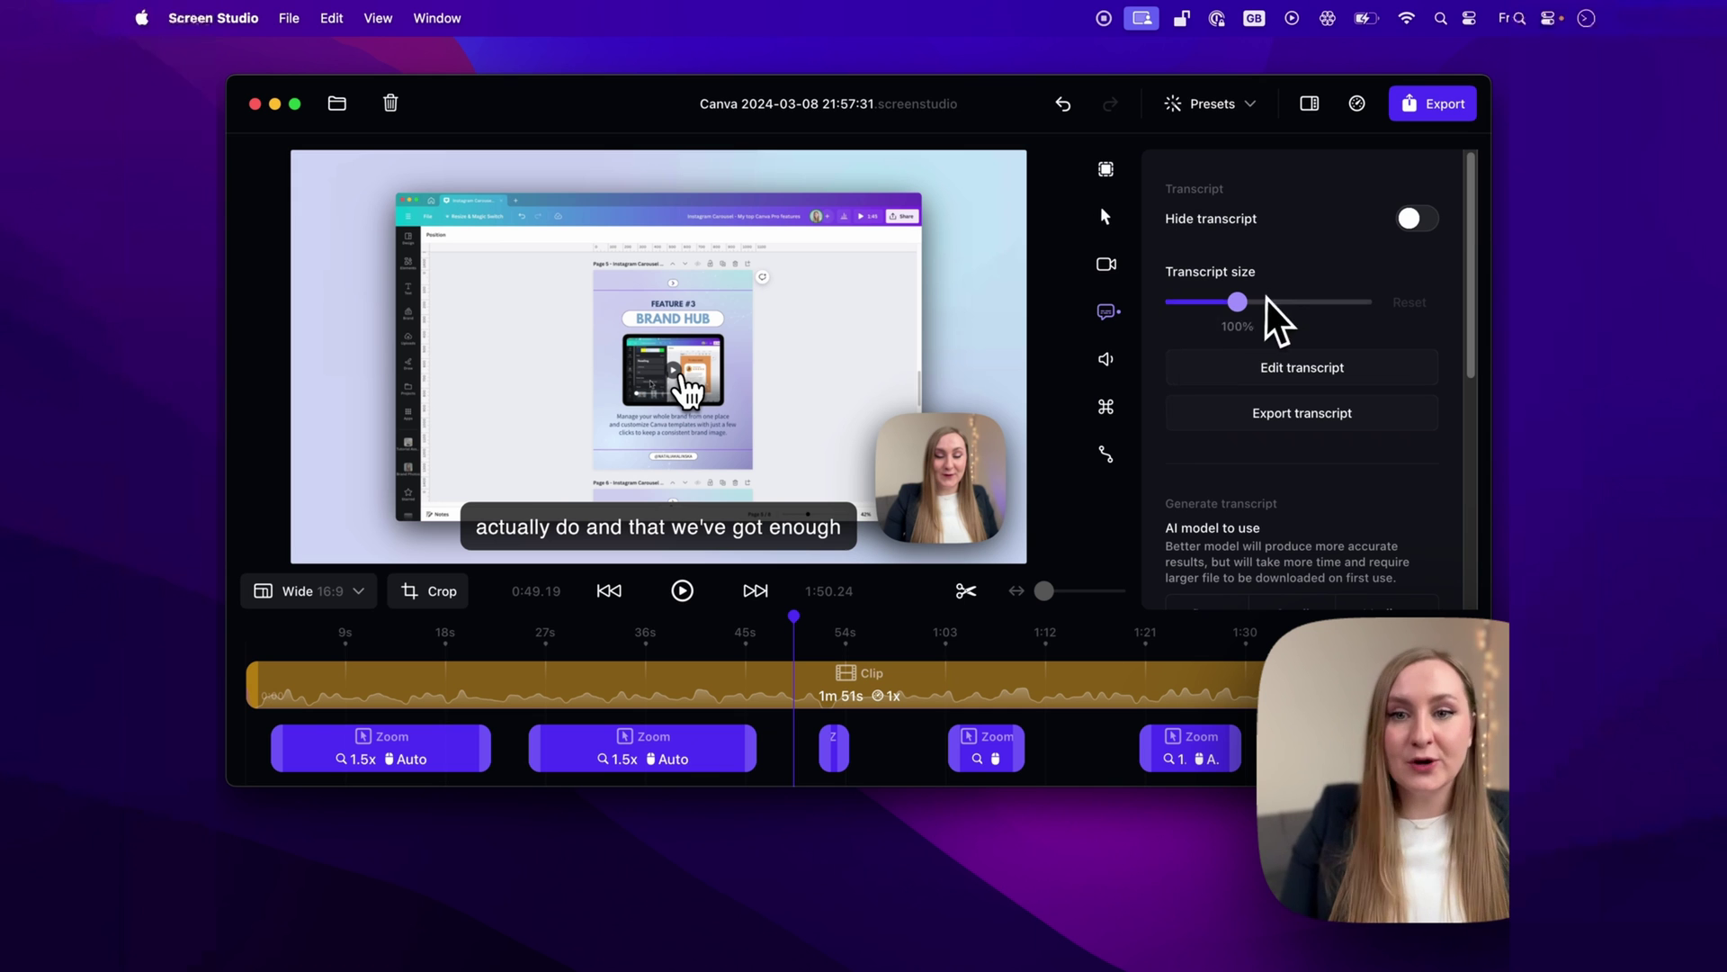
- Hide the transcript in the recording and open the audio settings
{"action": "left_click", "coordinate": [1411, 223]}
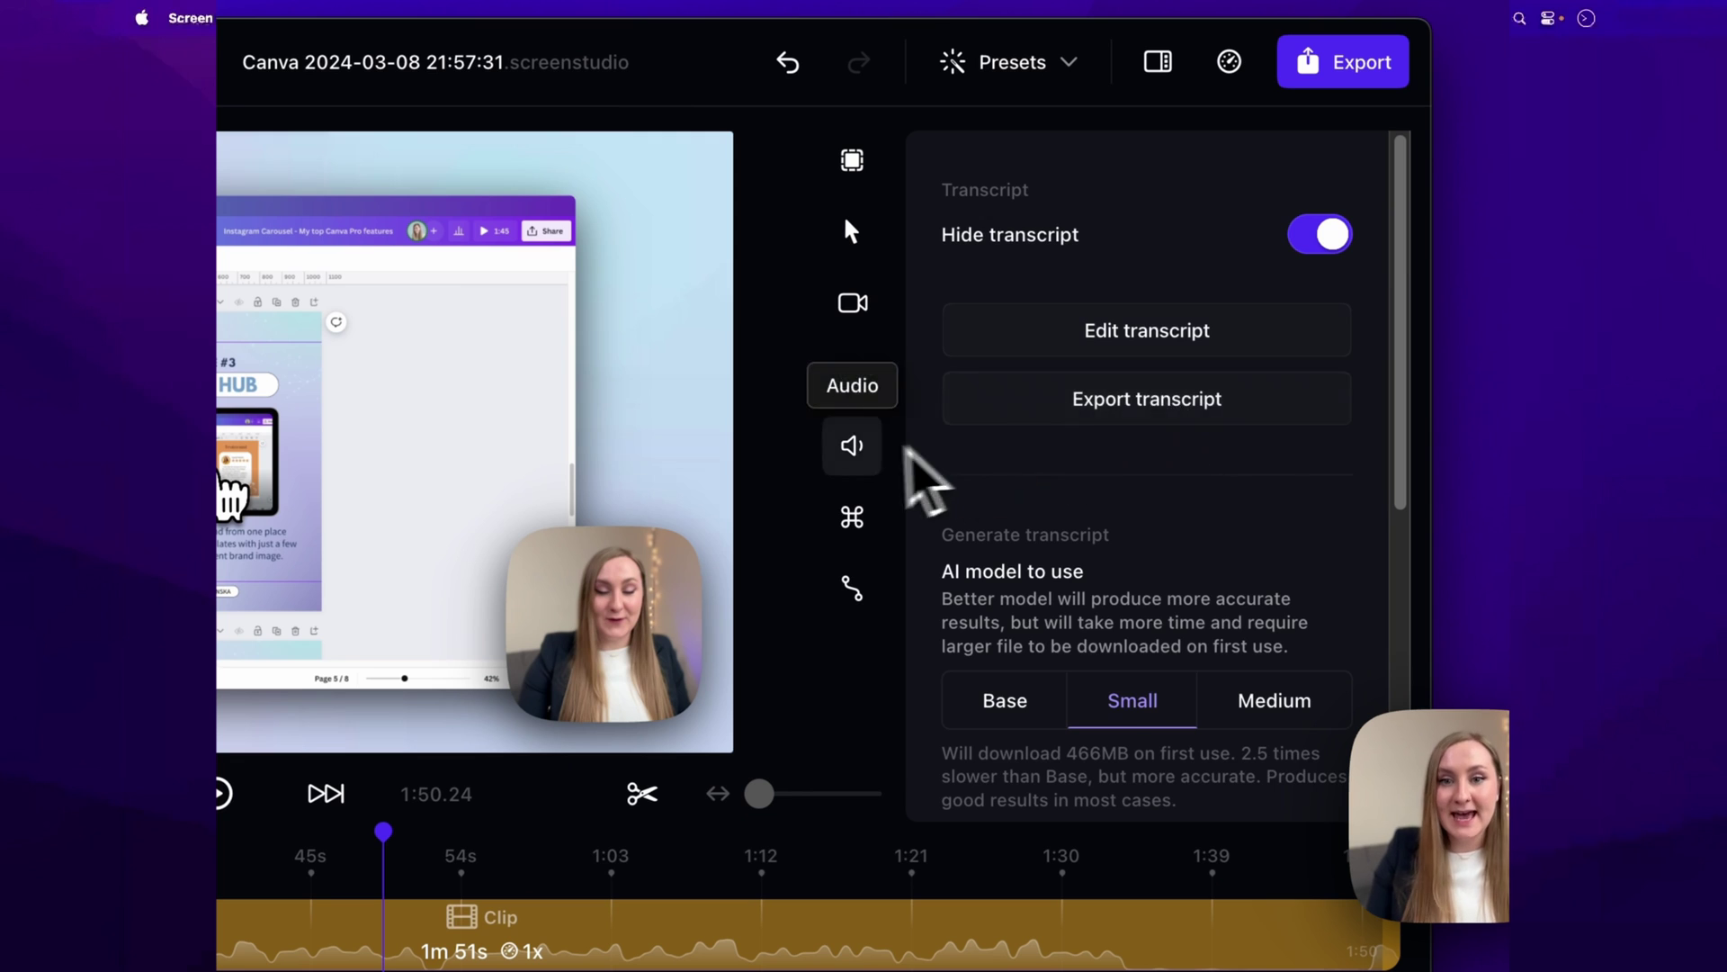
{"action": "left_click", "coordinate": [853, 447]}
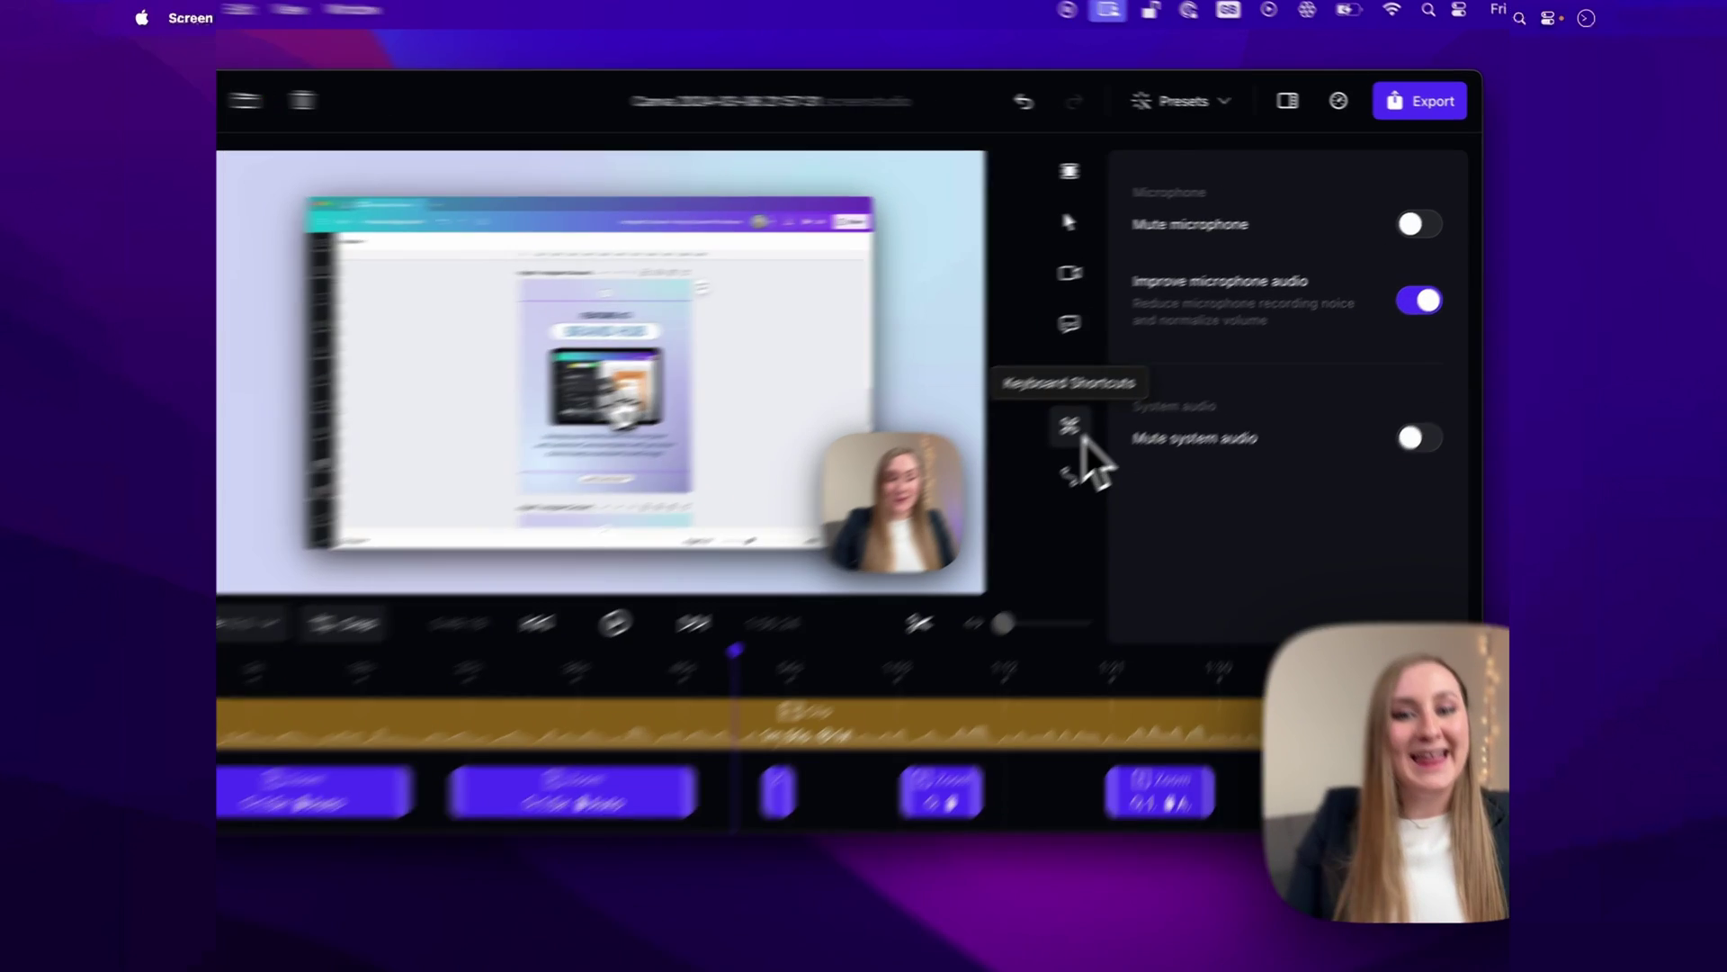
- Turn on the display of keyboard shortcuts in the recording
{"action": "left_click", "coordinate": [1116, 416]}
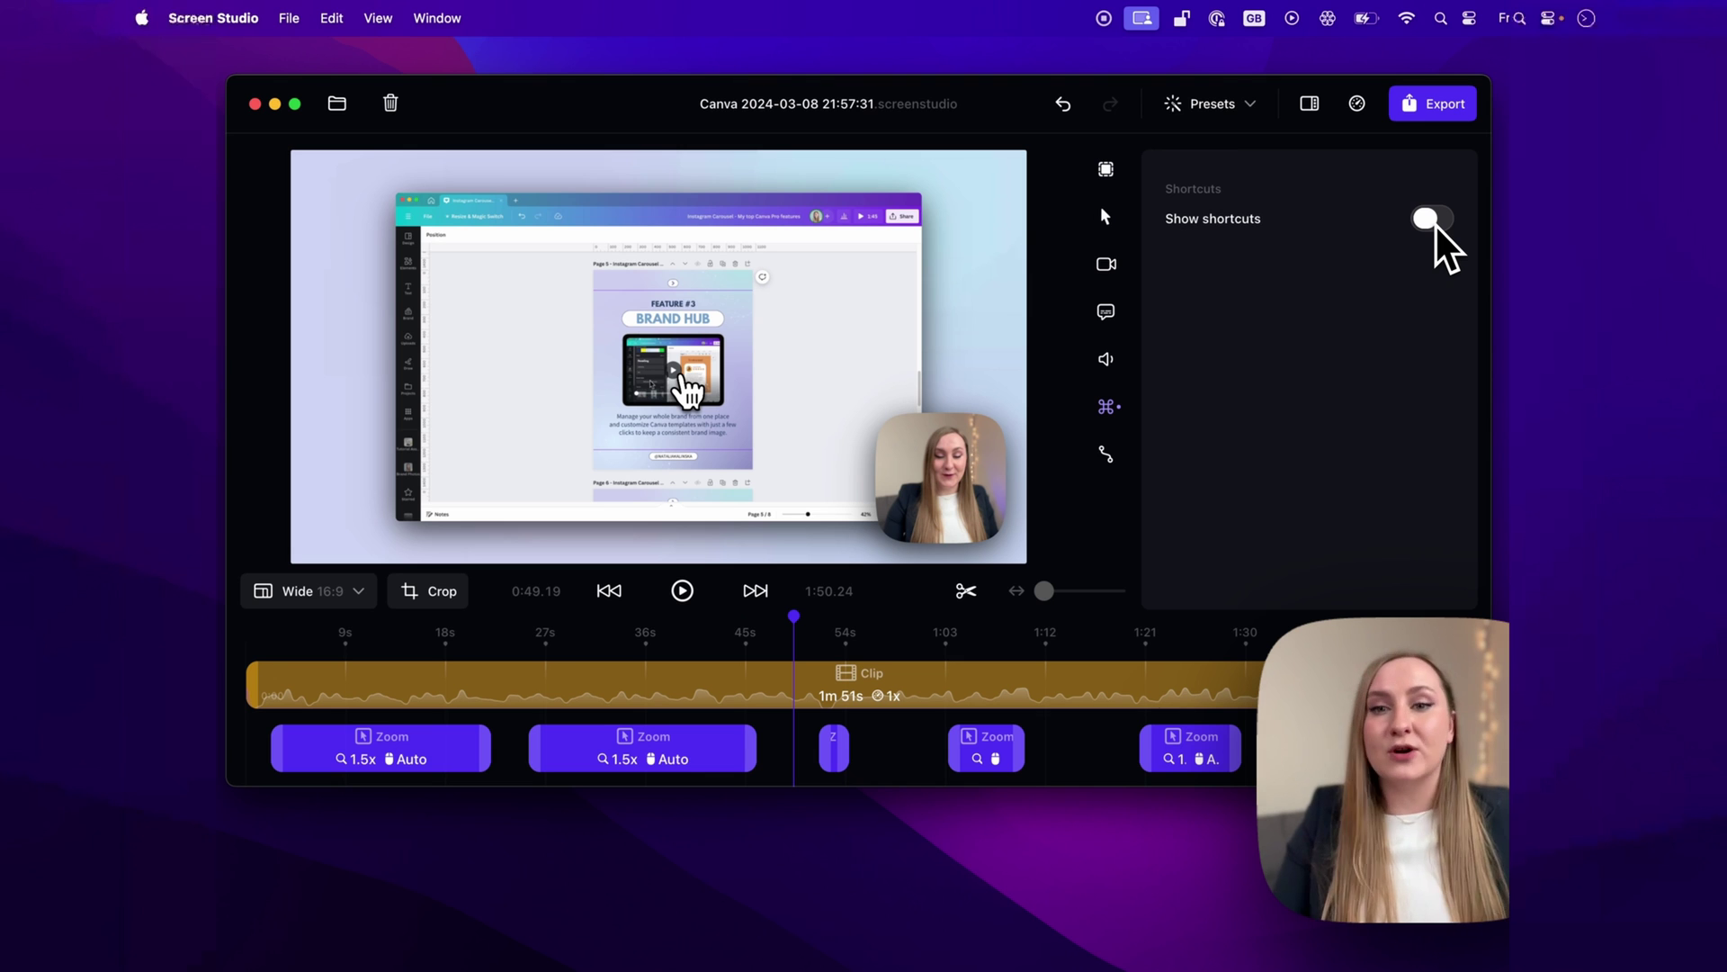
{"action": "left_click", "coordinate": [1434, 224]}
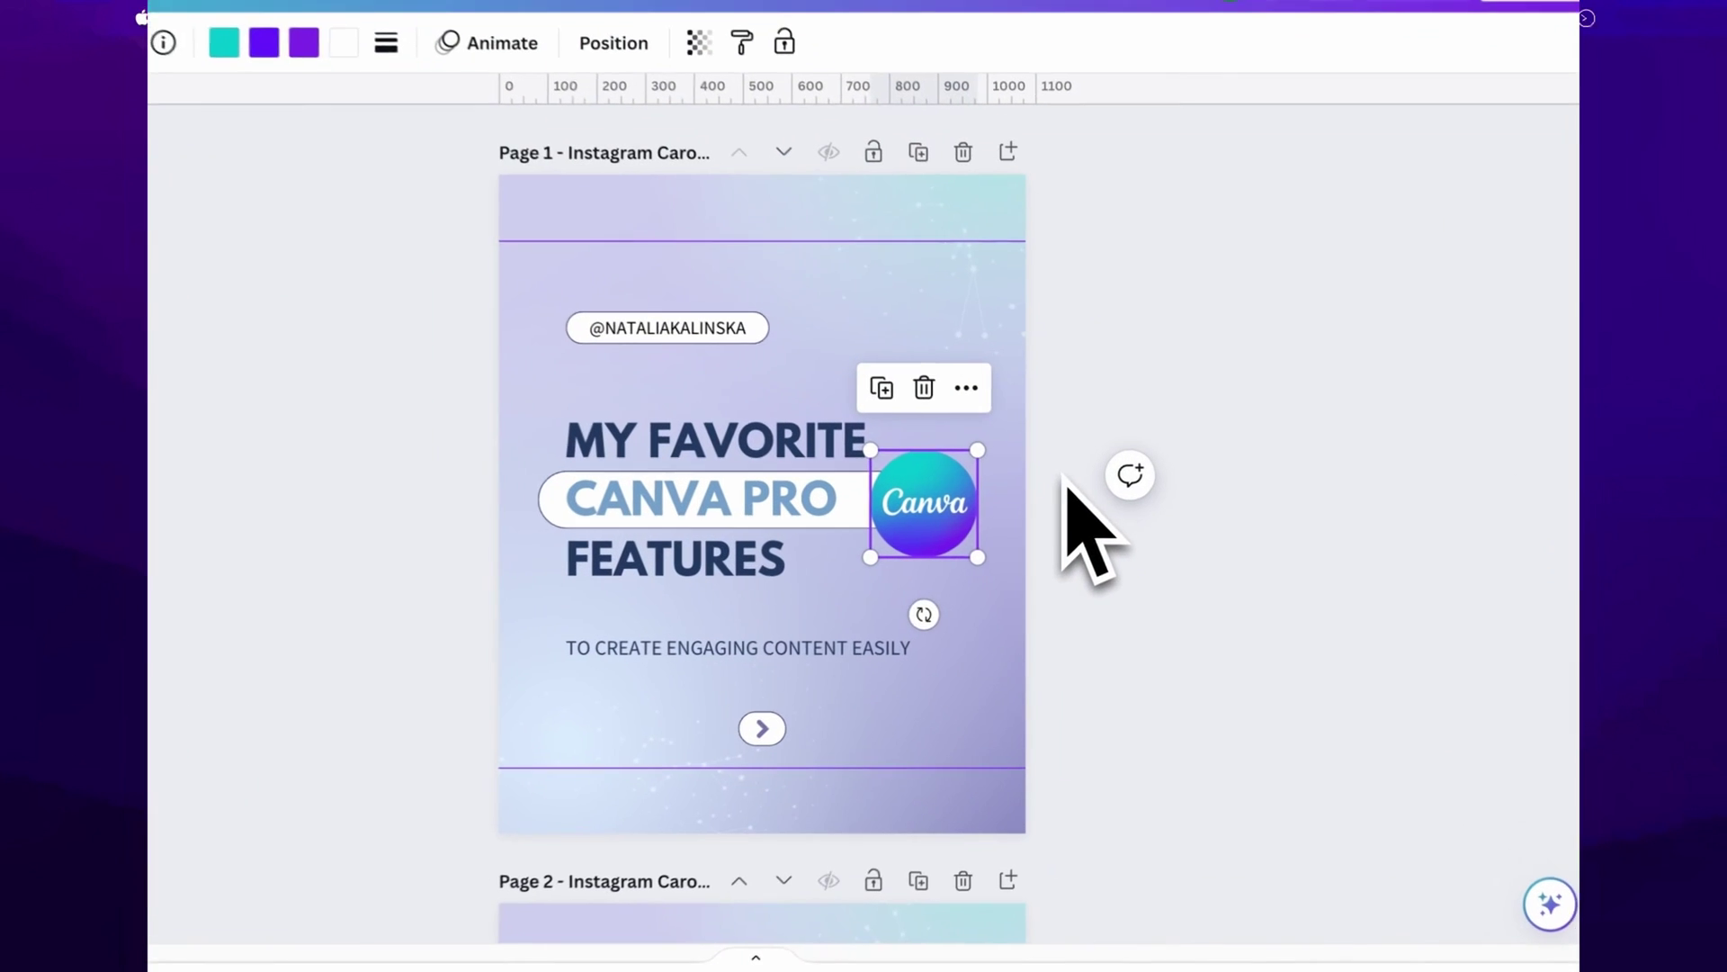
- In the Canva carousel, duplicate the Canva logo on page 1 and delete the copy
{"action": "key", "text": "super+d"}
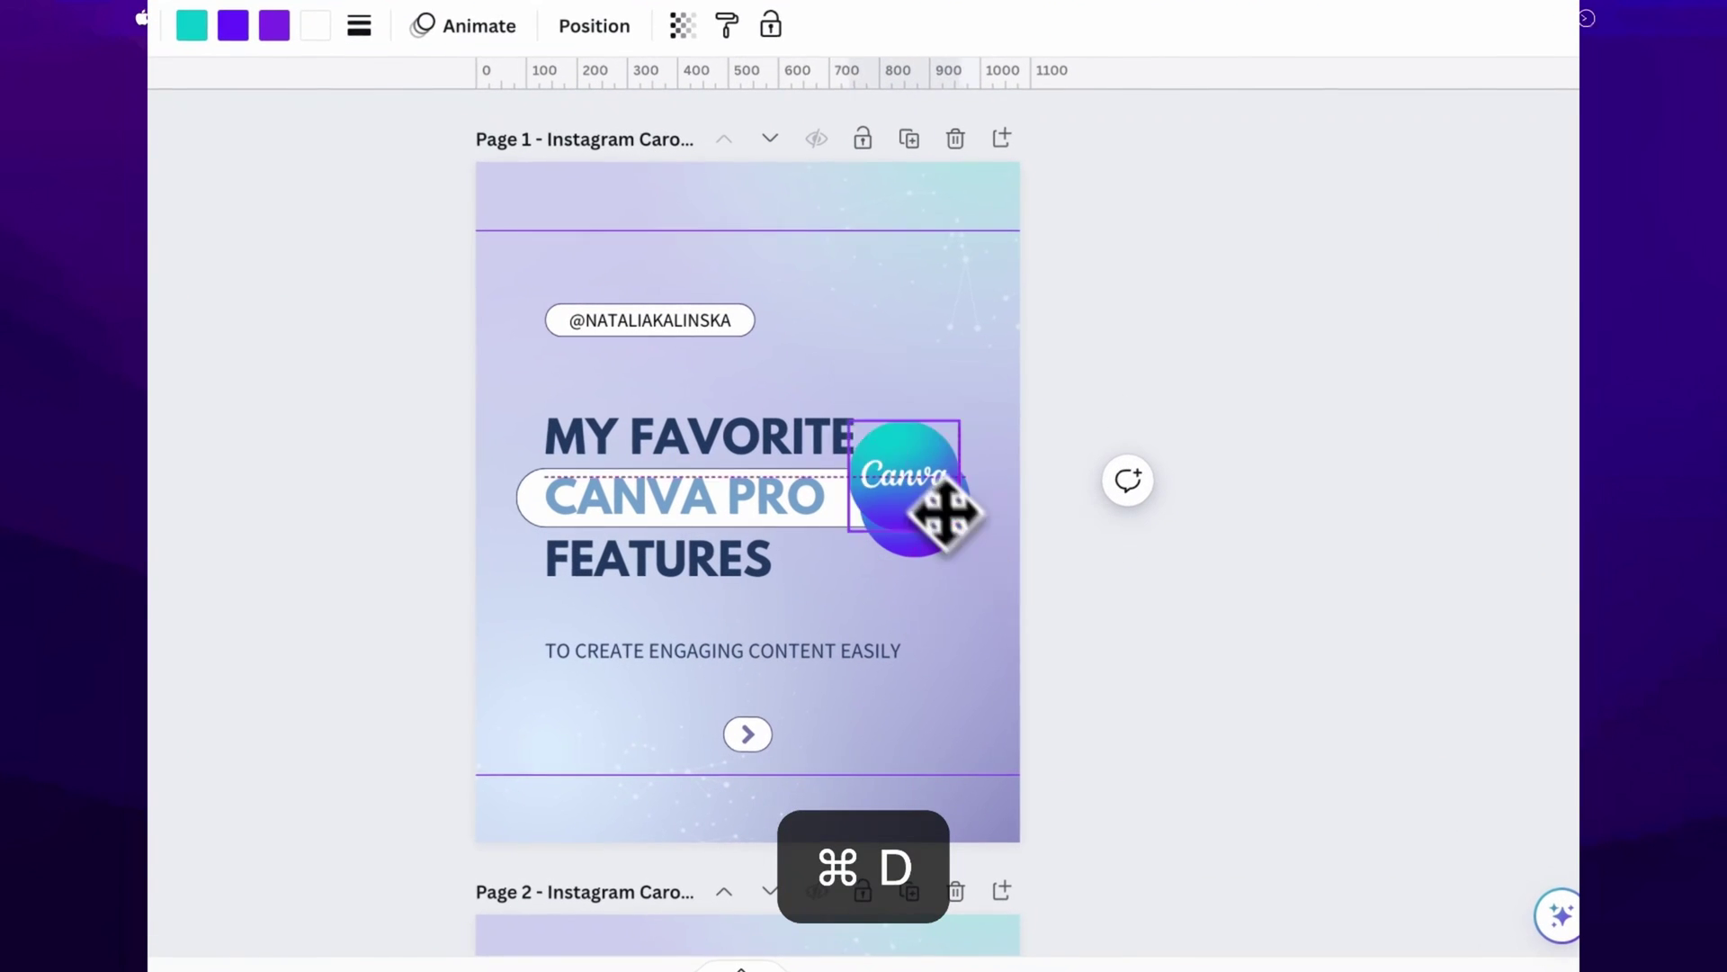
{"action": "key", "text": "BackSpace"}
- Select the three heading lines on page 1 of the Canva carousel and tidy up their spacing
{"action": "left_click", "coordinate": [936, 551]}
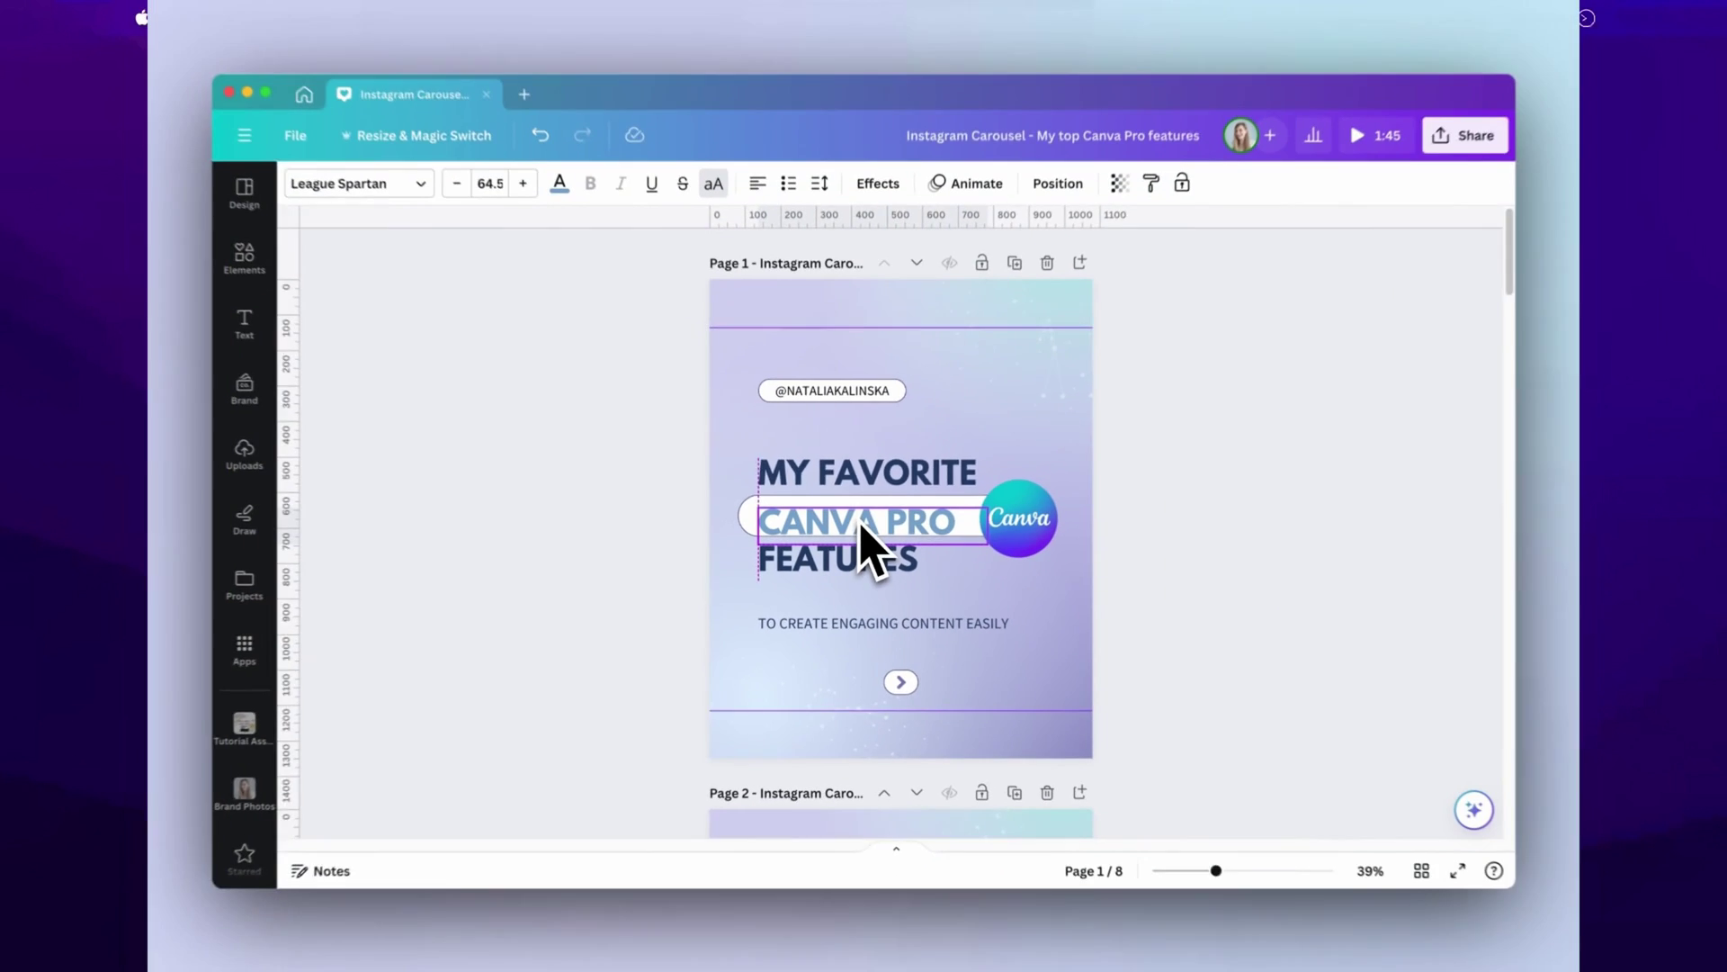
{"action": "left_click", "coordinate": [690, 493]}
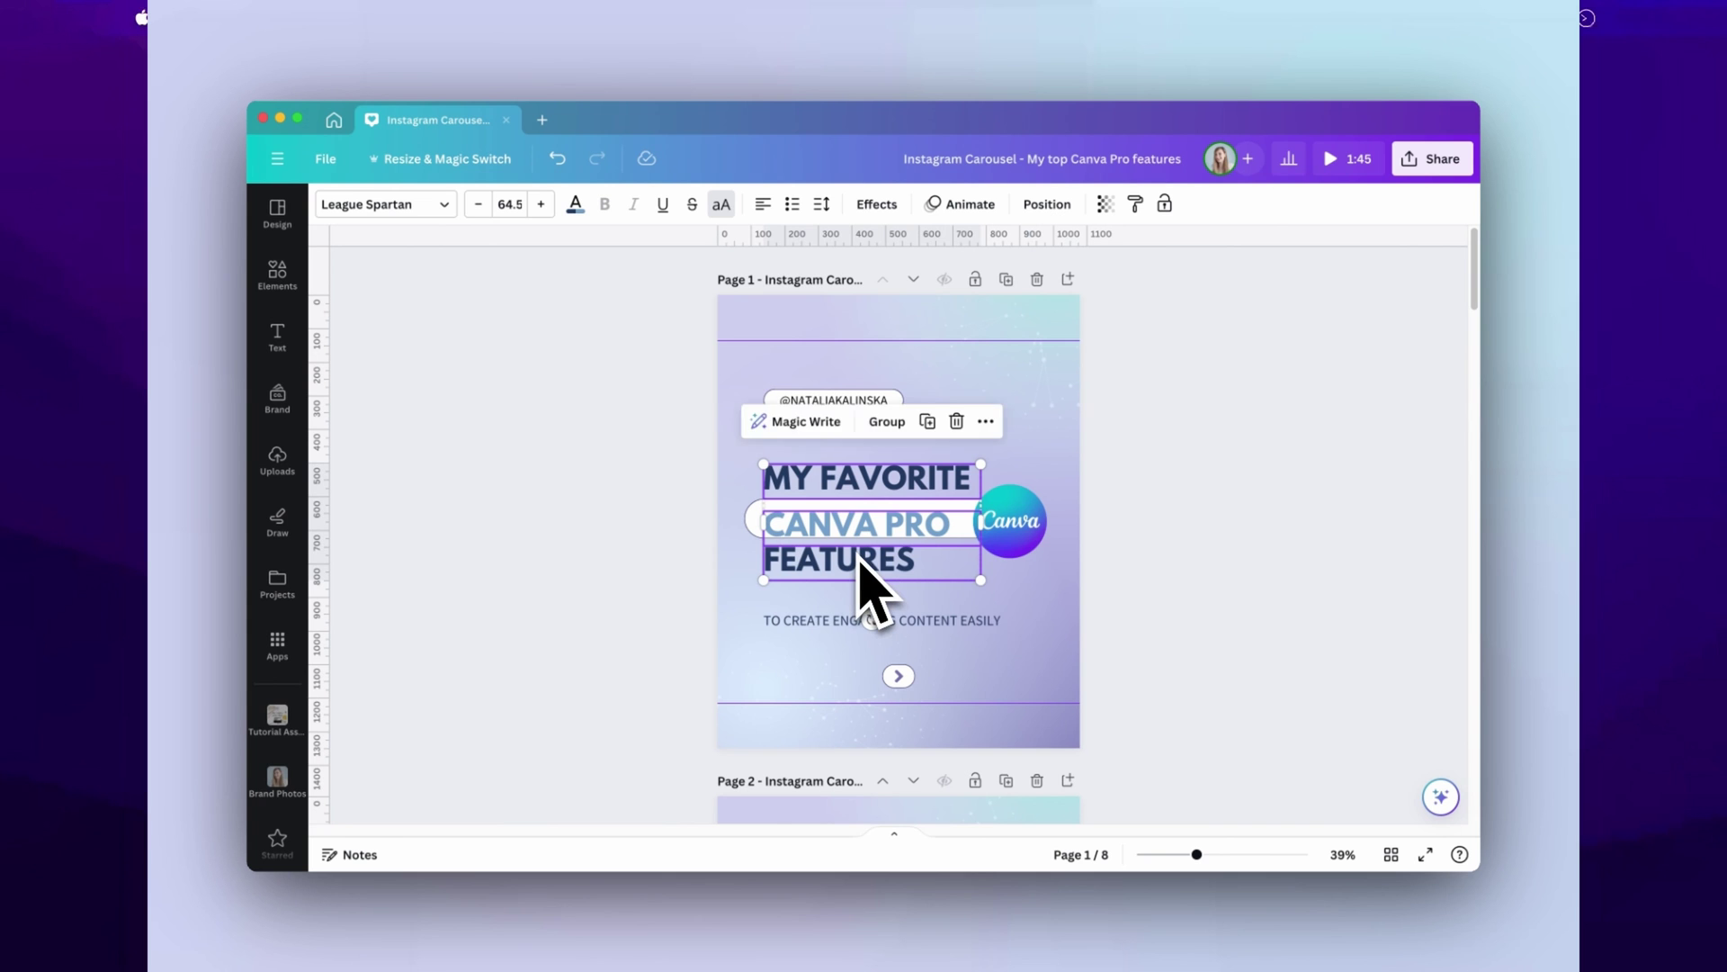
{"action": "key", "text": "shift+alt+t"}
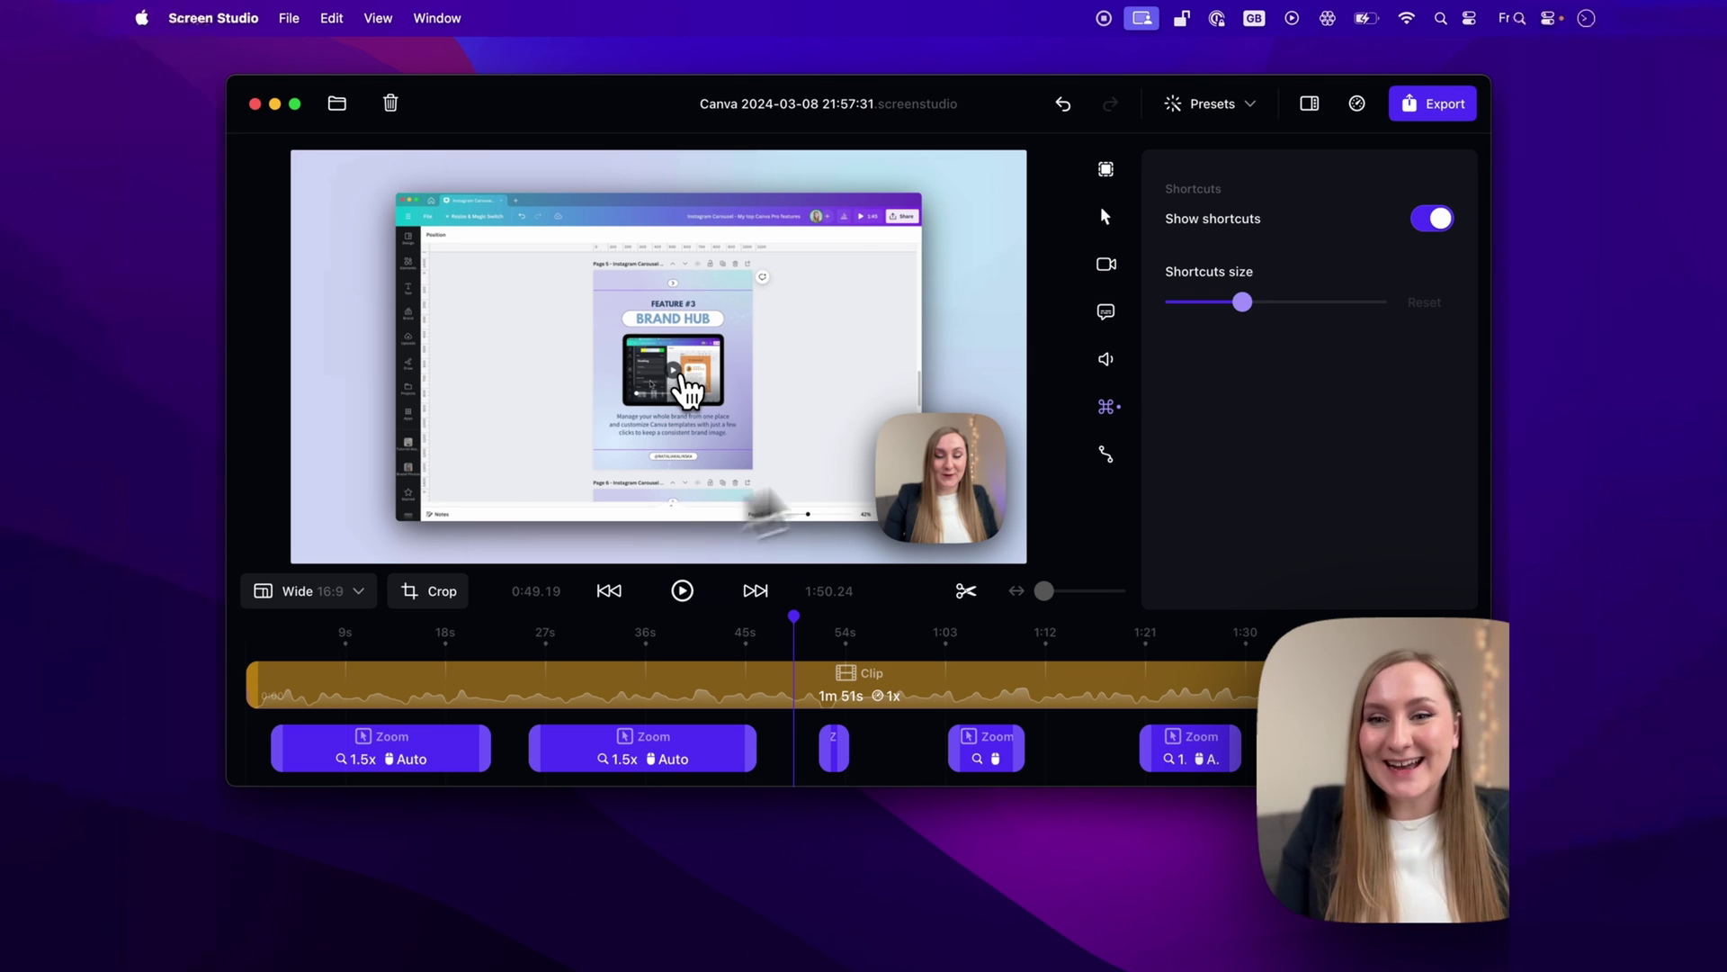
- Back in Screen Studio, increase the size of the displayed shortcuts and open the motion blur and animation settings
{"action": "left_click_drag", "start_coordinate": [1248, 321], "coordinate": [1271, 310]}
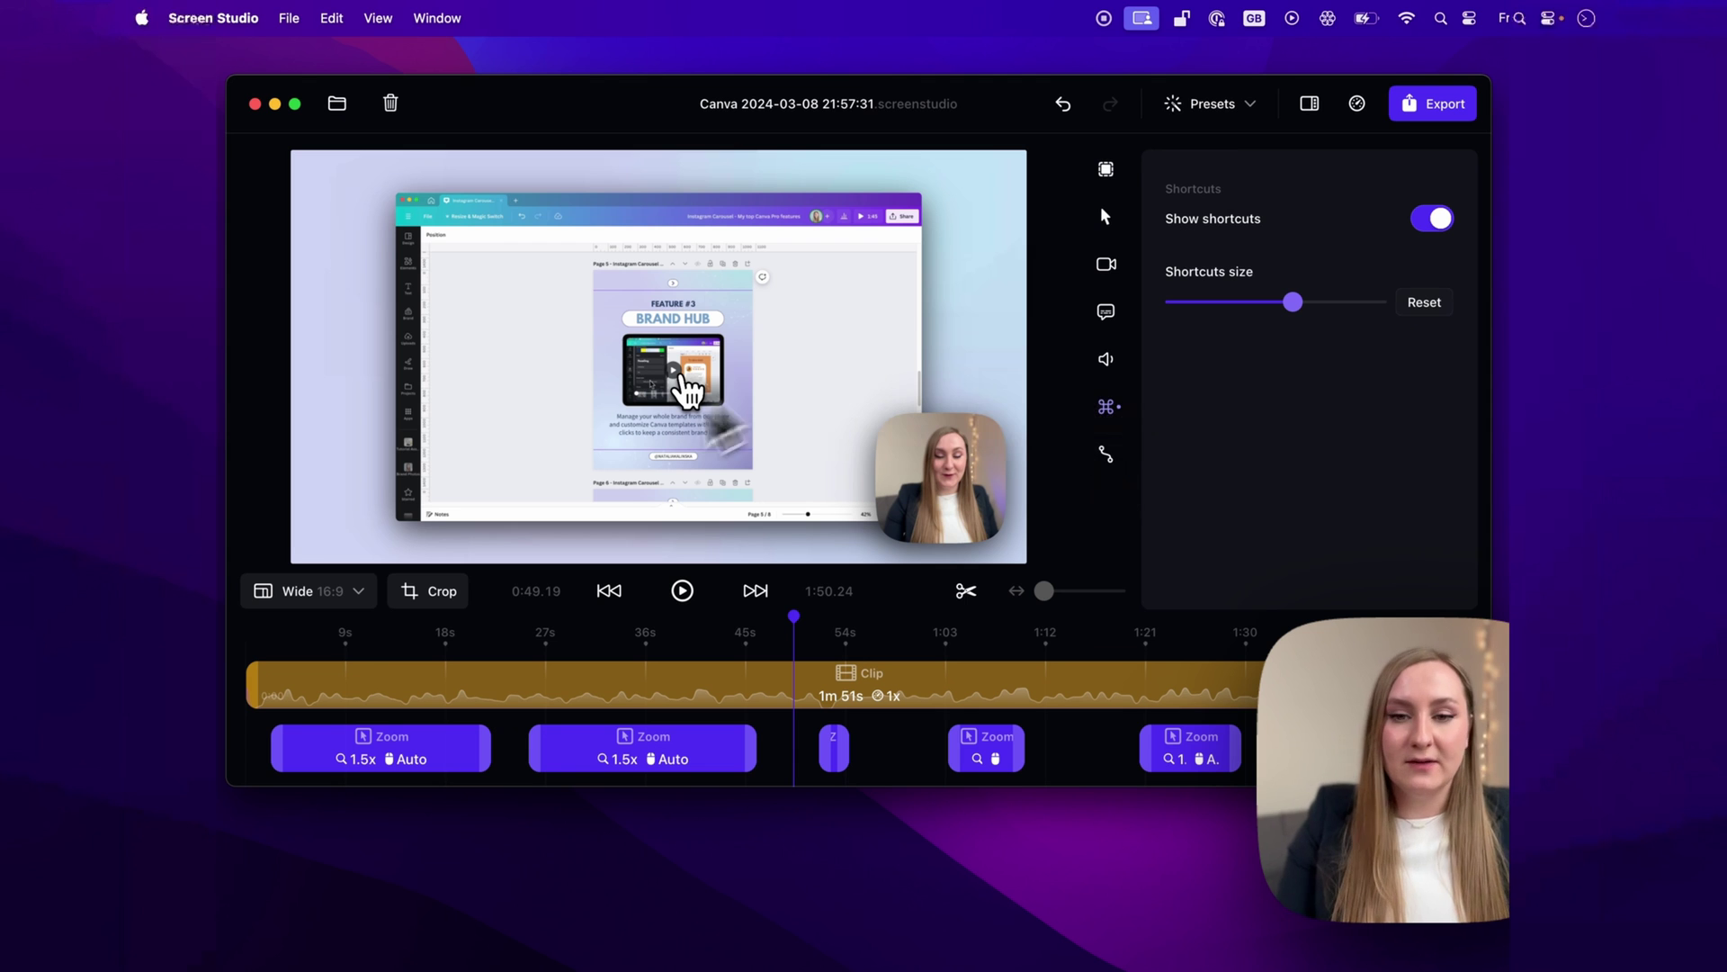
{"action": "left_click", "coordinate": [1112, 455]}
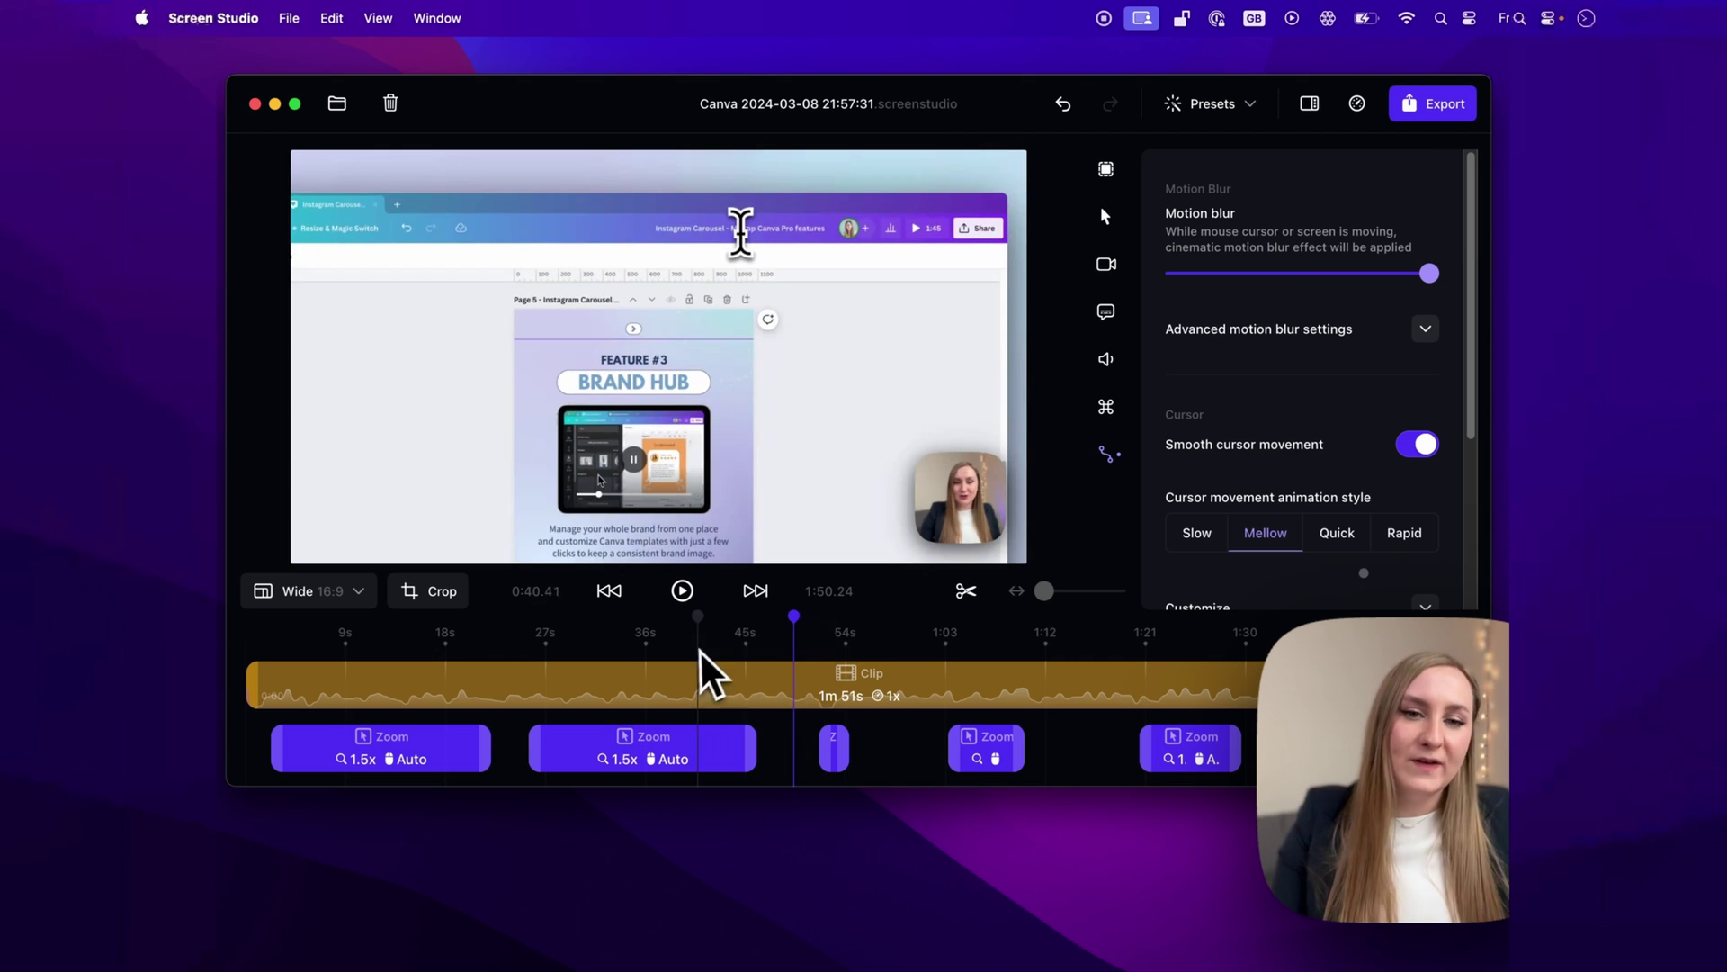
- Try the Slow and Rapid cursor movement animation styles on the recording and return to Mellow
{"action": "left_click", "coordinate": [874, 662]}
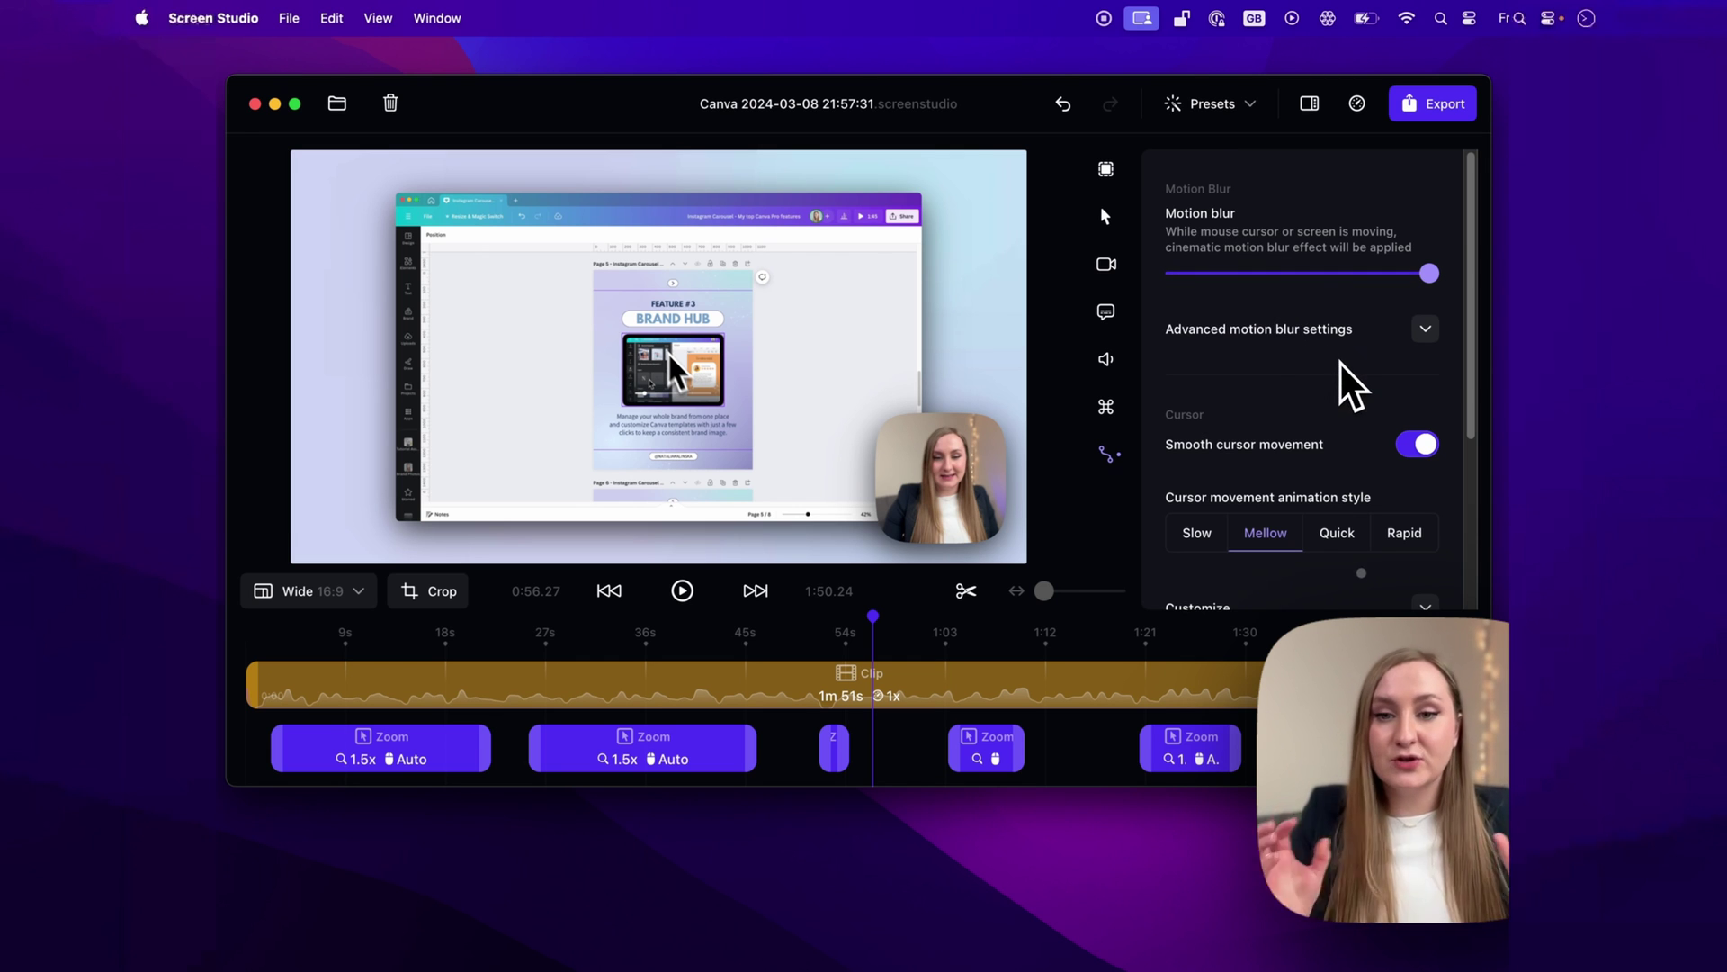
{"action": "scroll", "coordinate": [1349, 382], "scroll_direction": "down", "scroll_amount": 5}
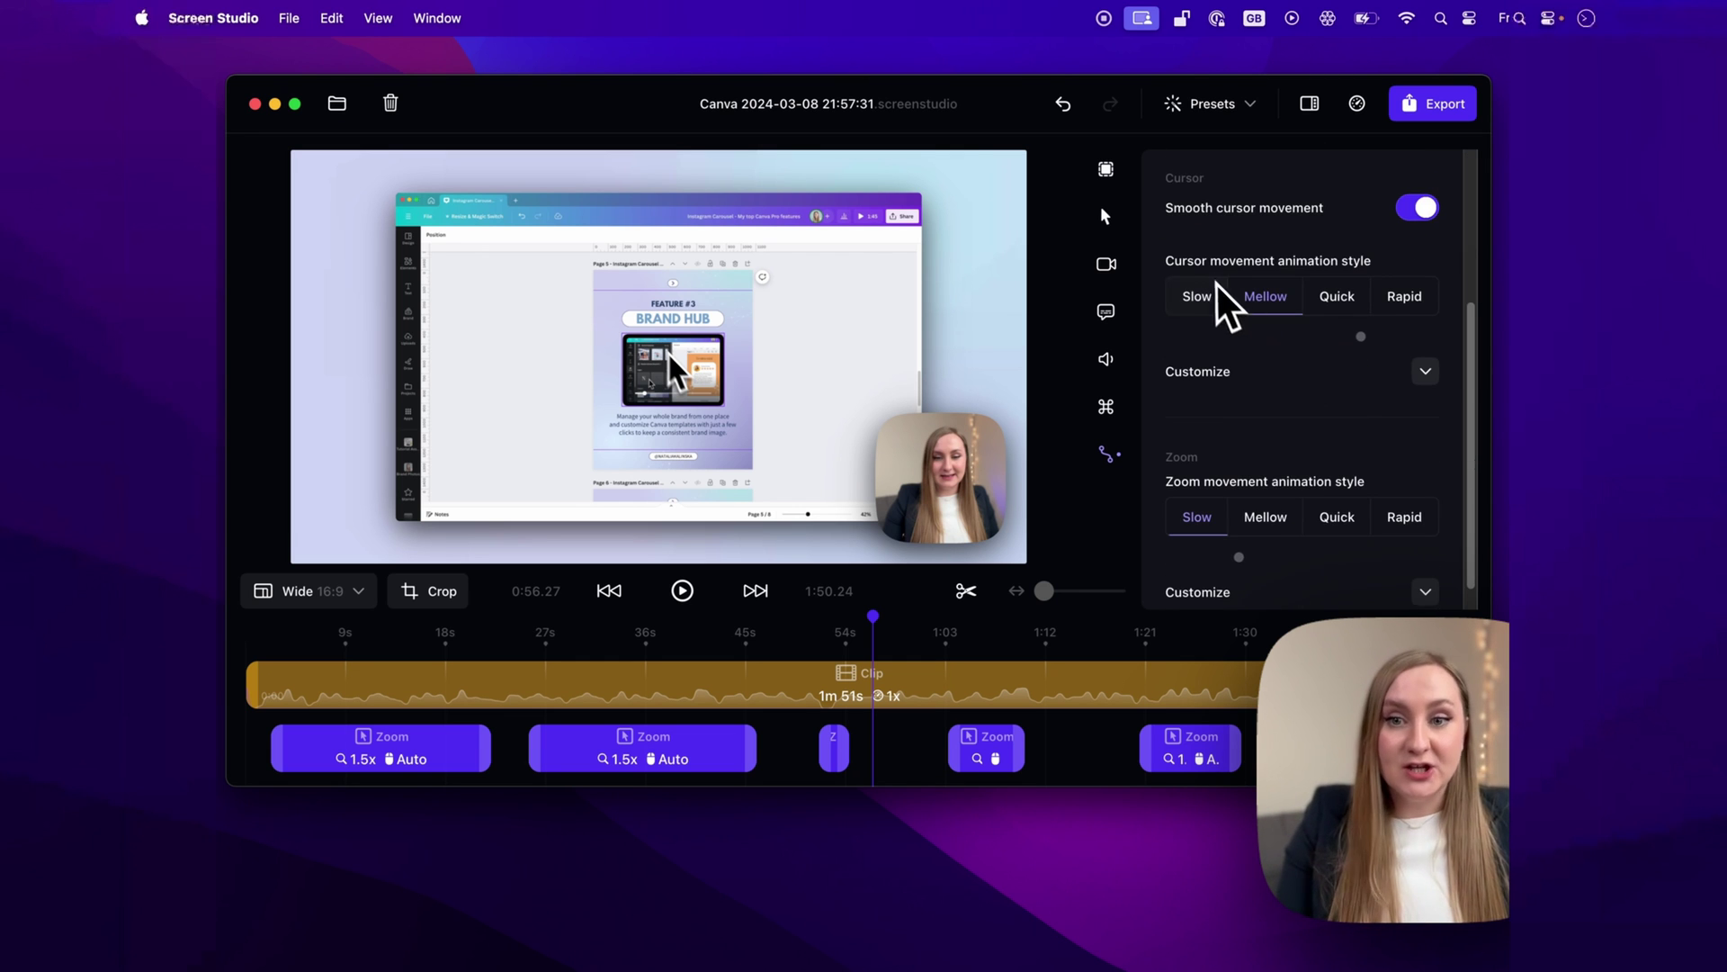
{"action": "left_click", "coordinate": [1289, 299]}
{"action": "scroll", "coordinate": [1278, 385], "scroll_direction": "up", "scroll_amount": 2}
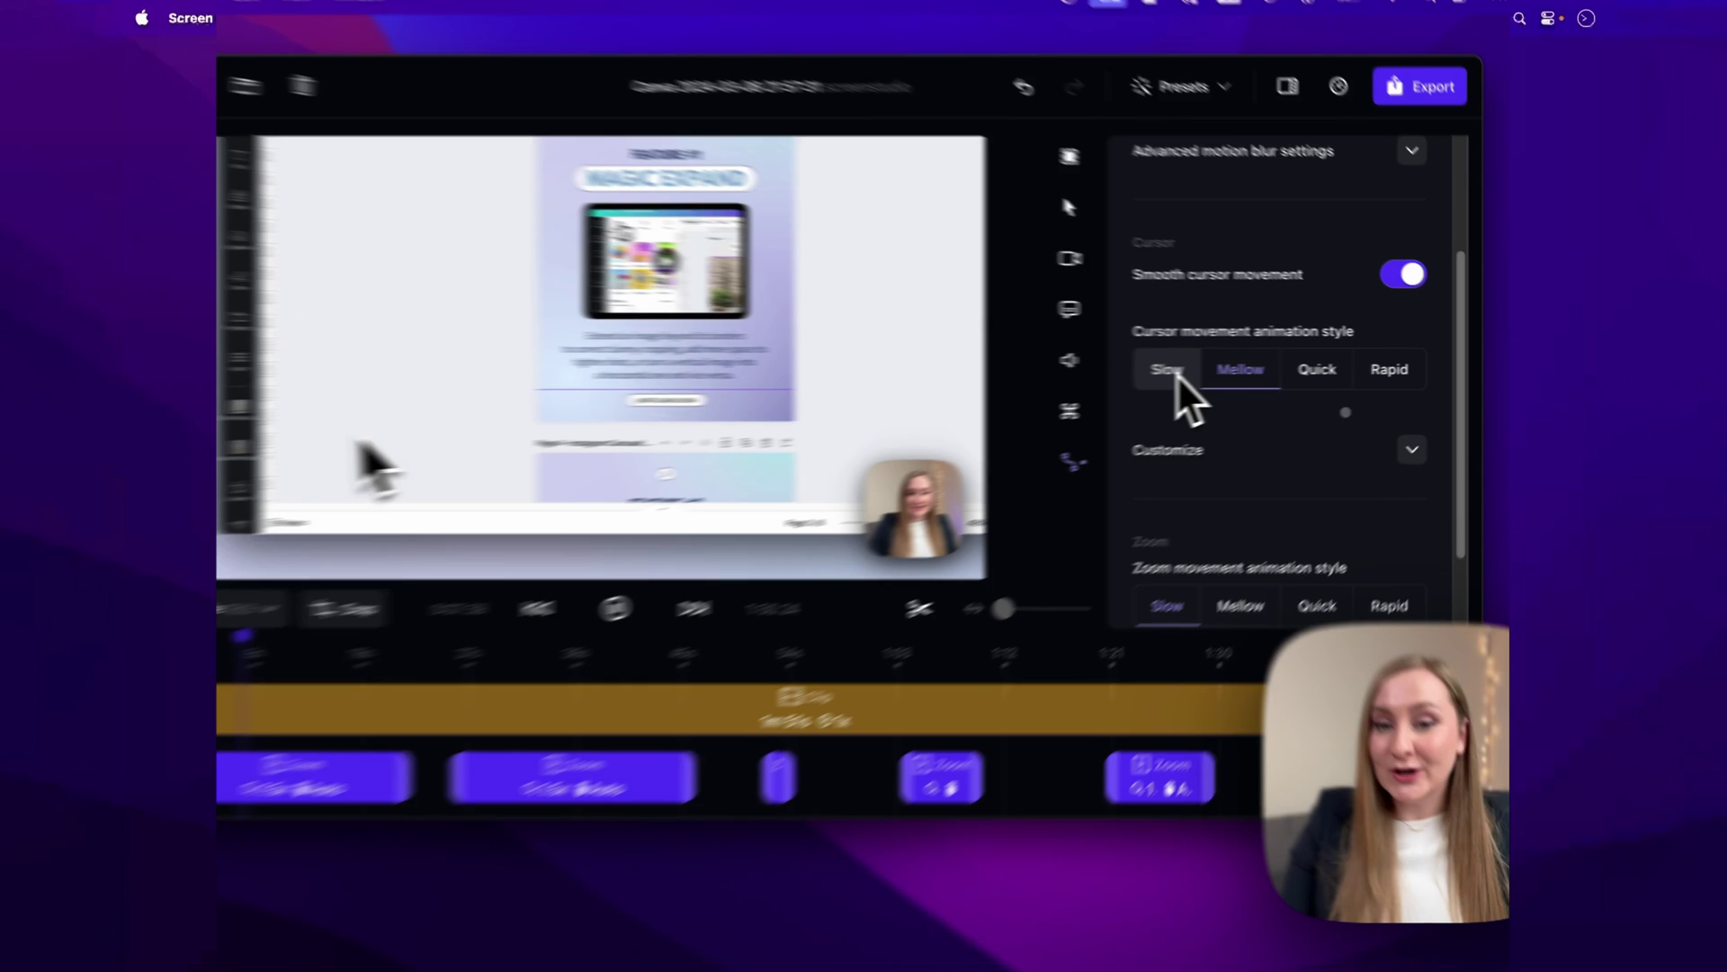
{"action": "left_click", "coordinate": [1175, 376]}
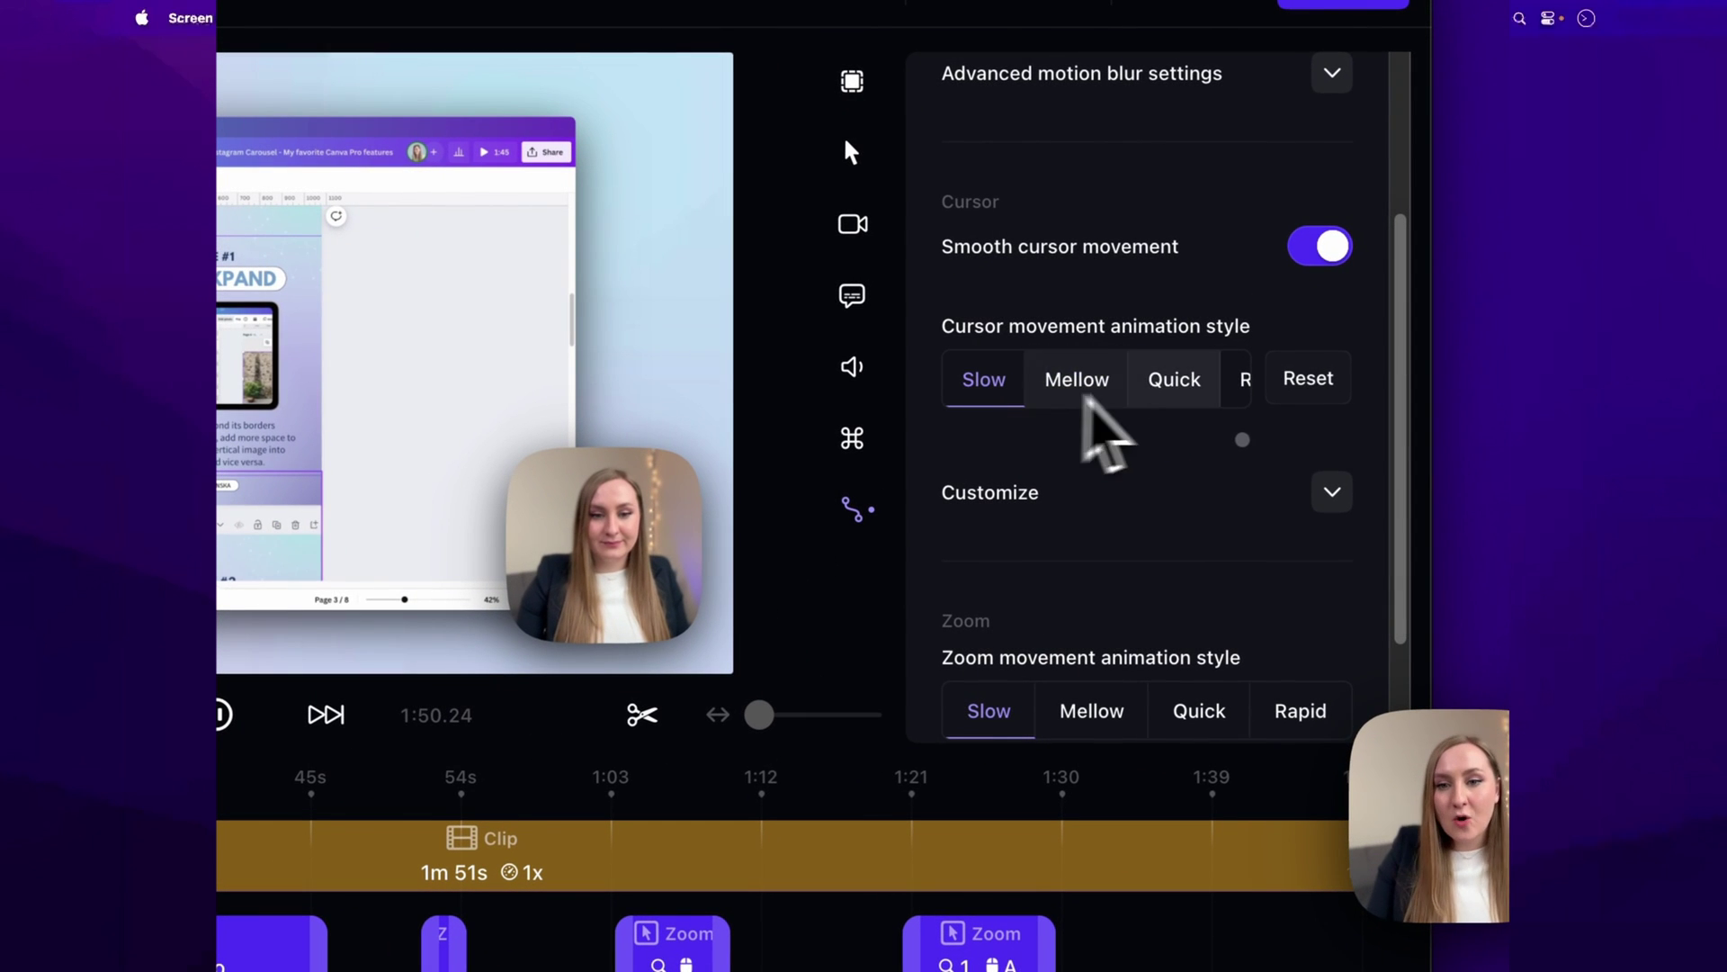
{"action": "left_click", "coordinate": [1178, 389]}
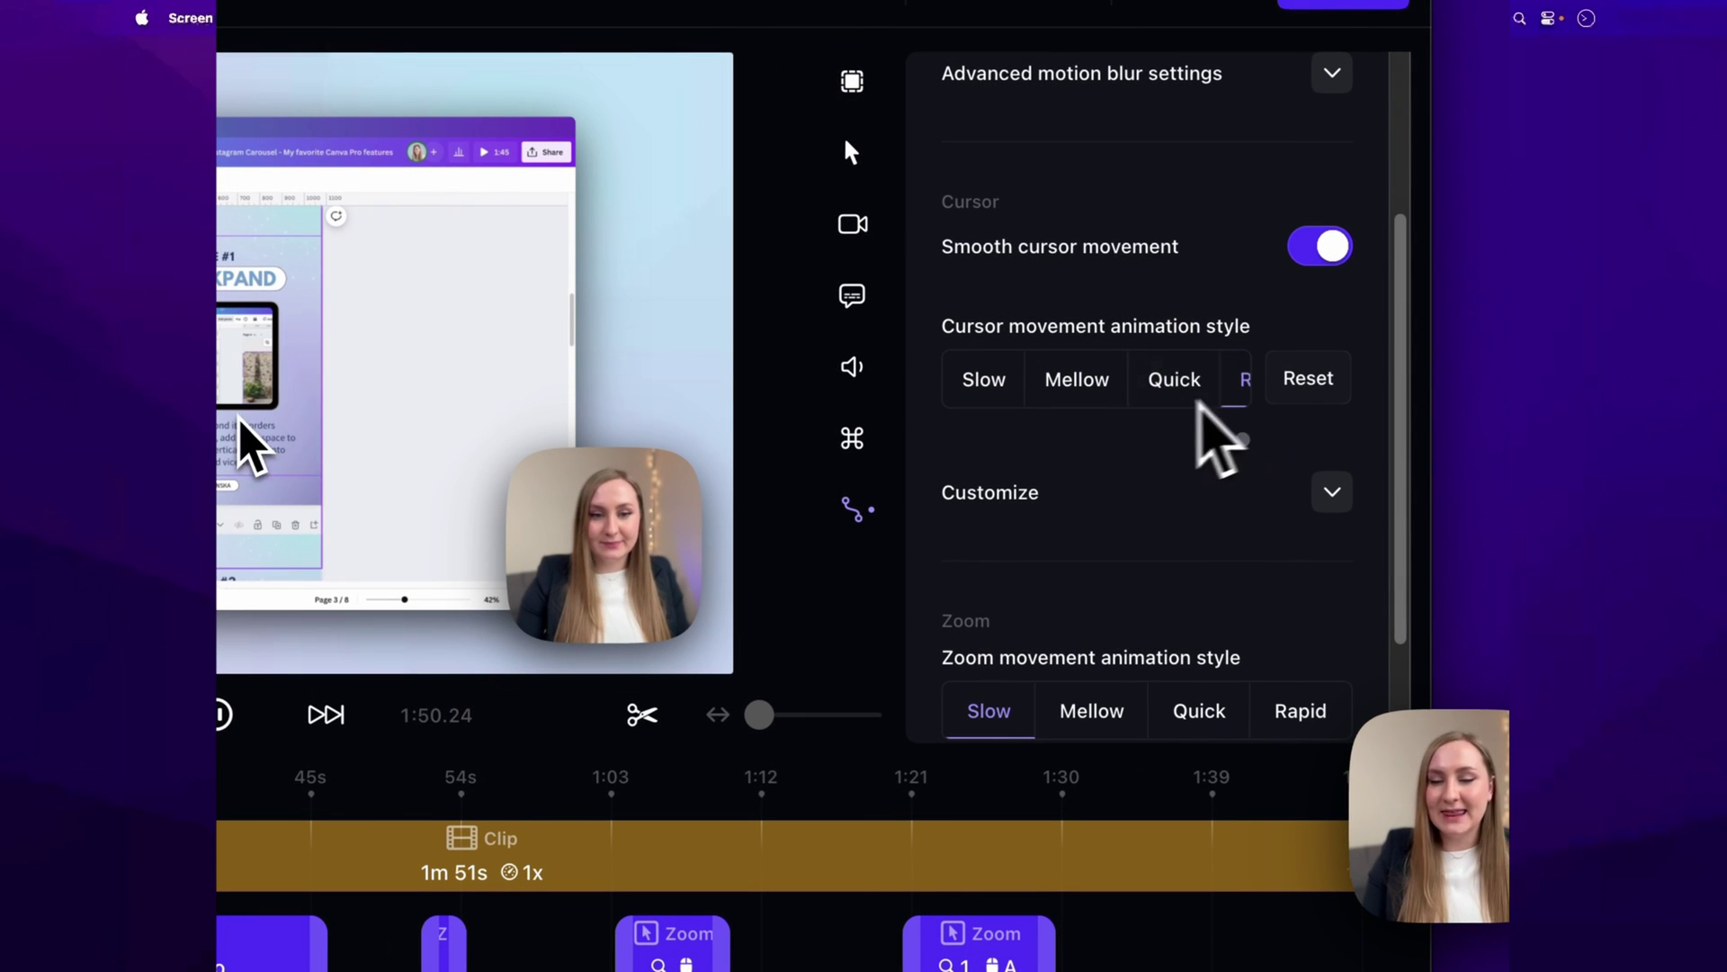
{"action": "left_click", "coordinate": [1100, 402]}
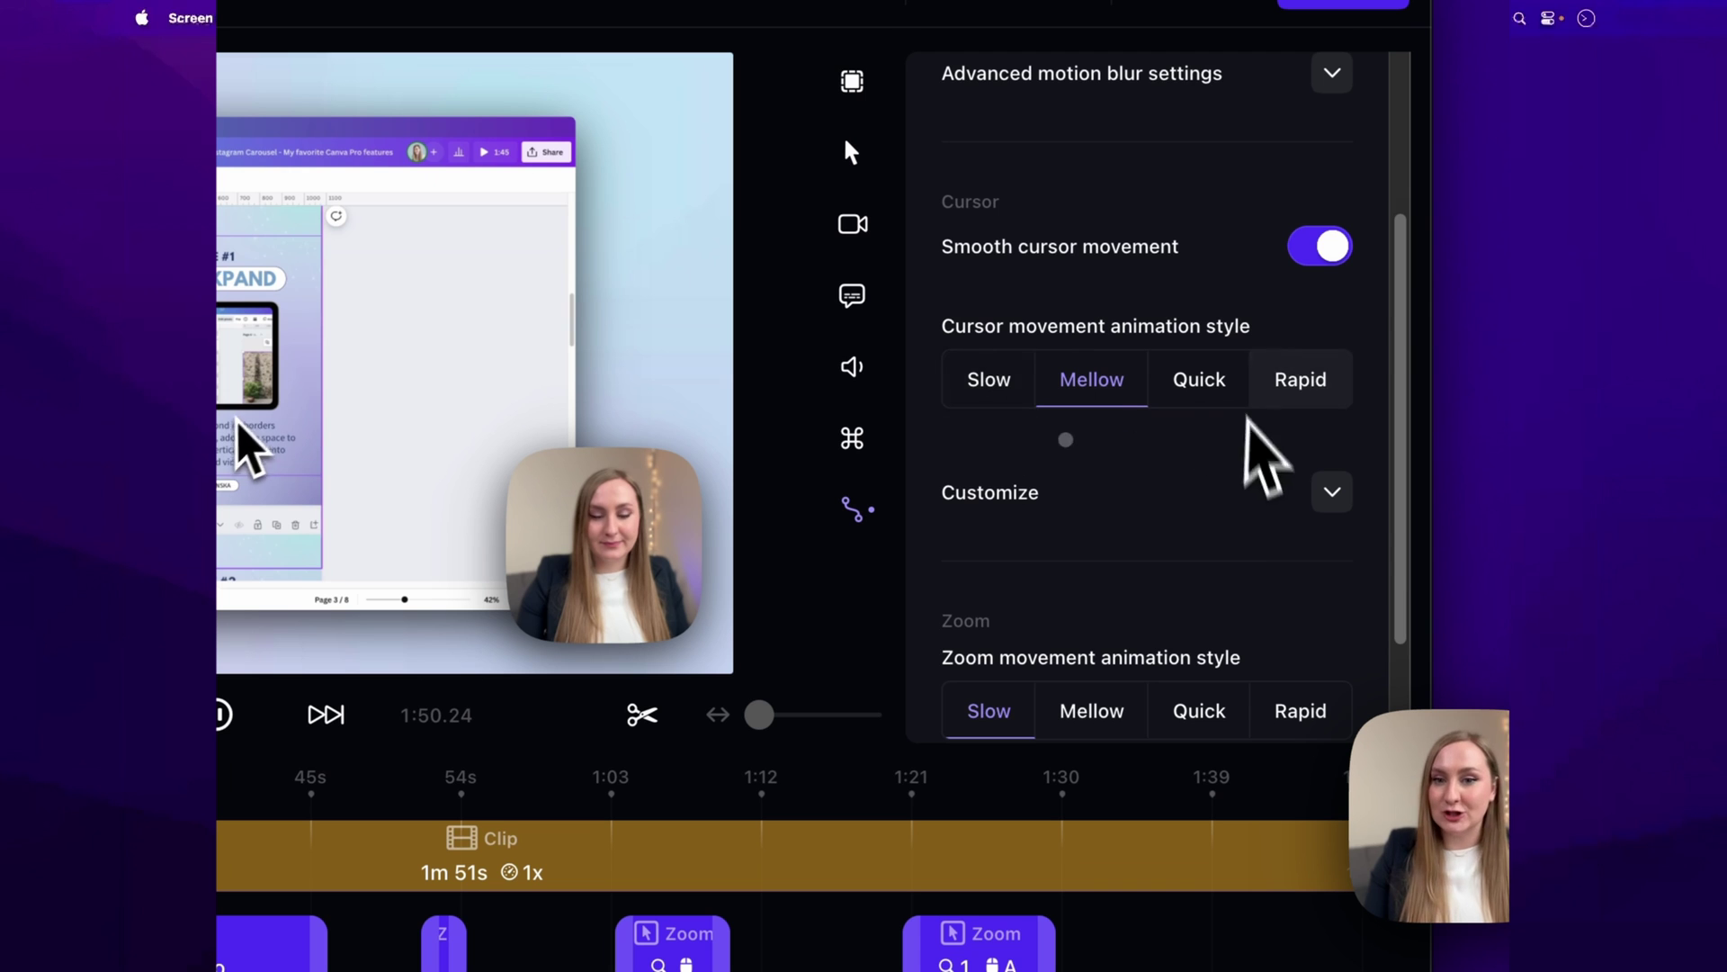
- Set the zoom movement animation style to Mellow
{"action": "scroll", "coordinate": [1250, 504], "scroll_direction": "down", "scroll_amount": 3}
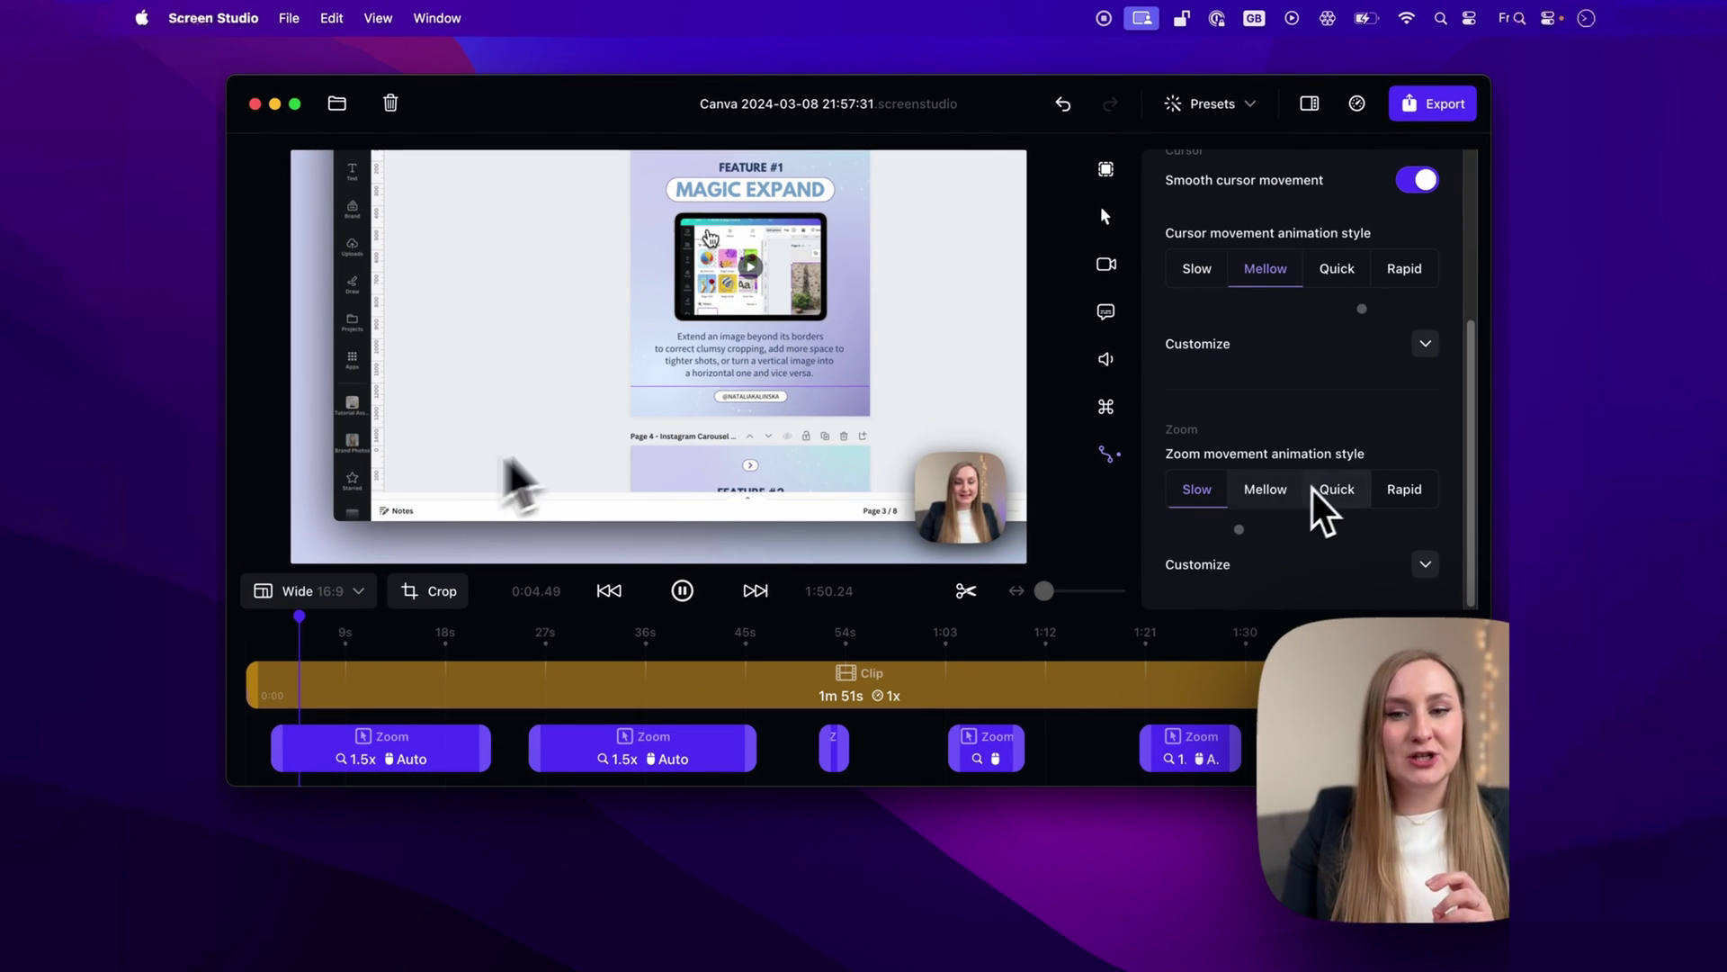
{"action": "left_click", "coordinate": [1274, 495]}
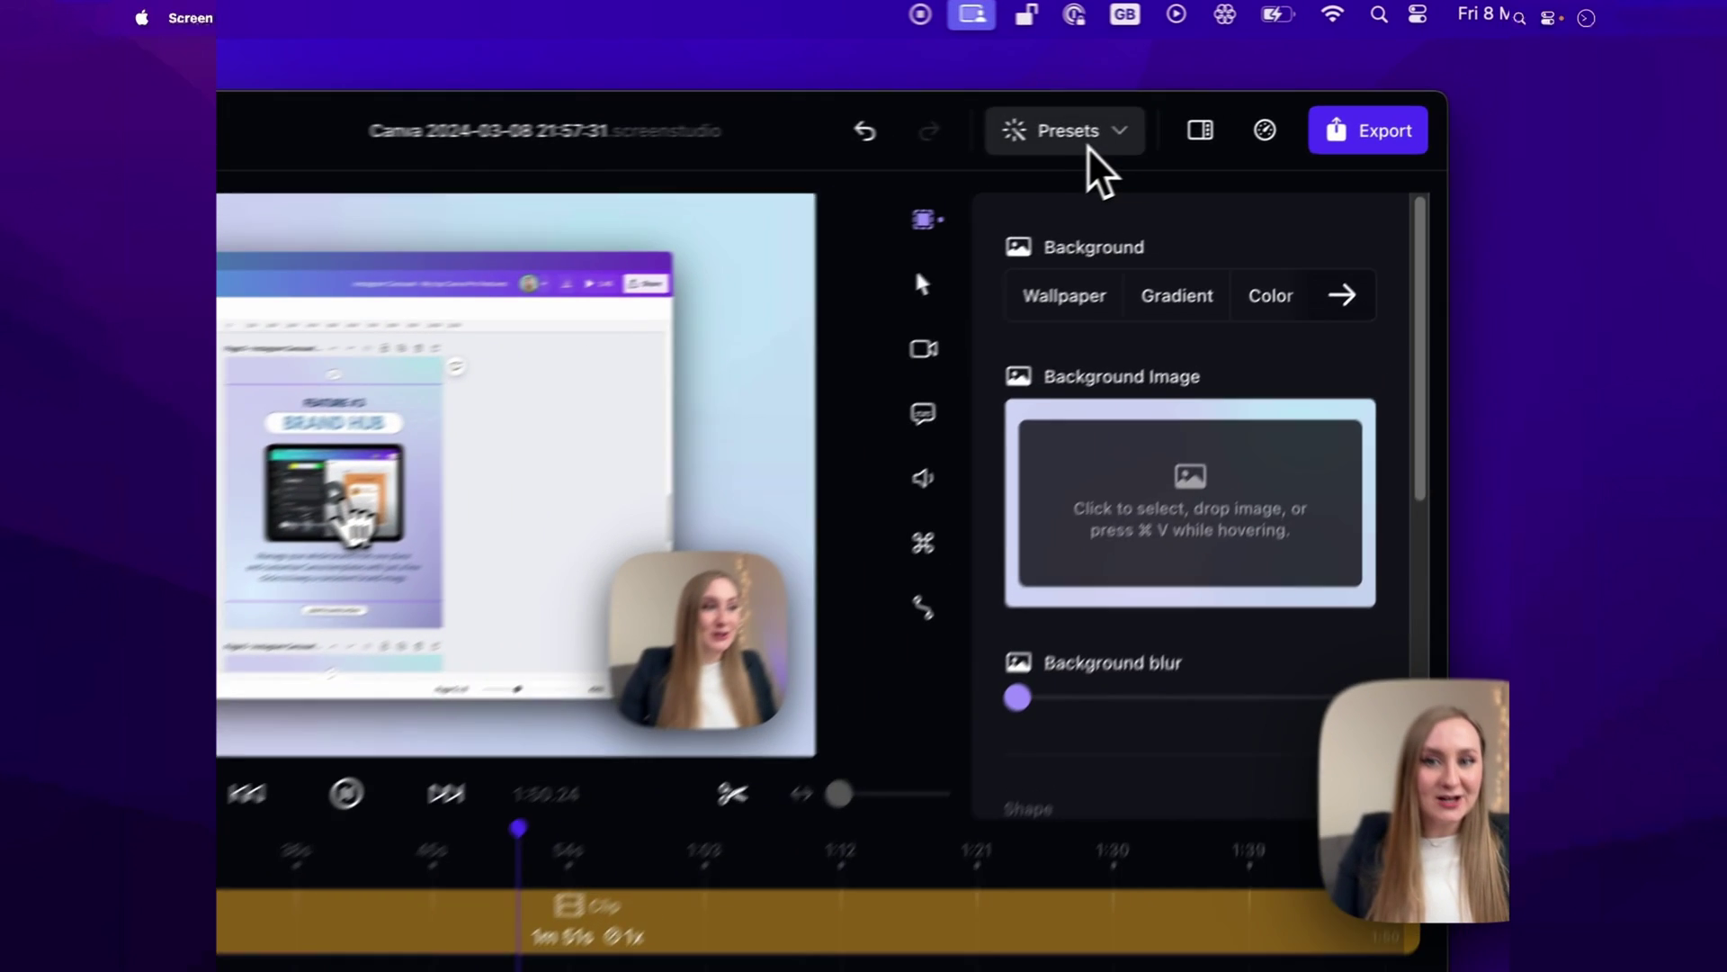
- Try the saved presets on the recording, including the YouTube B-Roll one, and close the preset list
{"action": "left_click", "coordinate": [1088, 144]}
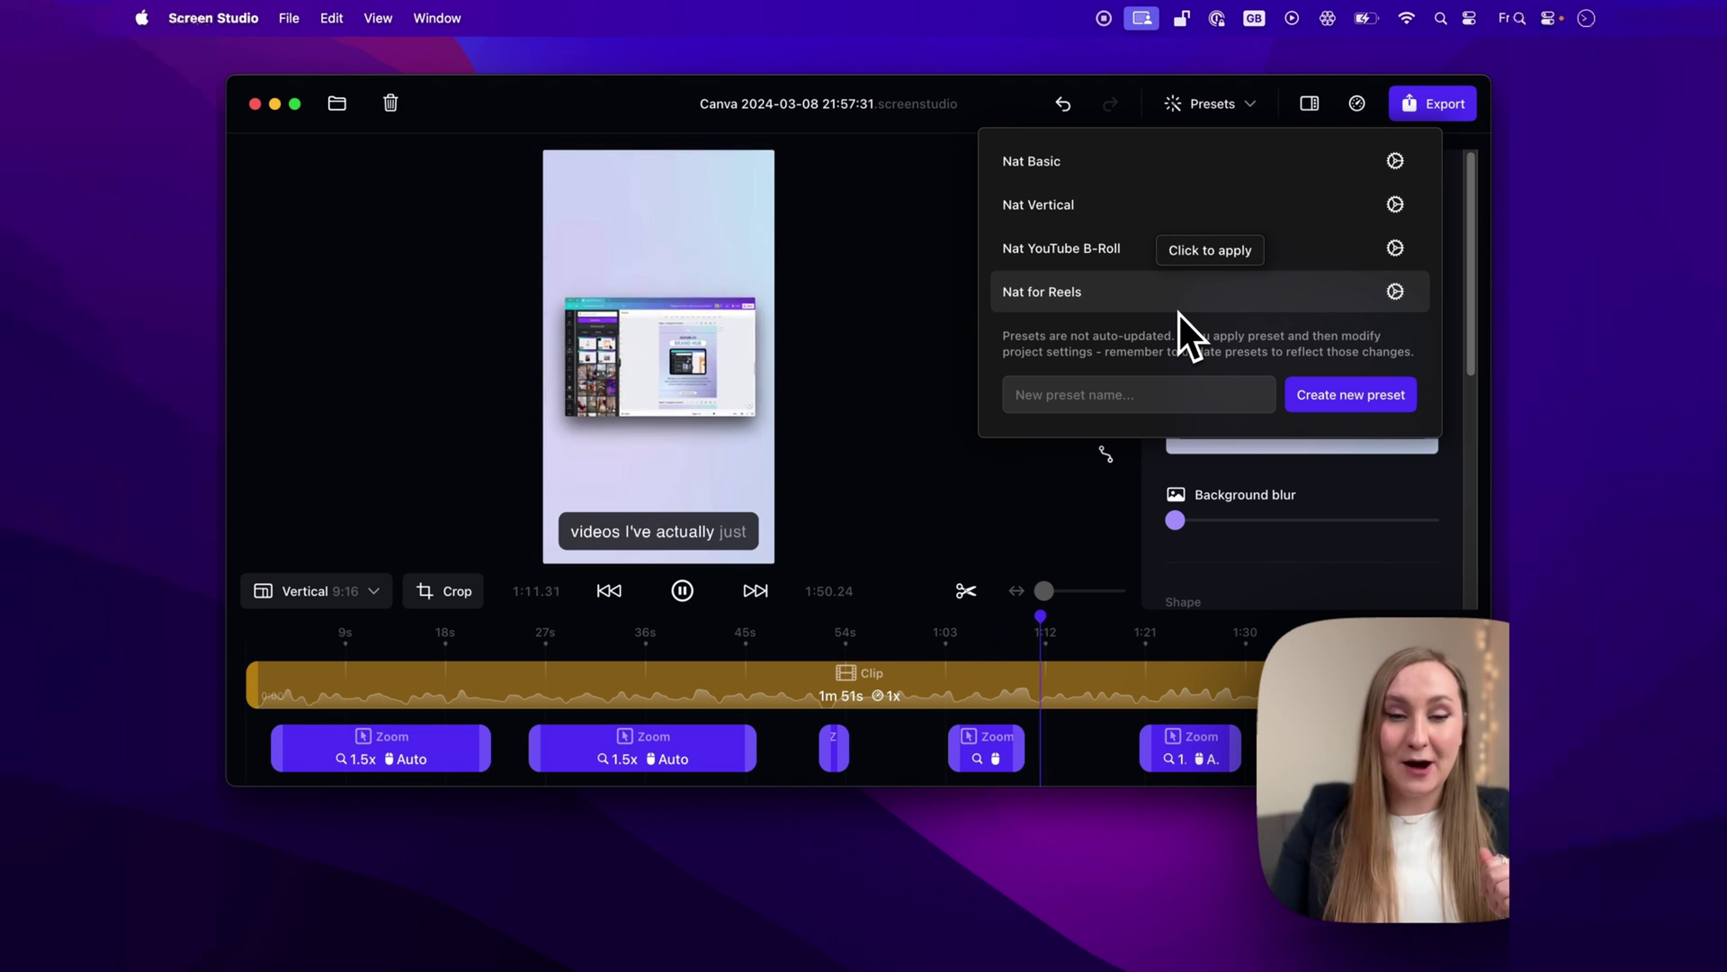
{"action": "left_click", "coordinate": [1365, 256]}
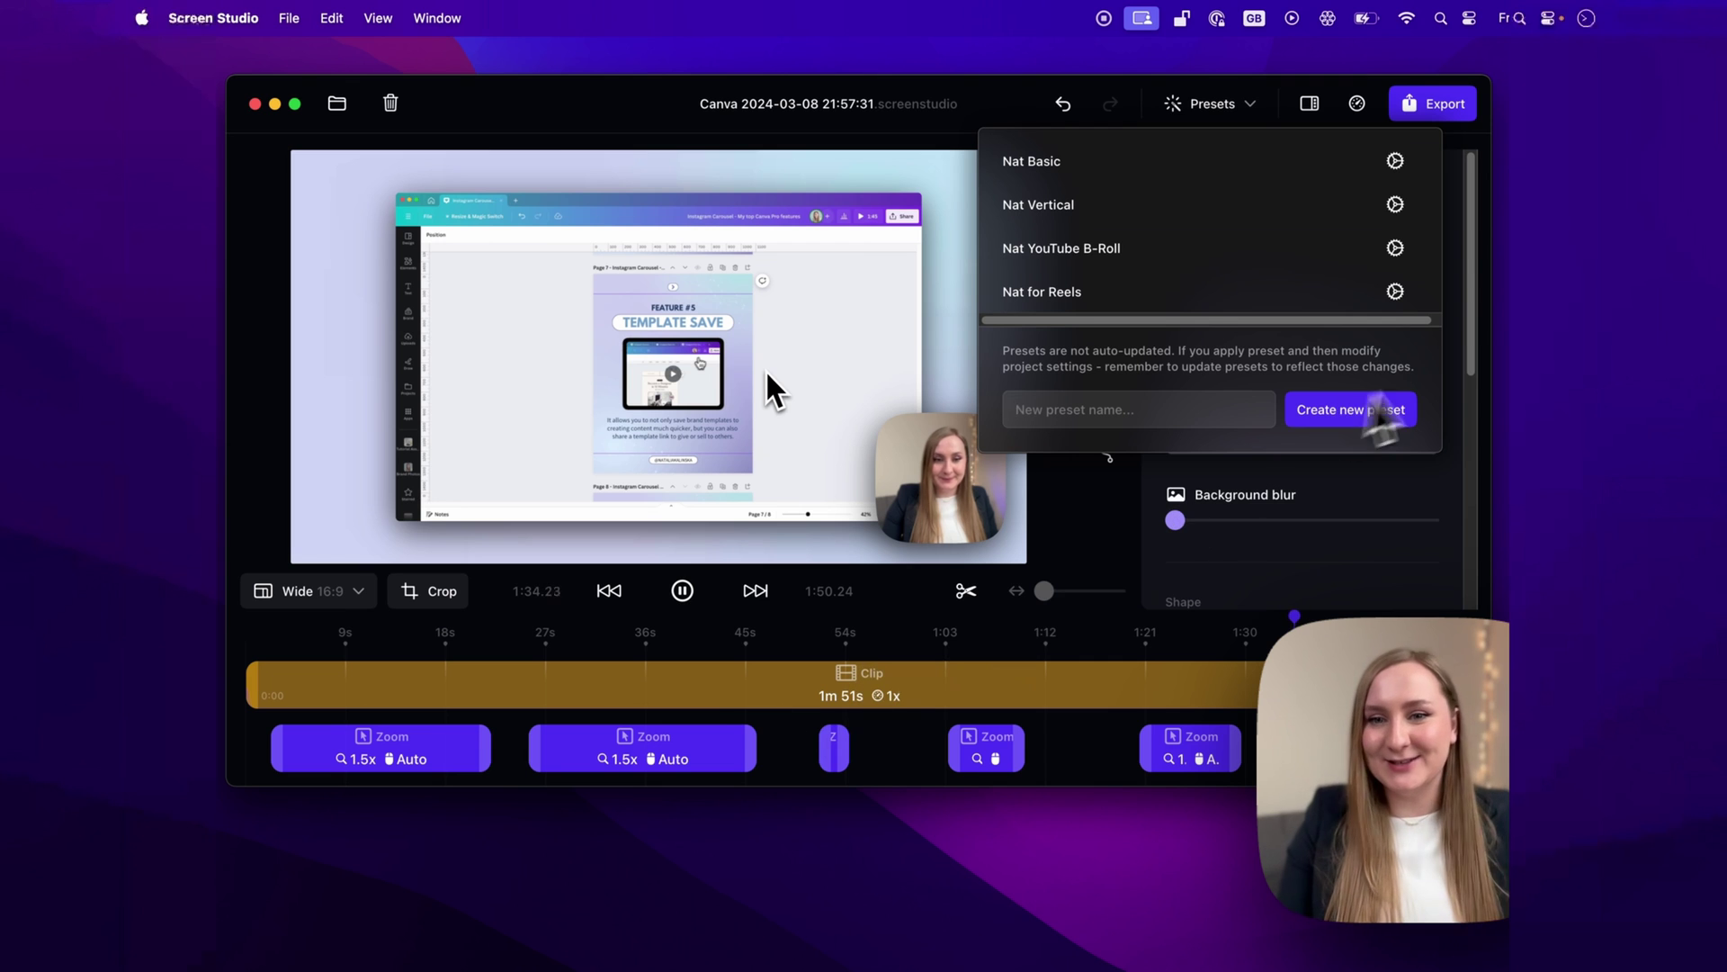
{"action": "left_click", "coordinate": [1483, 167]}
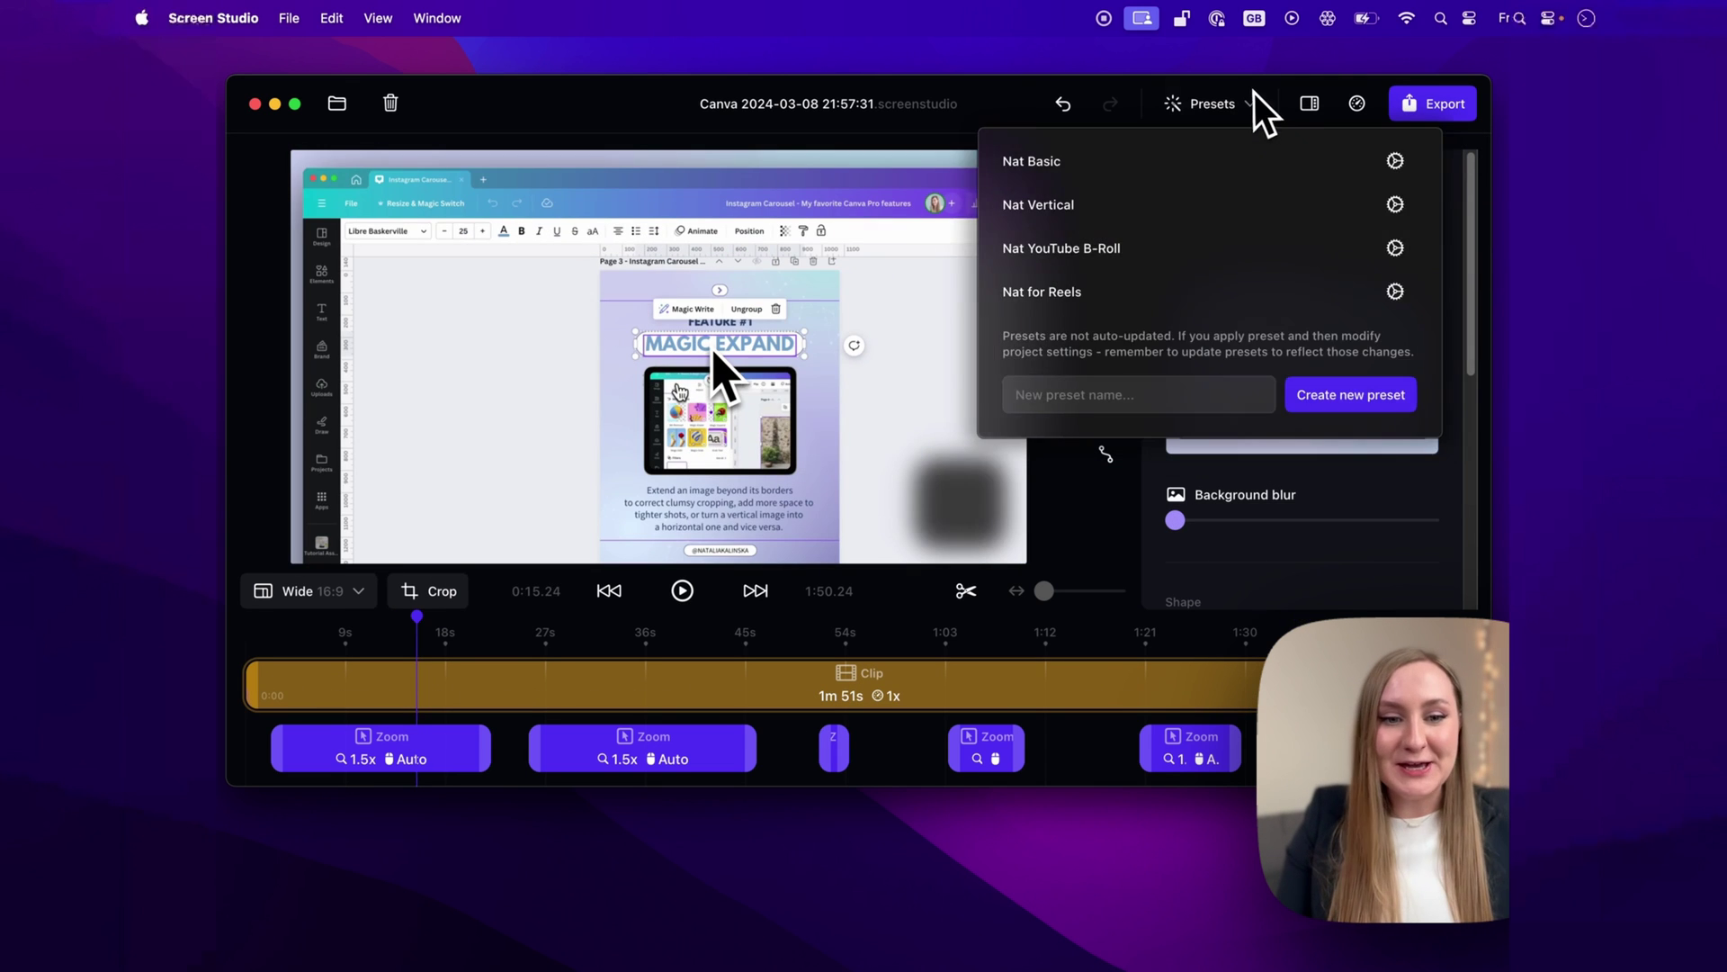
{"action": "left_click", "coordinate": [1223, 106]}
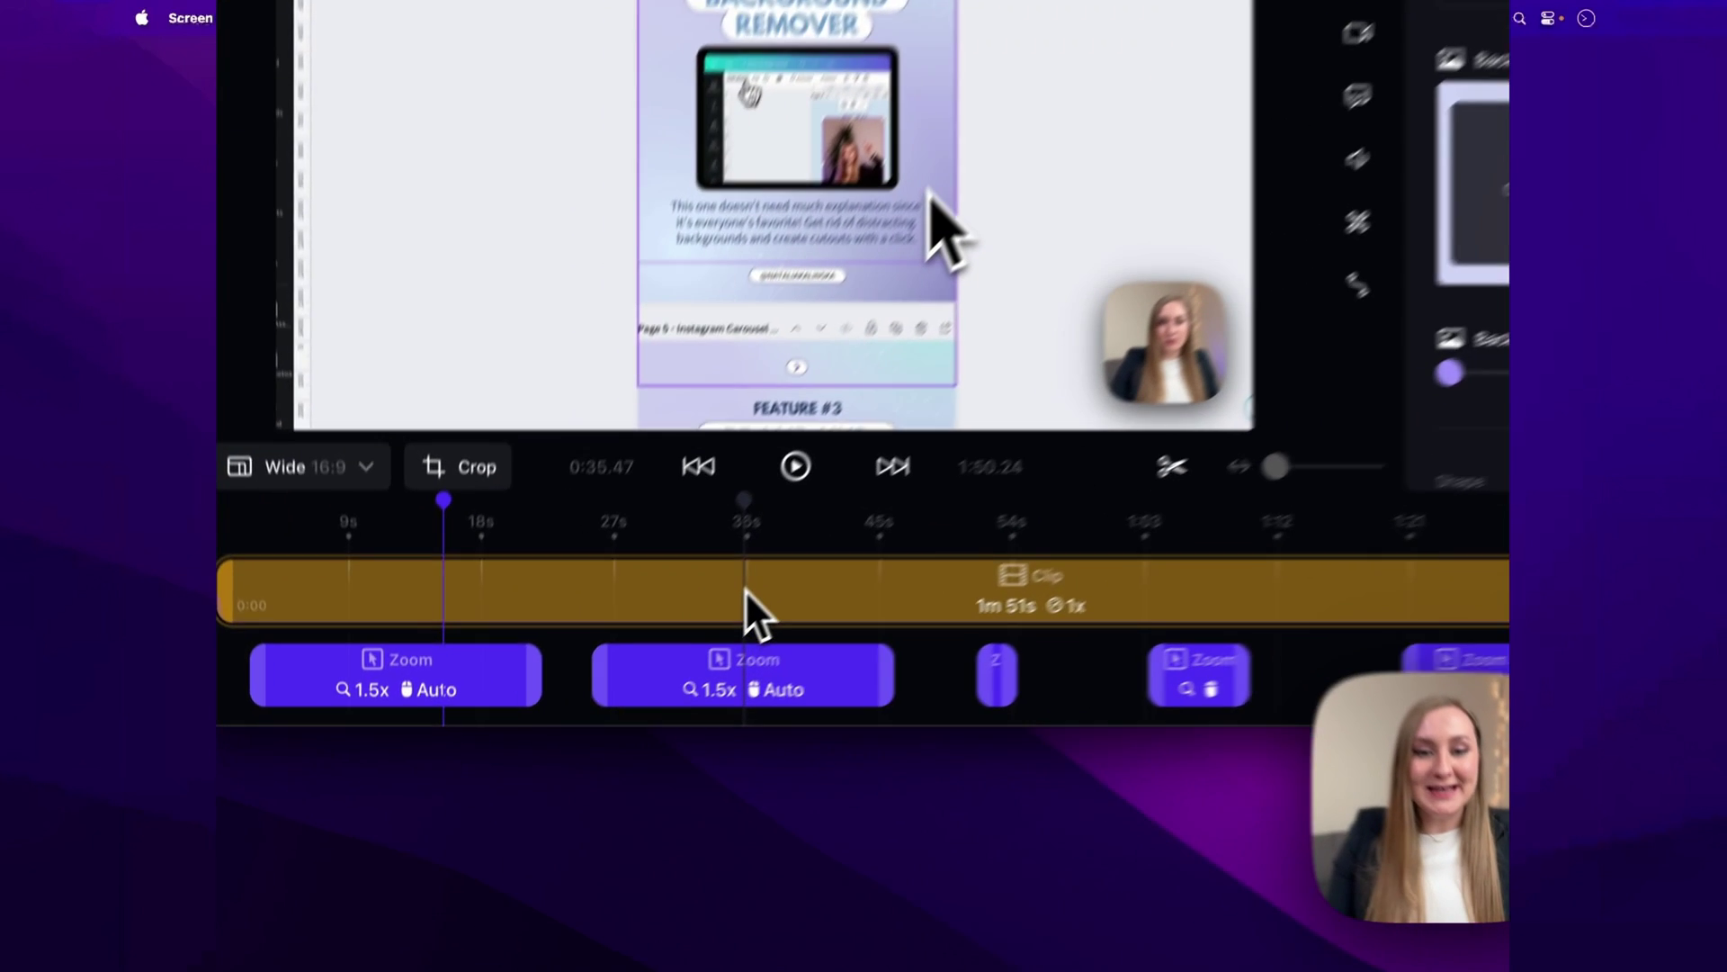
- Move to about 0:23 on the timeline and review the clip's speed, volume and split options without changing them
{"action": "left_click", "coordinate": [642, 693]}
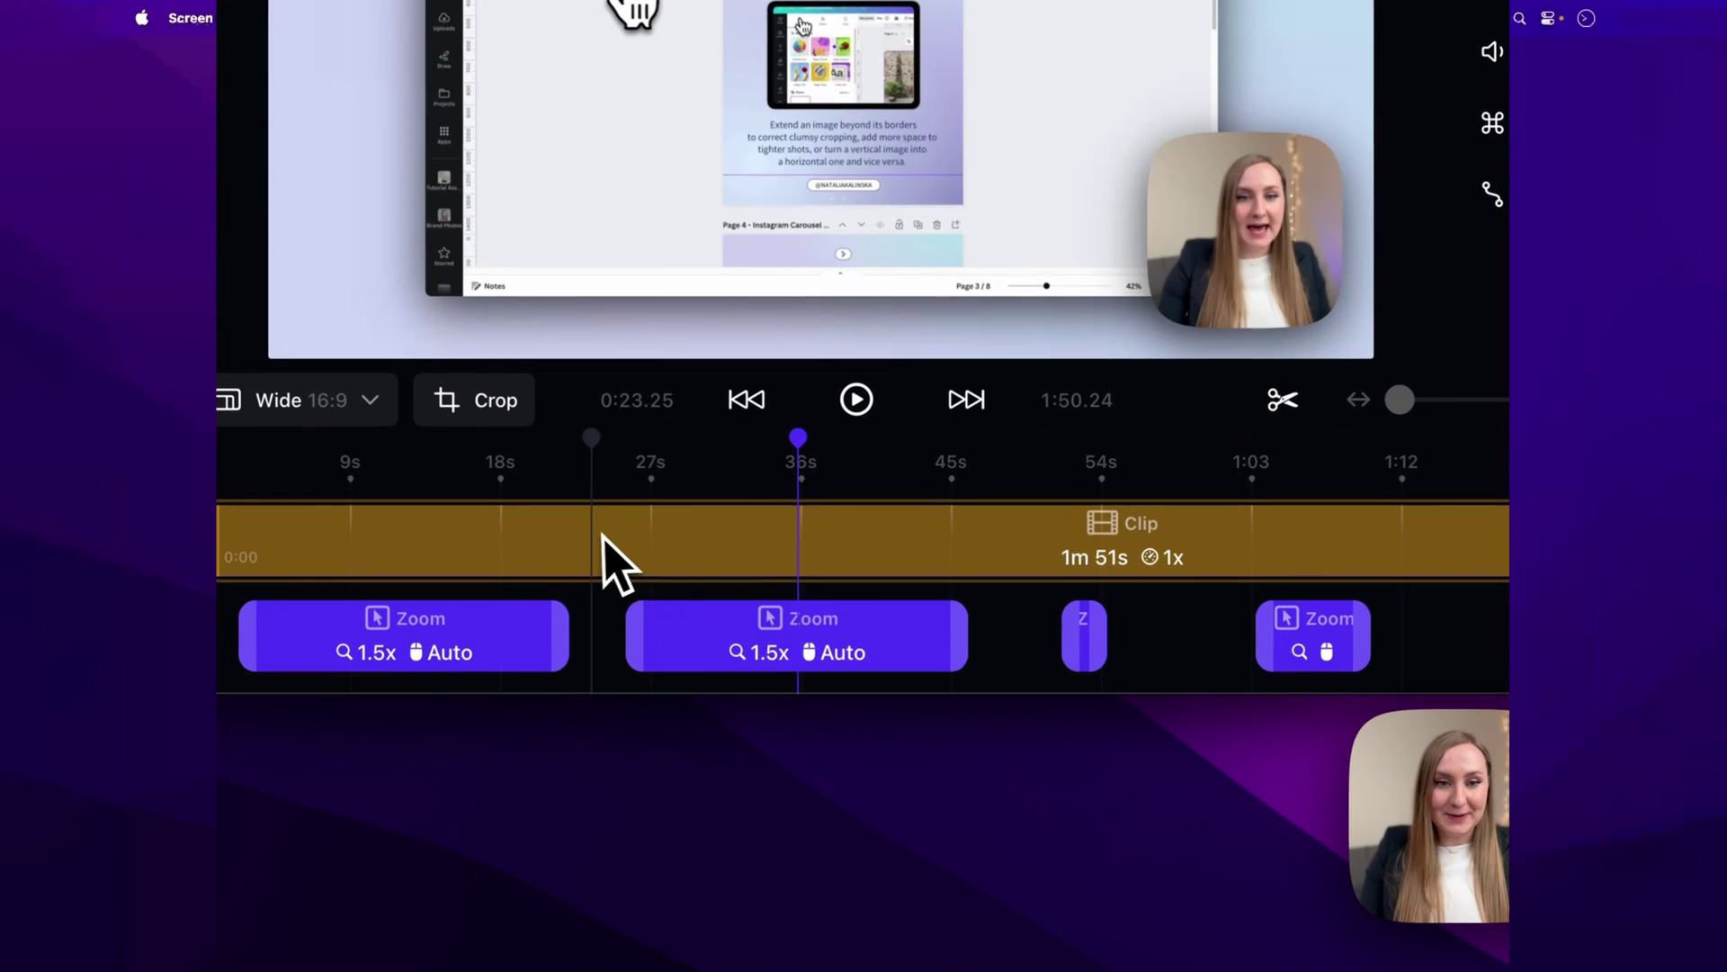
{"action": "left_click", "coordinate": [593, 550]}
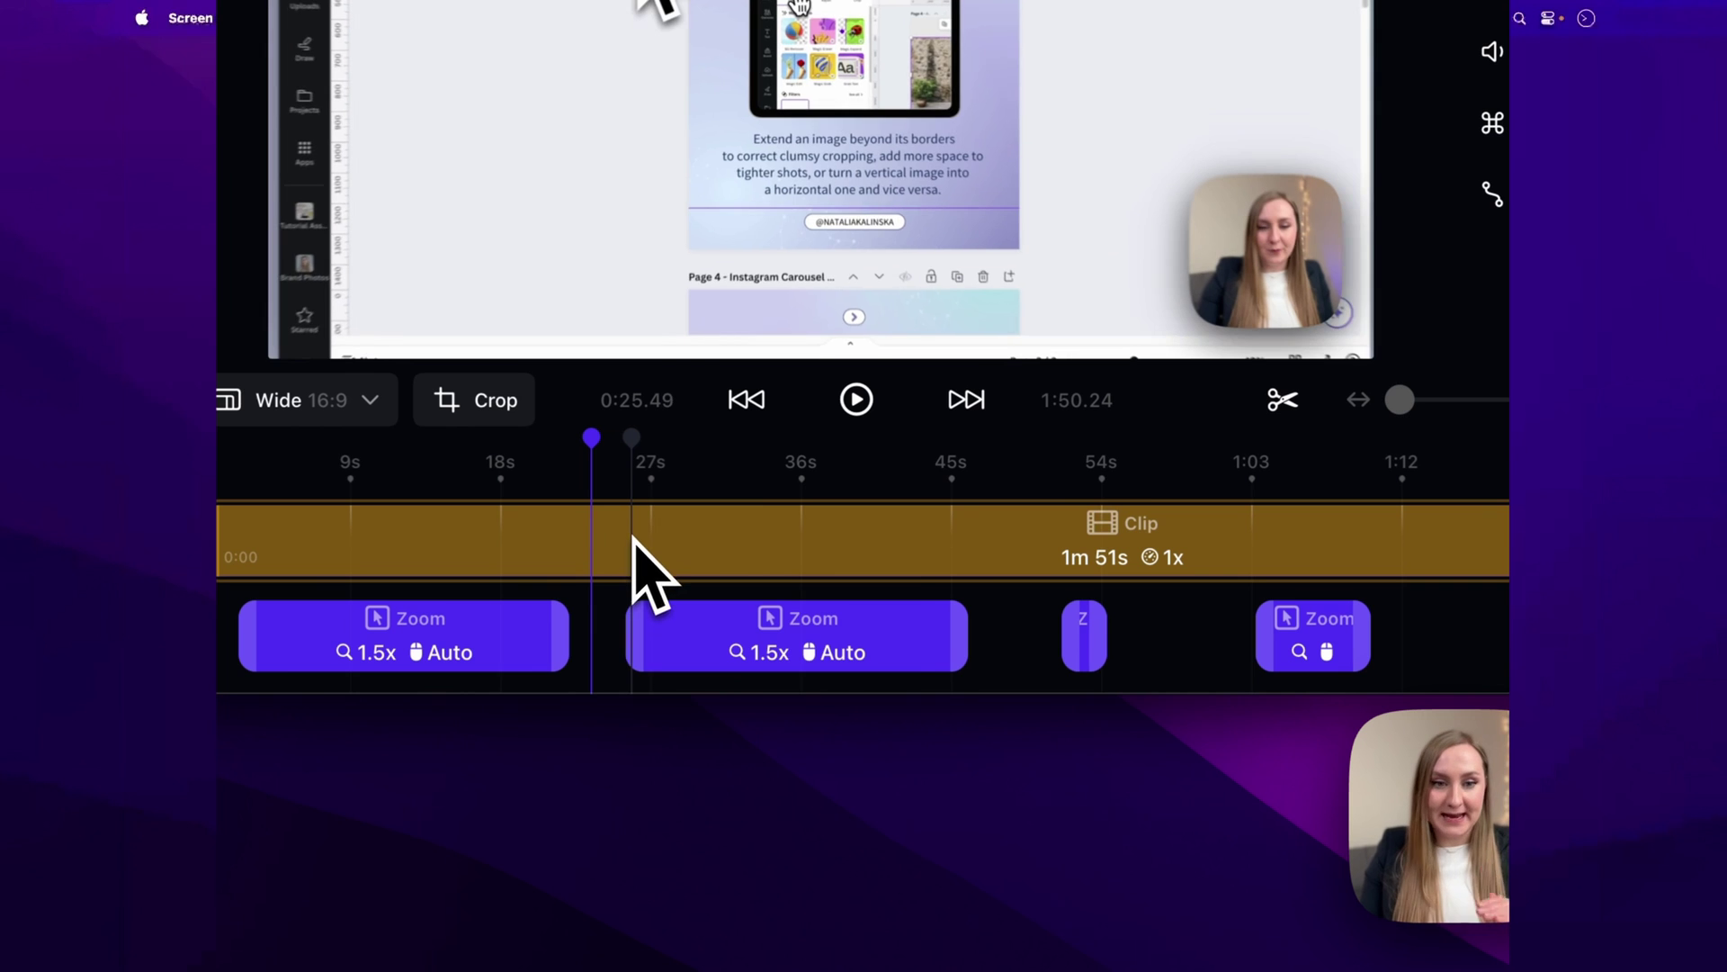
{"action": "right_click", "coordinate": [633, 538]}
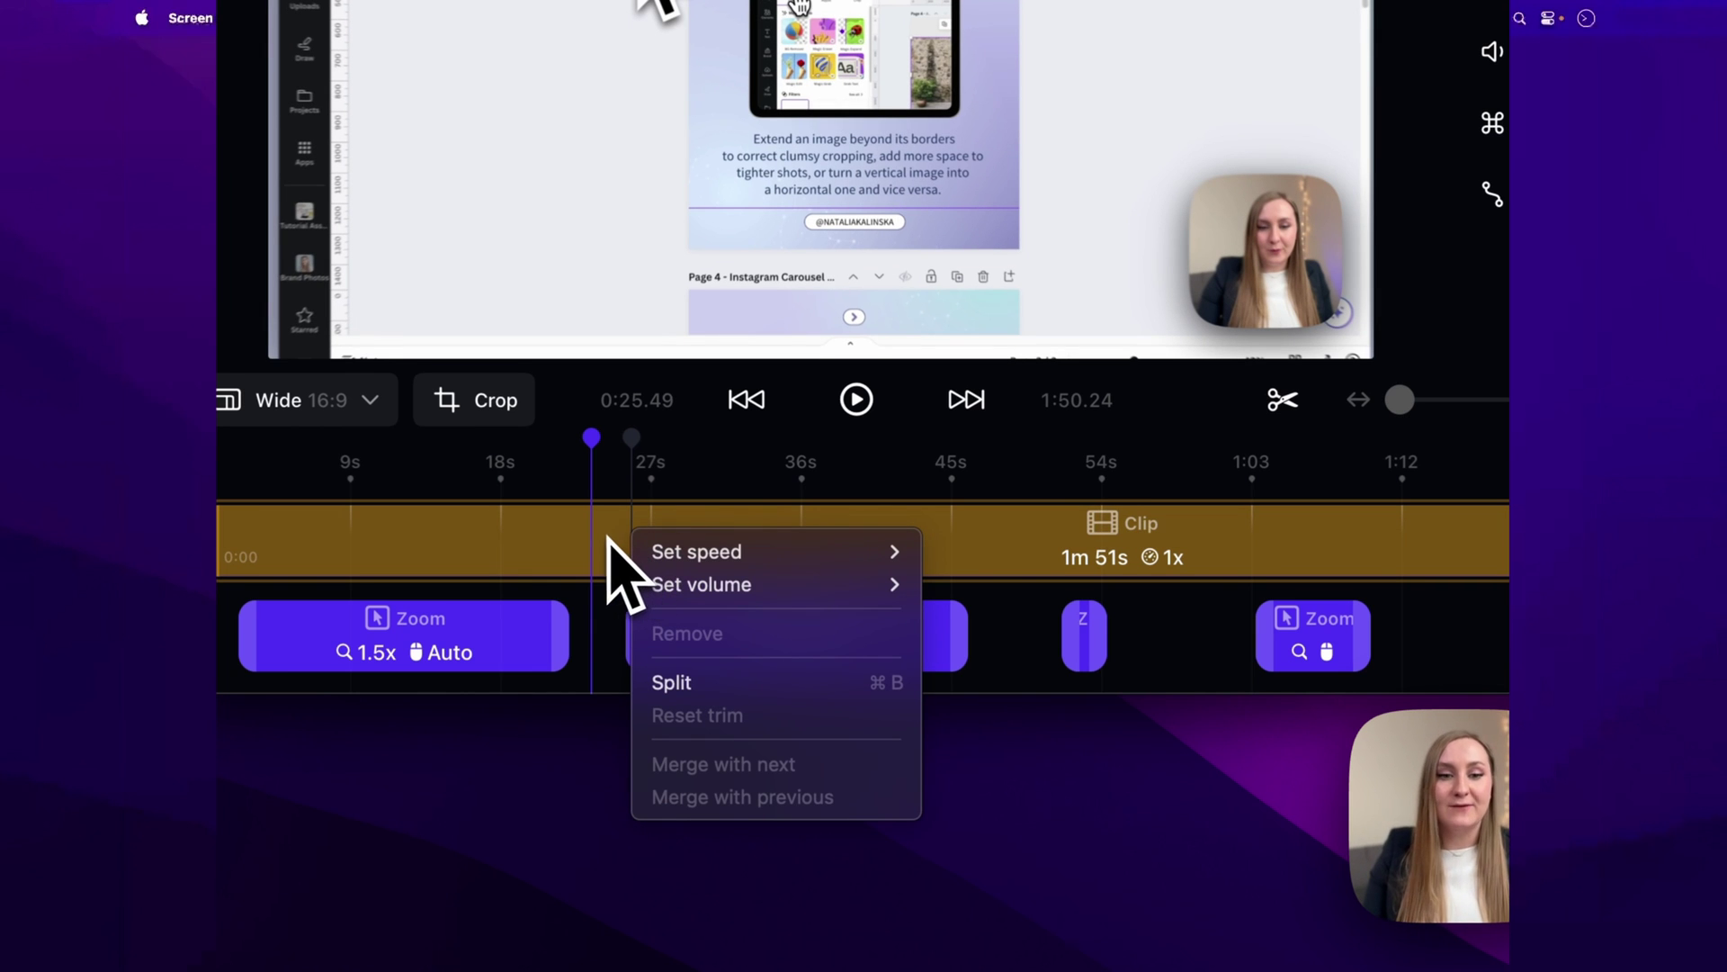
{"action": "mouse_move", "coordinate": [704, 558]}
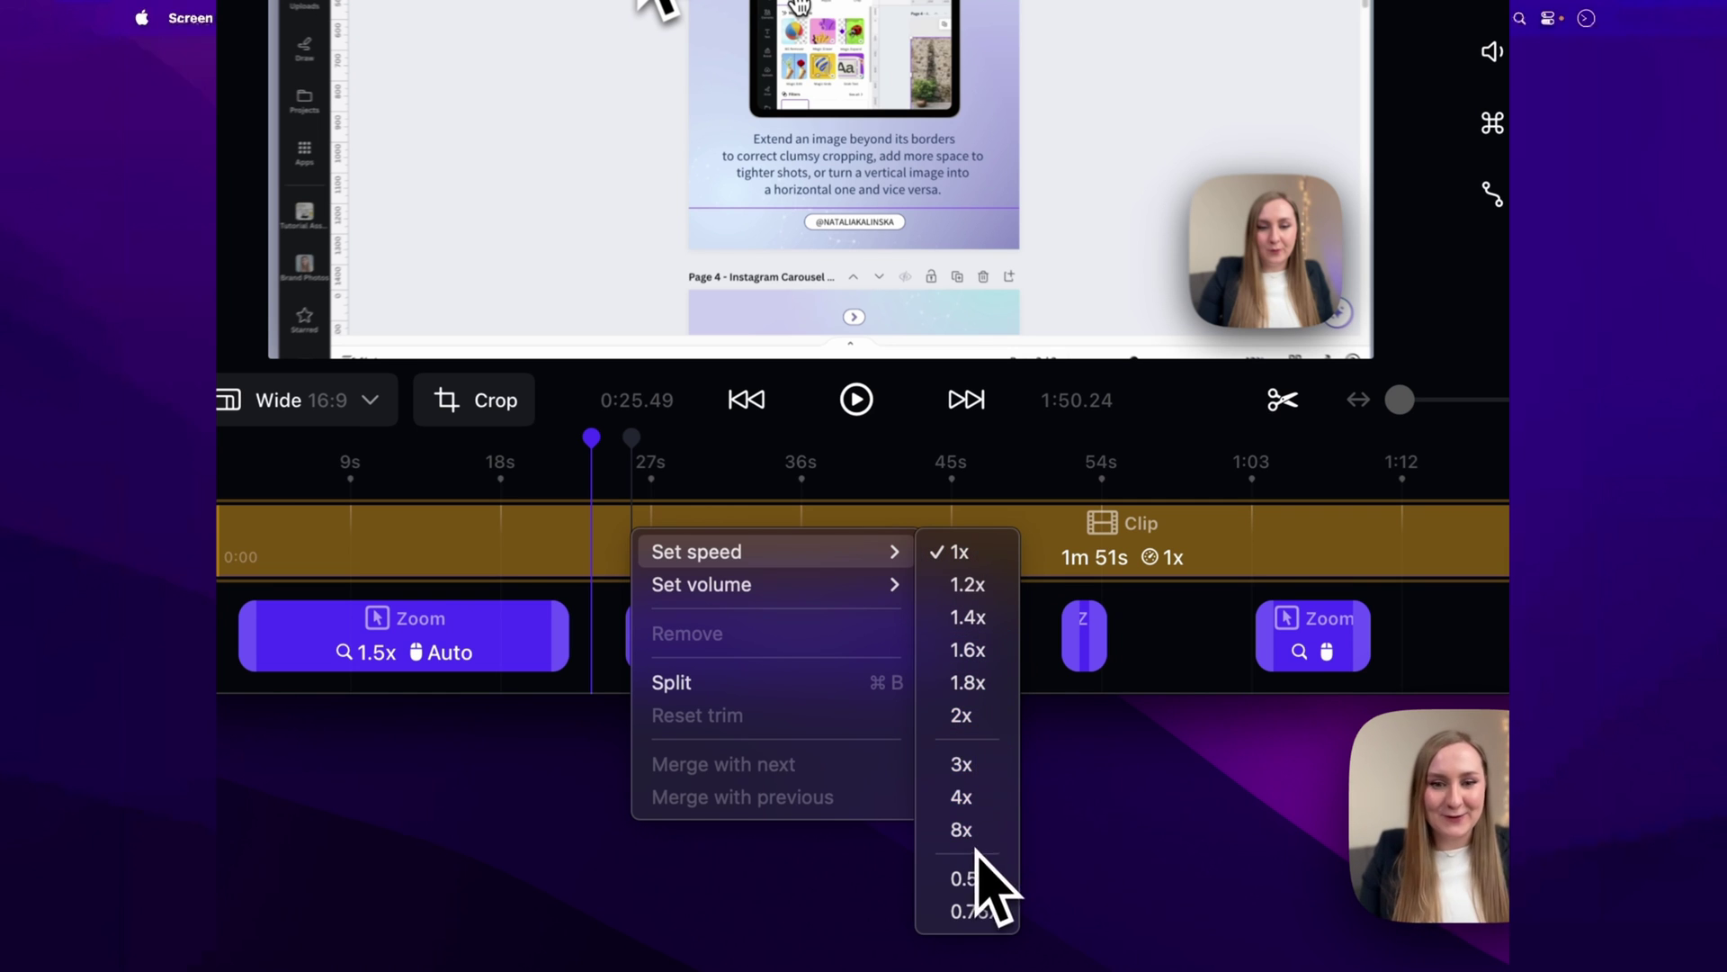
{"action": "mouse_move", "coordinate": [675, 598]}
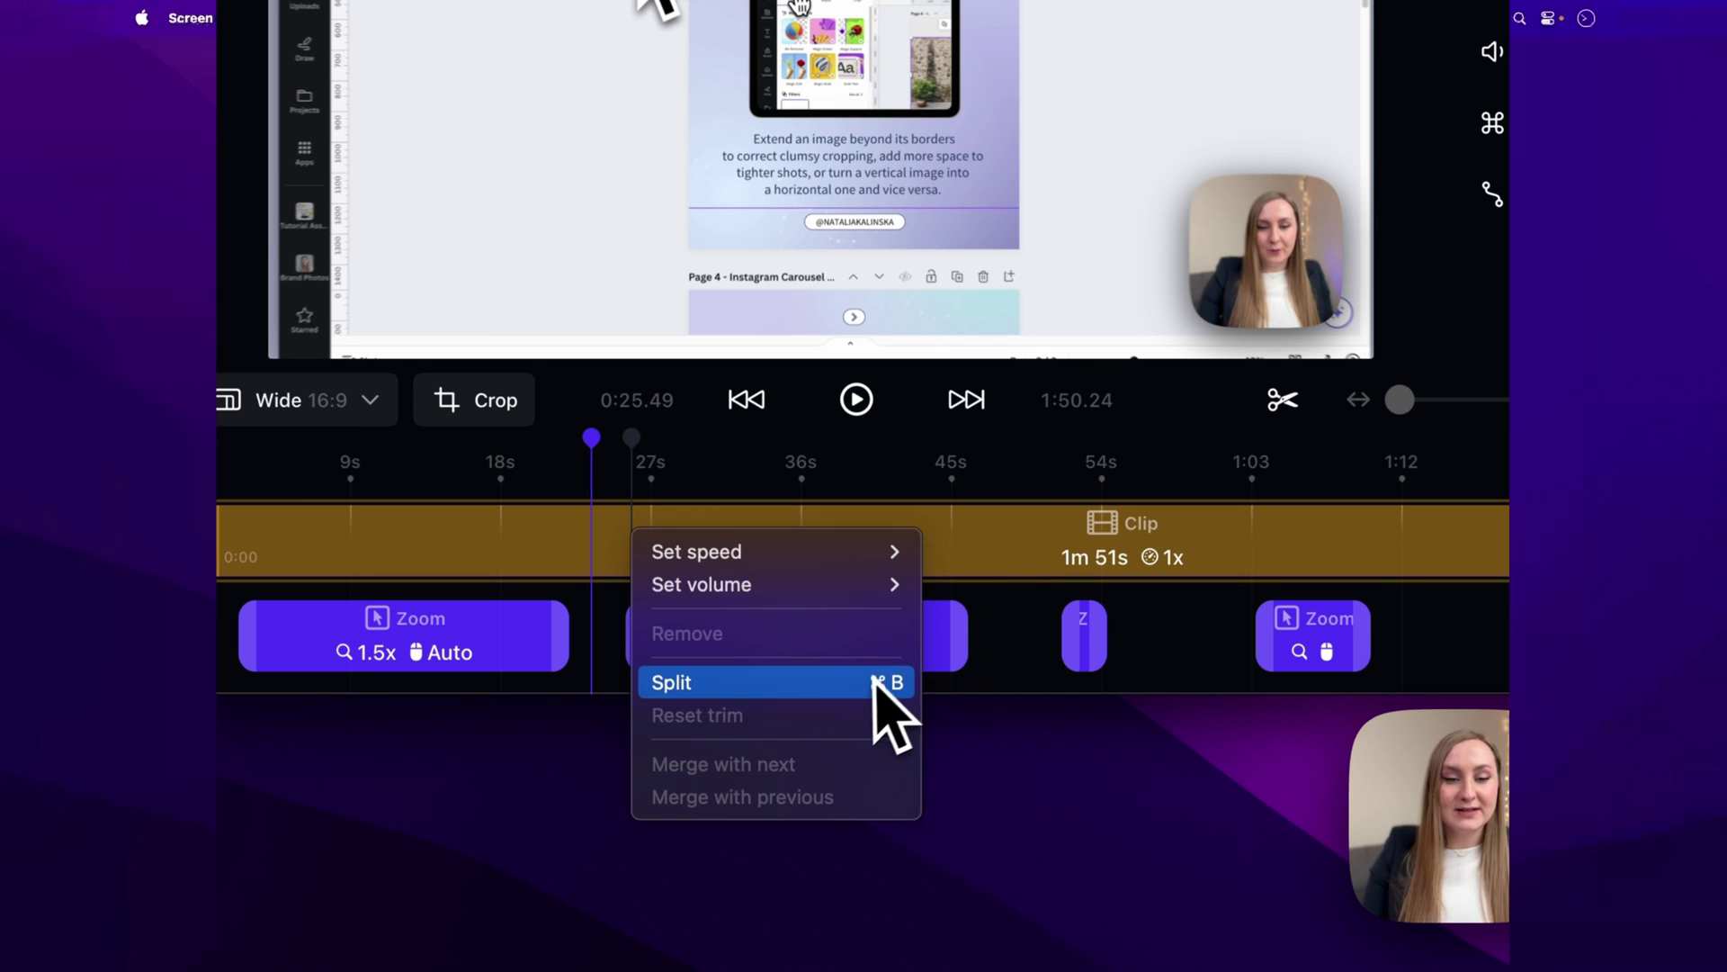
{"action": "left_click", "coordinate": [566, 510]}
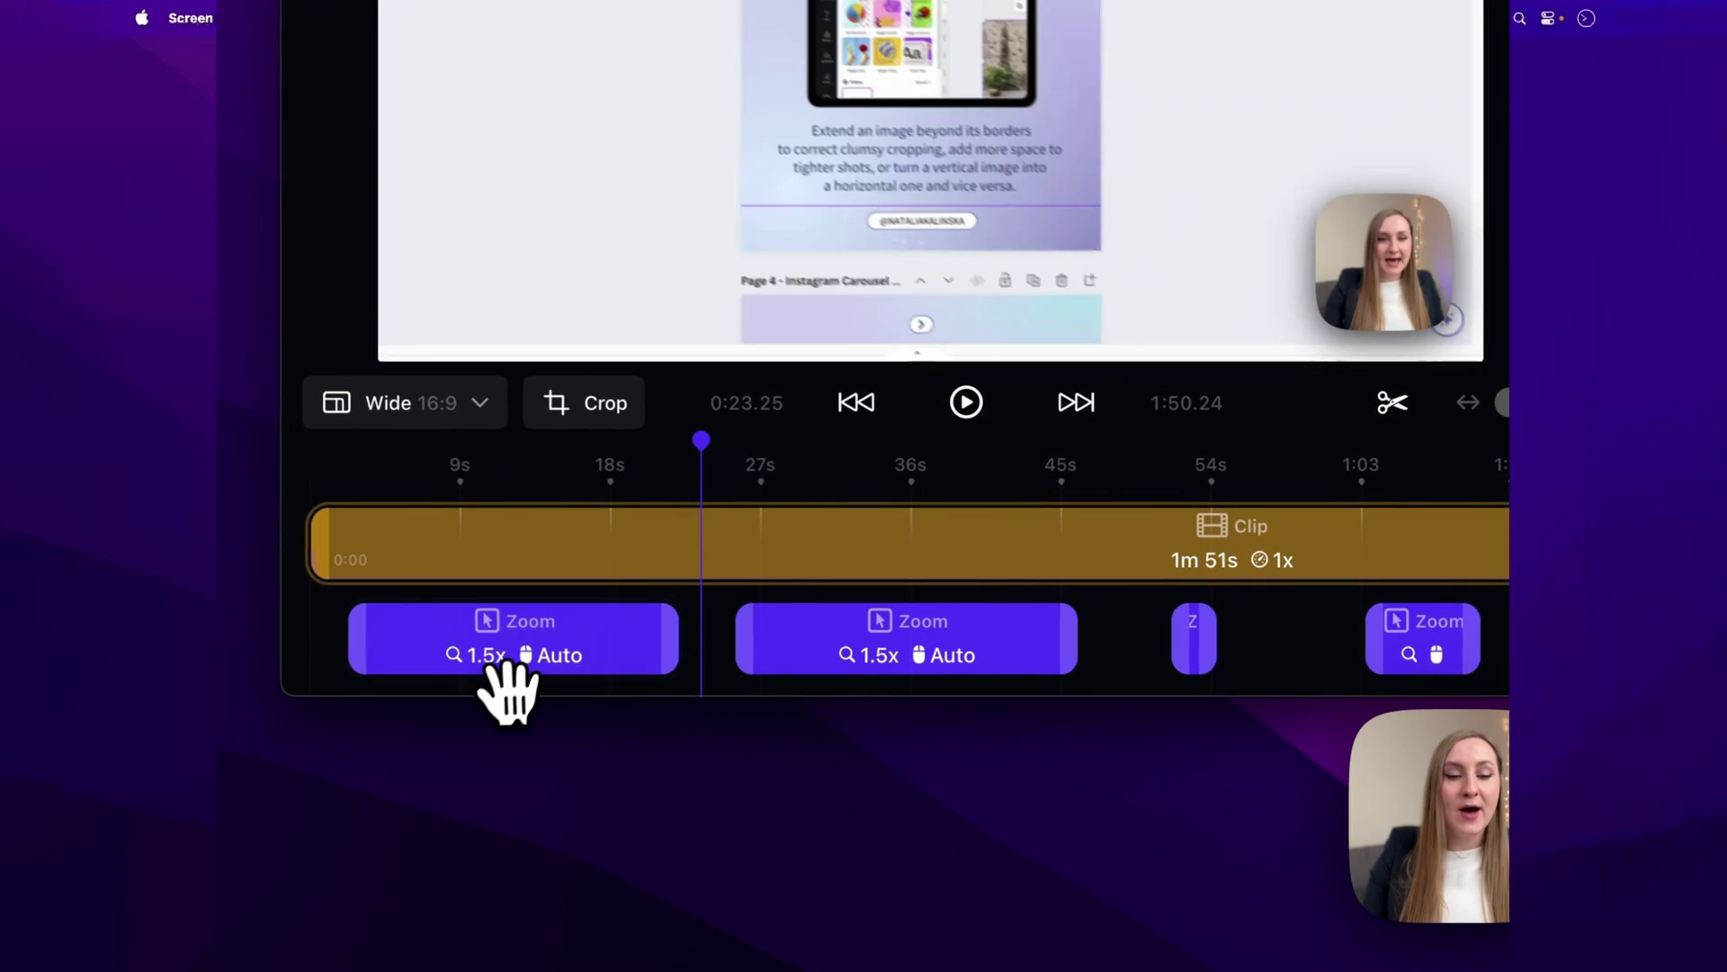
- Review the options for the first zoom, such as duplicating, disabling, zoom level and restoring defaults
{"action": "left_click", "coordinate": [506, 634]}
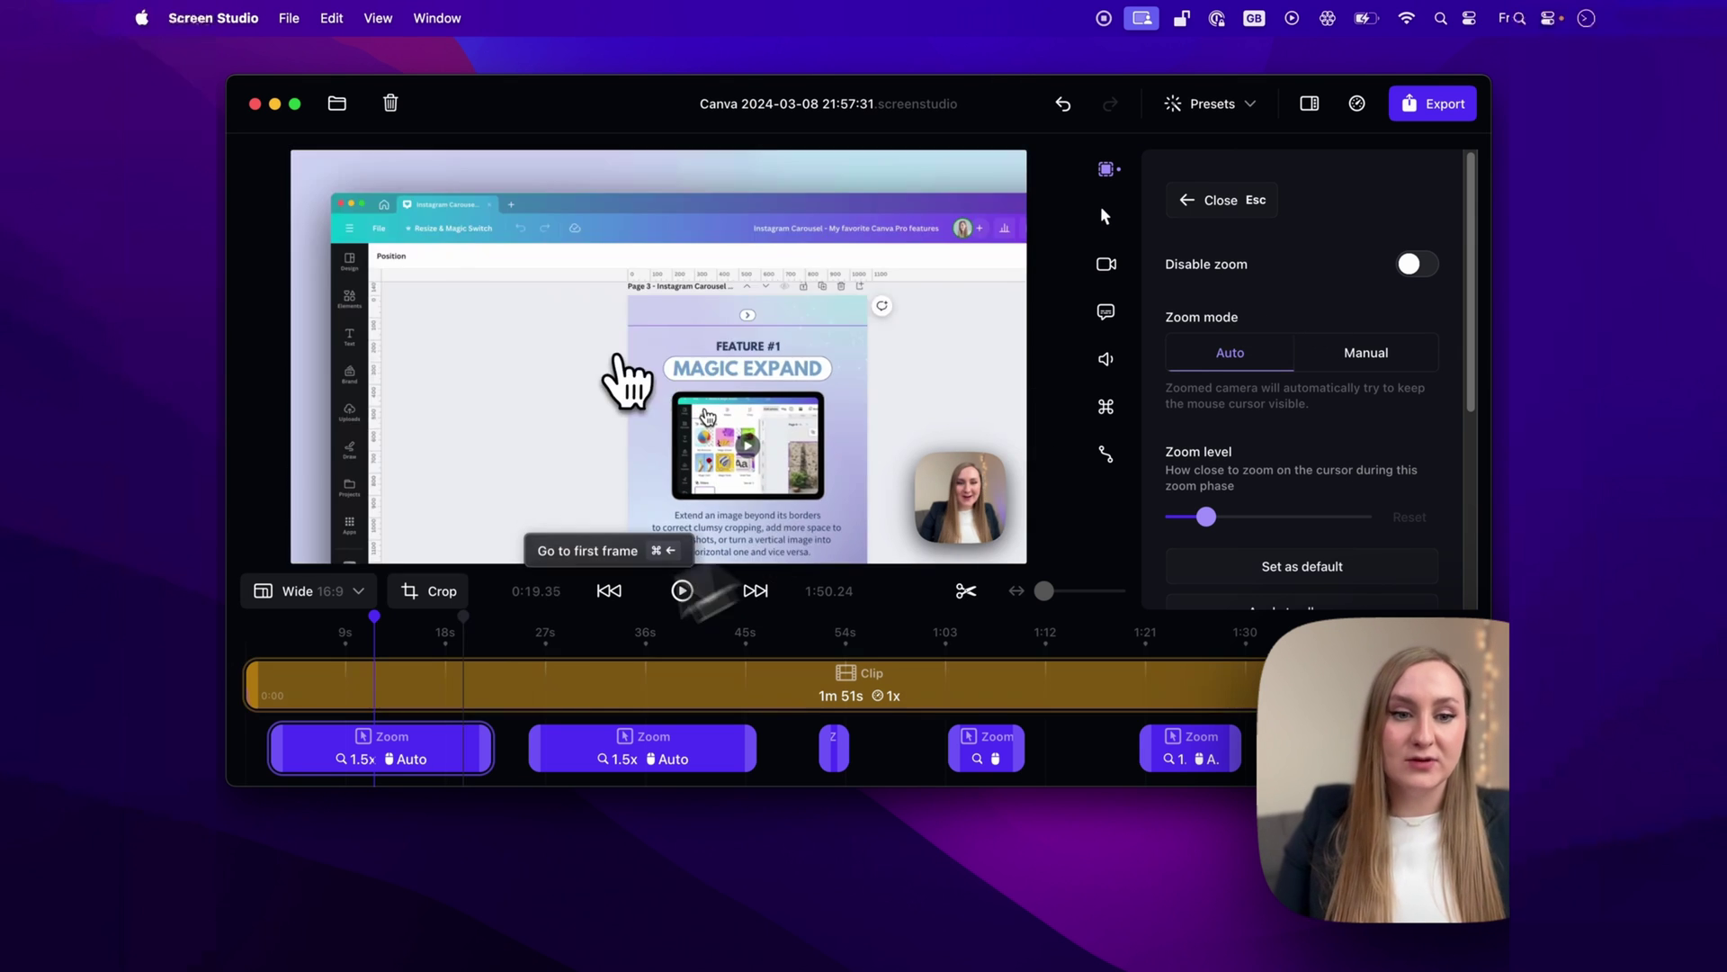
{"action": "right_click", "coordinate": [373, 747]}
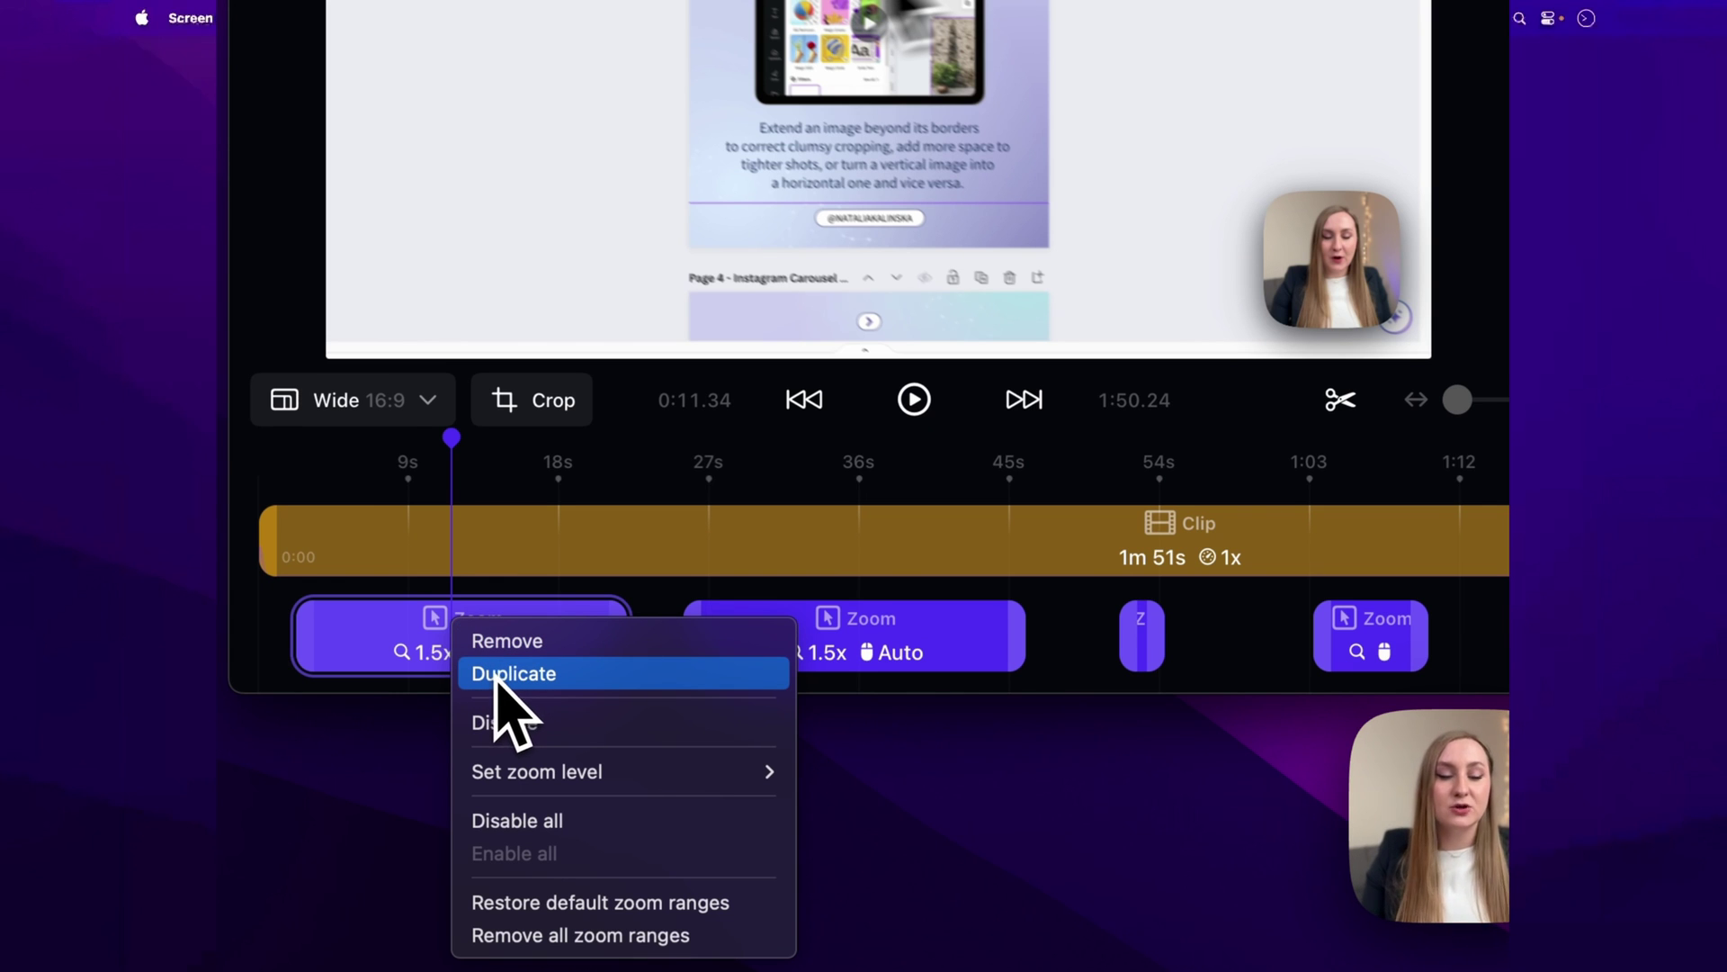
{"action": "mouse_move", "coordinate": [573, 780]}
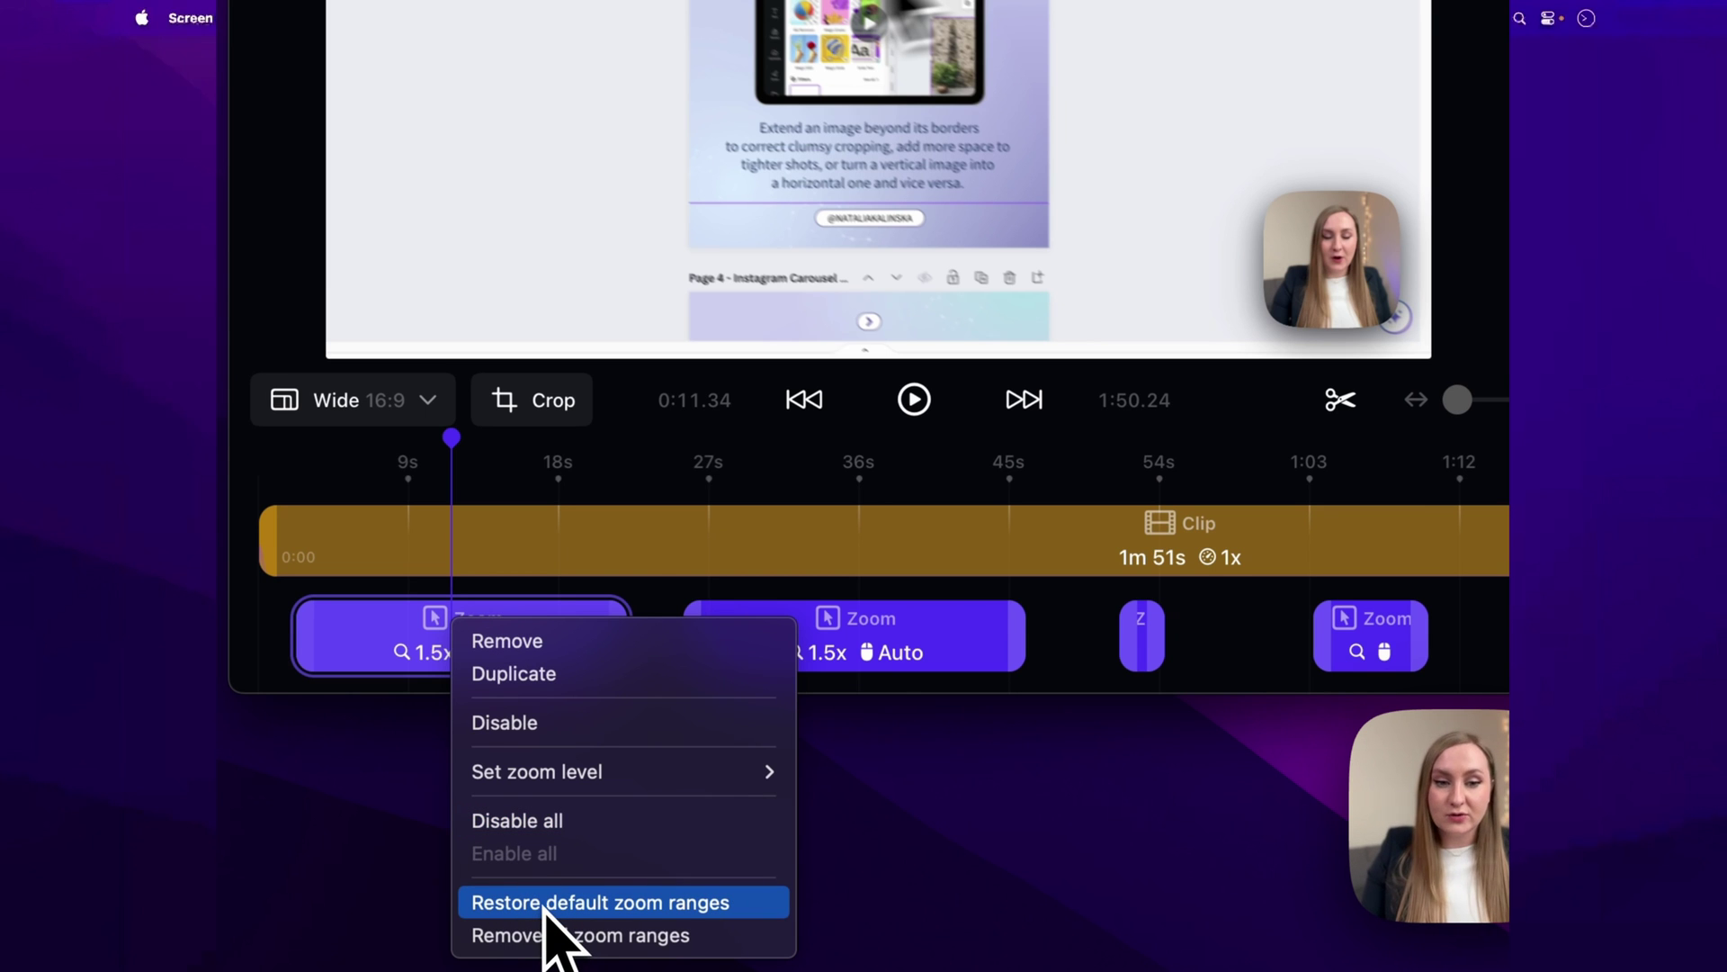
{"action": "key", "text": "Escape"}
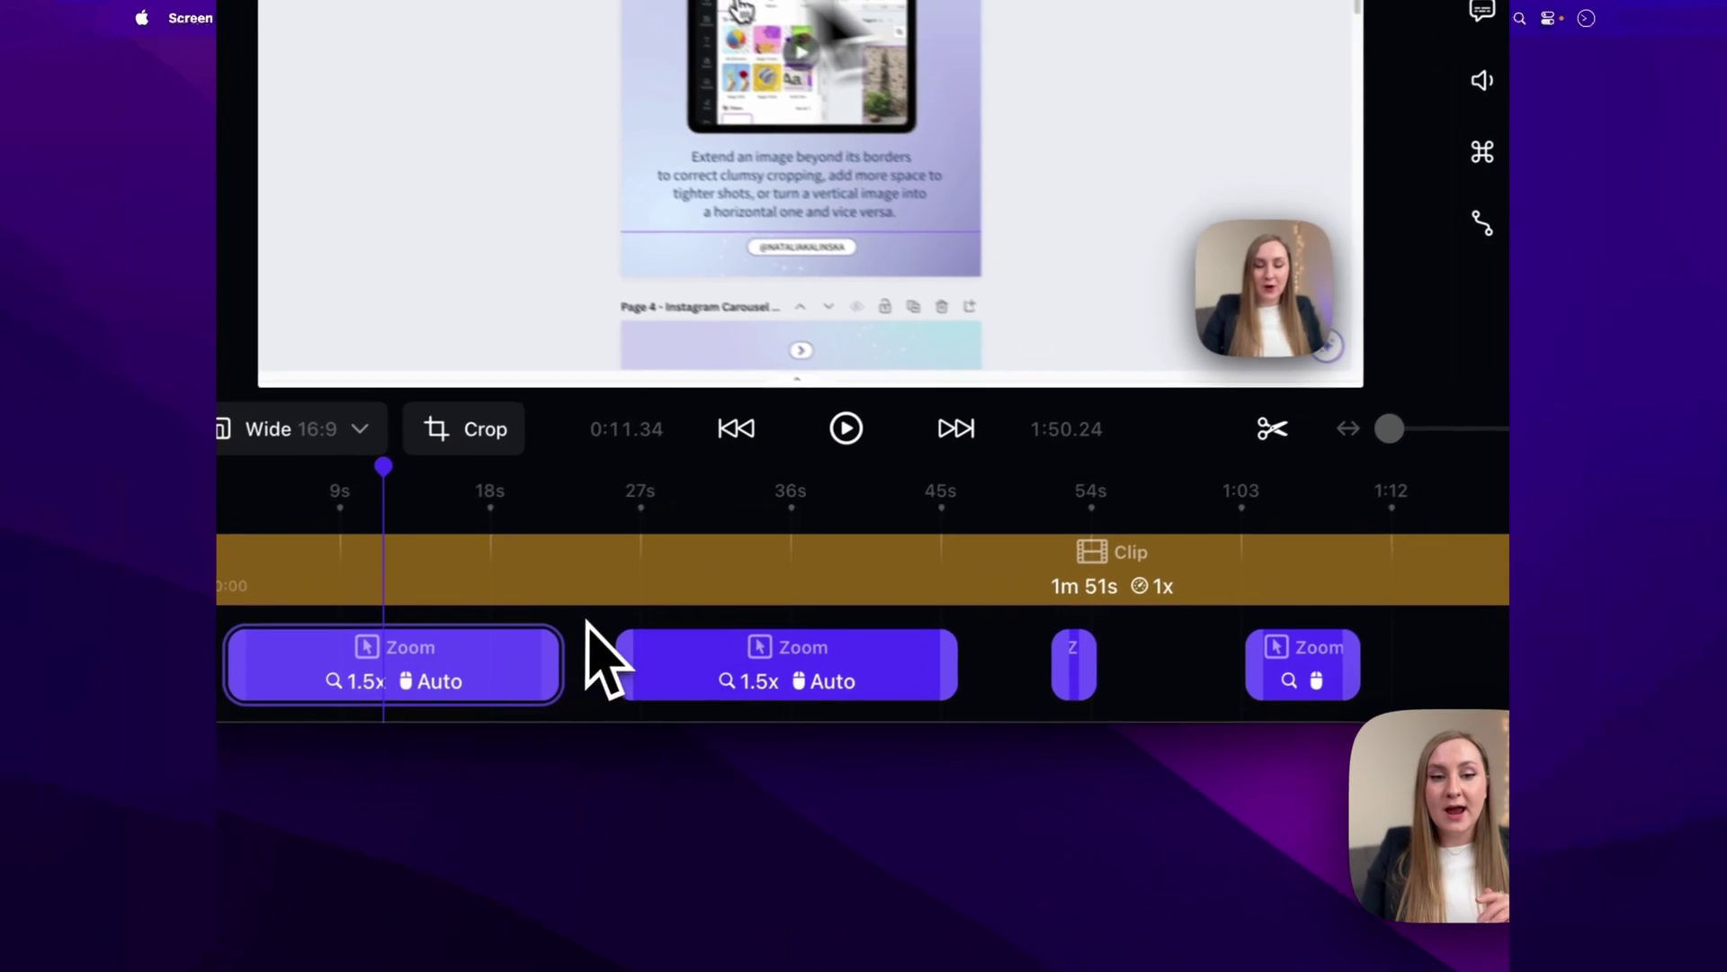
- Shorten the end of the first zoom and split that zoom at about 0:11
{"action": "left_click_drag", "start_coordinate": [544, 684], "coordinate": [496, 677]}
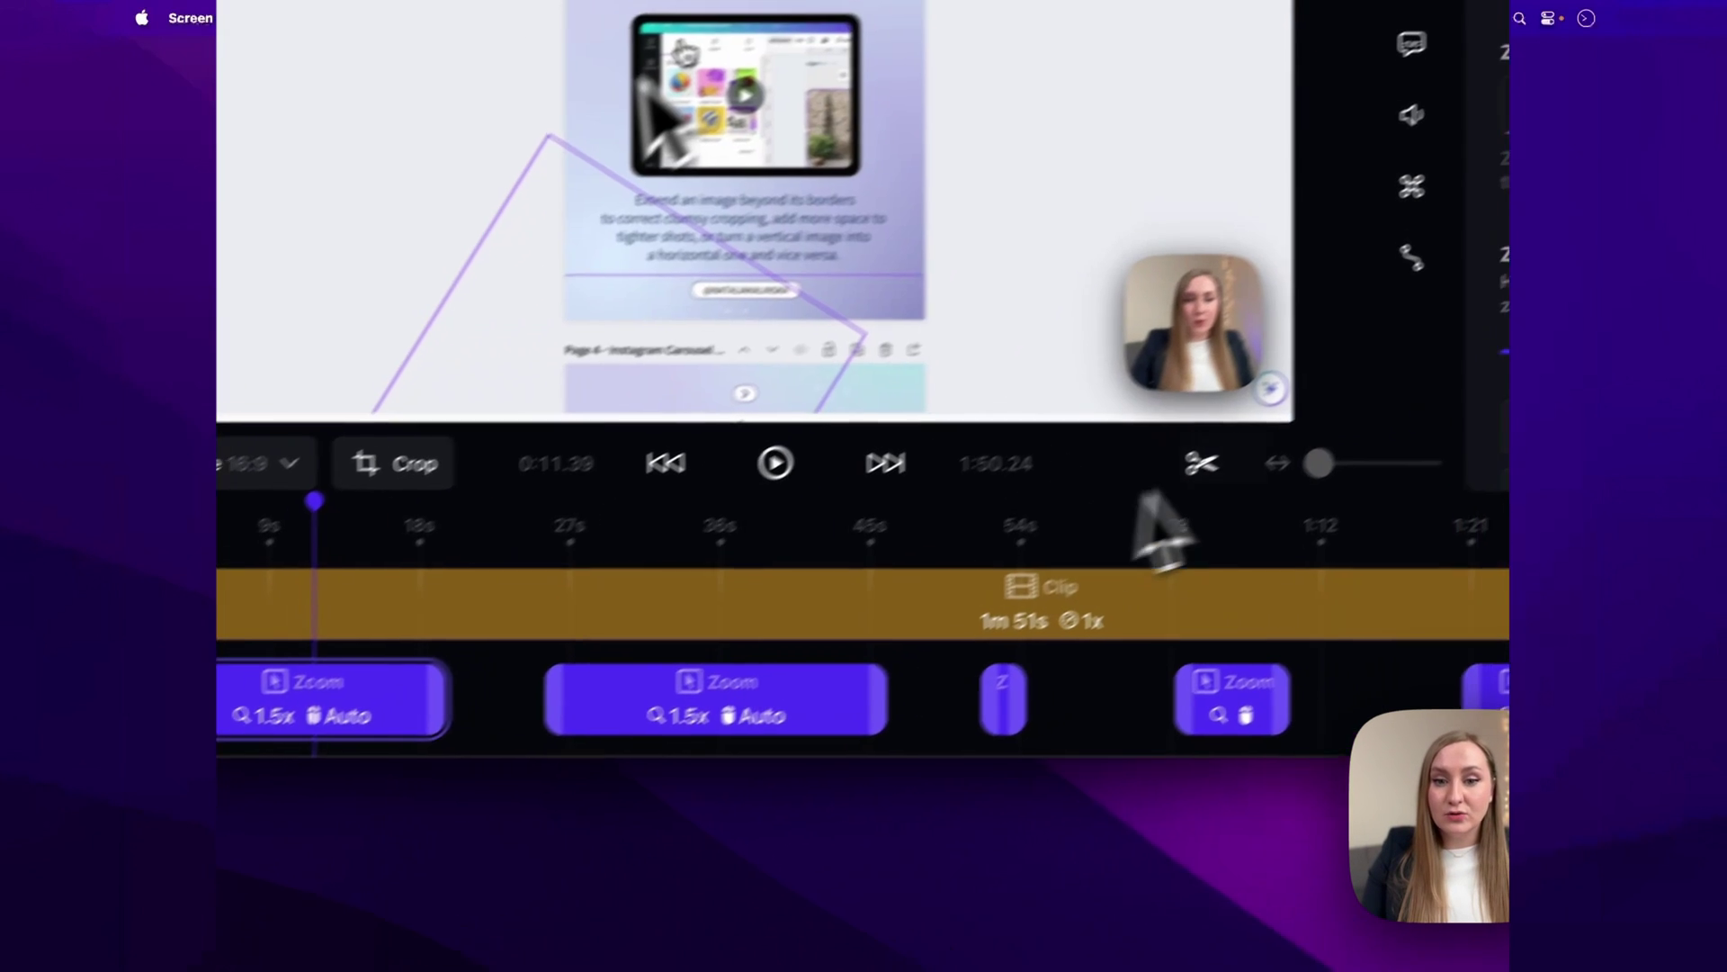
{"action": "left_click", "coordinate": [1262, 433]}
{"action": "left_click", "coordinate": [349, 683]}
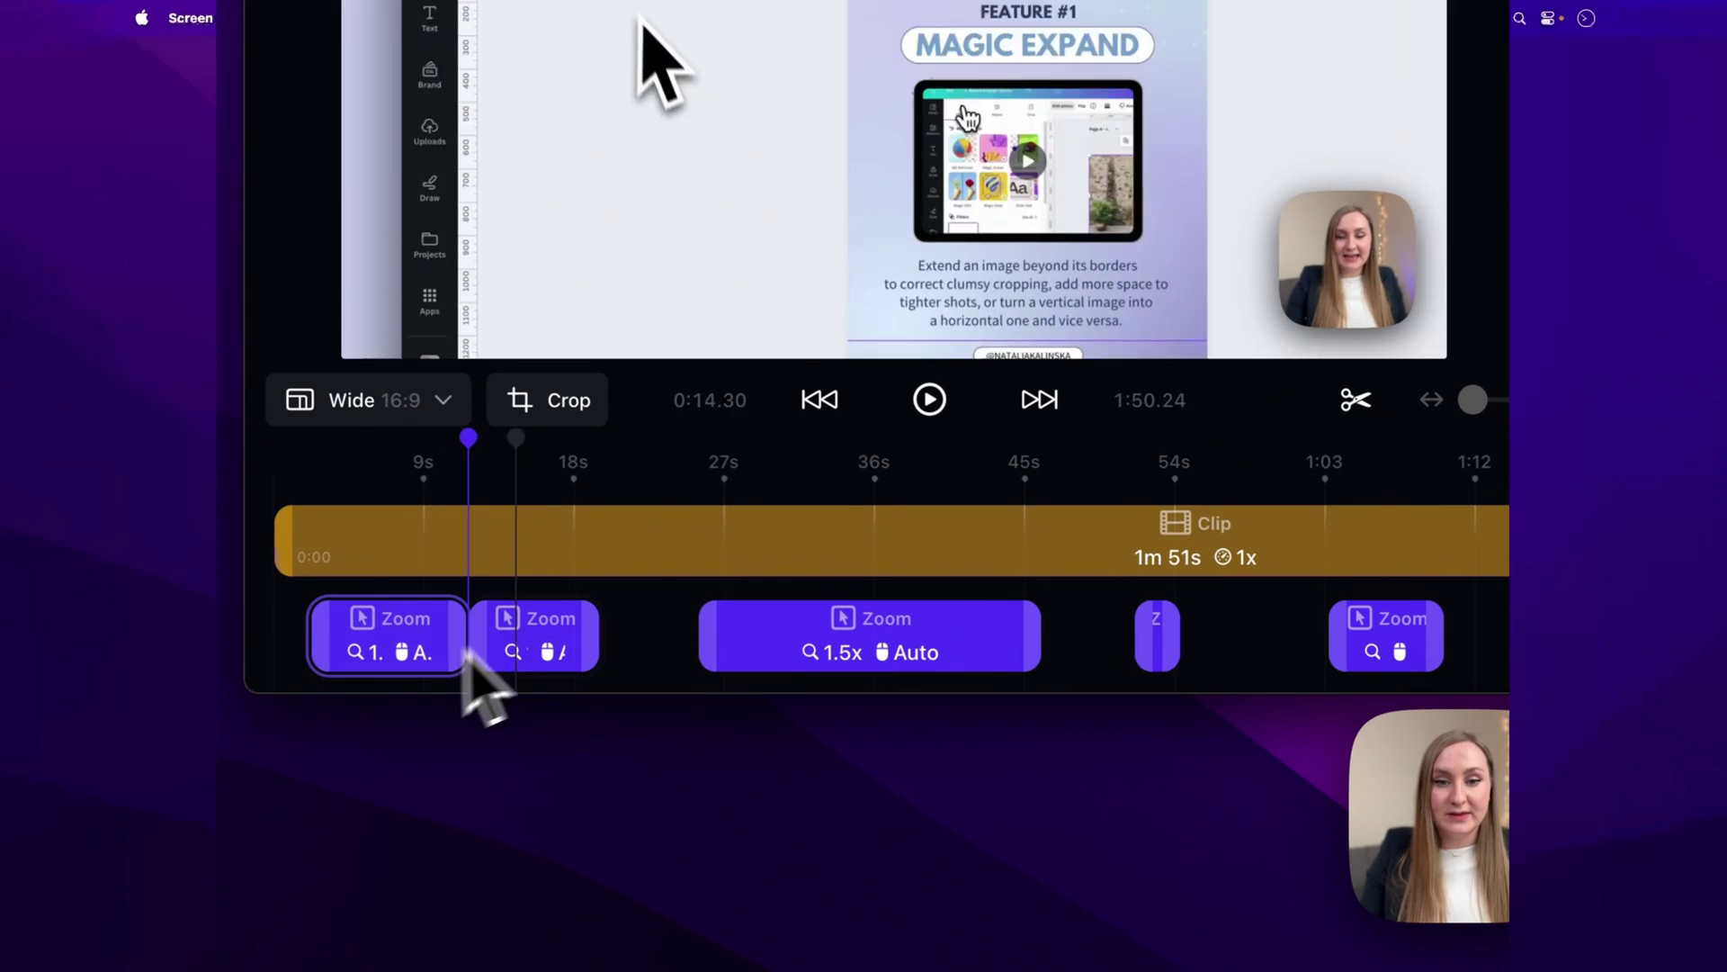
- Restore the default zoom ranges on the timeline and open the settings of the first zoom
{"action": "right_click", "coordinate": [534, 622]}
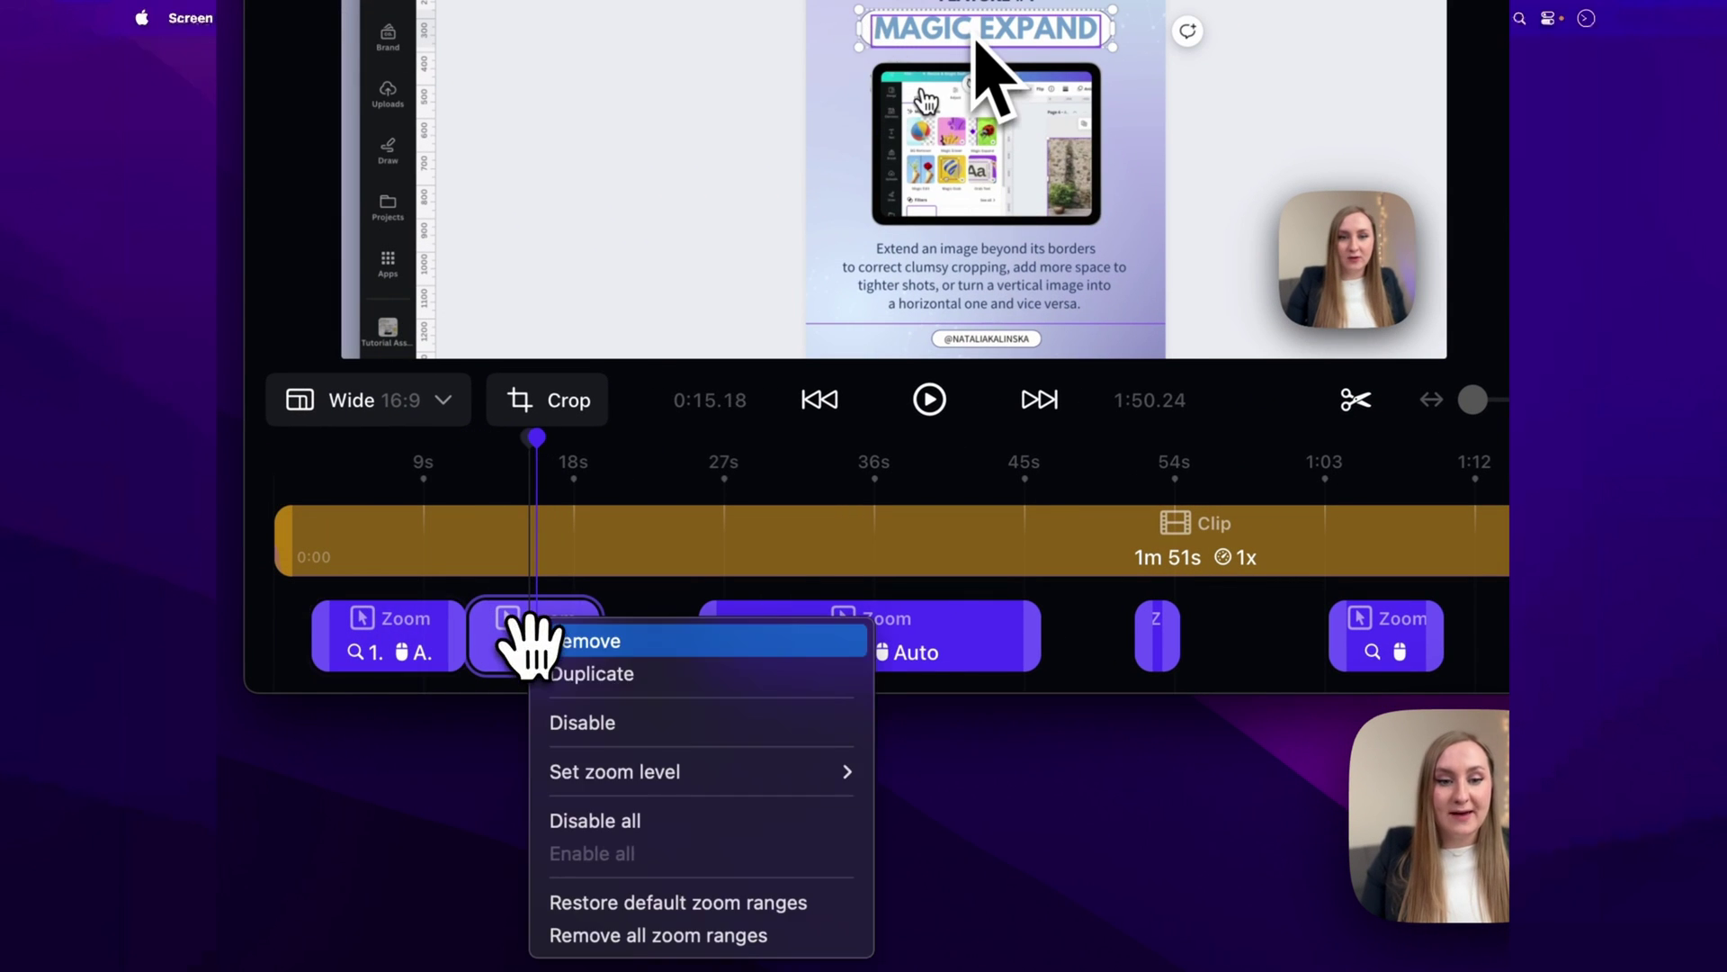
{"action": "left_click", "coordinate": [608, 909]}
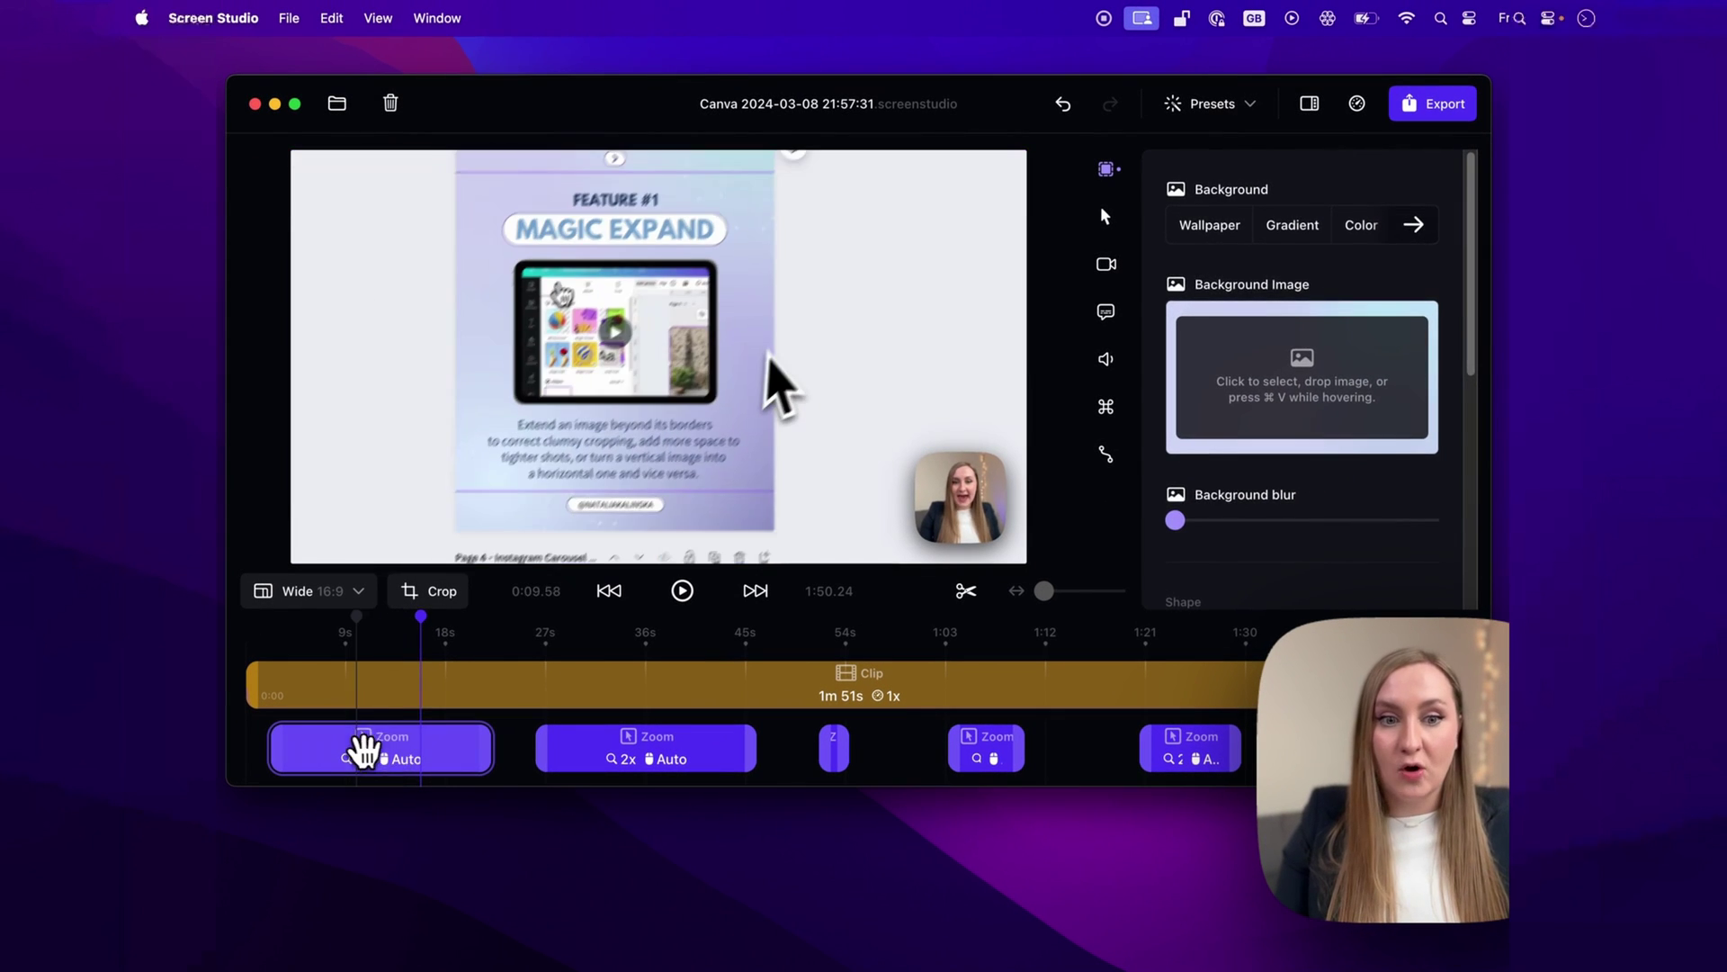
{"action": "left_click", "coordinate": [364, 751]}
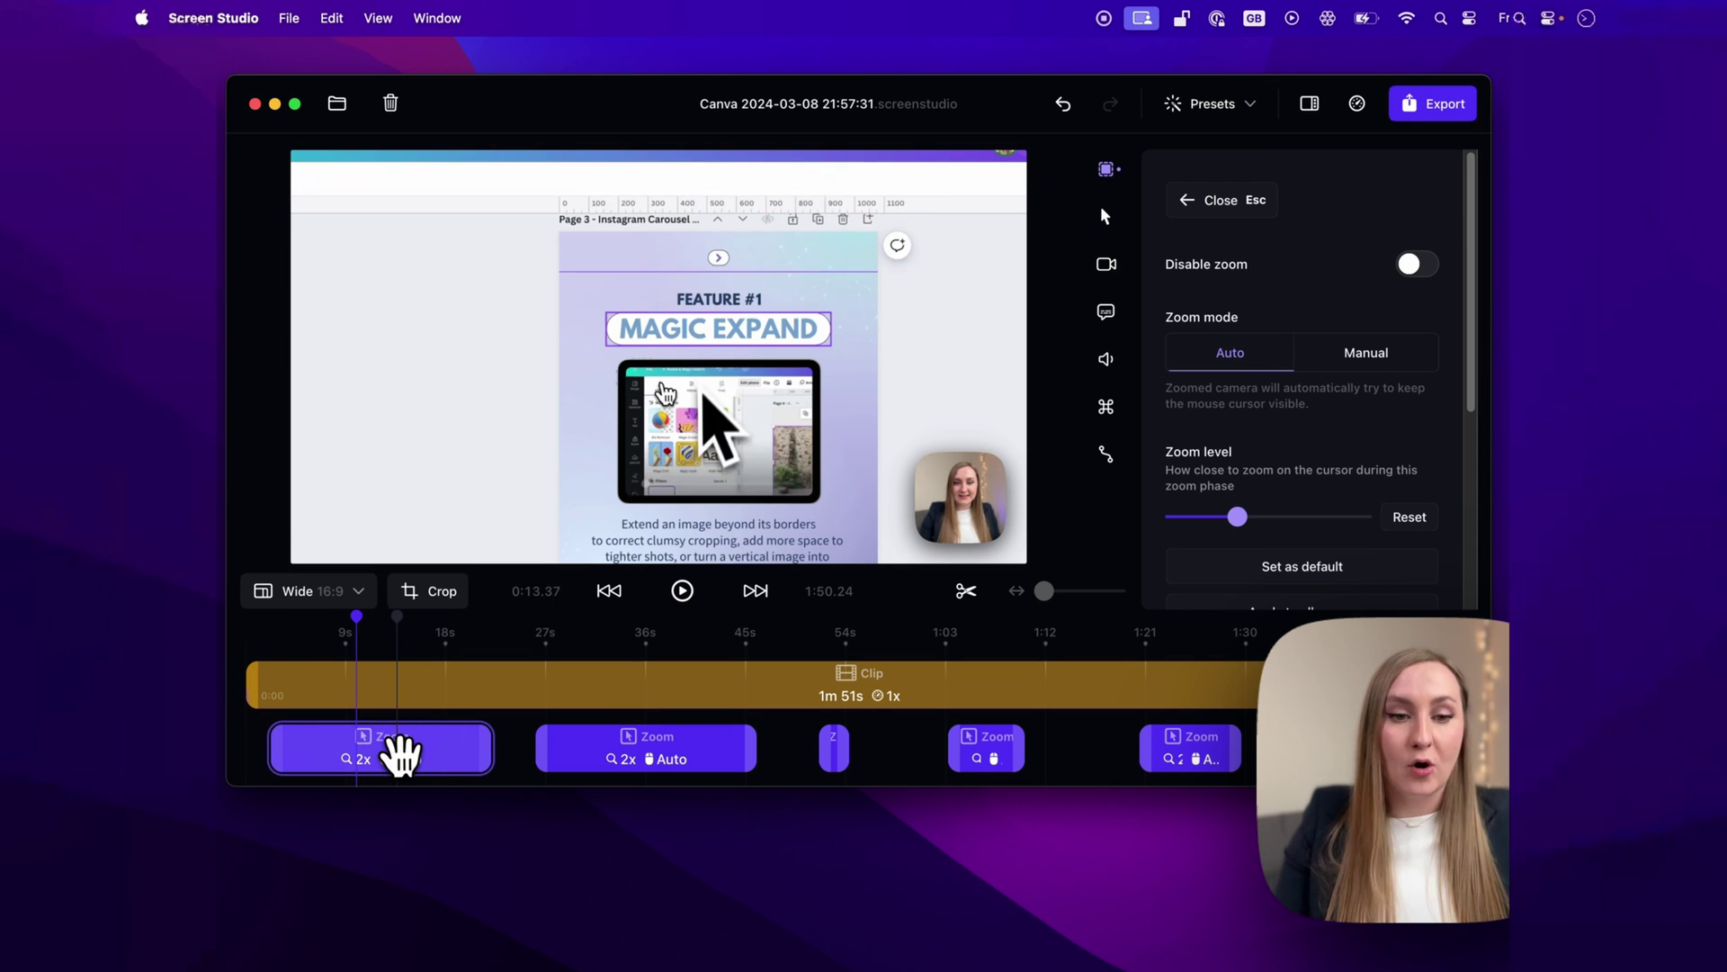
- Try out disabling the first zoom and enable it again
{"action": "right_click", "coordinate": [400, 754]}
{"action": "left_click", "coordinate": [358, 771]}
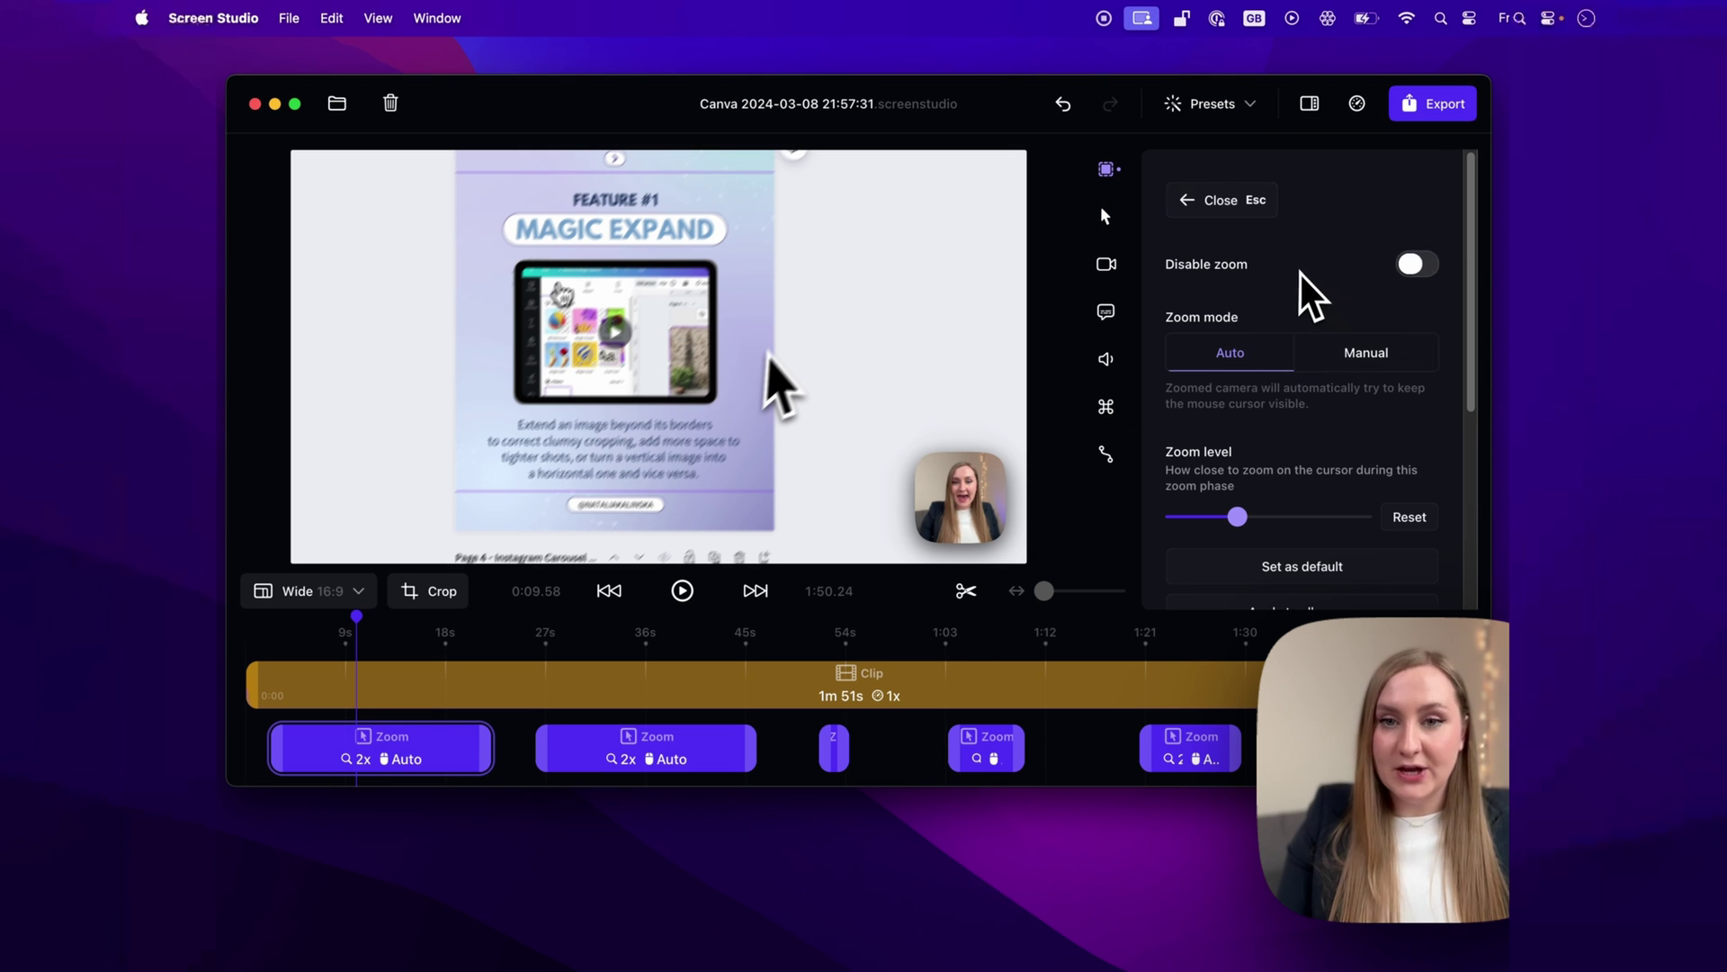
{"action": "scroll", "coordinate": [1300, 272], "scroll_direction": "down", "scroll_amount": 2}
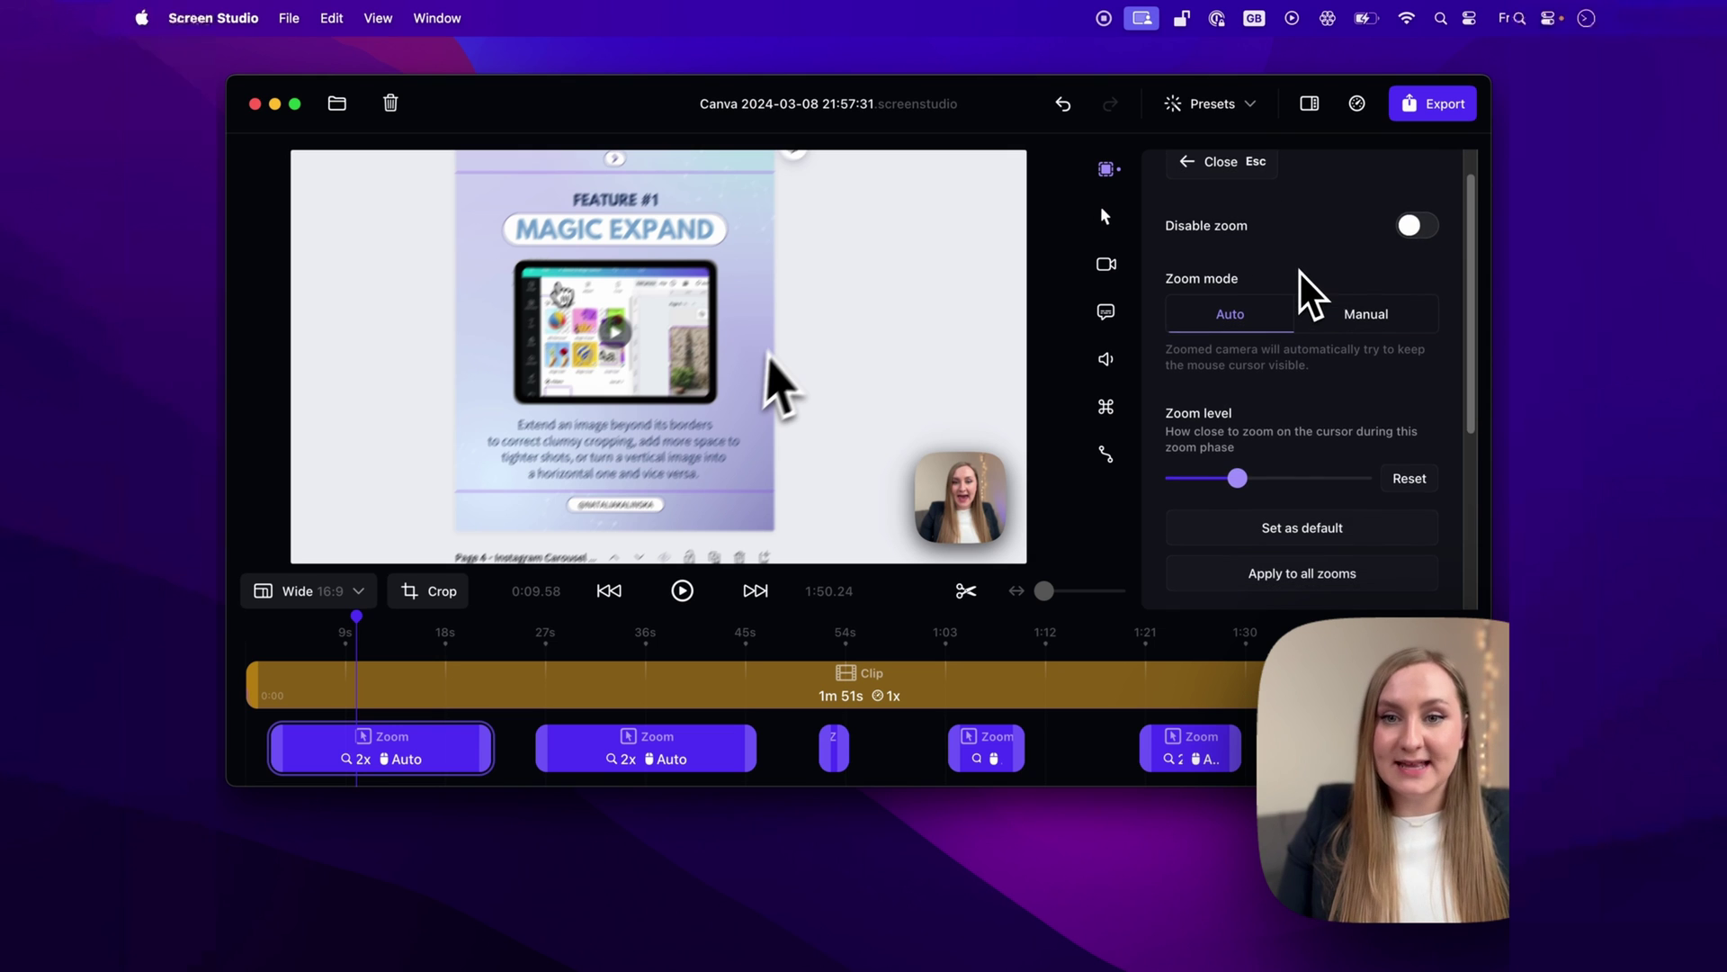
{"action": "left_click", "coordinate": [1418, 227]}
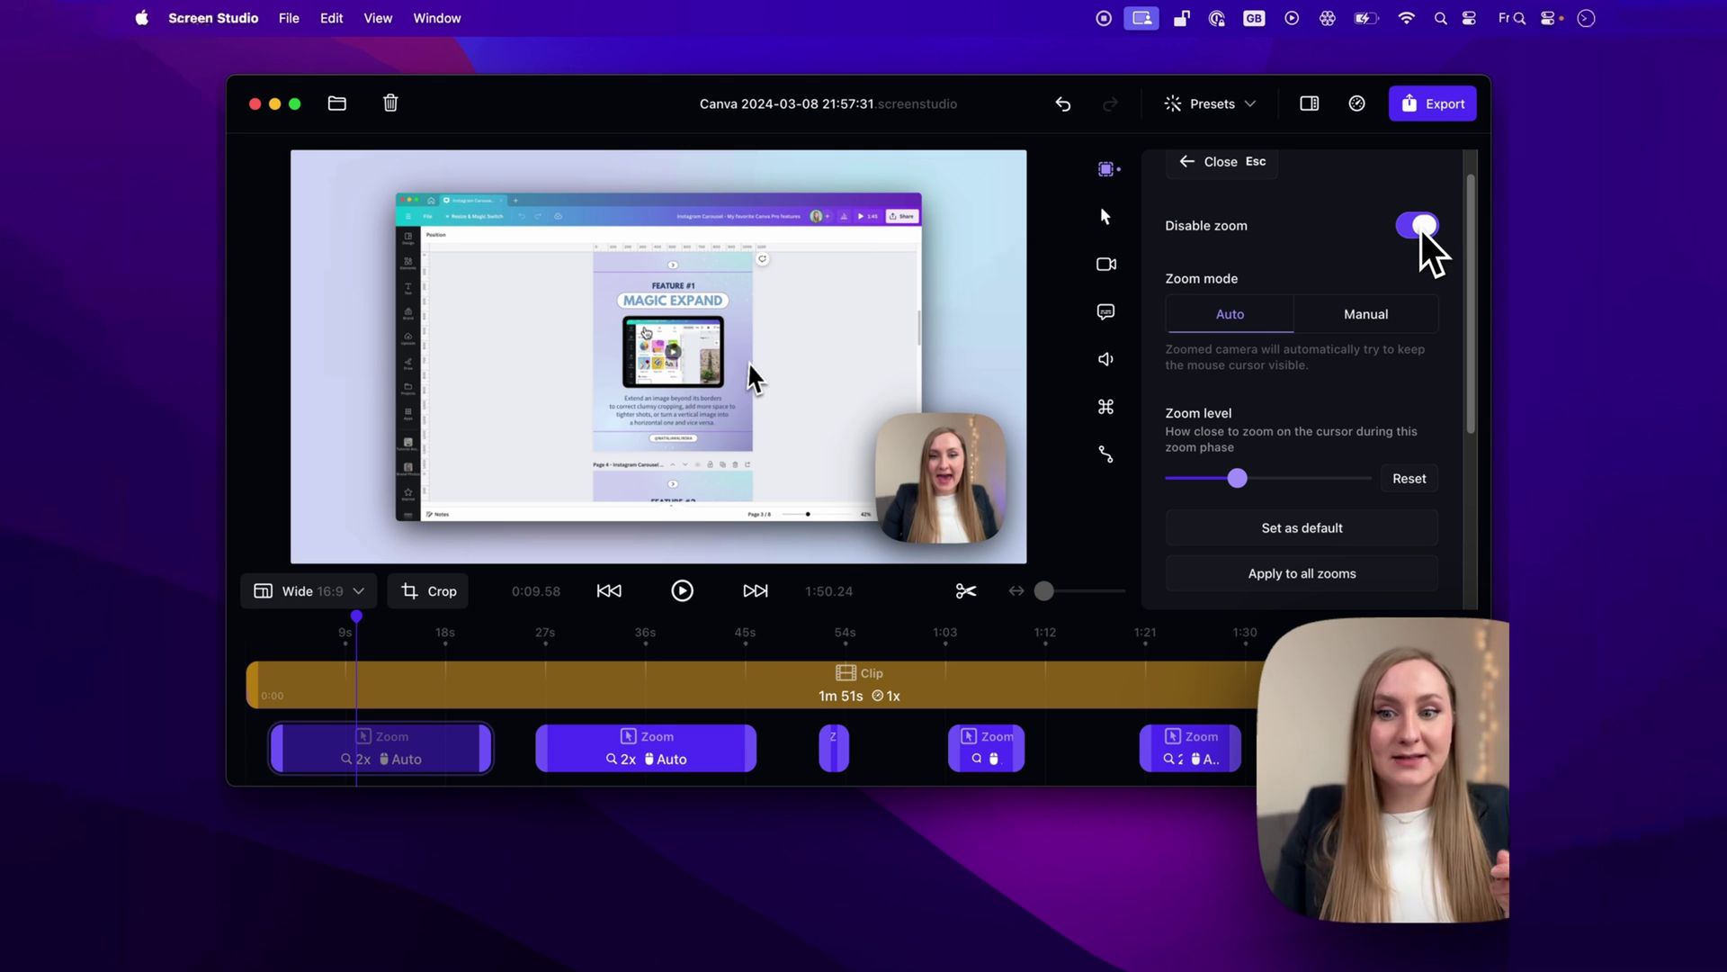
{"action": "left_click", "coordinate": [1419, 229]}
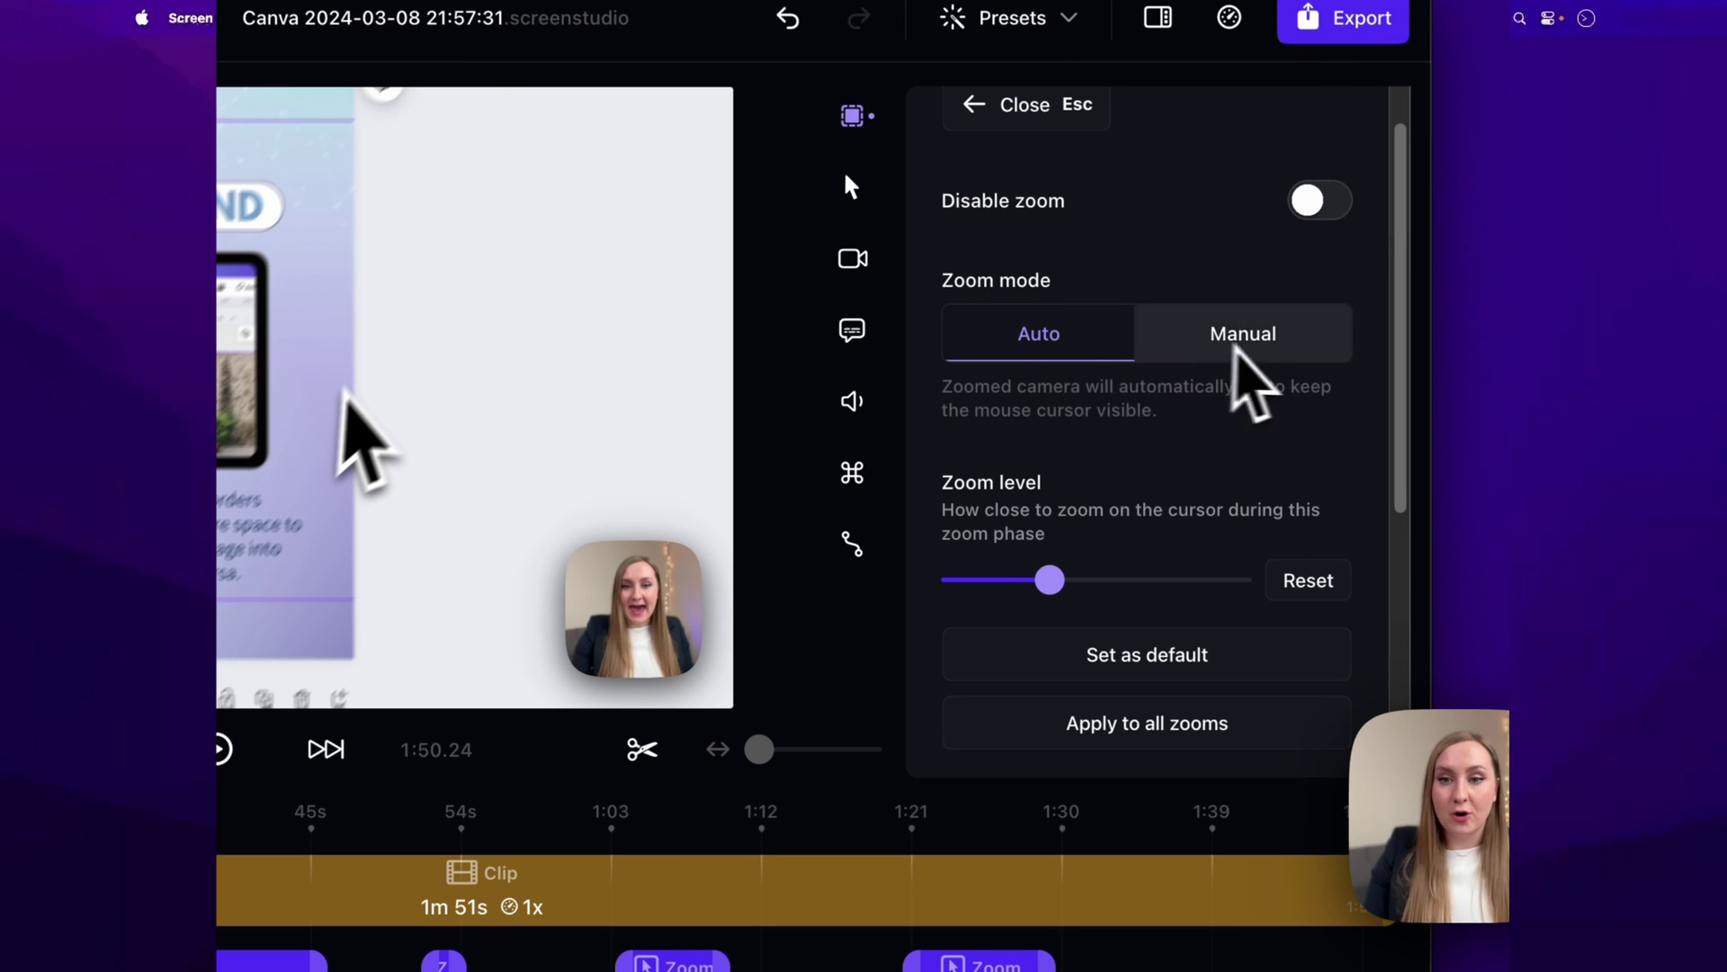
- Try Manual zoom mode on the first zoom with different focus points, and switch back to Auto
{"action": "left_click", "coordinate": [1234, 349]}
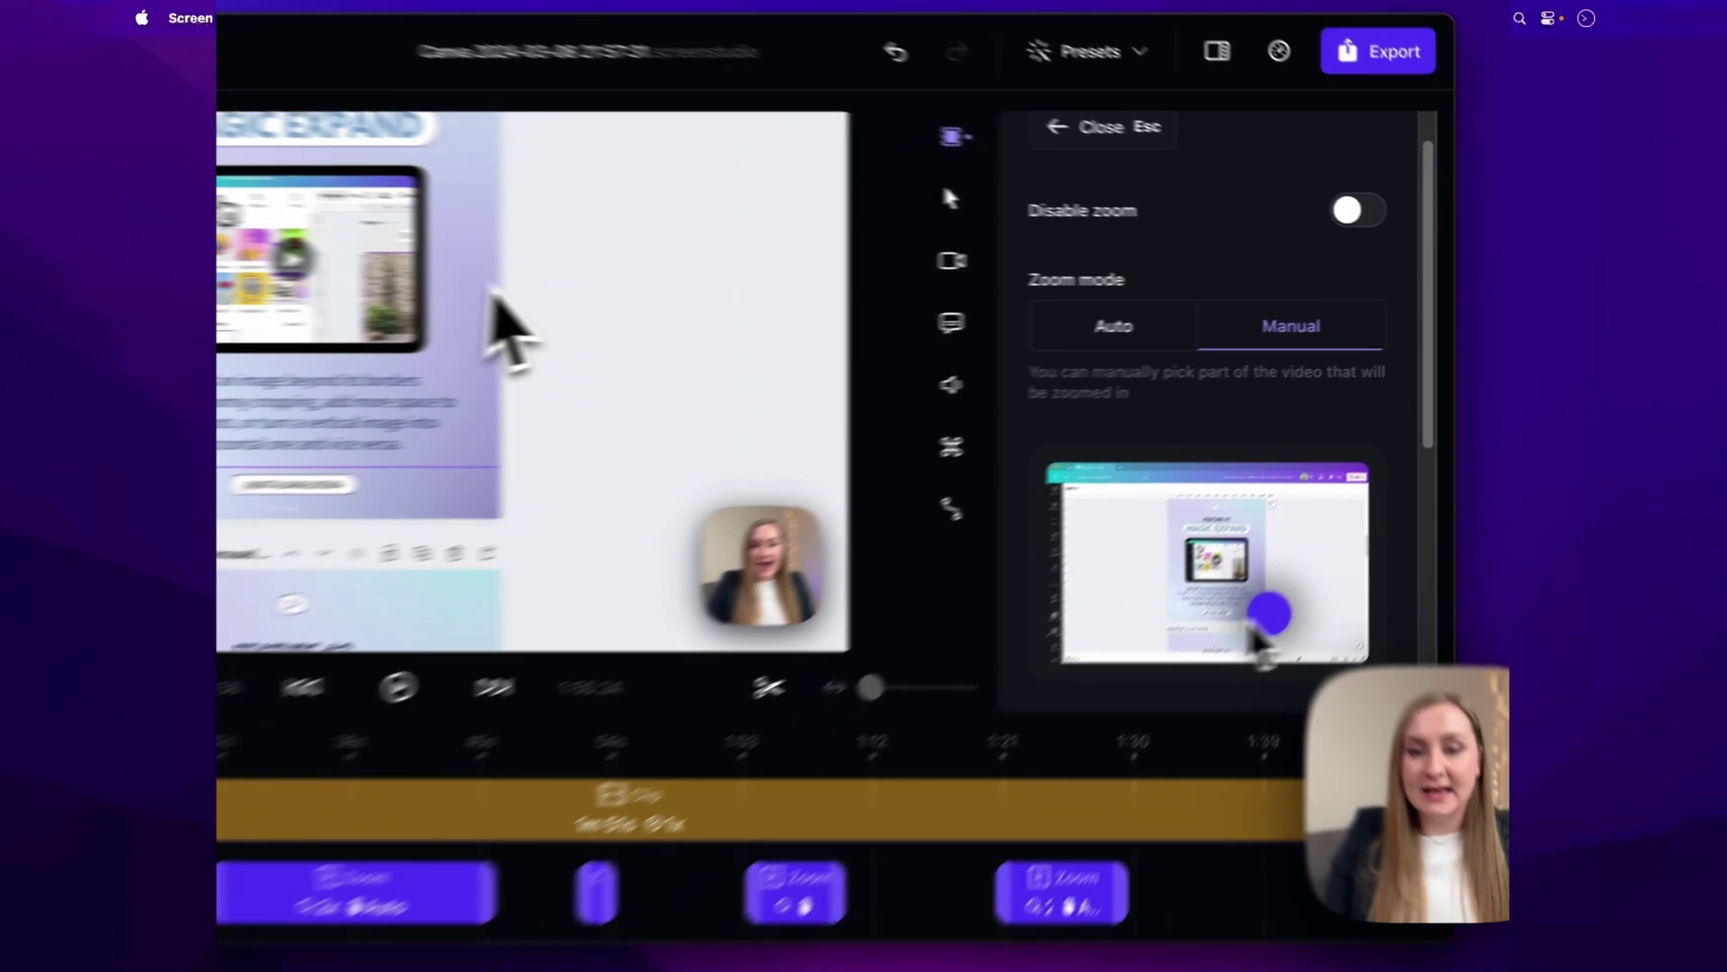
{"action": "left_click_drag", "start_coordinate": [1259, 639], "coordinate": [1344, 525]}
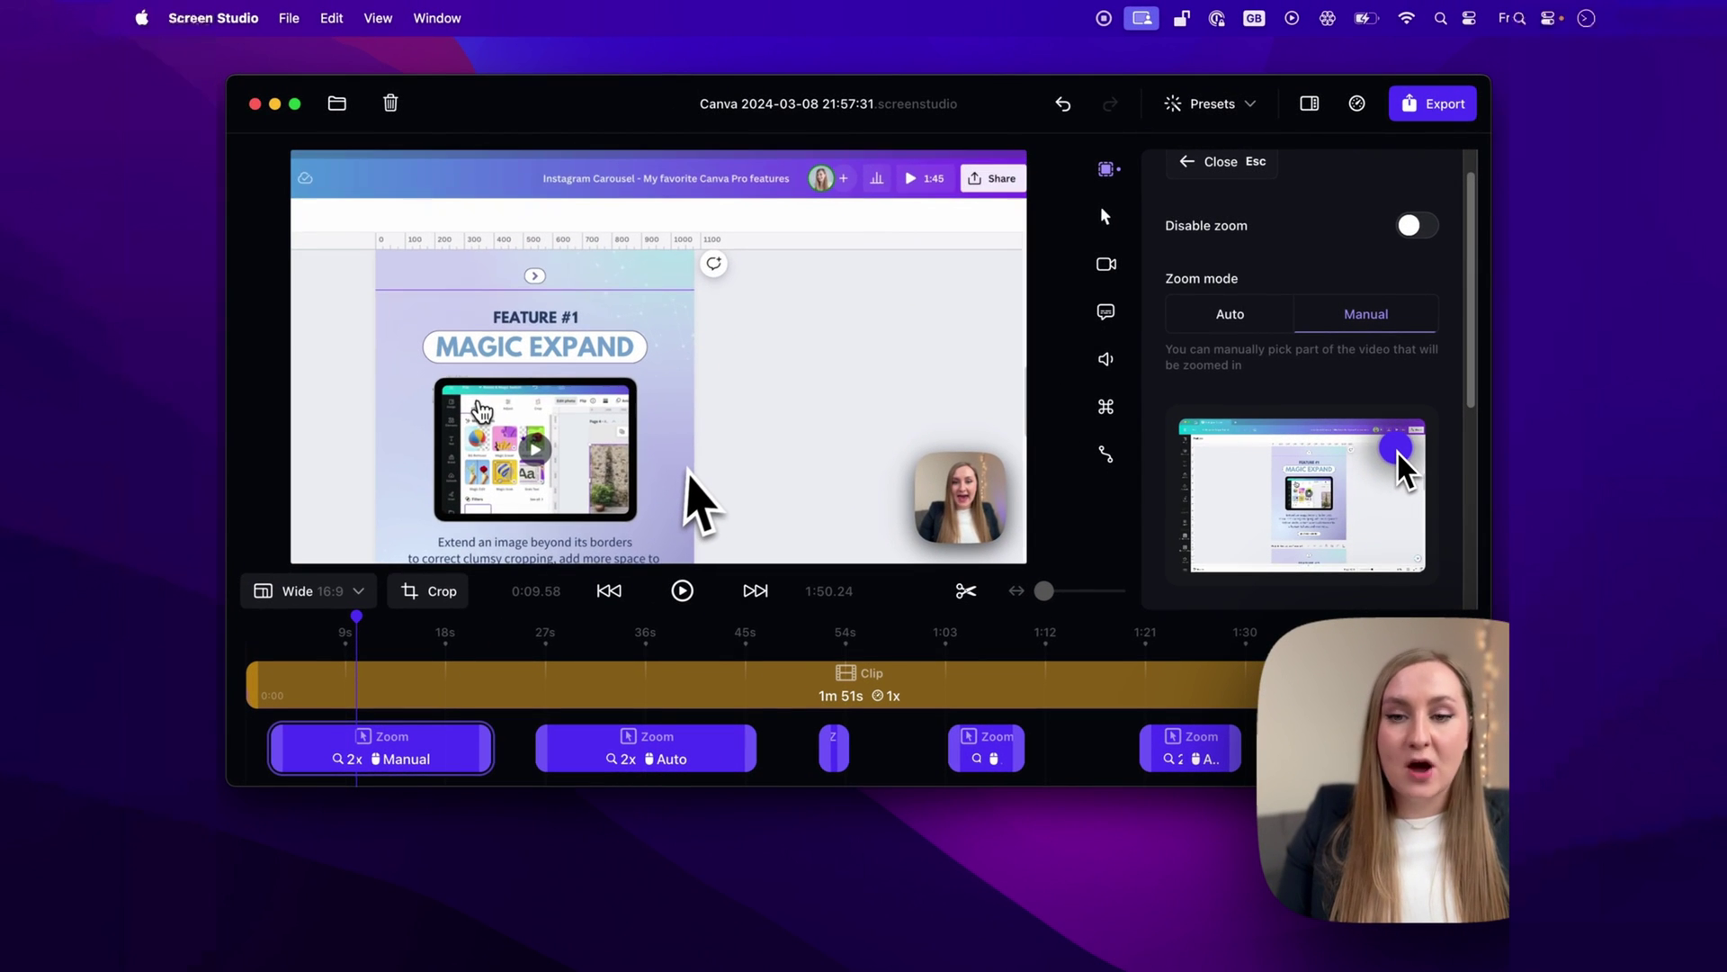
{"action": "left_click_drag", "start_coordinate": [1399, 451], "coordinate": [1222, 460]}
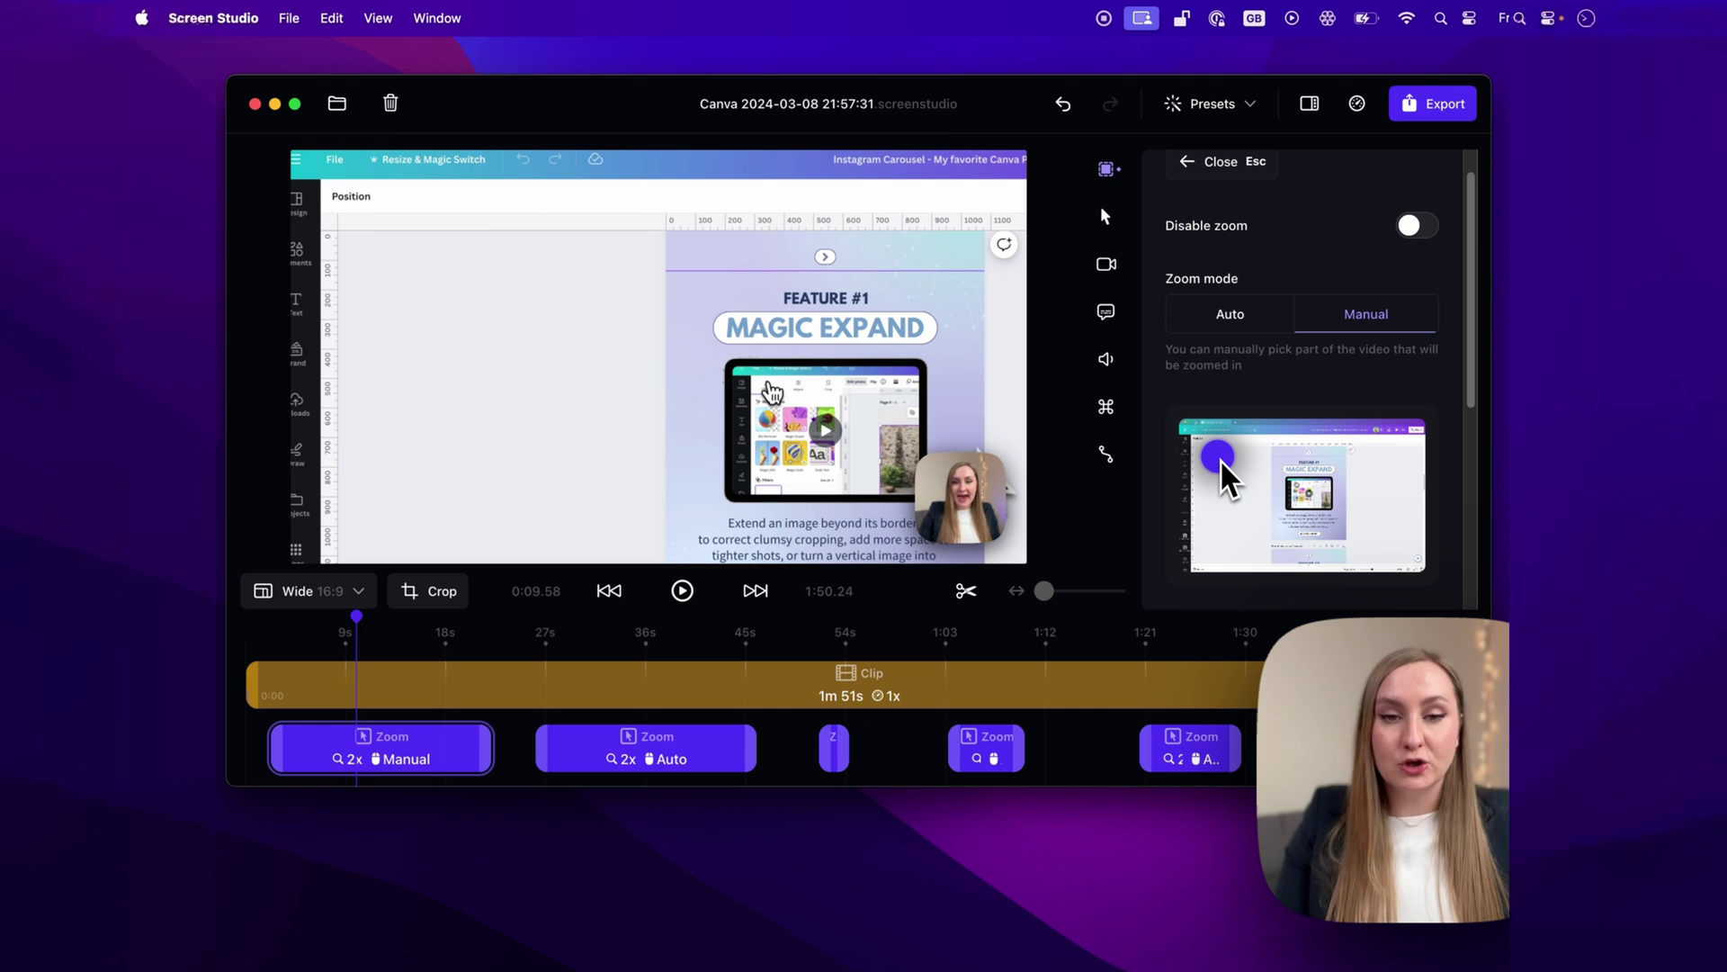
{"action": "left_click_drag", "start_coordinate": [1224, 477], "coordinate": [1273, 481]}
{"action": "left_click", "coordinate": [1242, 315]}
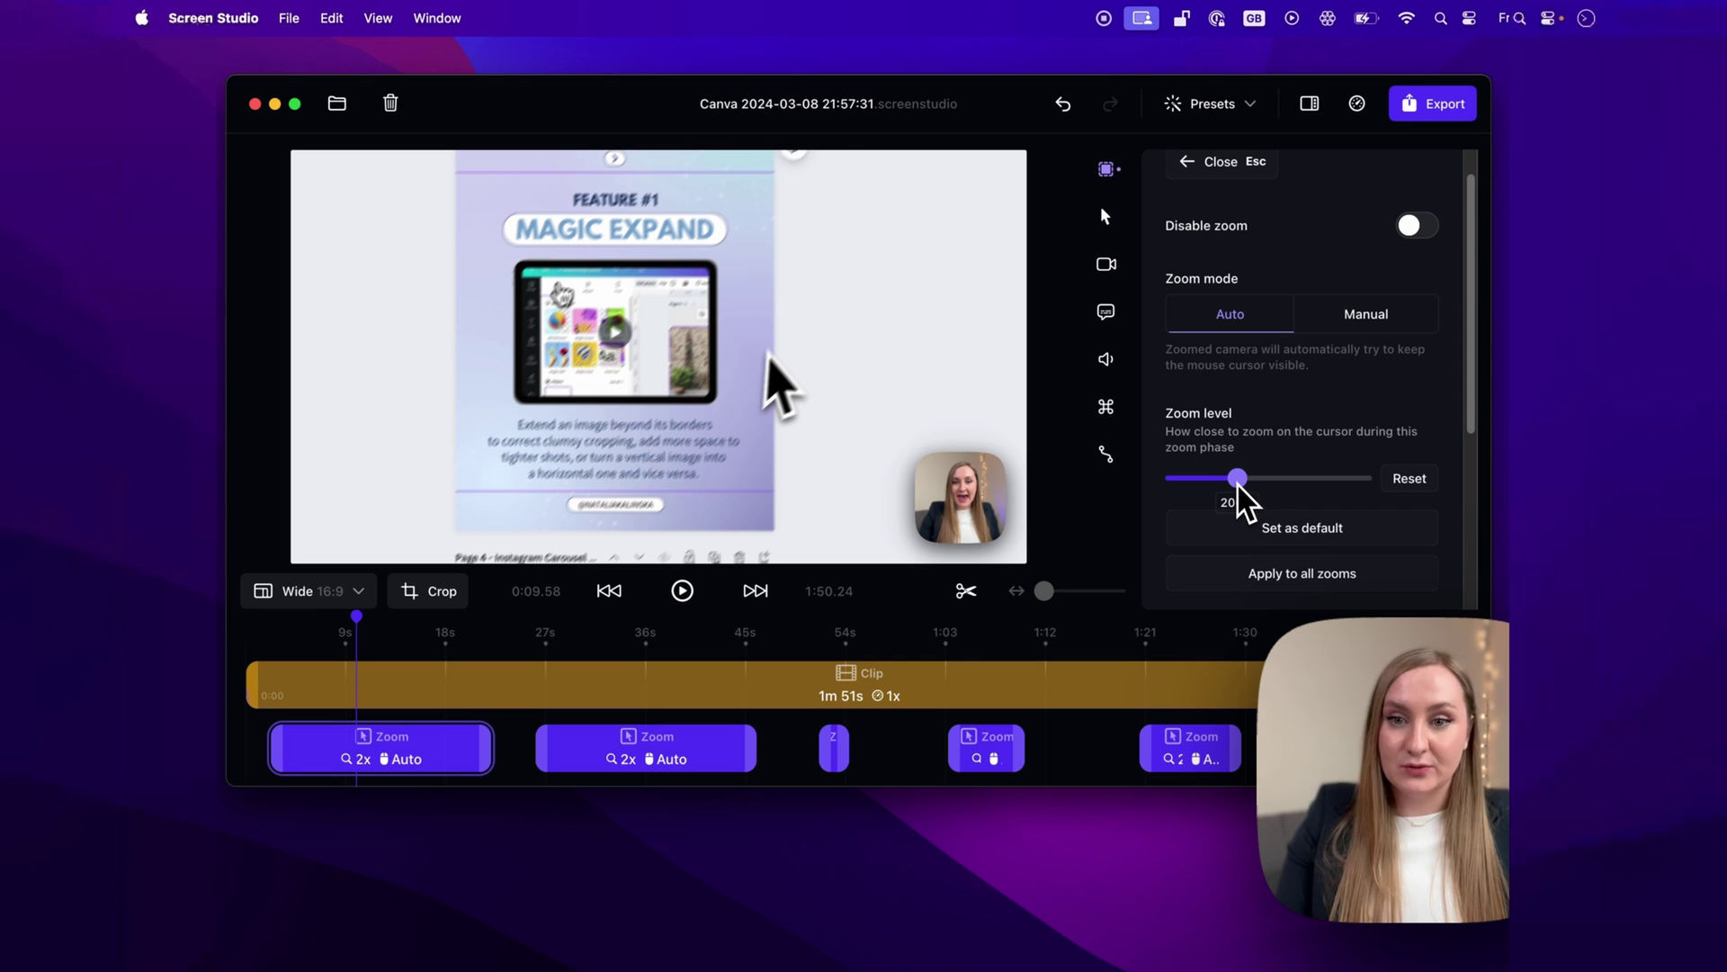
- Set the first zoom's level to 1.5x and apply that level to all zooms
{"action": "left_click_drag", "start_coordinate": [1239, 486], "coordinate": [1204, 495]}
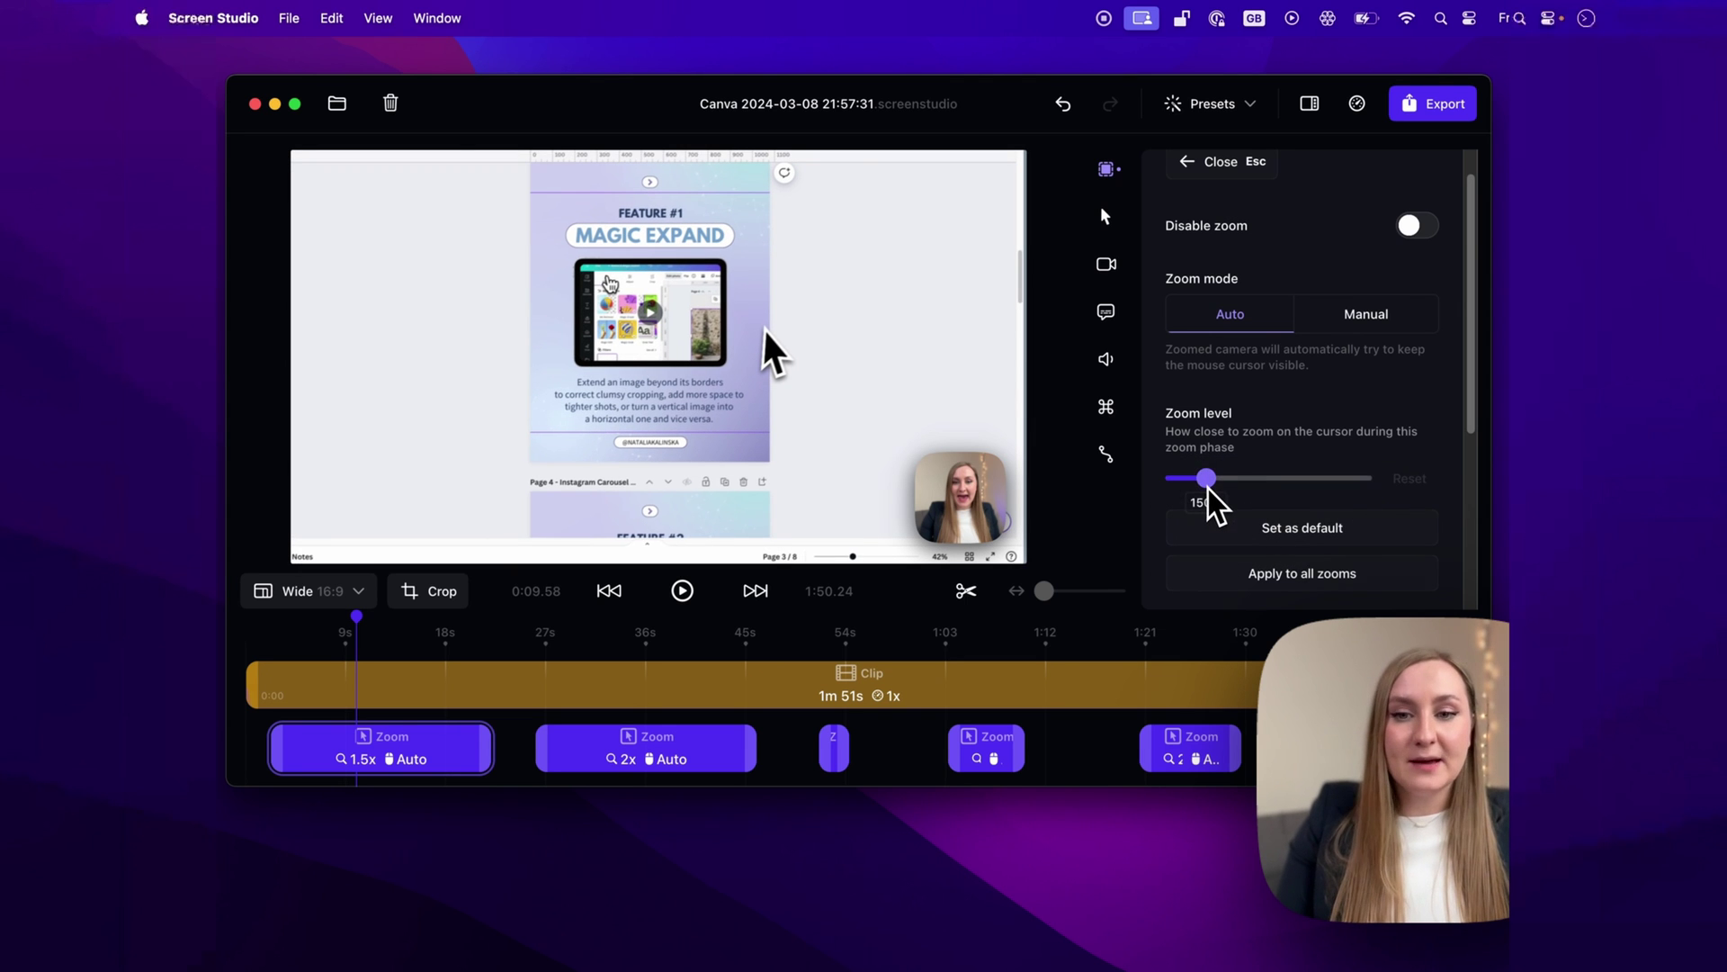
{"action": "mouse_move", "coordinate": [1208, 490]}
{"action": "left_mouse_down"}
{"action": "mouse_move", "coordinate": [1234, 491]}
{"action": "mouse_move", "coordinate": [1203, 491]}
{"action": "left_mouse_up"}
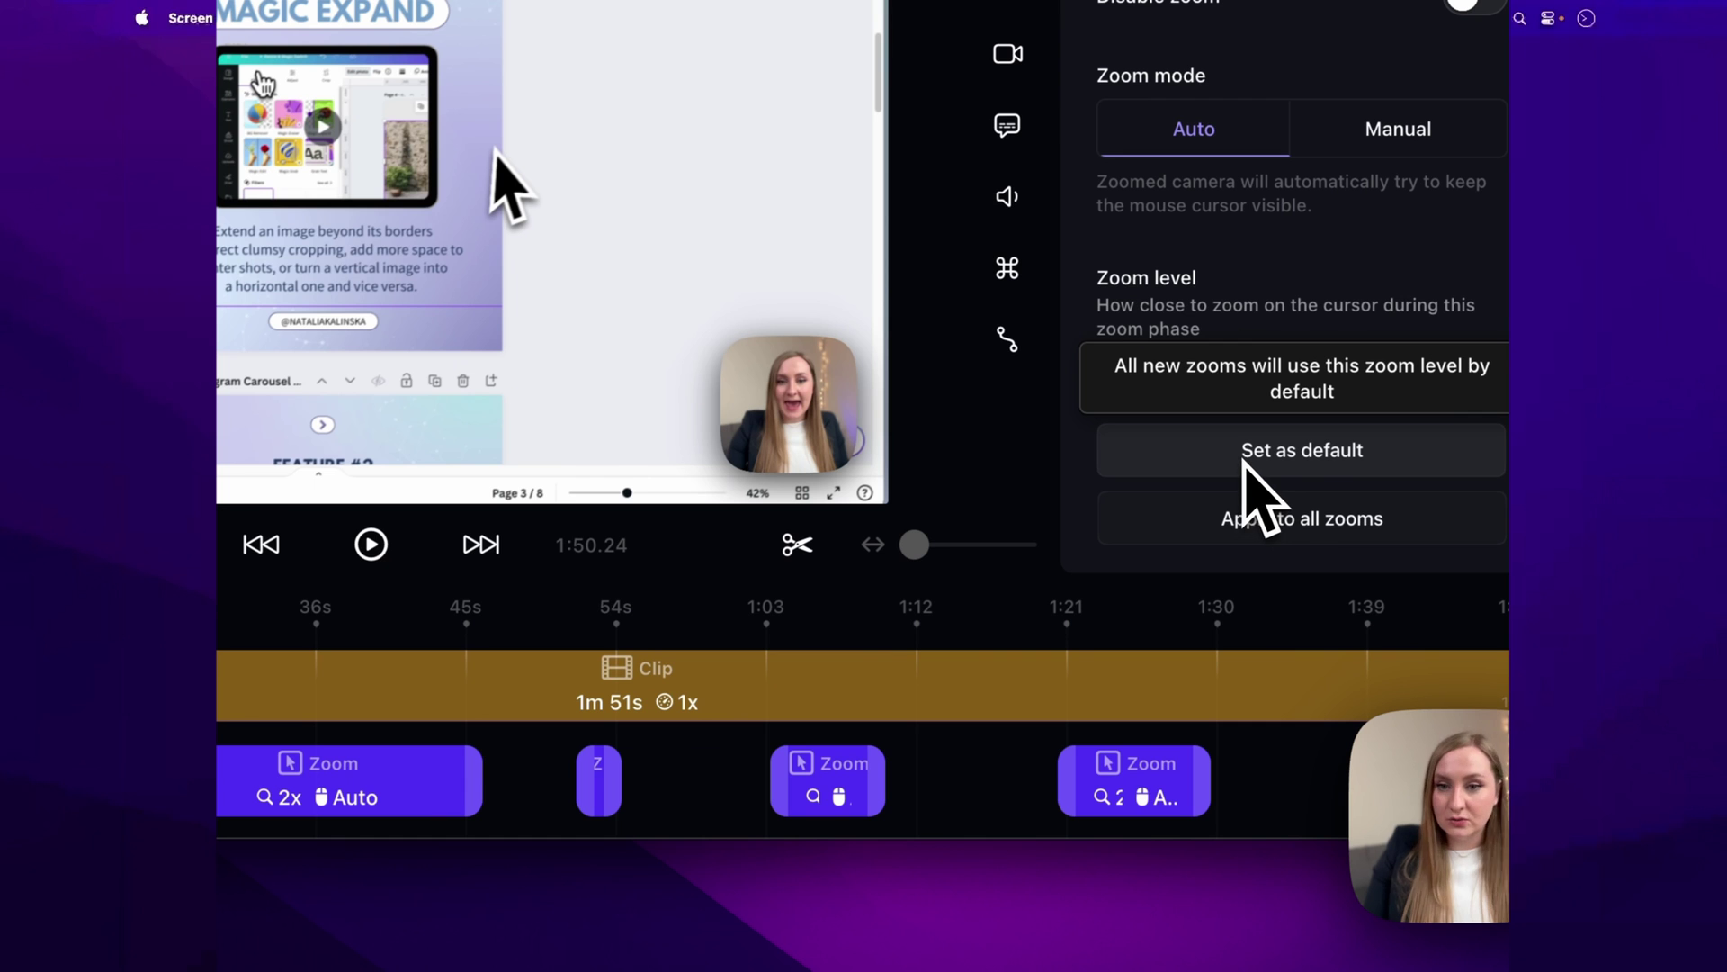
{"action": "left_click", "coordinate": [1293, 525]}
{"action": "left_click", "coordinate": [605, 690]}
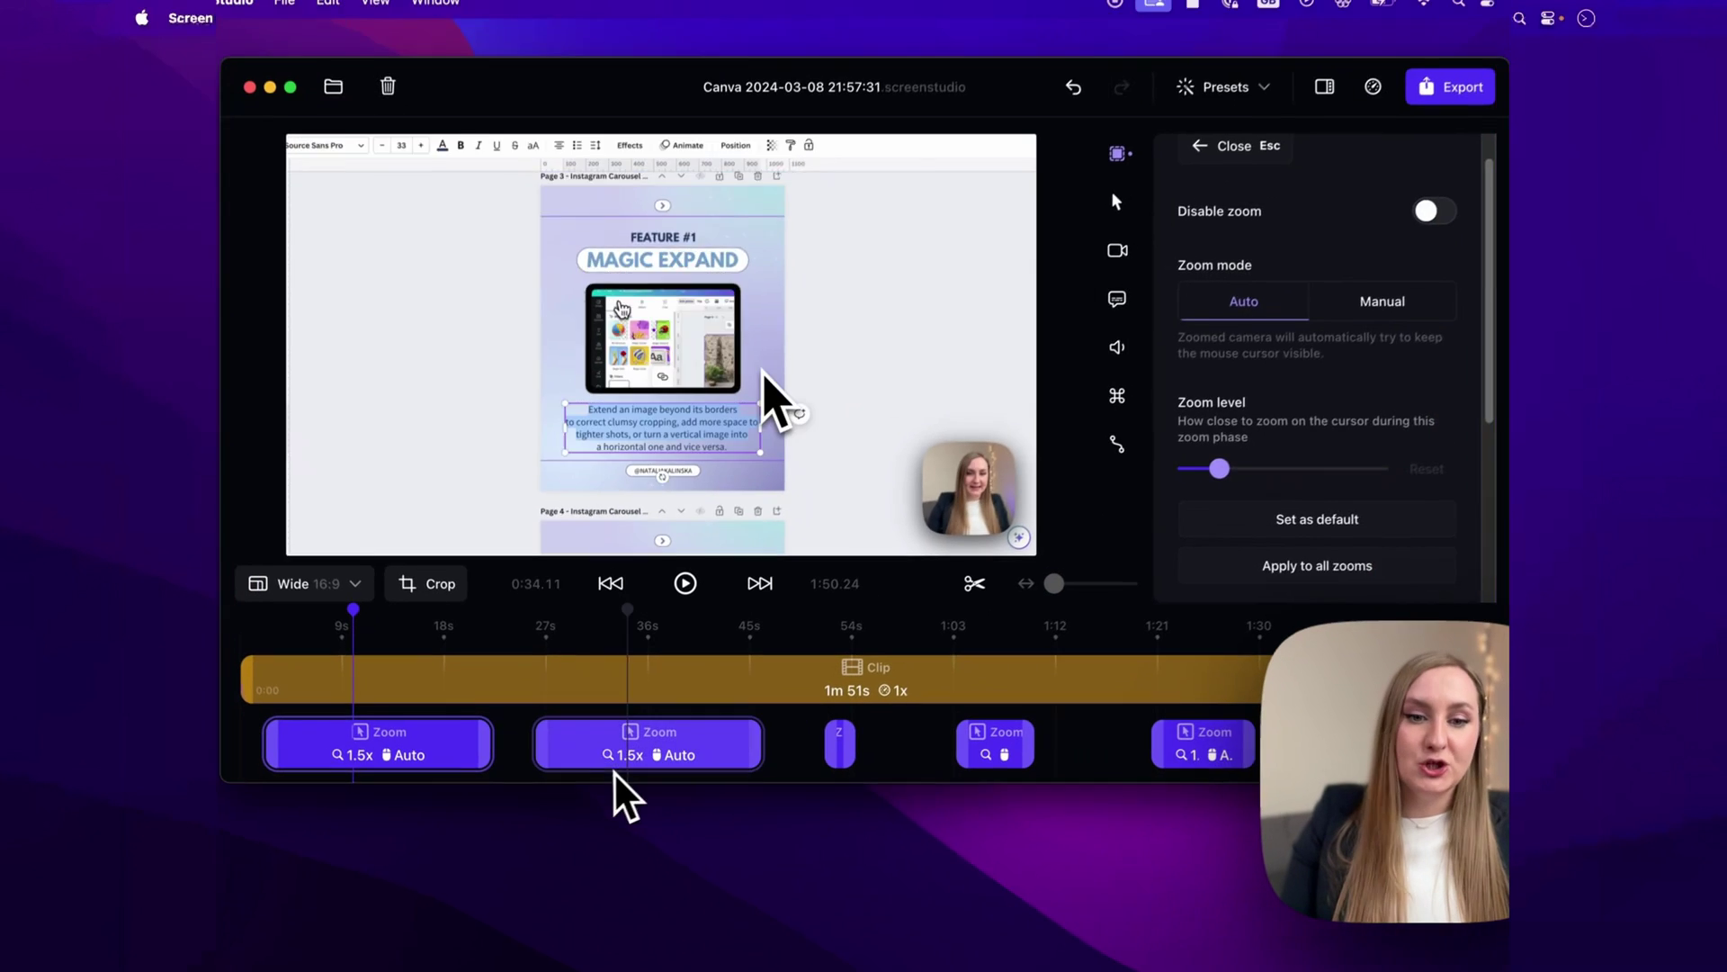
- Review the zoom's Snap to edges and Glide options, including glide direction and speed
{"action": "scroll", "coordinate": [1296, 493], "scroll_direction": "down", "scroll_amount": 5}
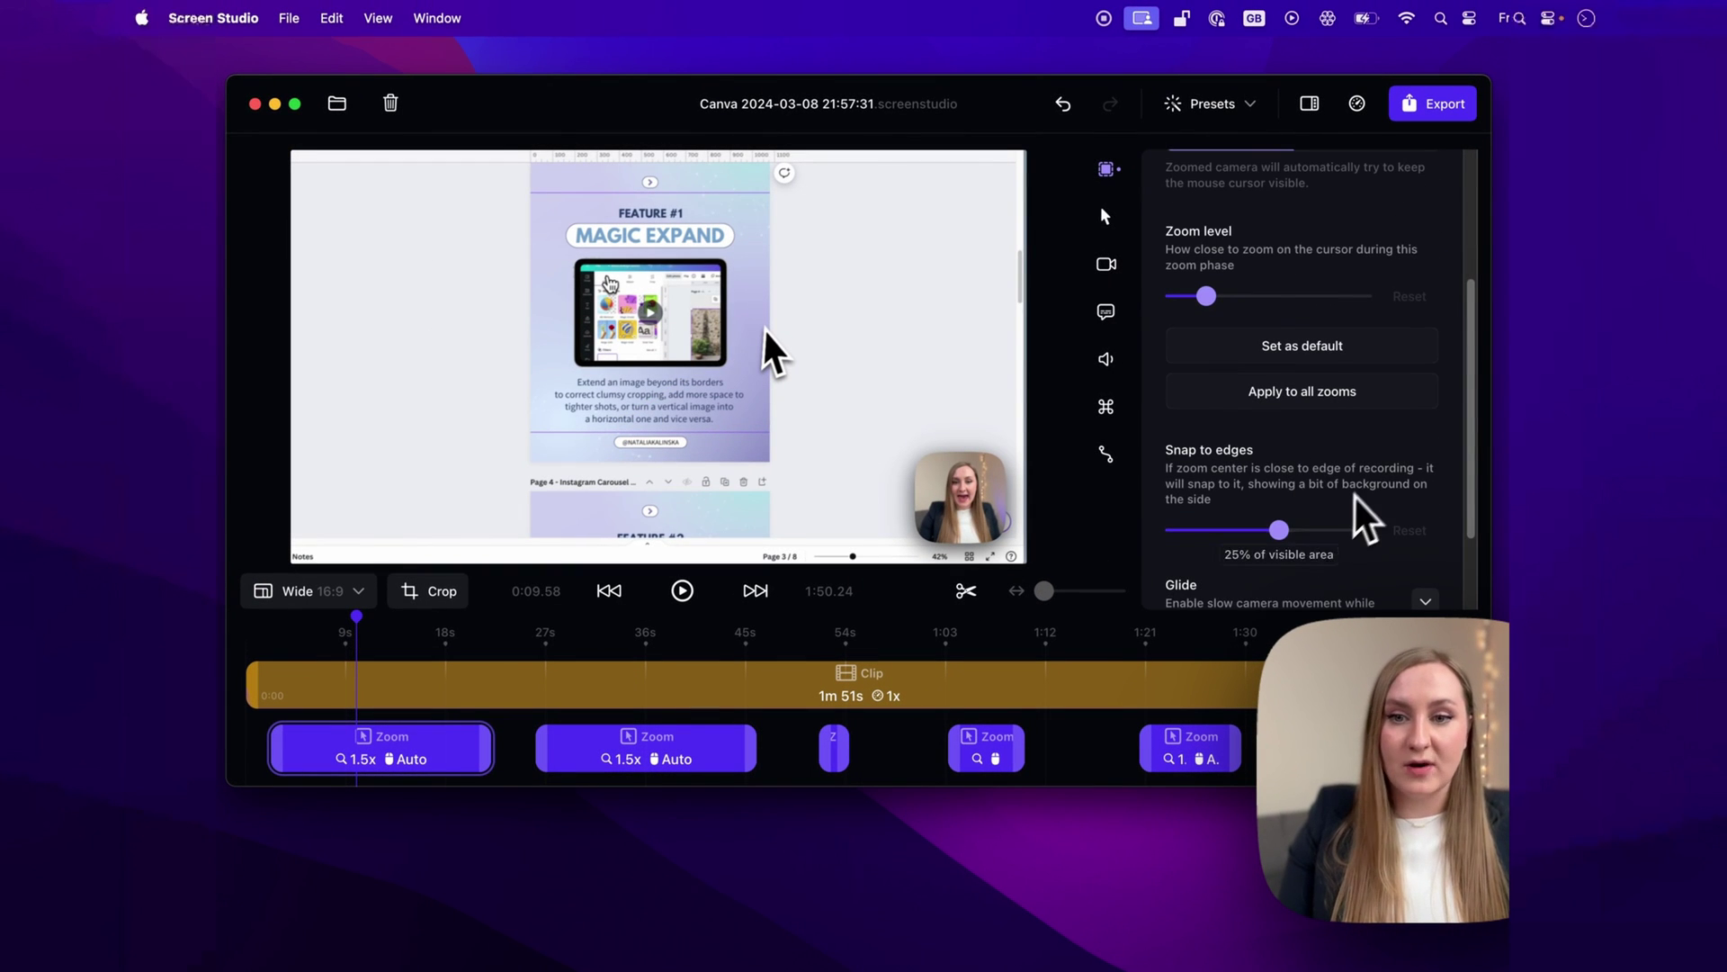
{"action": "scroll", "coordinate": [1363, 490], "scroll_direction": "down", "scroll_amount": 2}
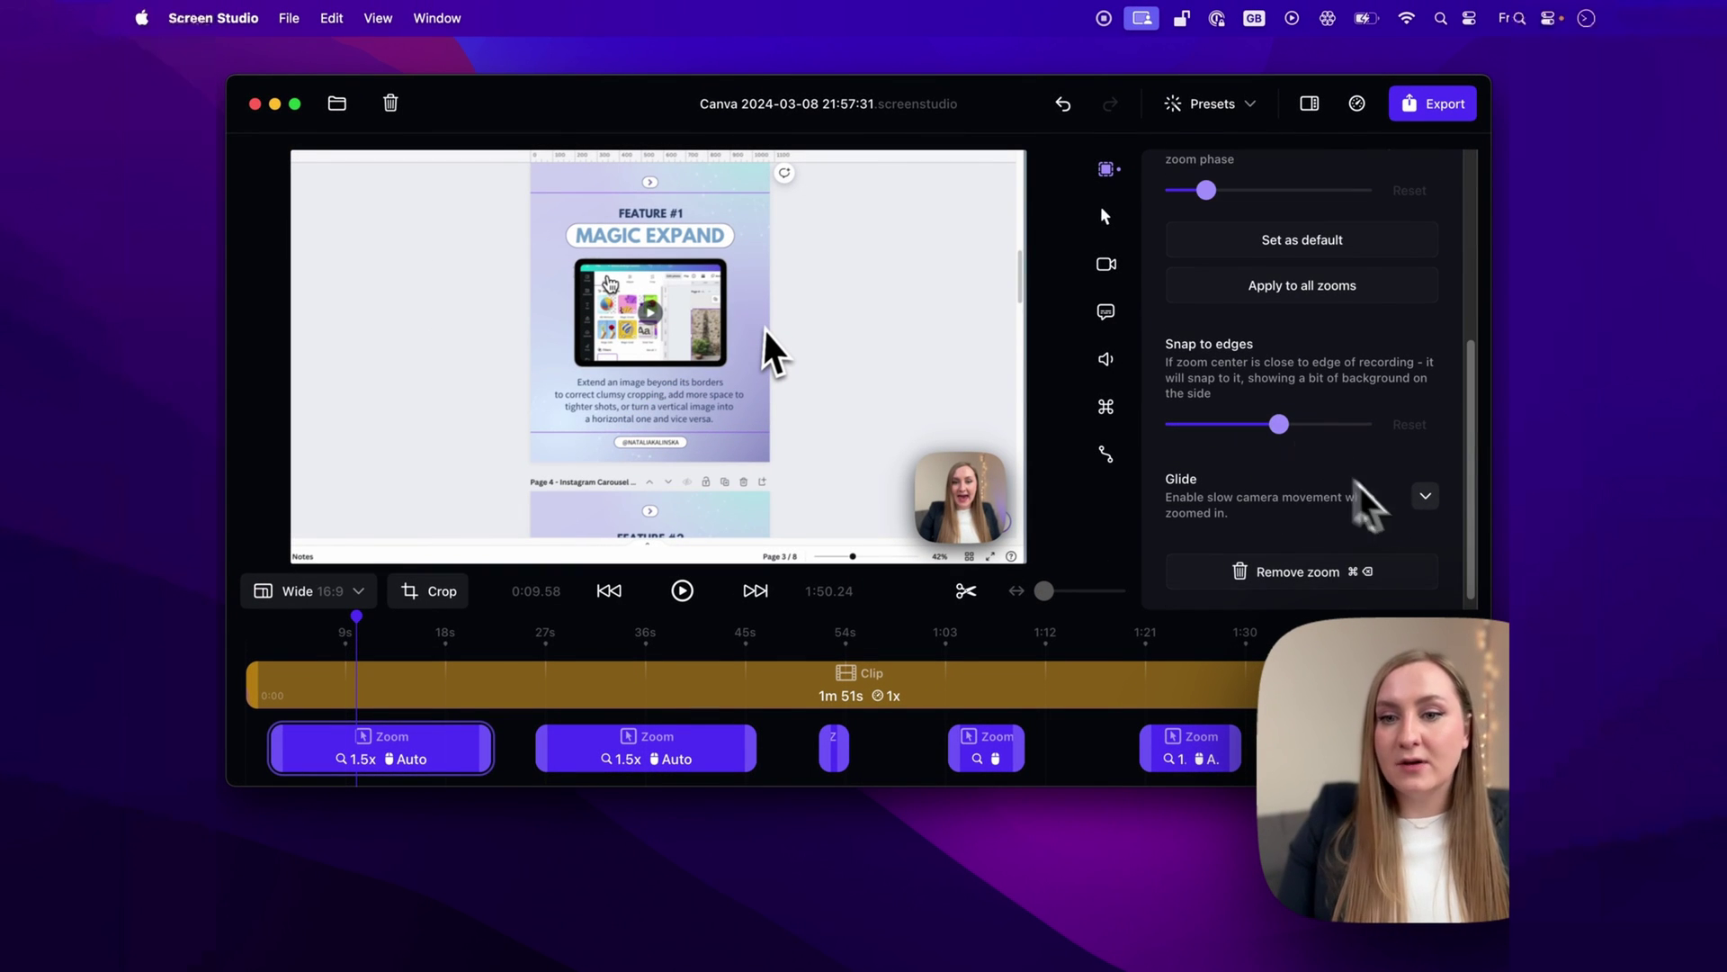
{"action": "left_click", "coordinate": [1424, 498]}
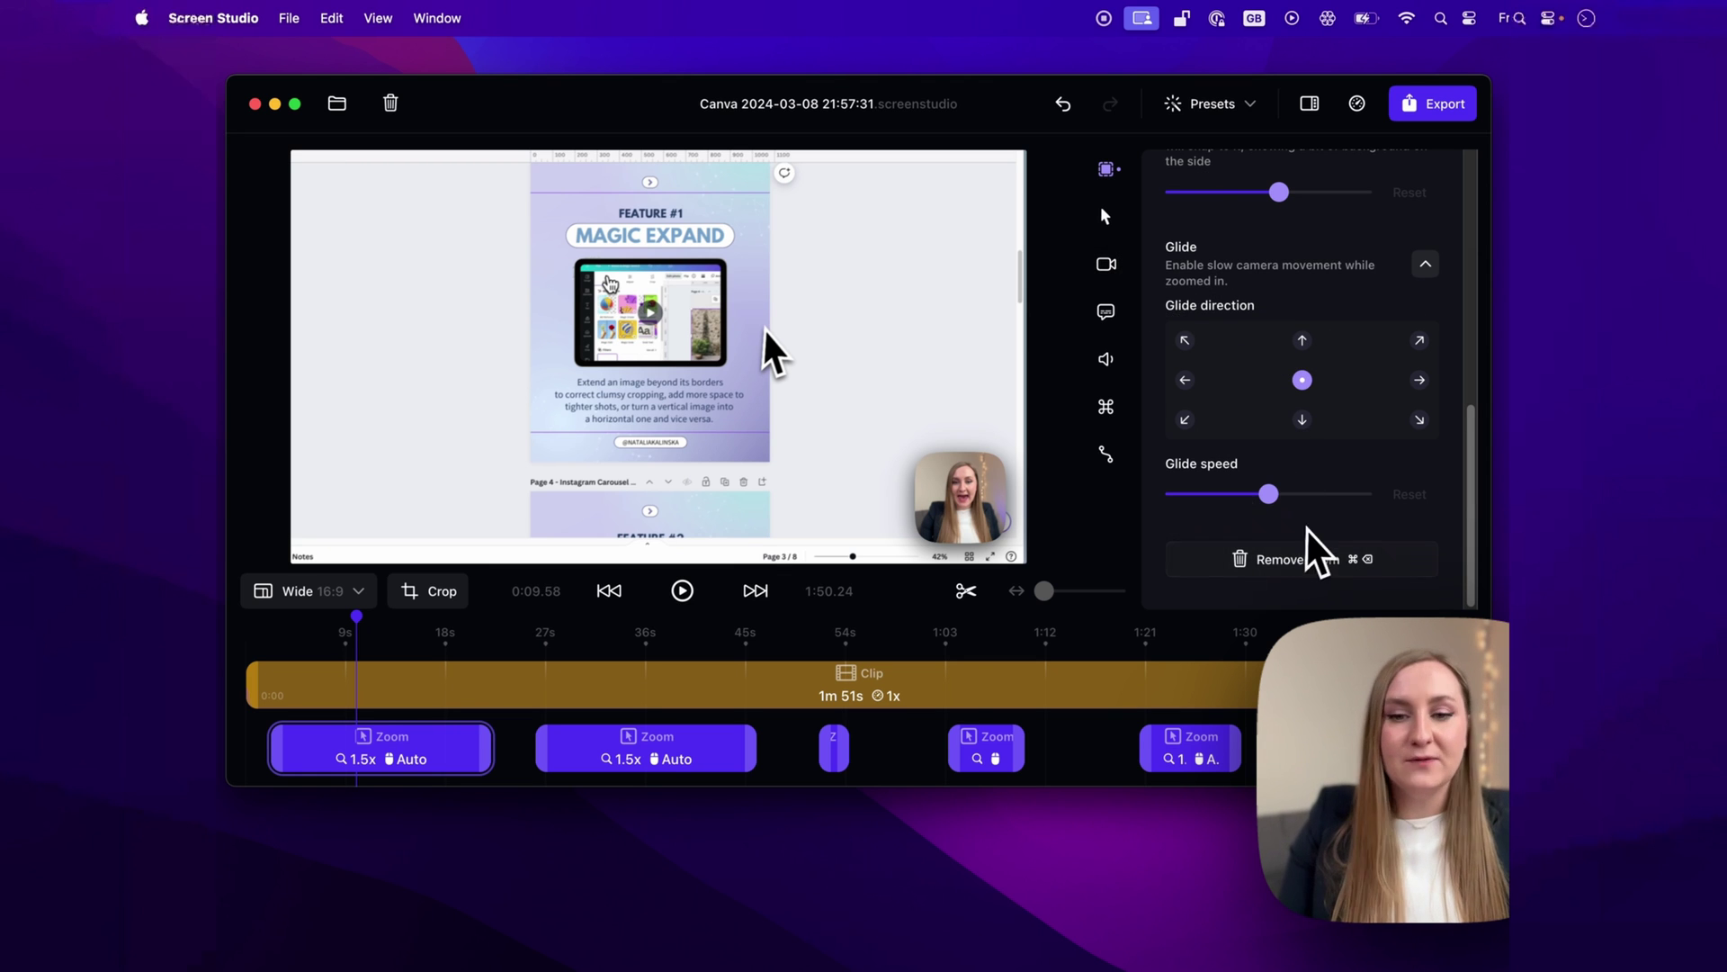
- Remove the second zoom from the timeline
{"action": "left_click", "coordinate": [684, 763]}
{"action": "left_click", "coordinate": [630, 747]}
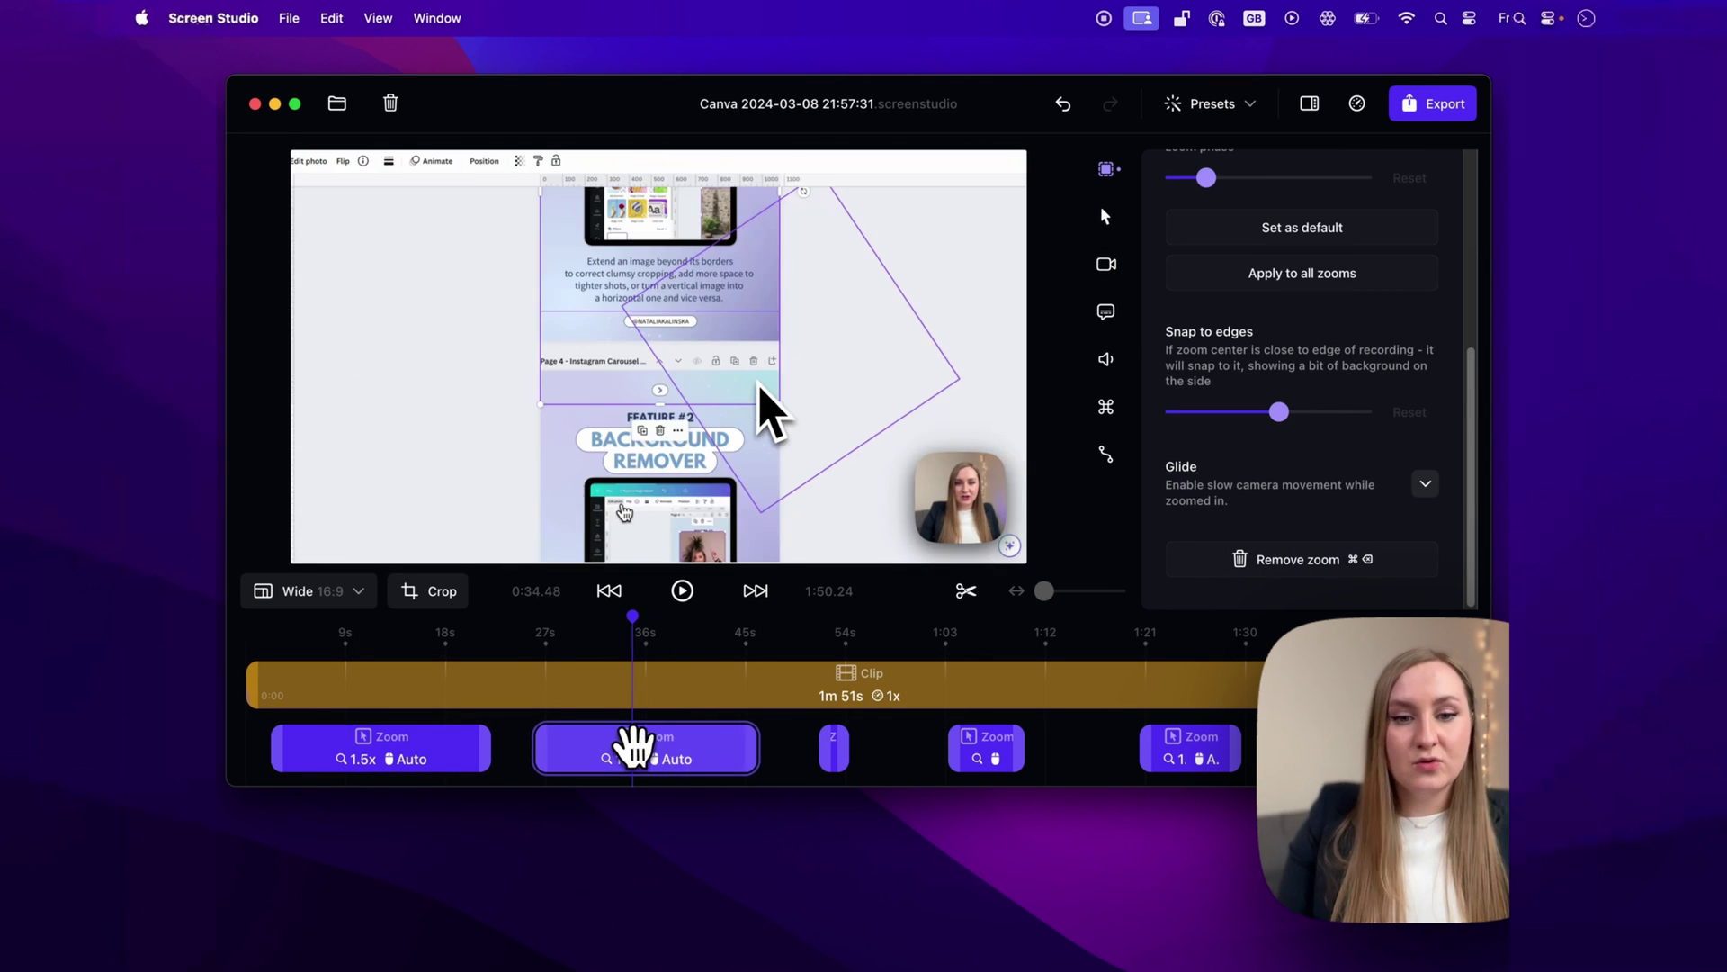
{"action": "key", "text": "super+BackSpace"}
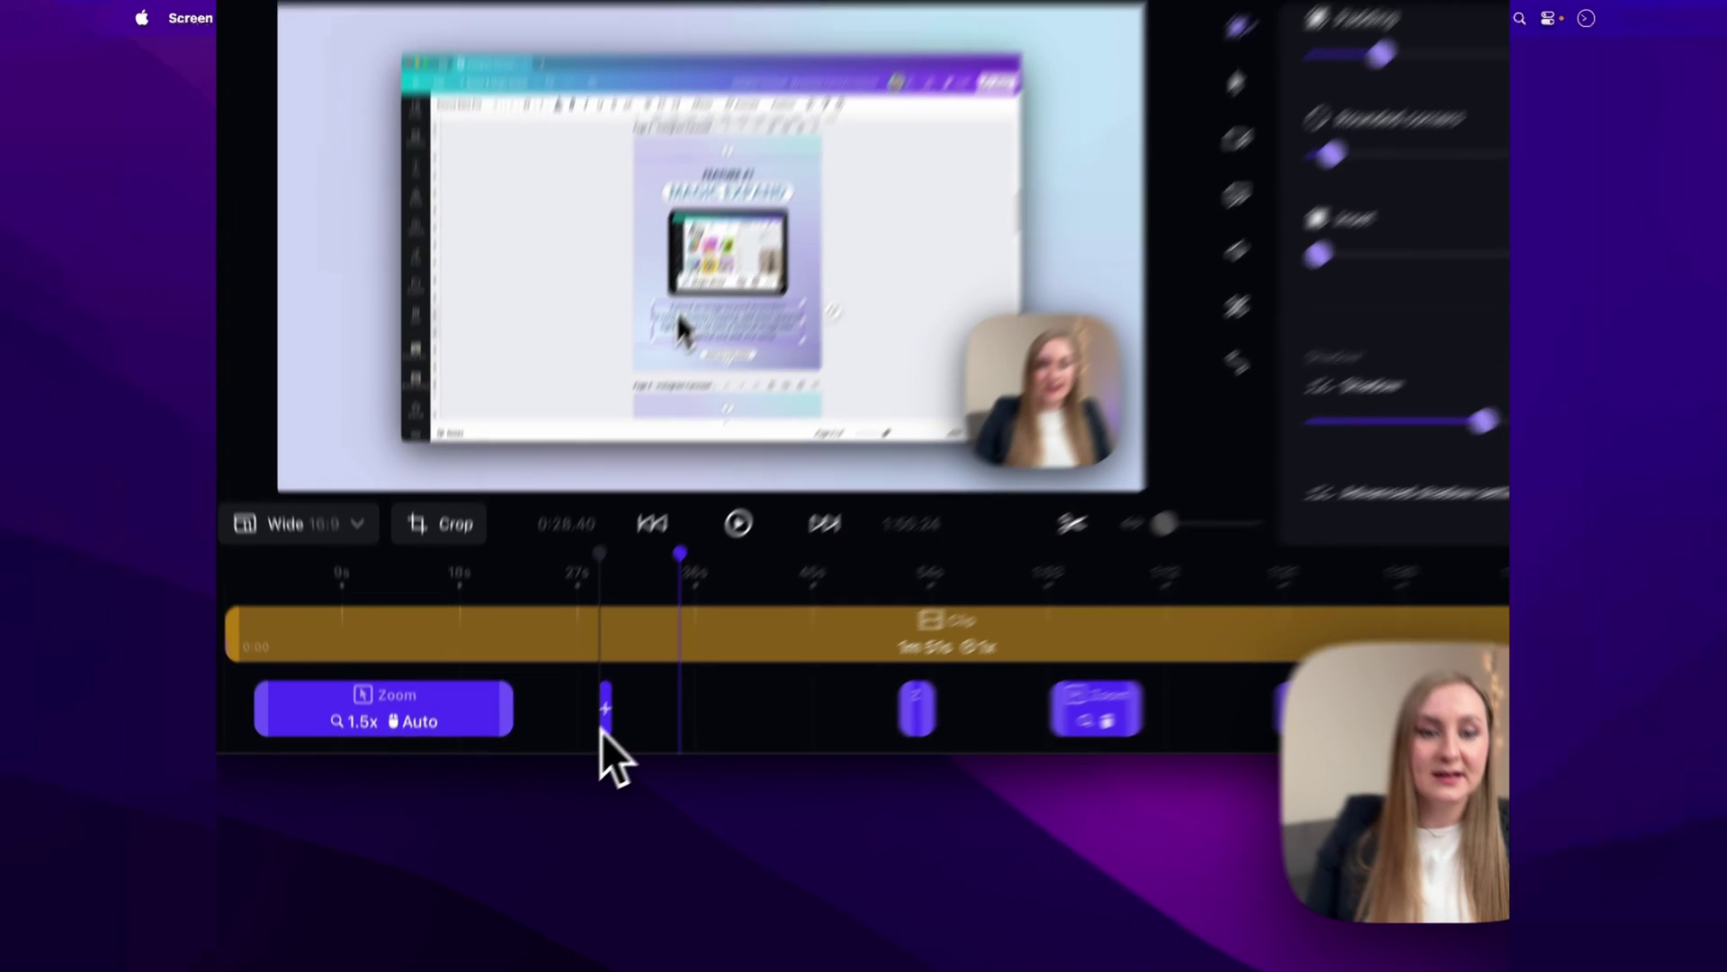
- Add a zoom from about 0:28 to 0:43 and remove the short extra zoom right after it
{"action": "left_click", "coordinate": [568, 765]}
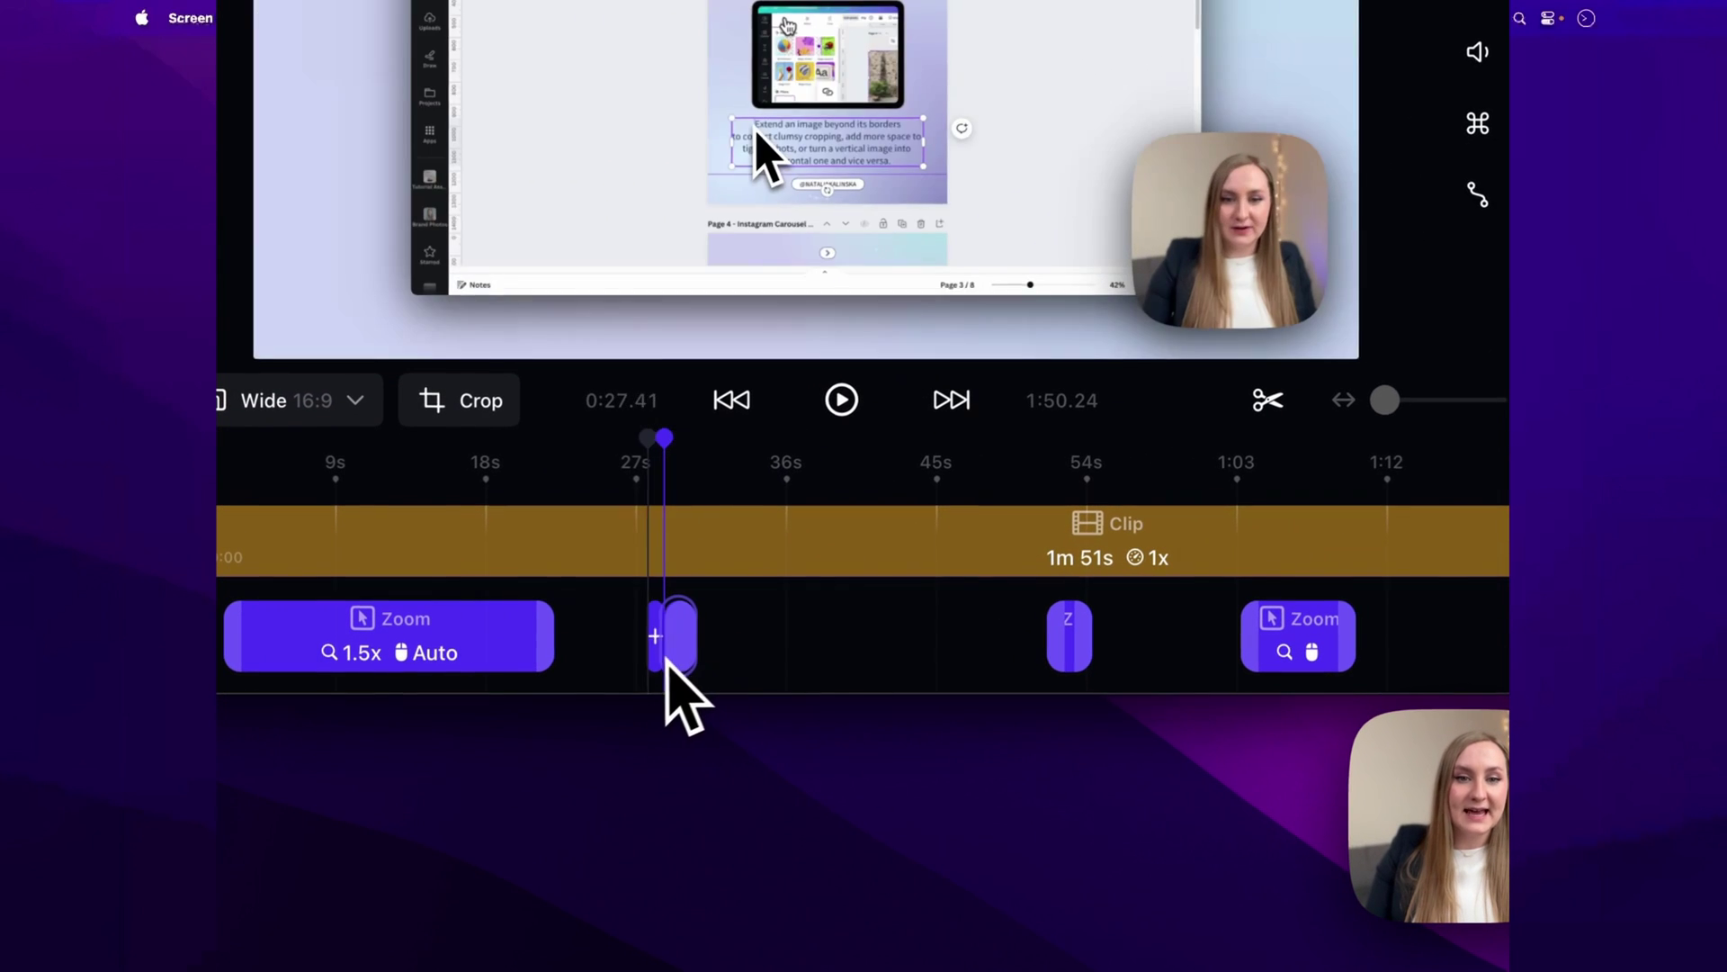
{"action": "left_click_drag", "start_coordinate": [698, 658], "coordinate": [828, 655]}
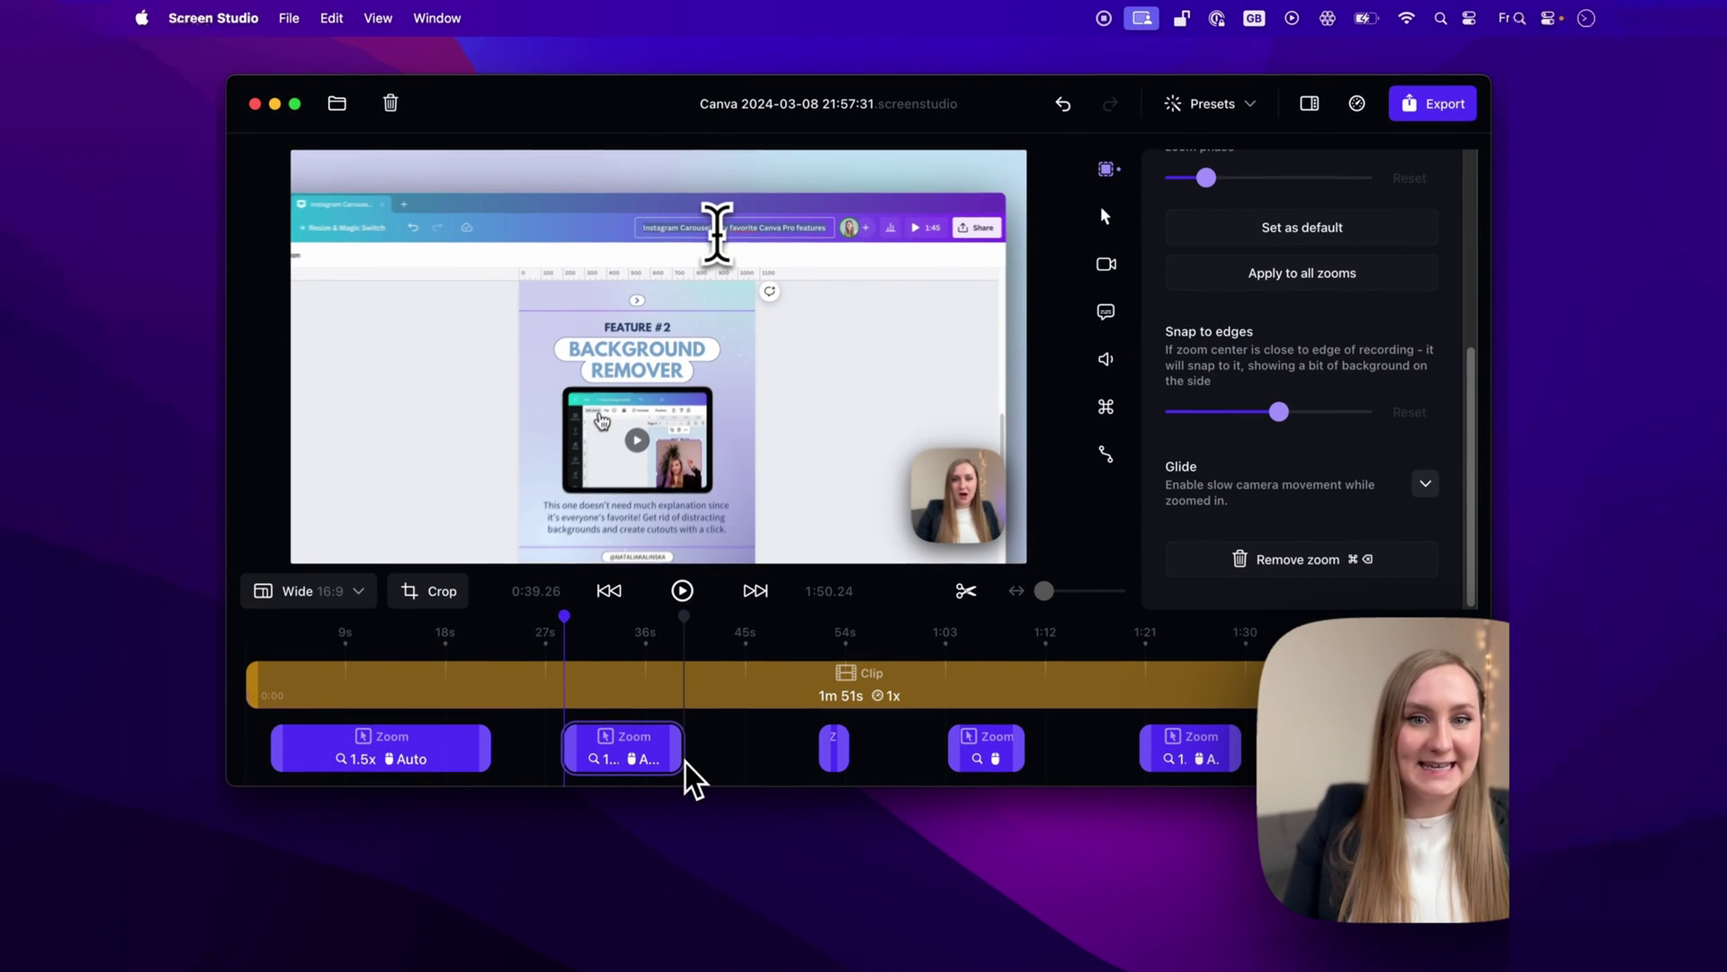
{"action": "left_click_drag", "start_coordinate": [685, 761], "coordinate": [725, 765]}
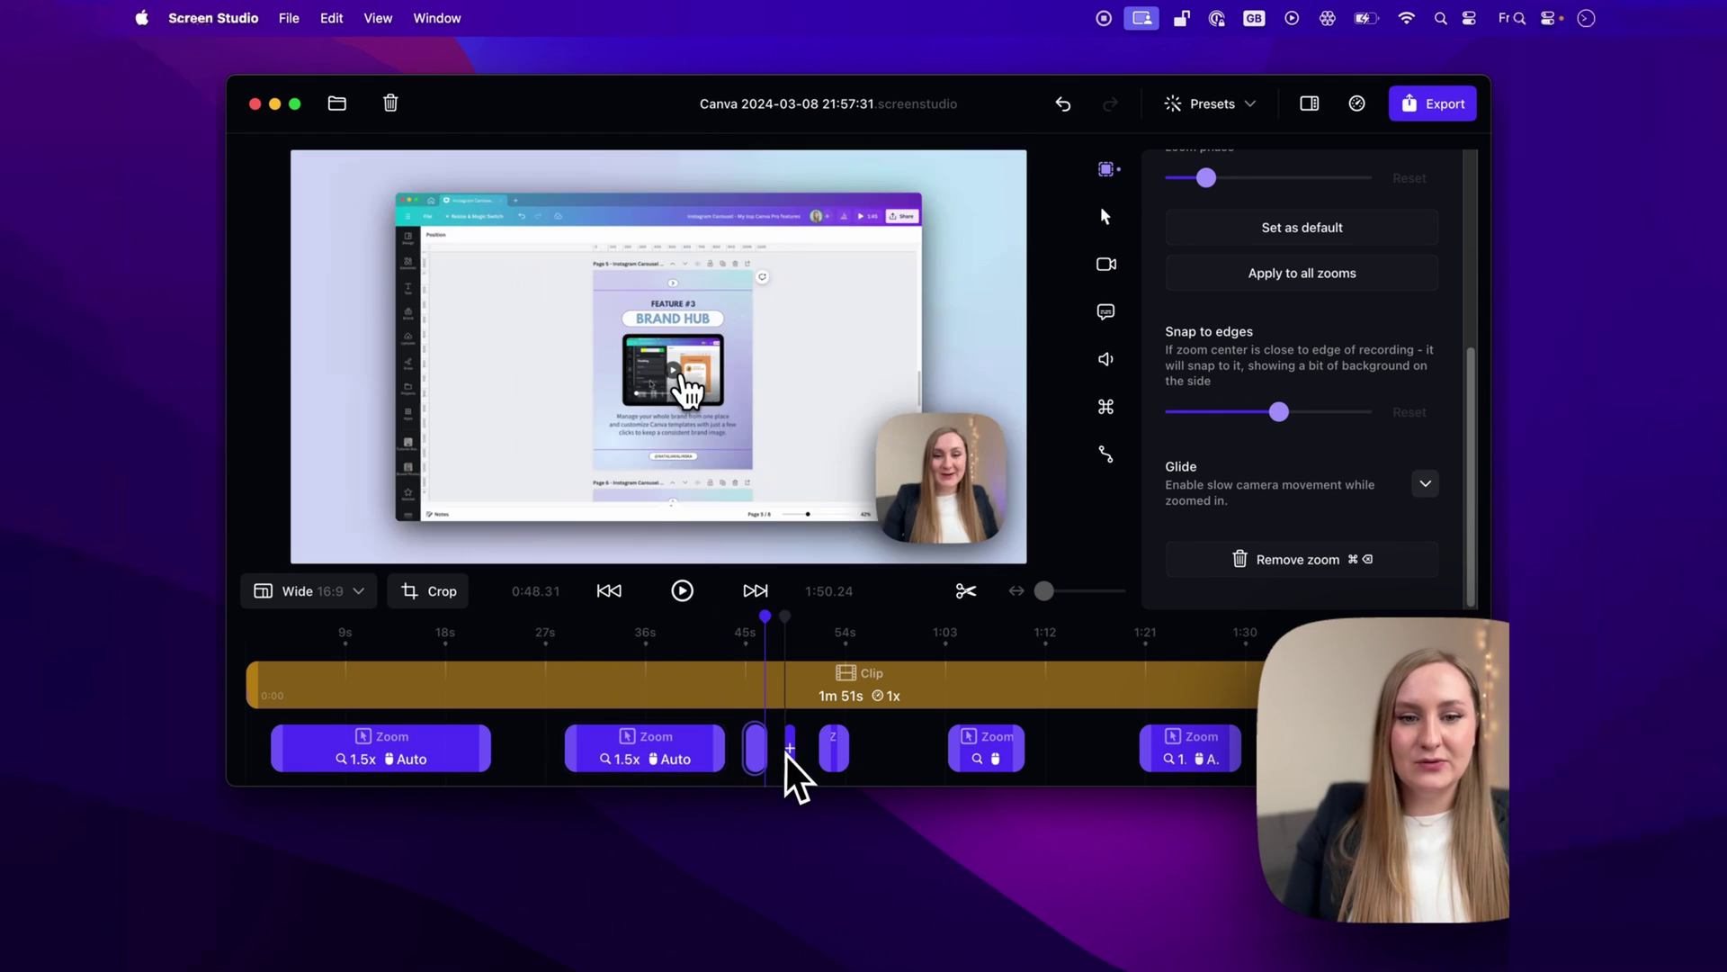
{"action": "left_click", "coordinate": [743, 749]}
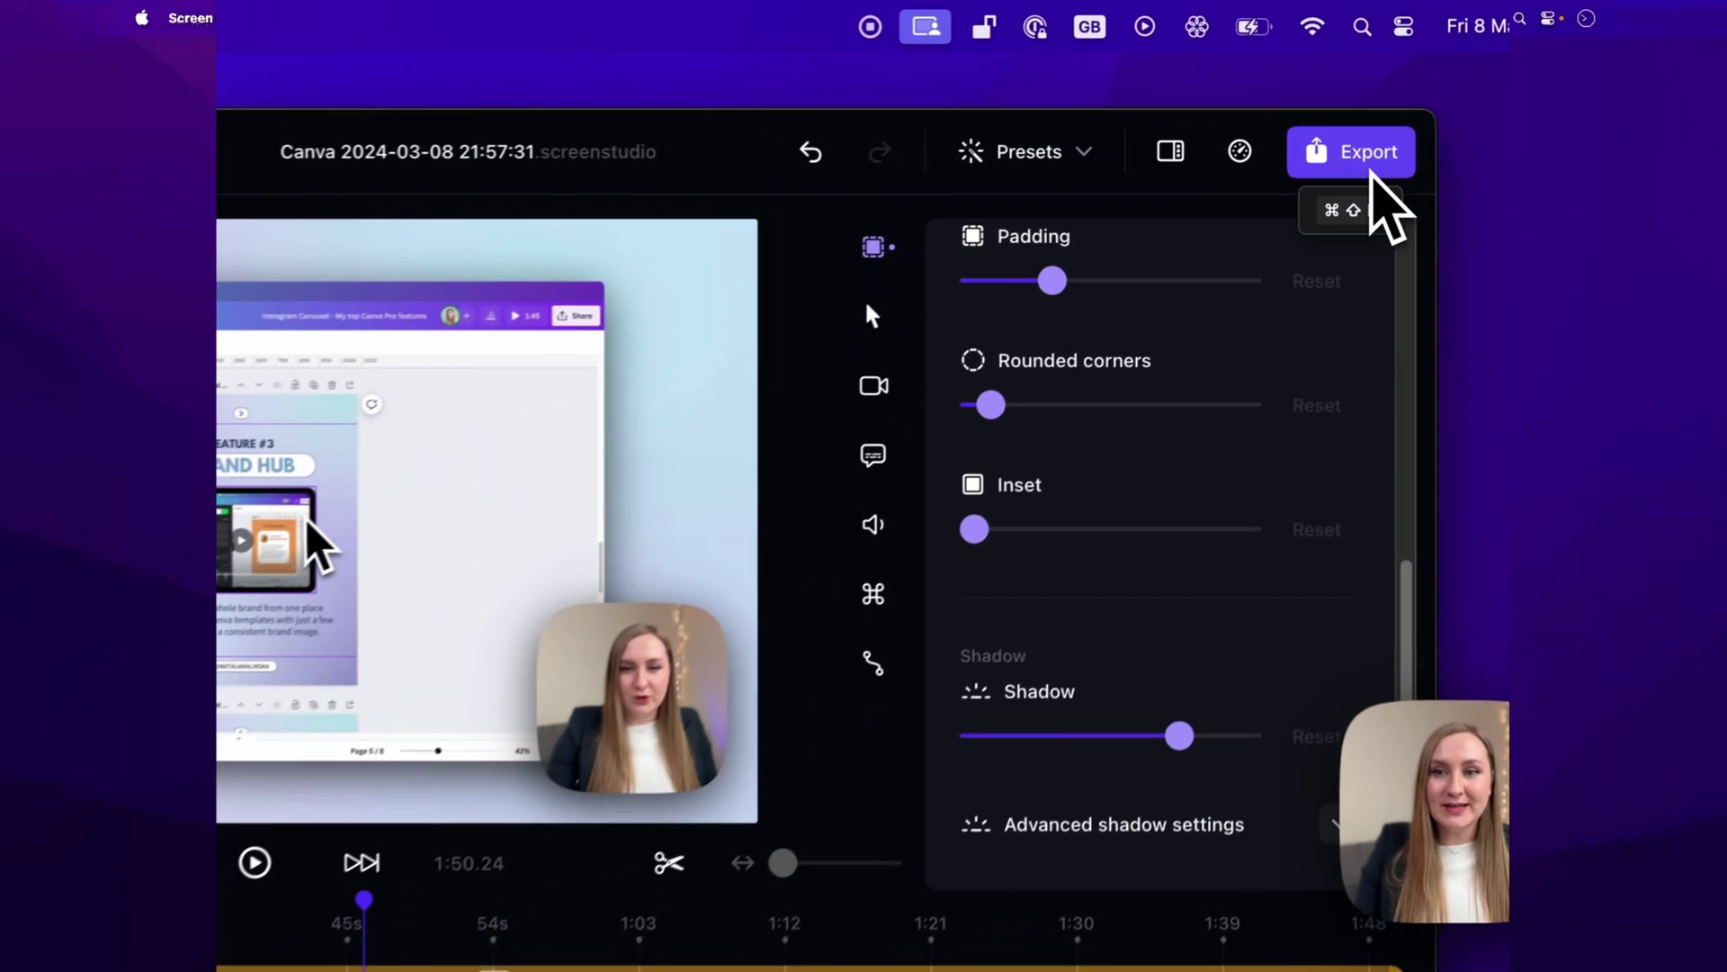
- Open the export settings and review the format and frame rate options for the video
{"action": "left_click", "coordinate": [1374, 177]}
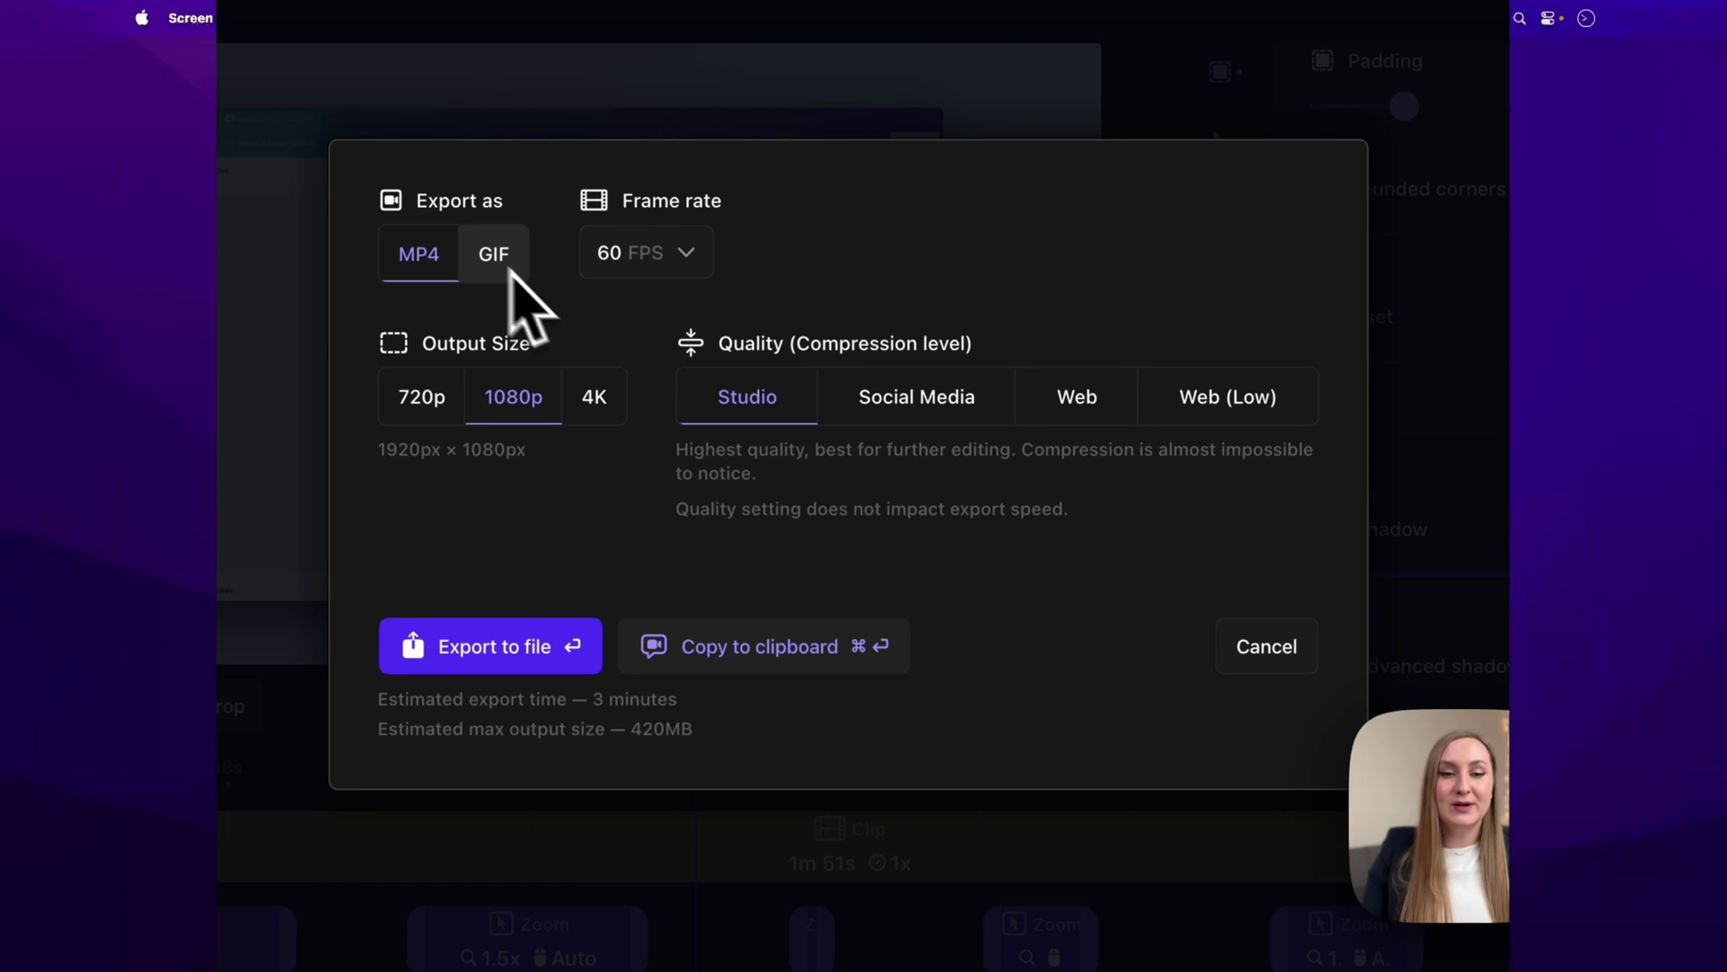
{"action": "left_click", "coordinate": [693, 256]}
{"action": "left_click", "coordinate": [689, 268]}
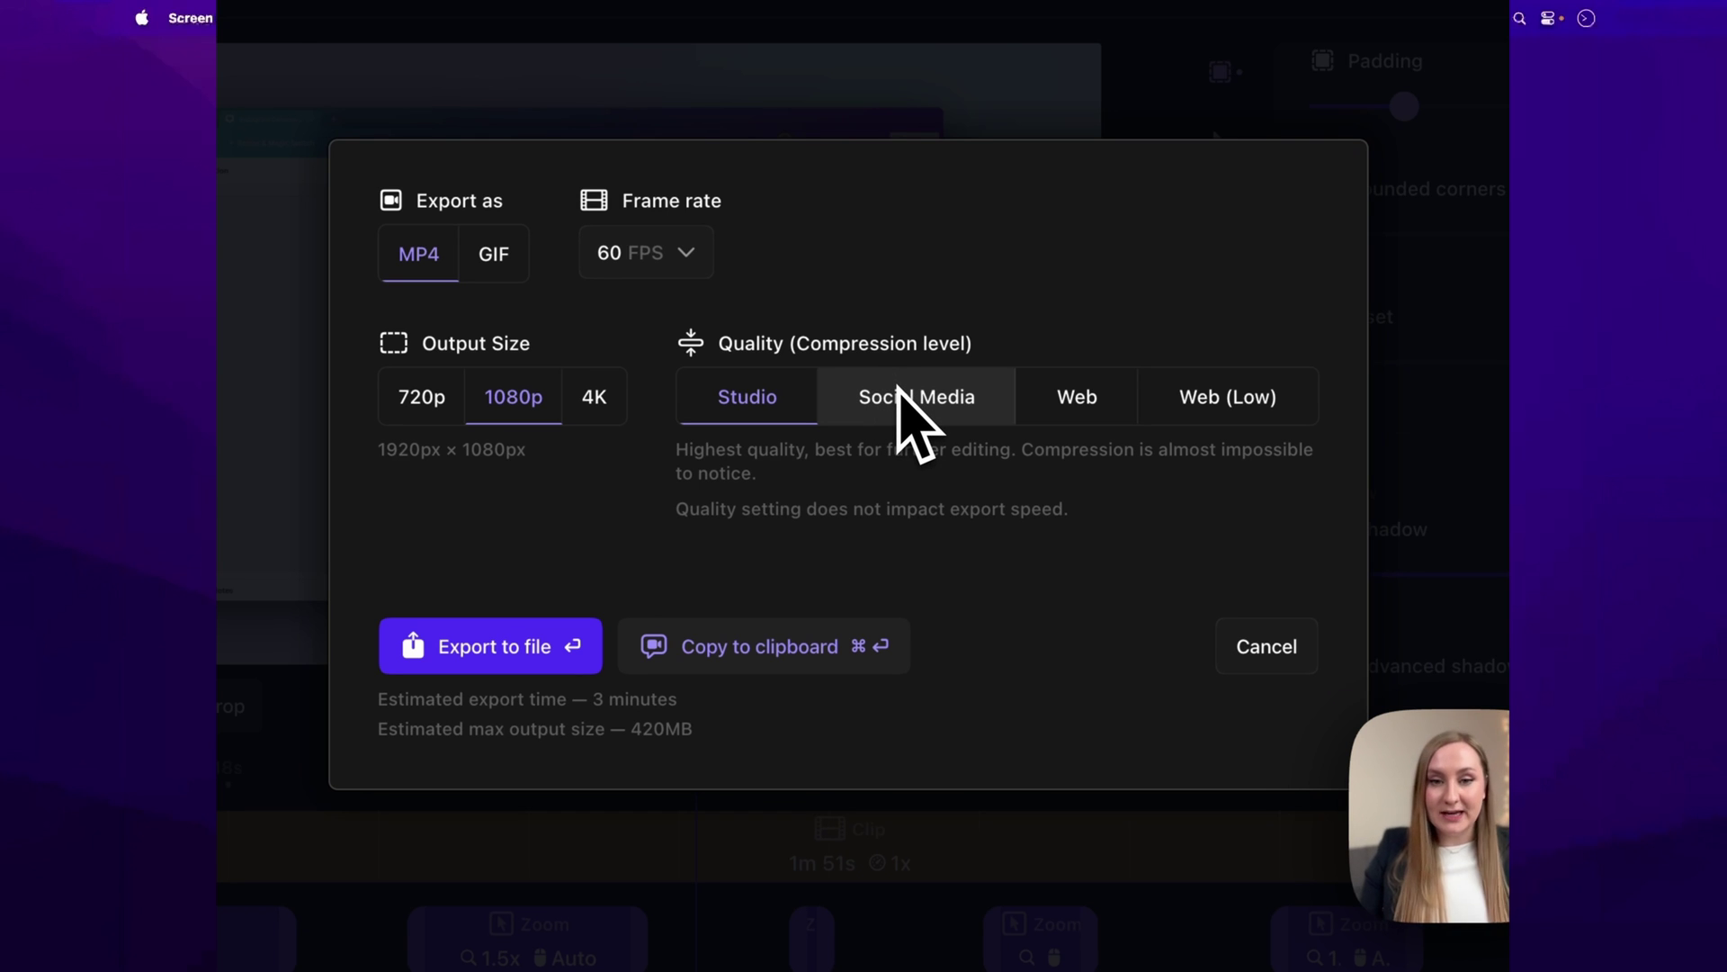
- Compare the Social Media, Web, Web (Low) and Studio compression levels for the export
{"action": "left_click", "coordinate": [914, 412]}
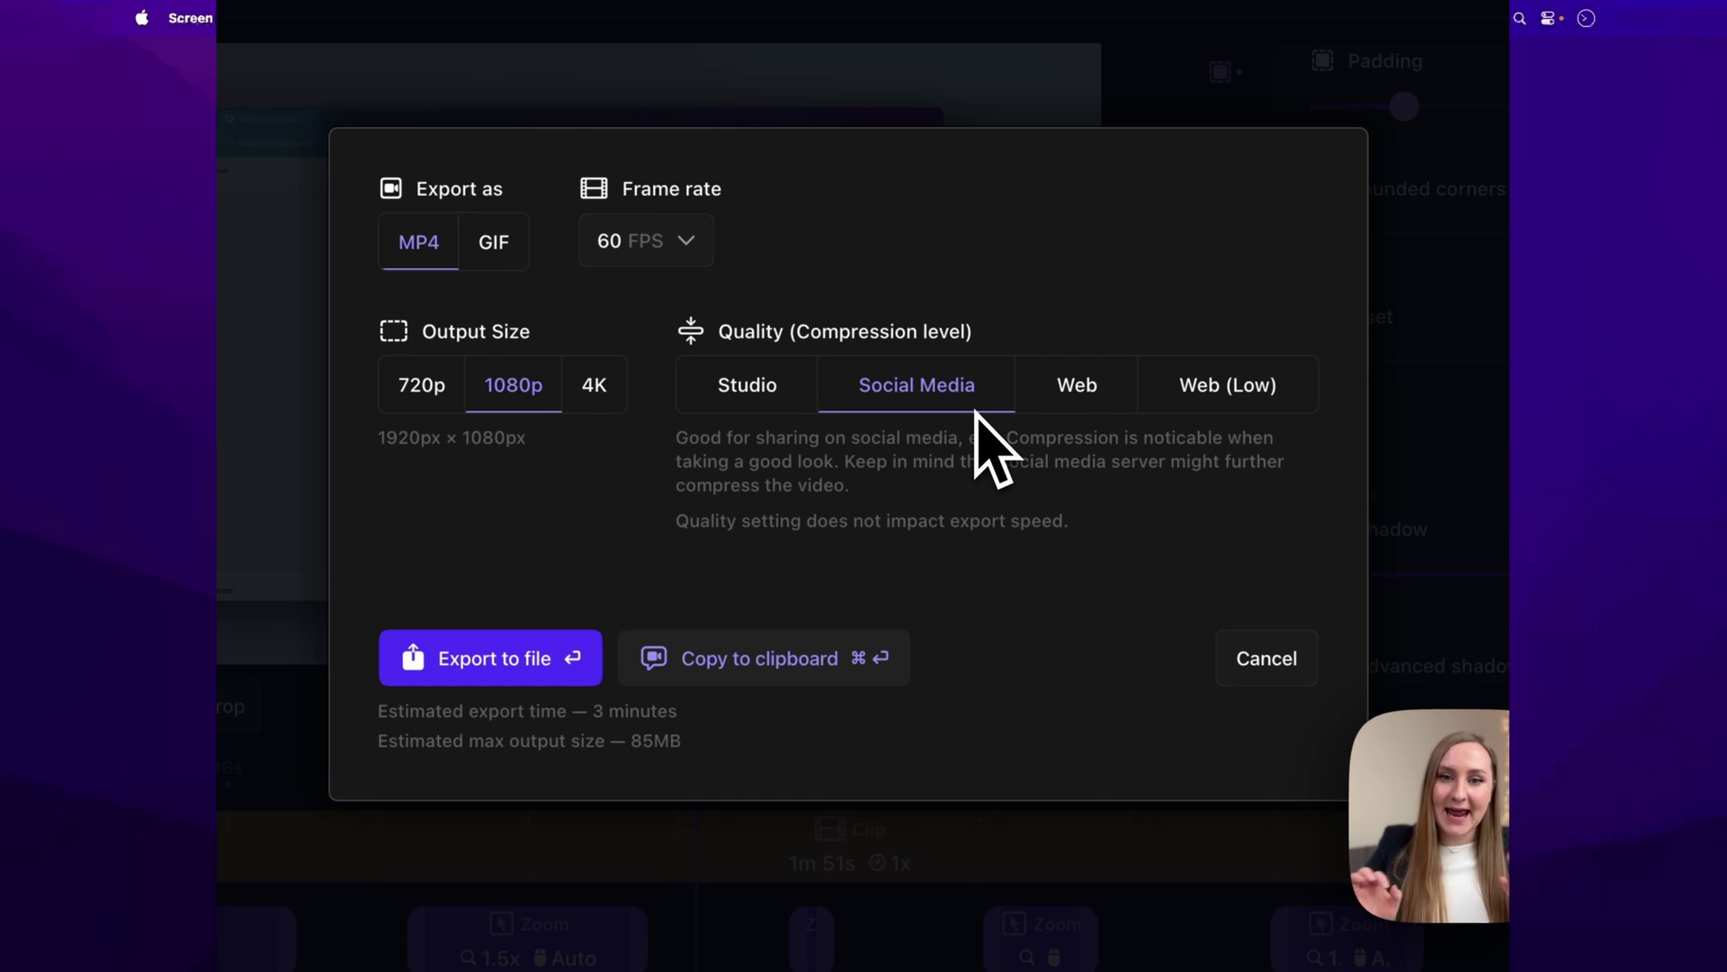
{"action": "left_click", "coordinate": [1067, 407]}
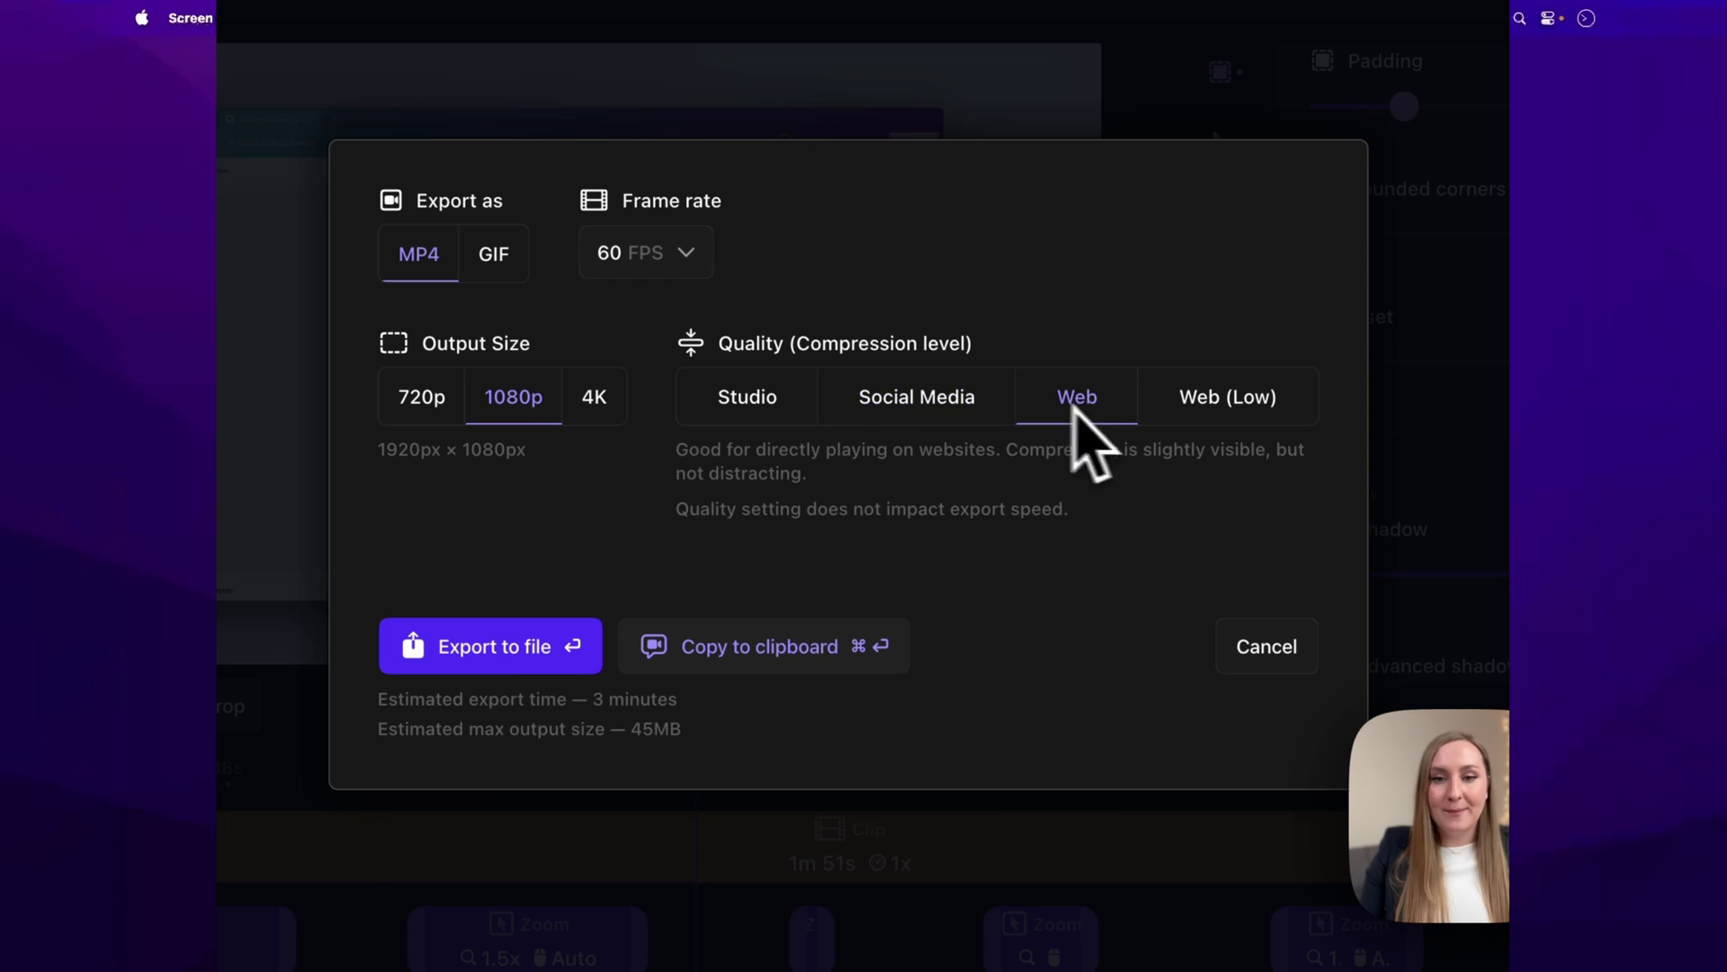
{"action": "left_click", "coordinate": [1222, 443]}
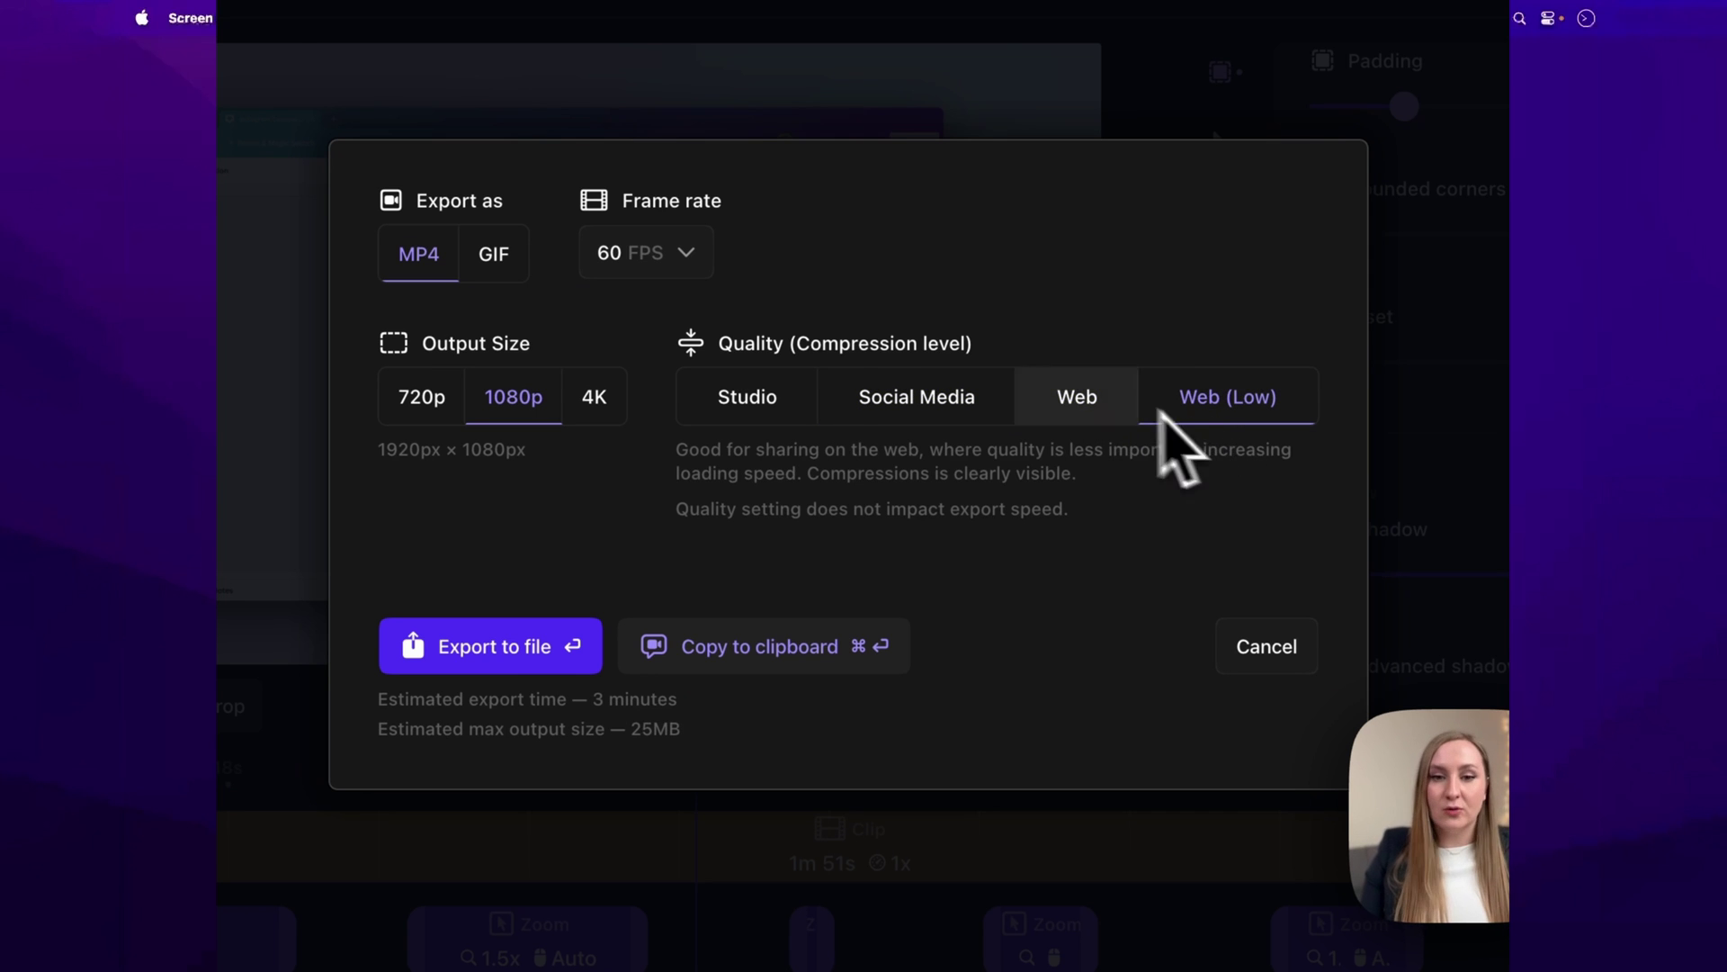
{"action": "left_click", "coordinate": [1076, 401]}
{"action": "left_click", "coordinate": [895, 405]}
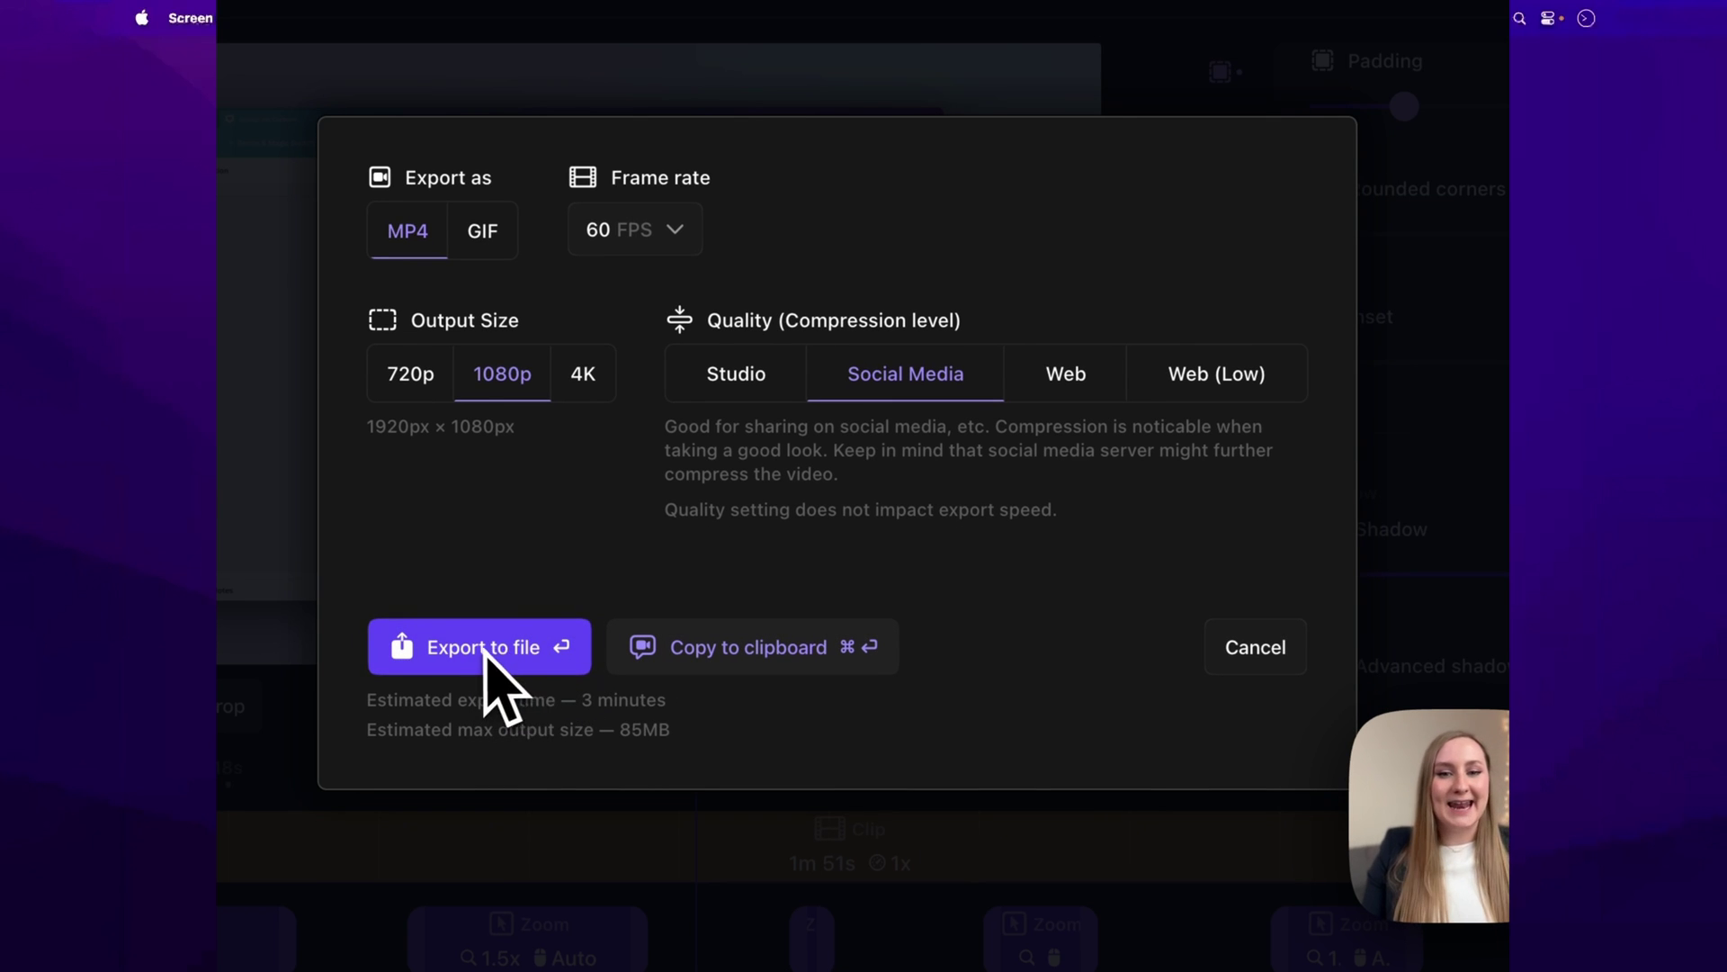
{"action": "left_click", "coordinate": [724, 385]}
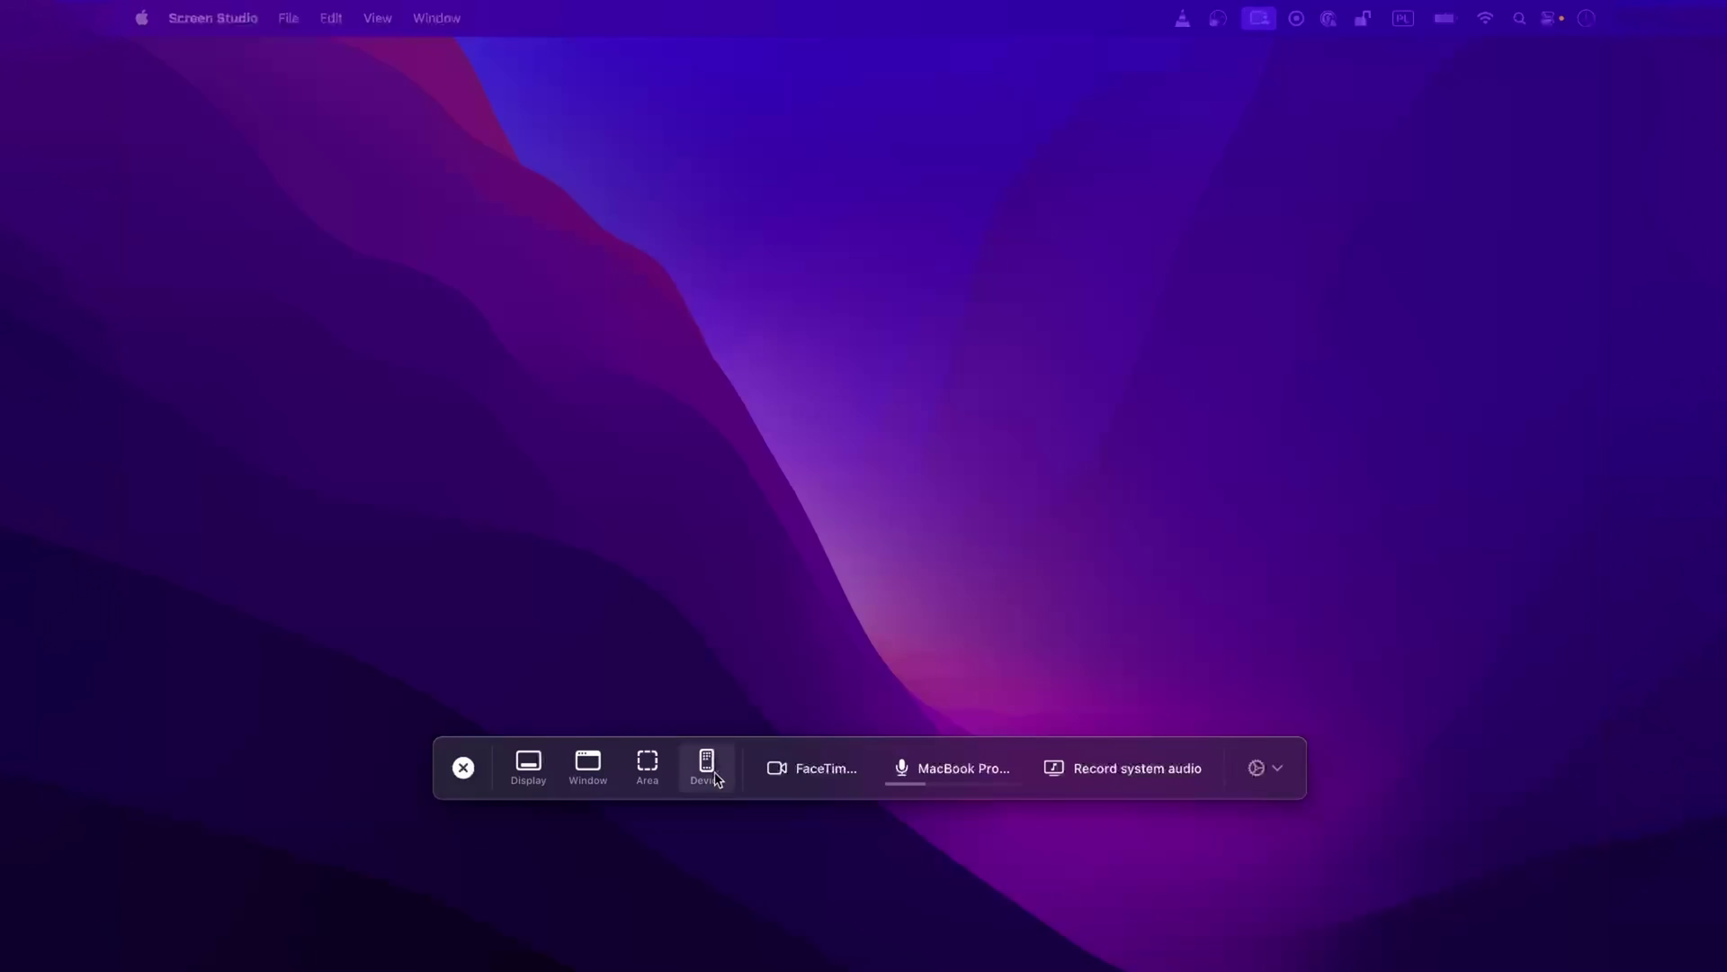
- Choose the connected iPhone as the recording source and start recording it
{"action": "left_click", "coordinate": [713, 772]}
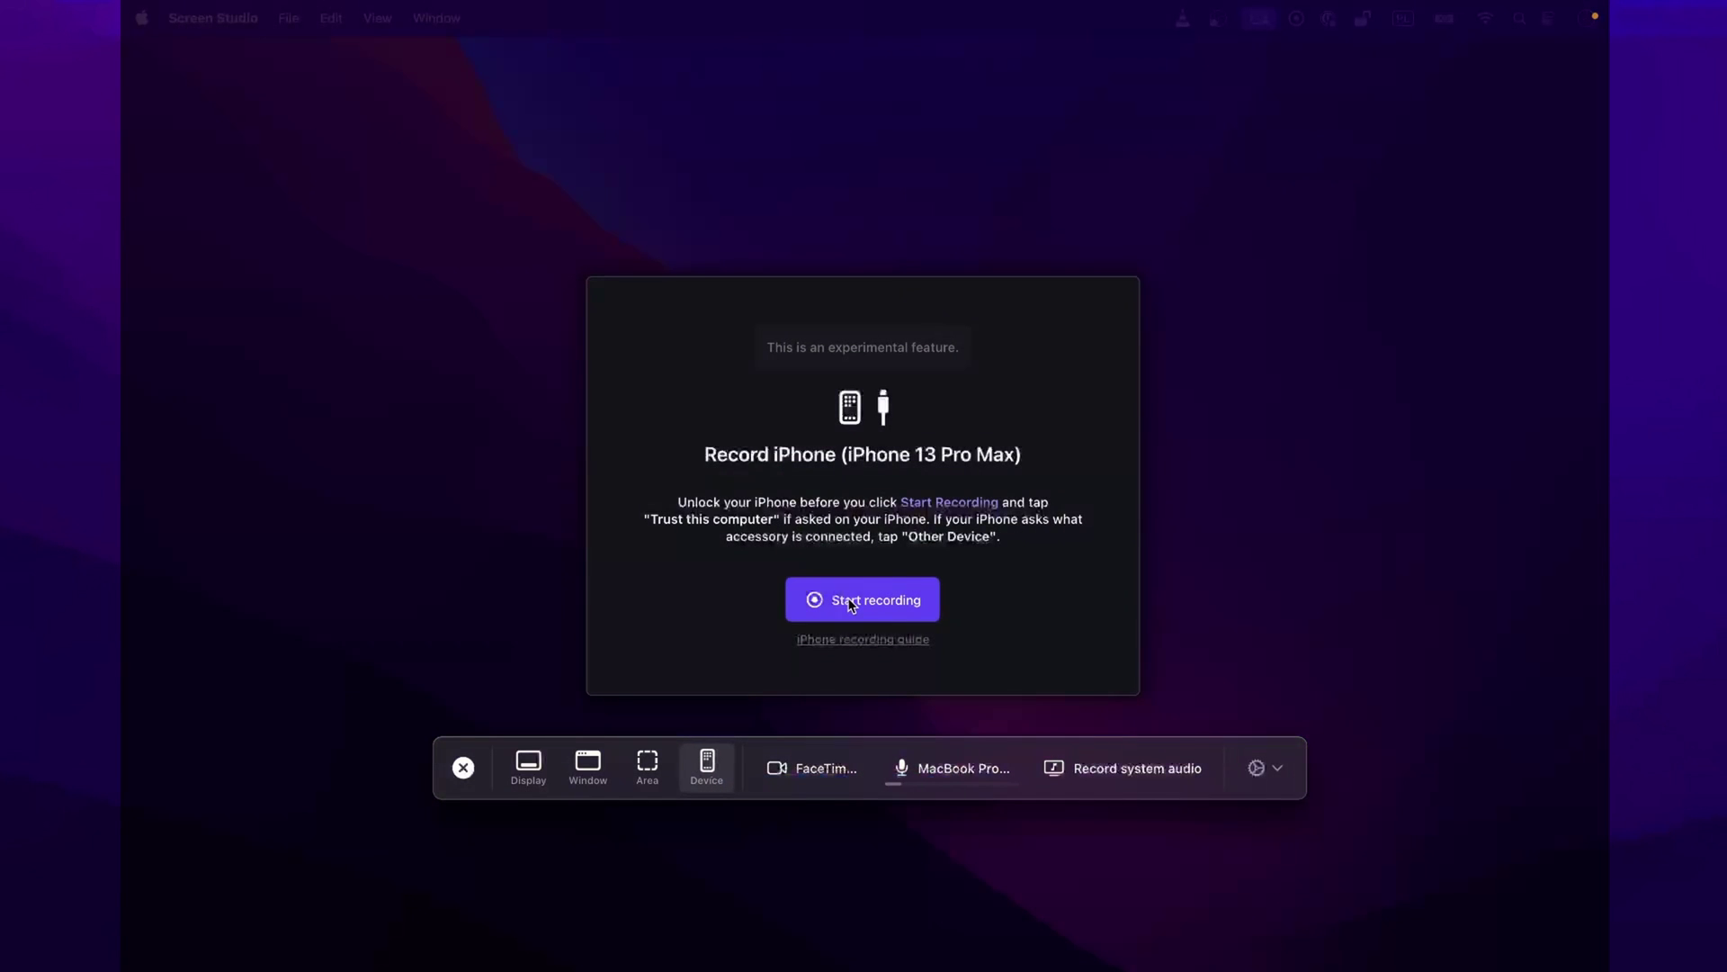
{"action": "left_click", "coordinate": [851, 601]}
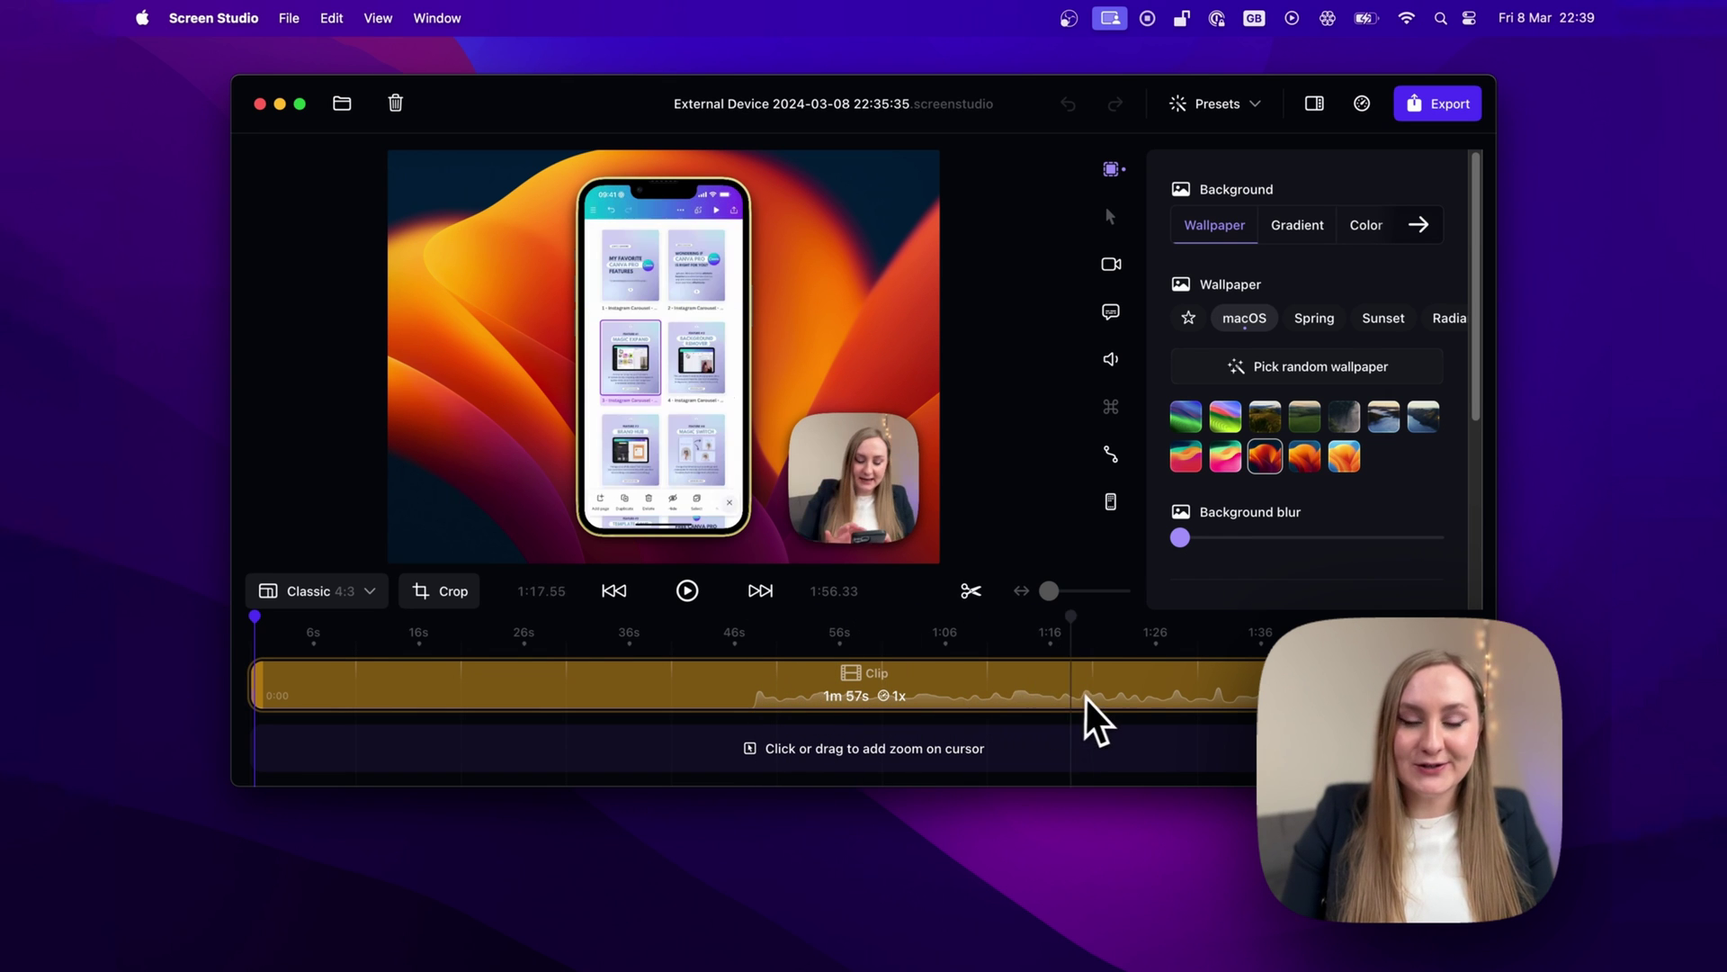
- Split the iPhone recording's clip at about 0:47, where its audio waveform begins
{"action": "left_click", "coordinate": [756, 710]}
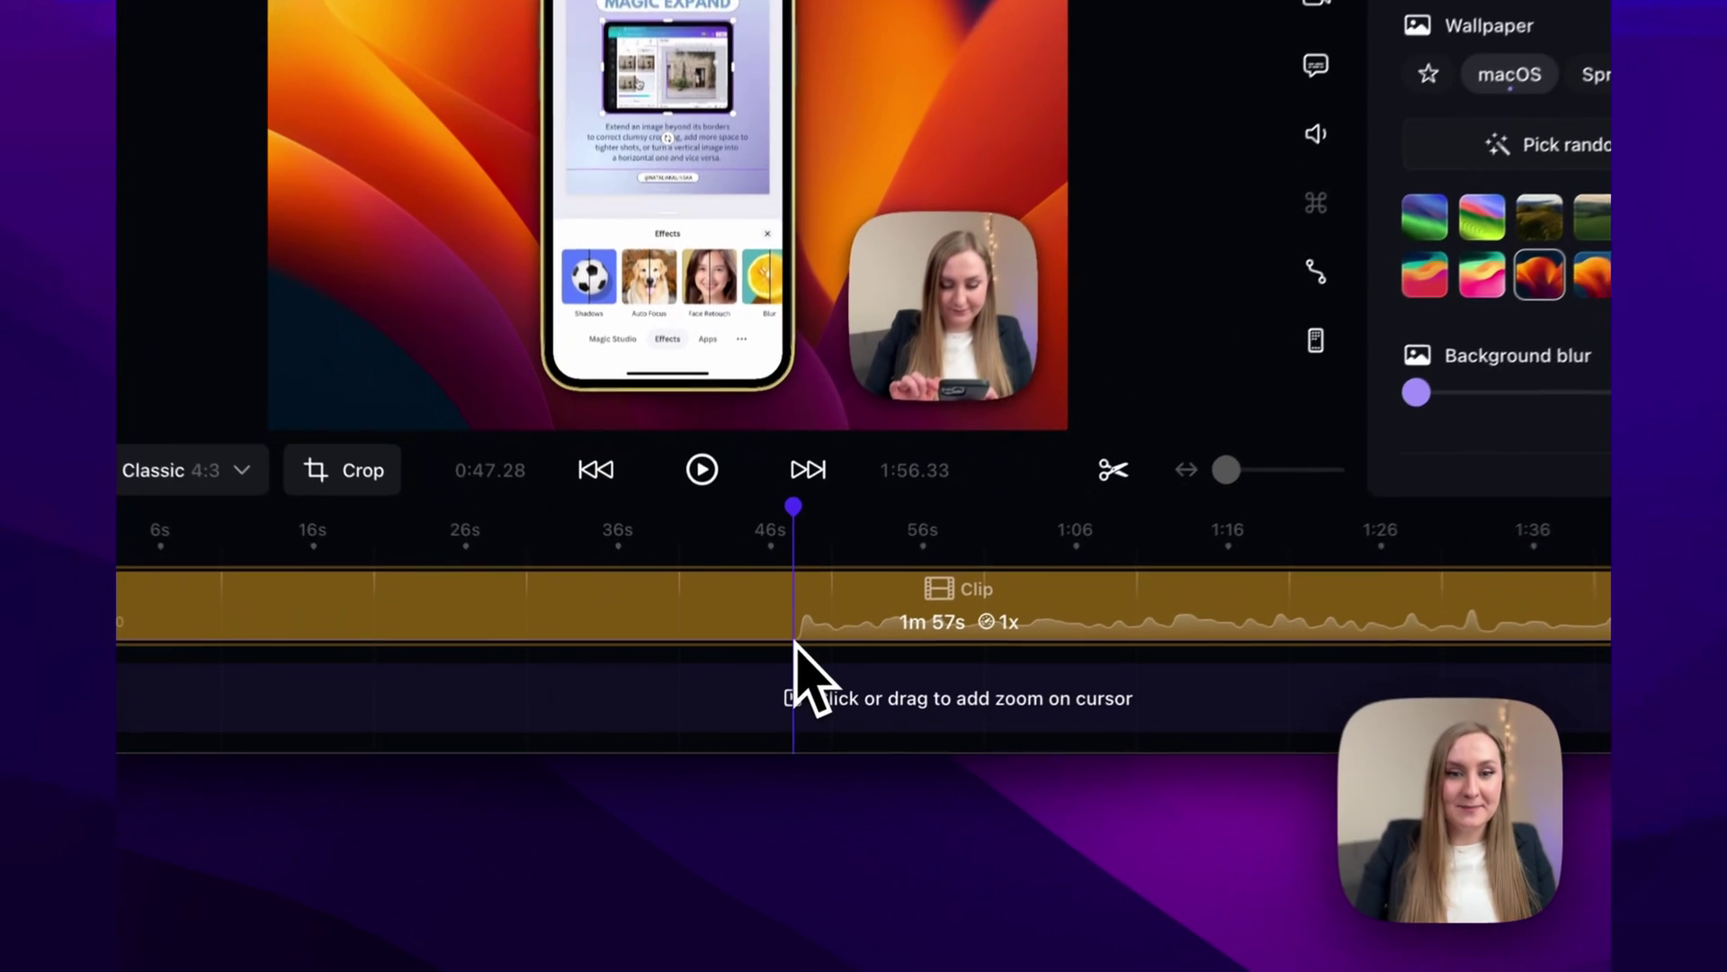
{"action": "left_click", "coordinate": [1113, 470]}
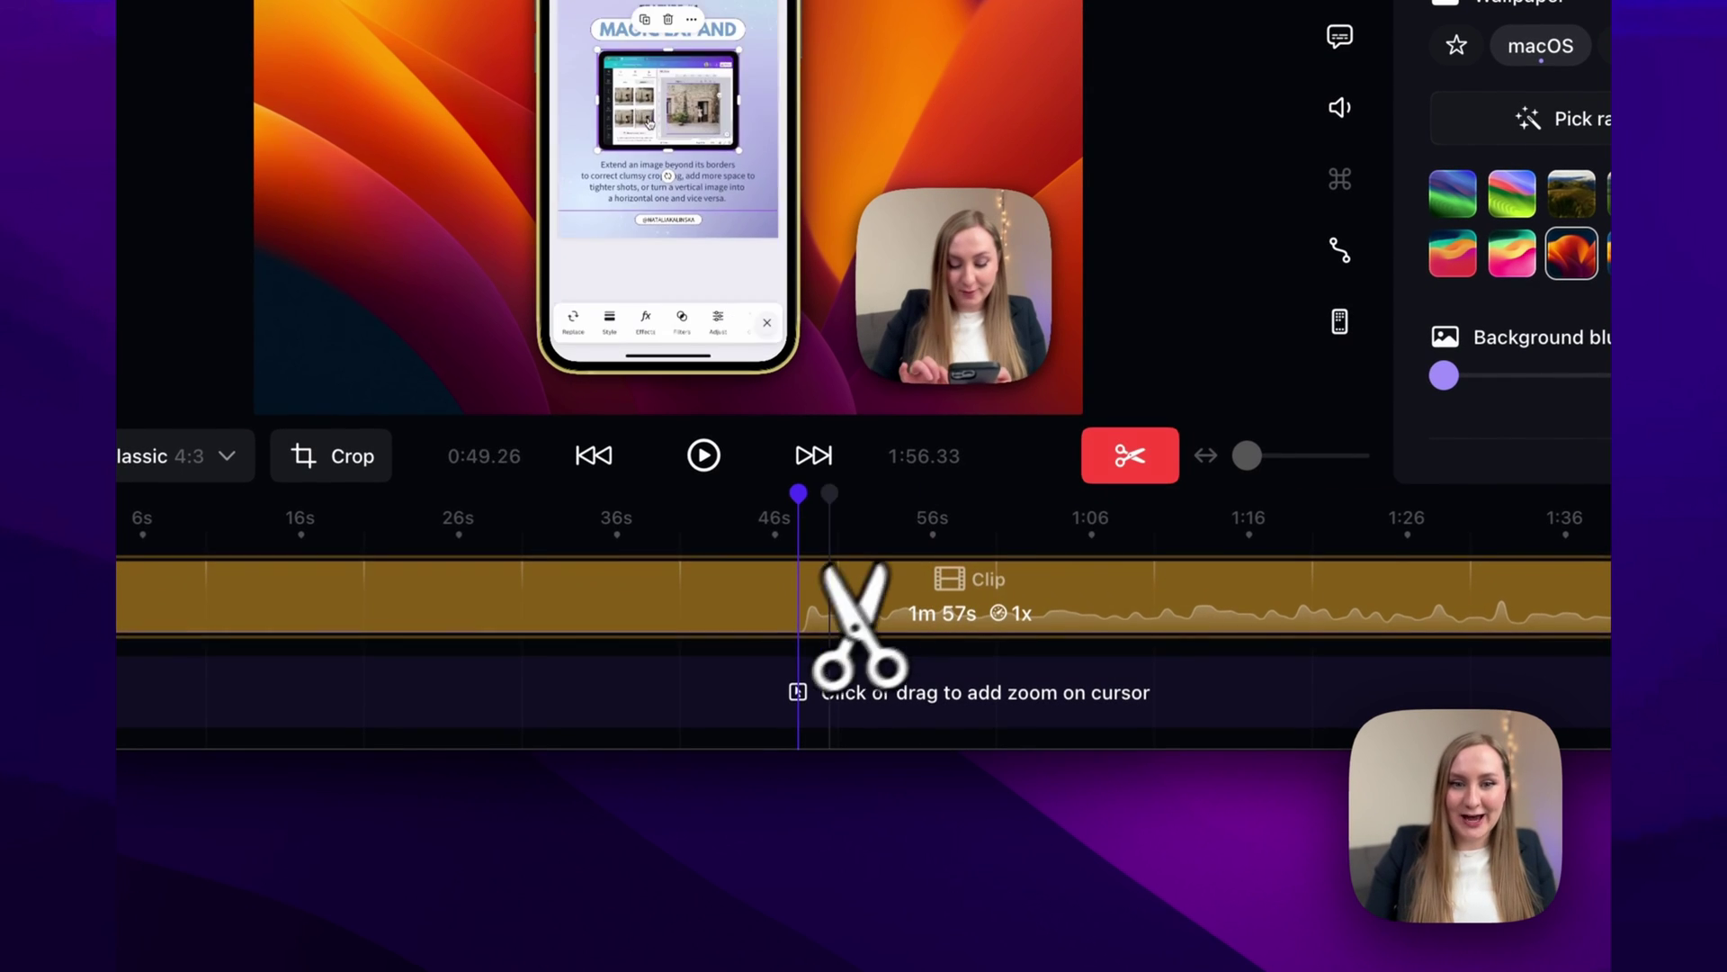
{"action": "left_click", "coordinate": [795, 612]}
{"action": "left_click", "coordinate": [1130, 455]}
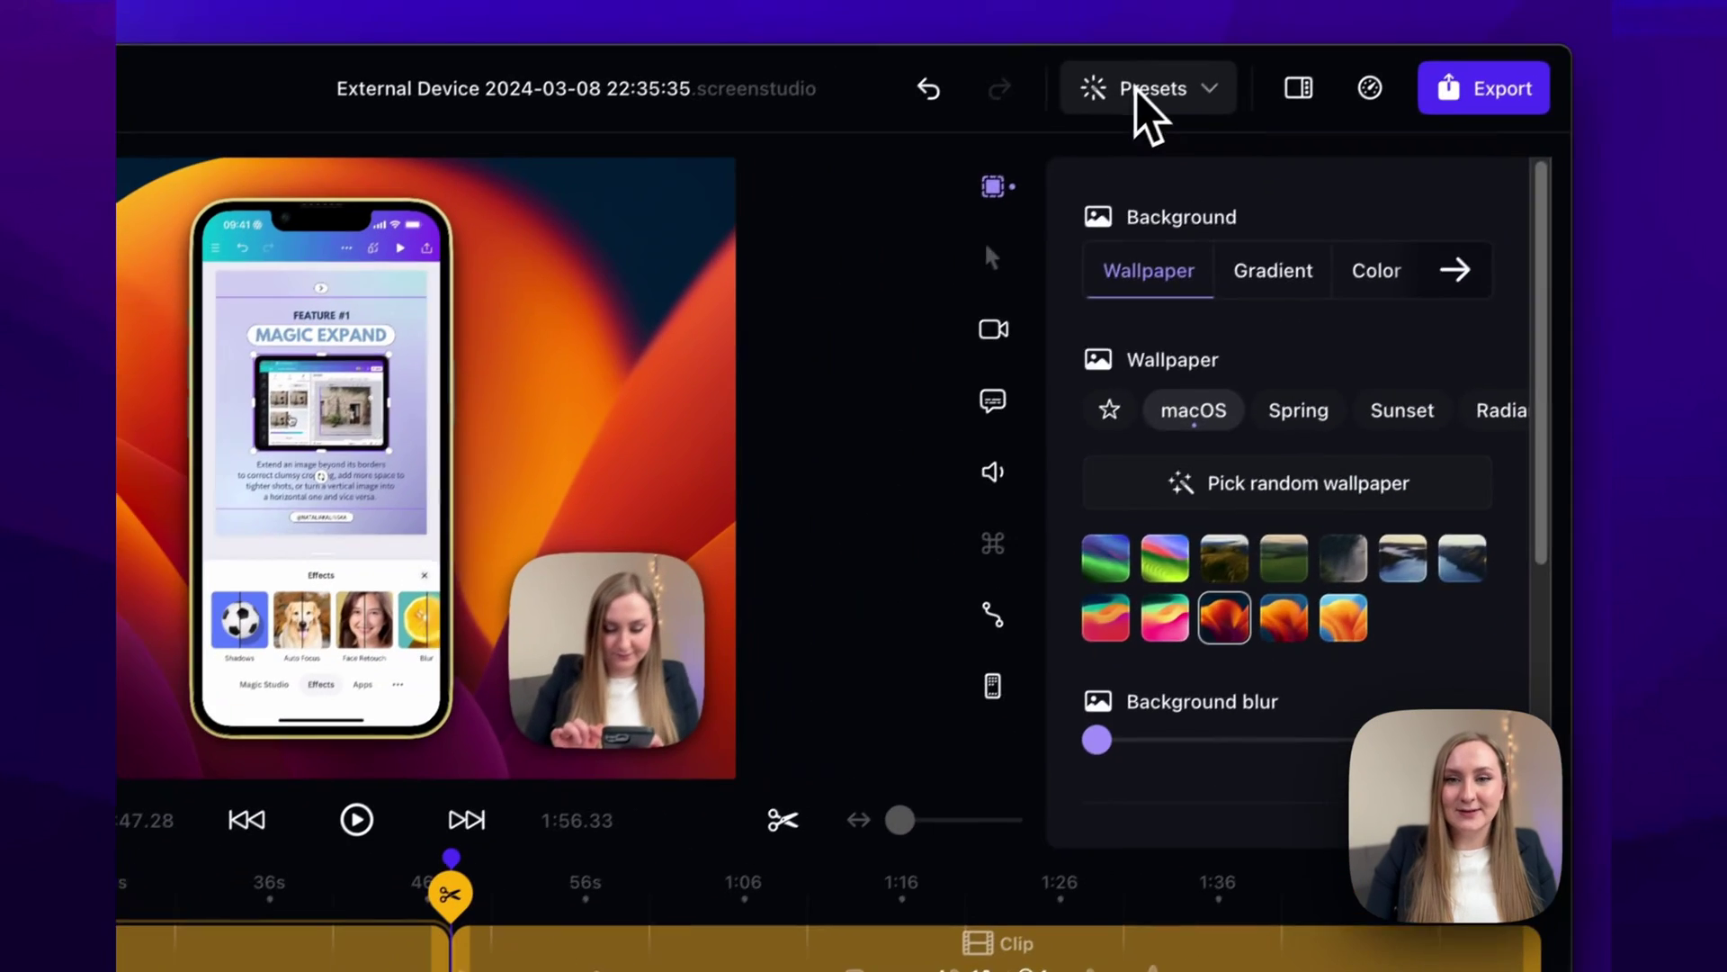
- Apply the "Nat for Reels" preset to the iPhone recording
{"action": "left_click", "coordinate": [1135, 90]}
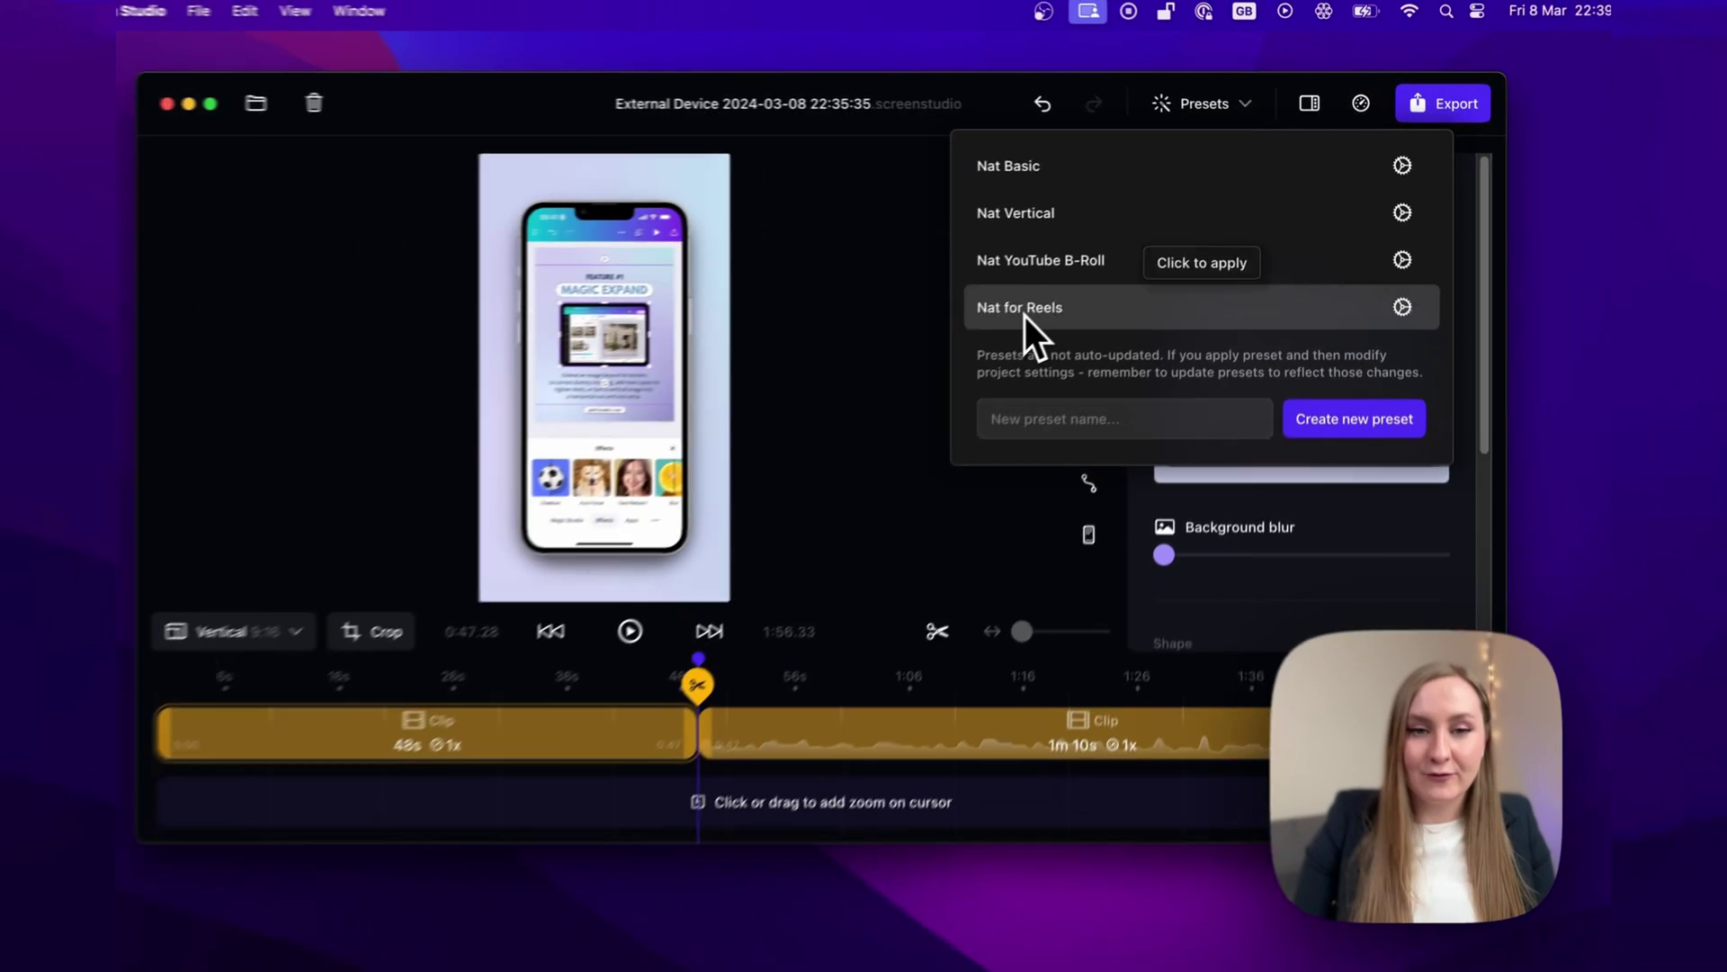
{"action": "left_click", "coordinate": [886, 393]}
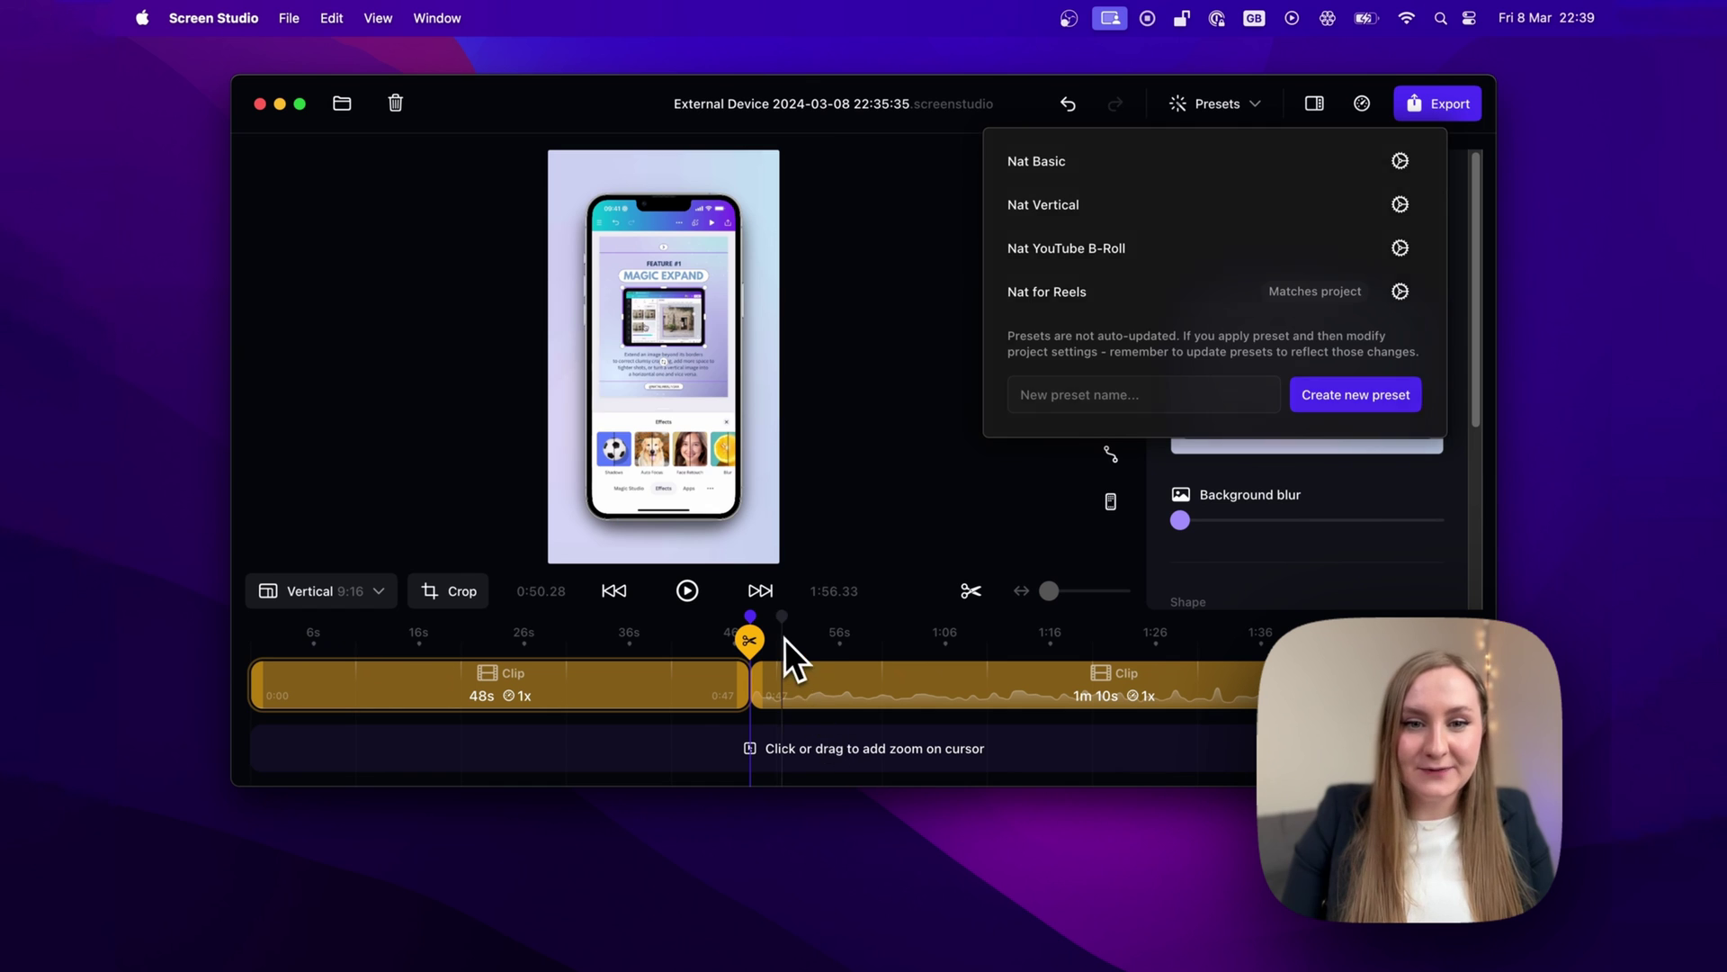
{"action": "left_click", "coordinate": [785, 637]}
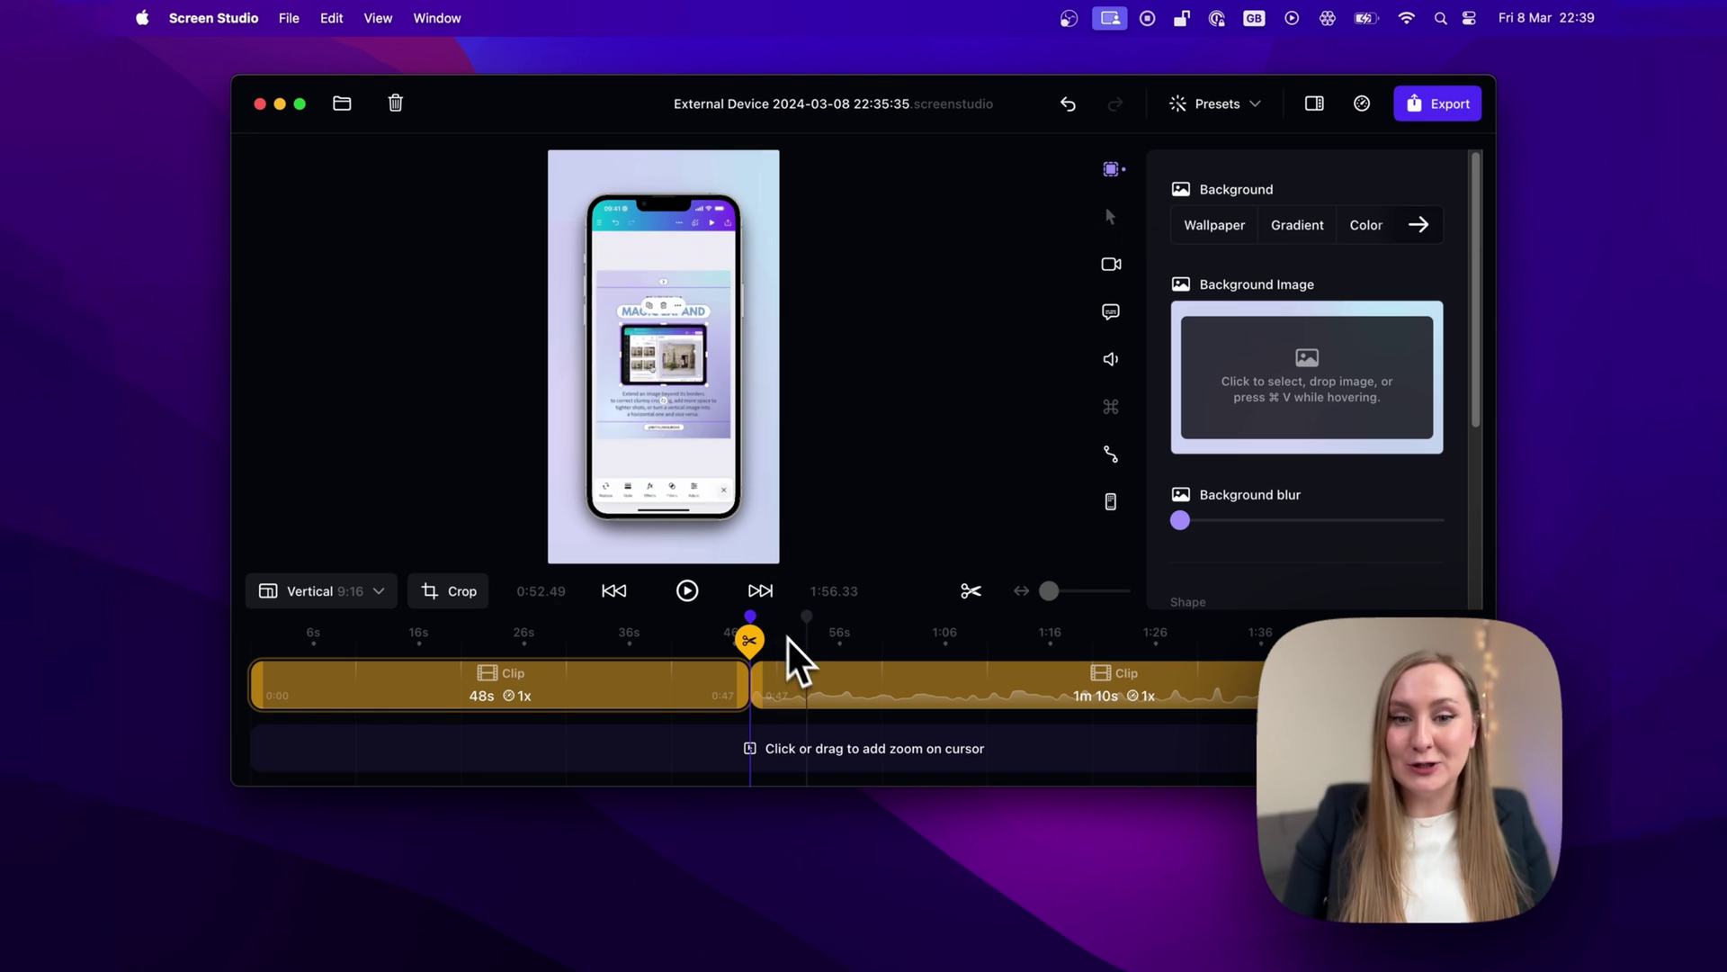
- Add a zoom around 0:59 in the iPhone recording and move its focus point to the top of the phone screen
{"action": "left_click", "coordinate": [815, 756]}
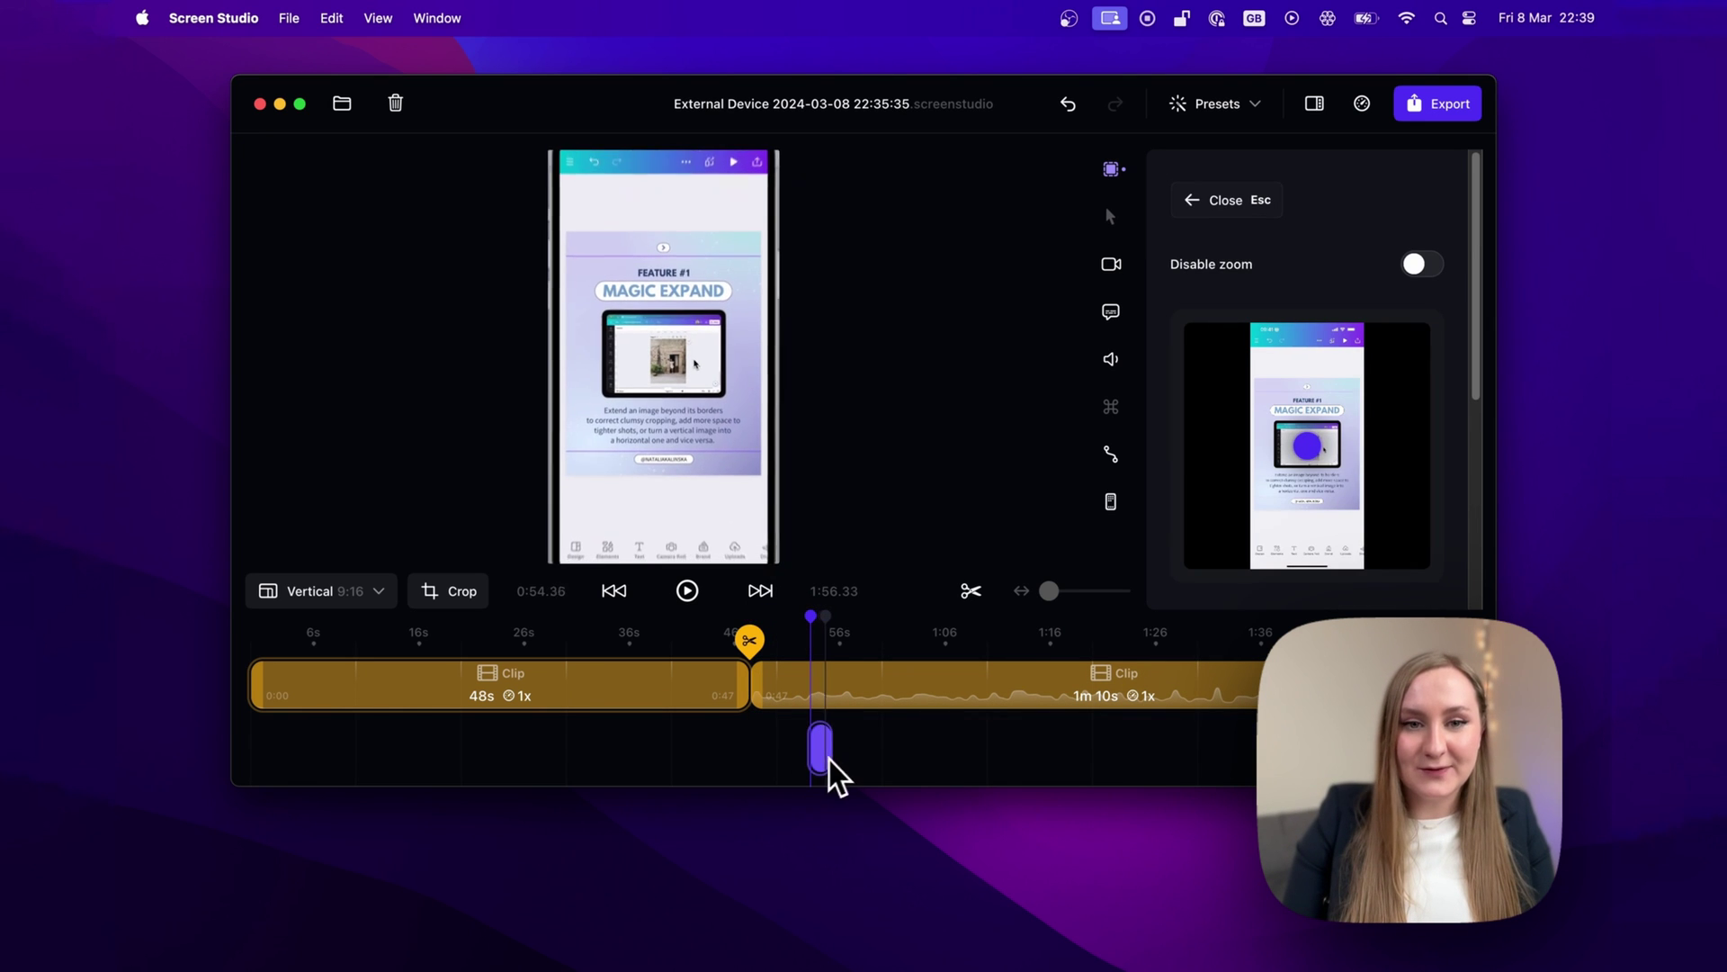
{"action": "left_click_drag", "start_coordinate": [840, 752], "coordinate": [877, 763]}
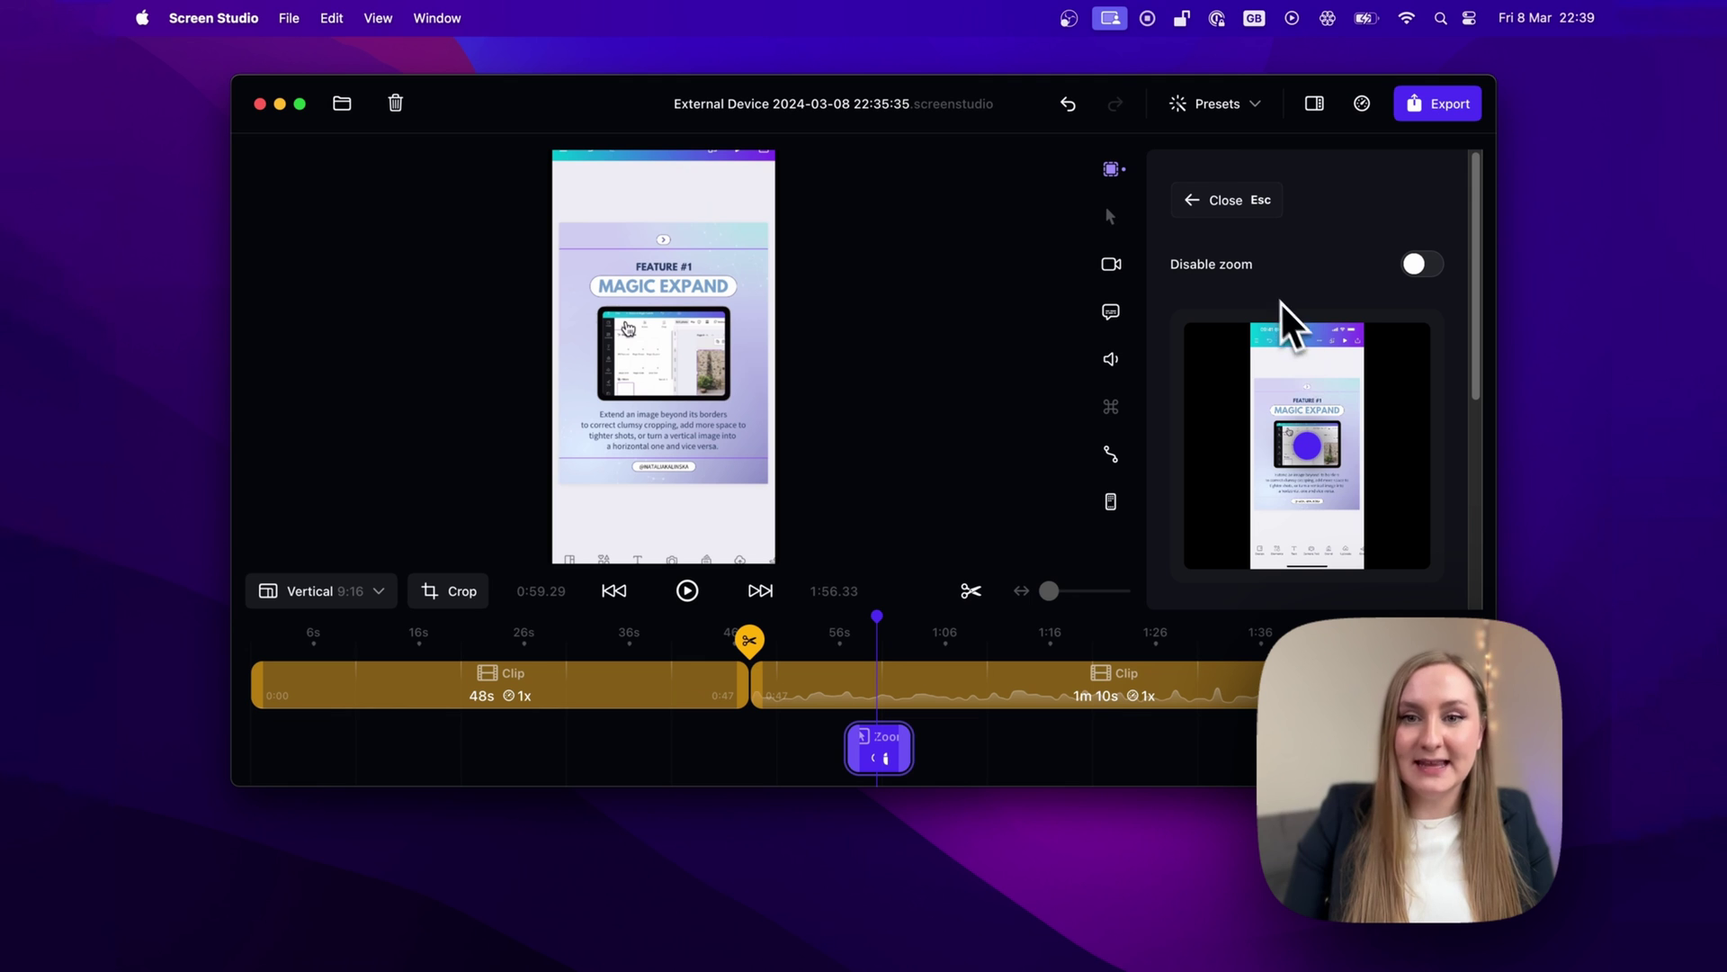
{"action": "left_click_drag", "start_coordinate": [1300, 418], "coordinate": [1315, 340]}
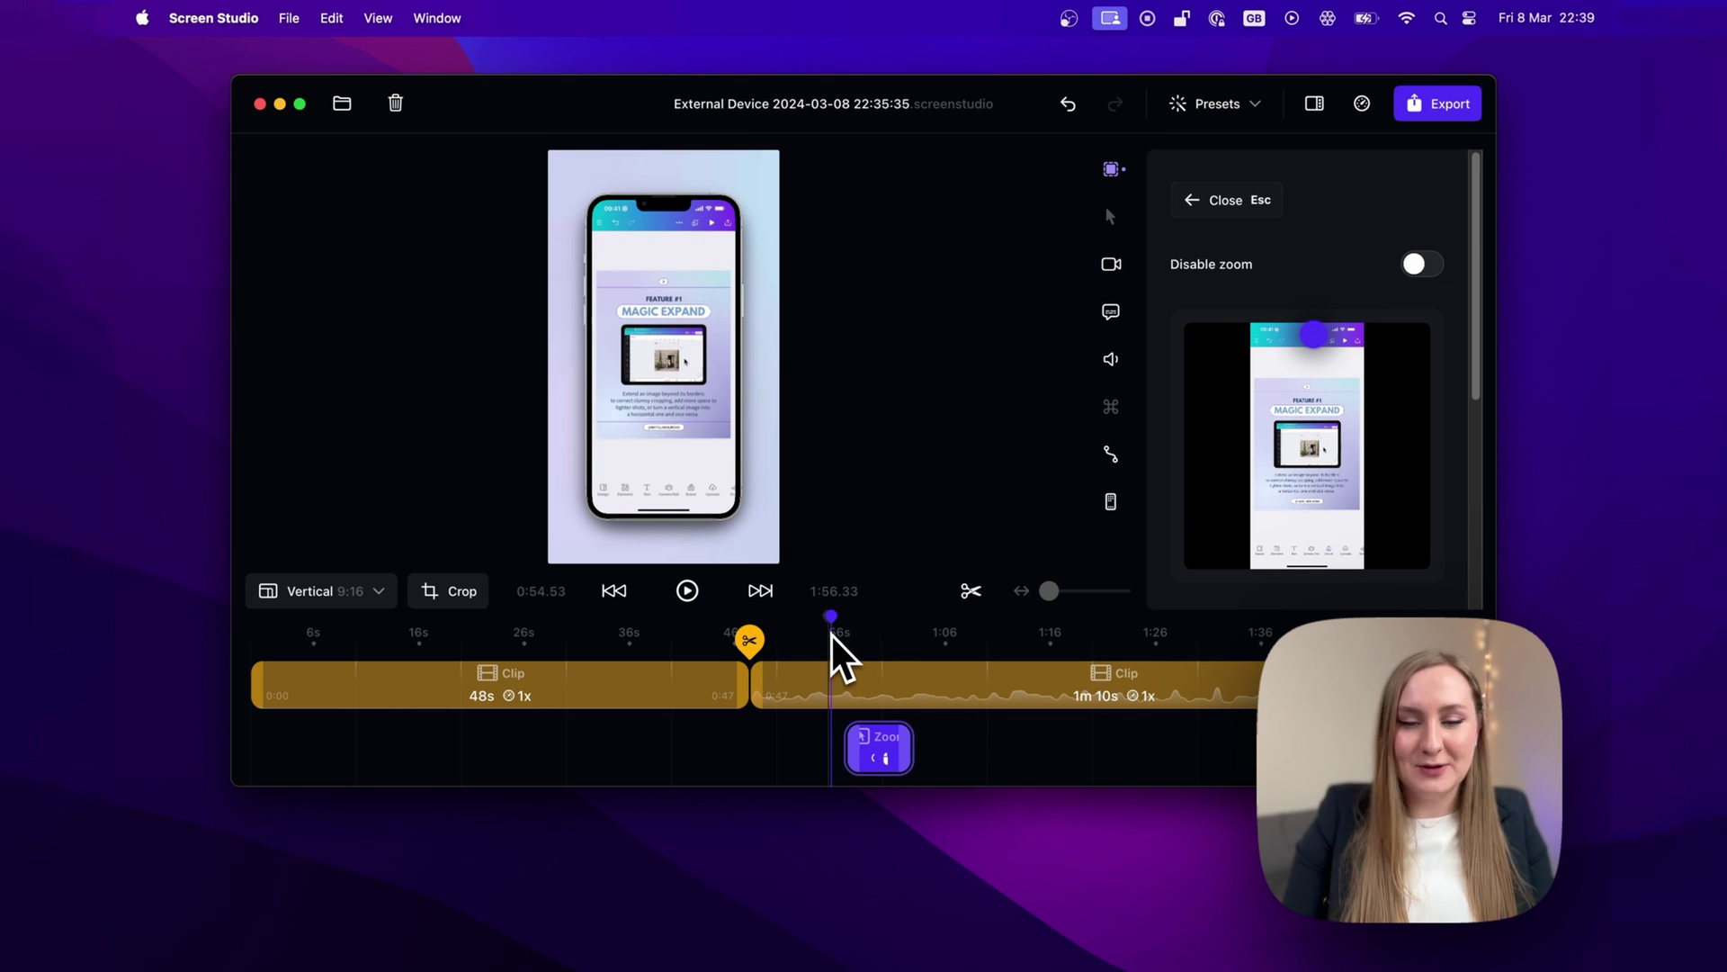
- Preview the first zoom in playback and shift it earlier on the timeline so it starts at about 0:54
{"action": "key", "text": "space"}
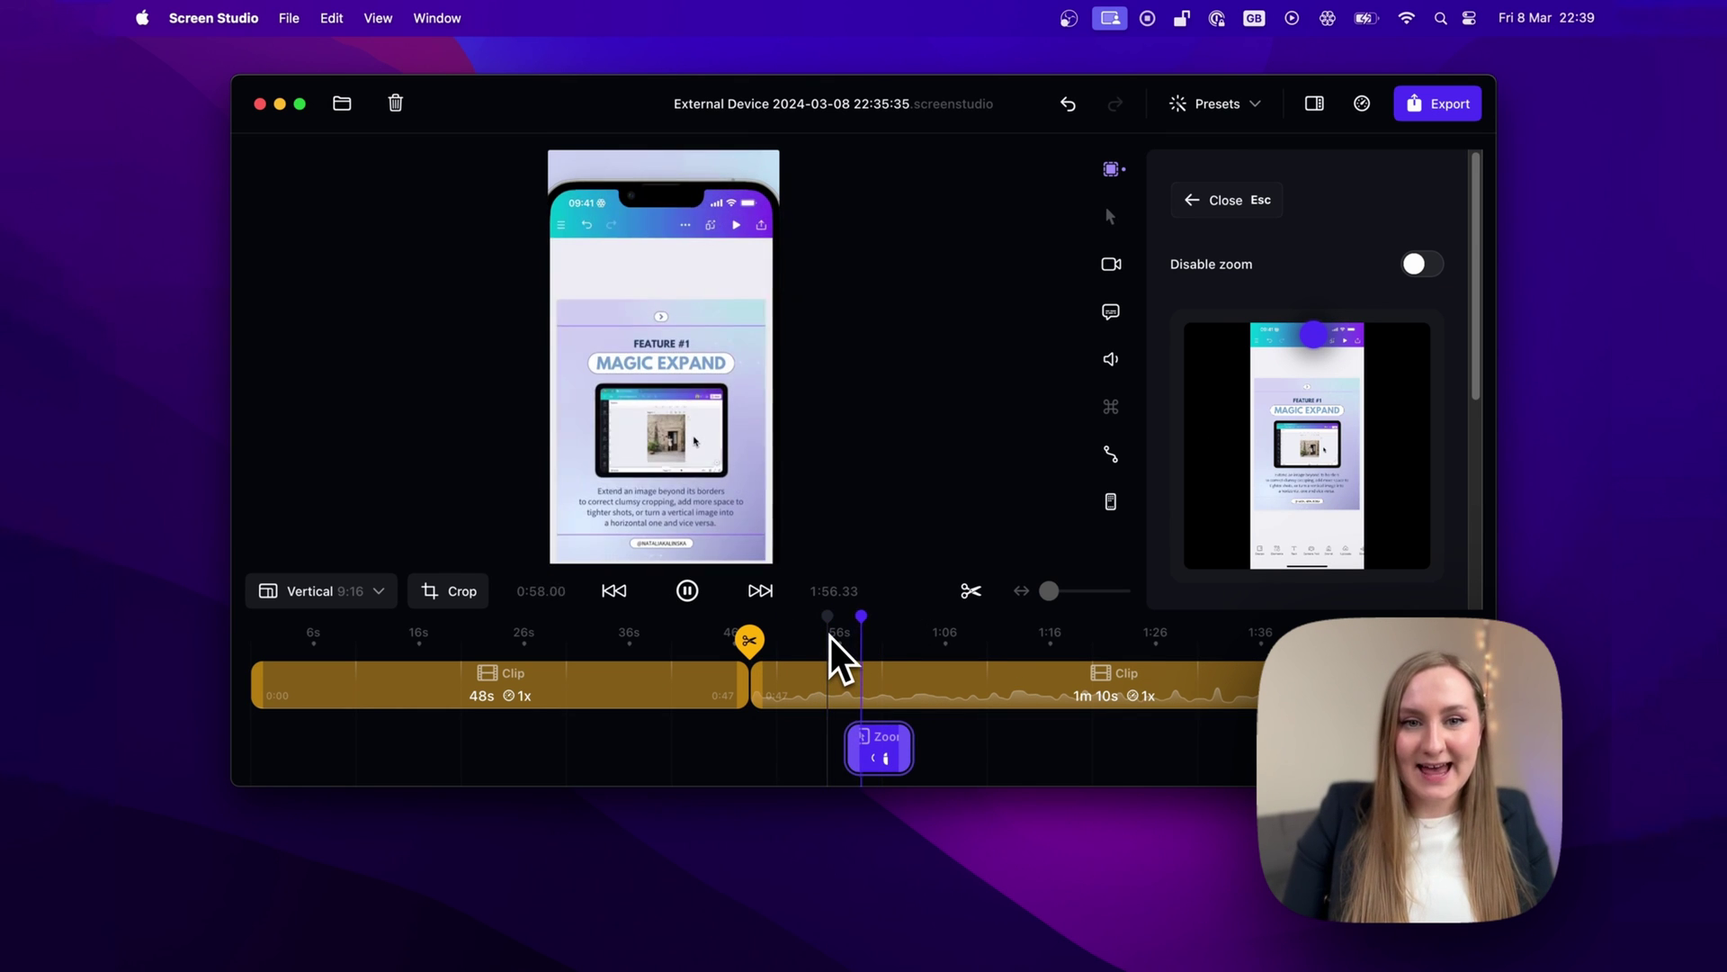
{"action": "key", "text": "space"}
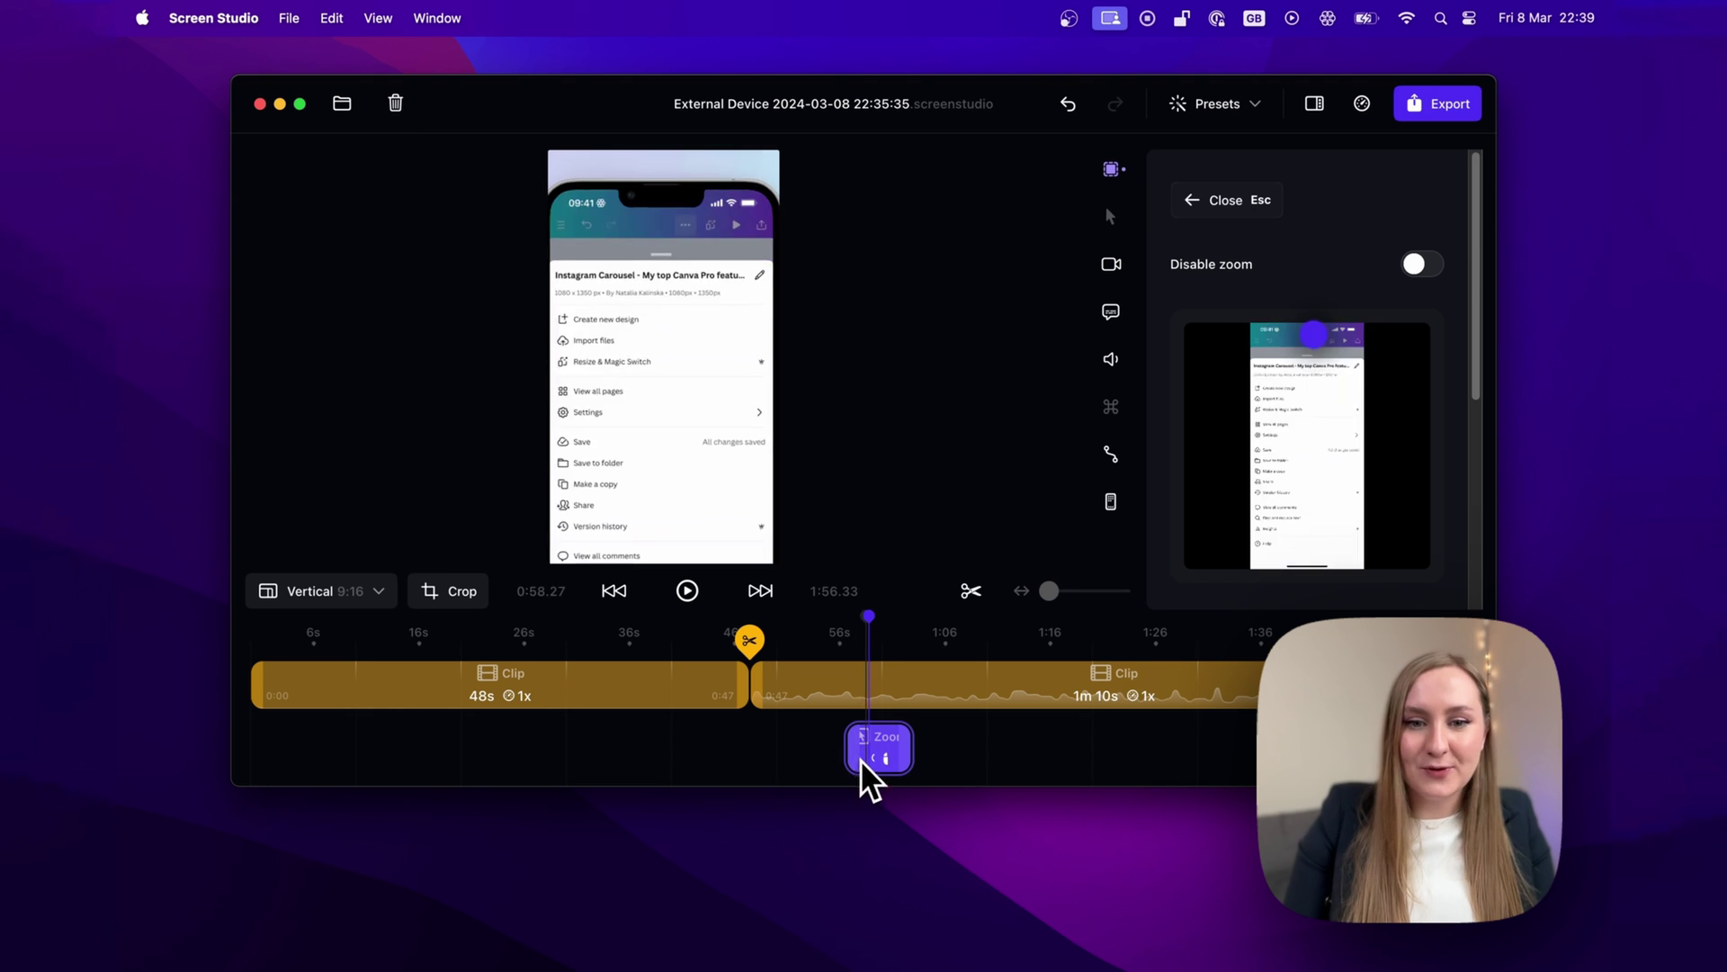
{"action": "left_click_drag", "start_coordinate": [863, 760], "coordinate": [844, 751]}
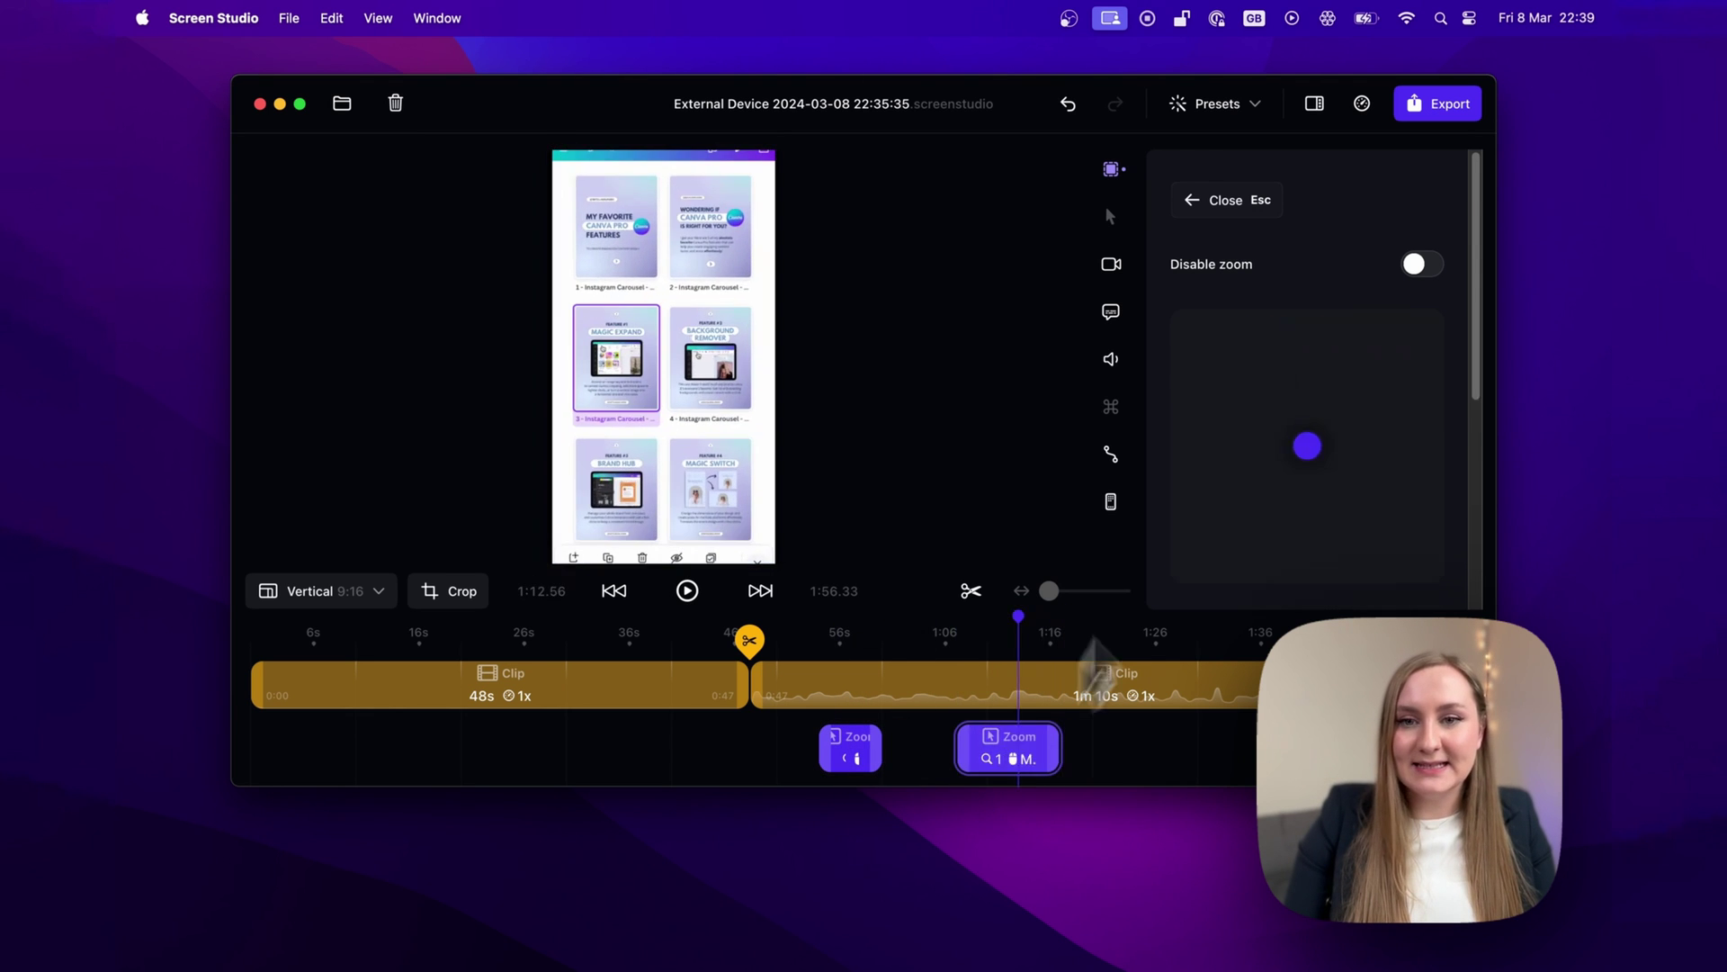
- Add a second zoom around 1:15, focused on the upper part of the phone screen, with a slightly reduced zoom level
{"action": "left_click", "coordinate": [964, 753]}
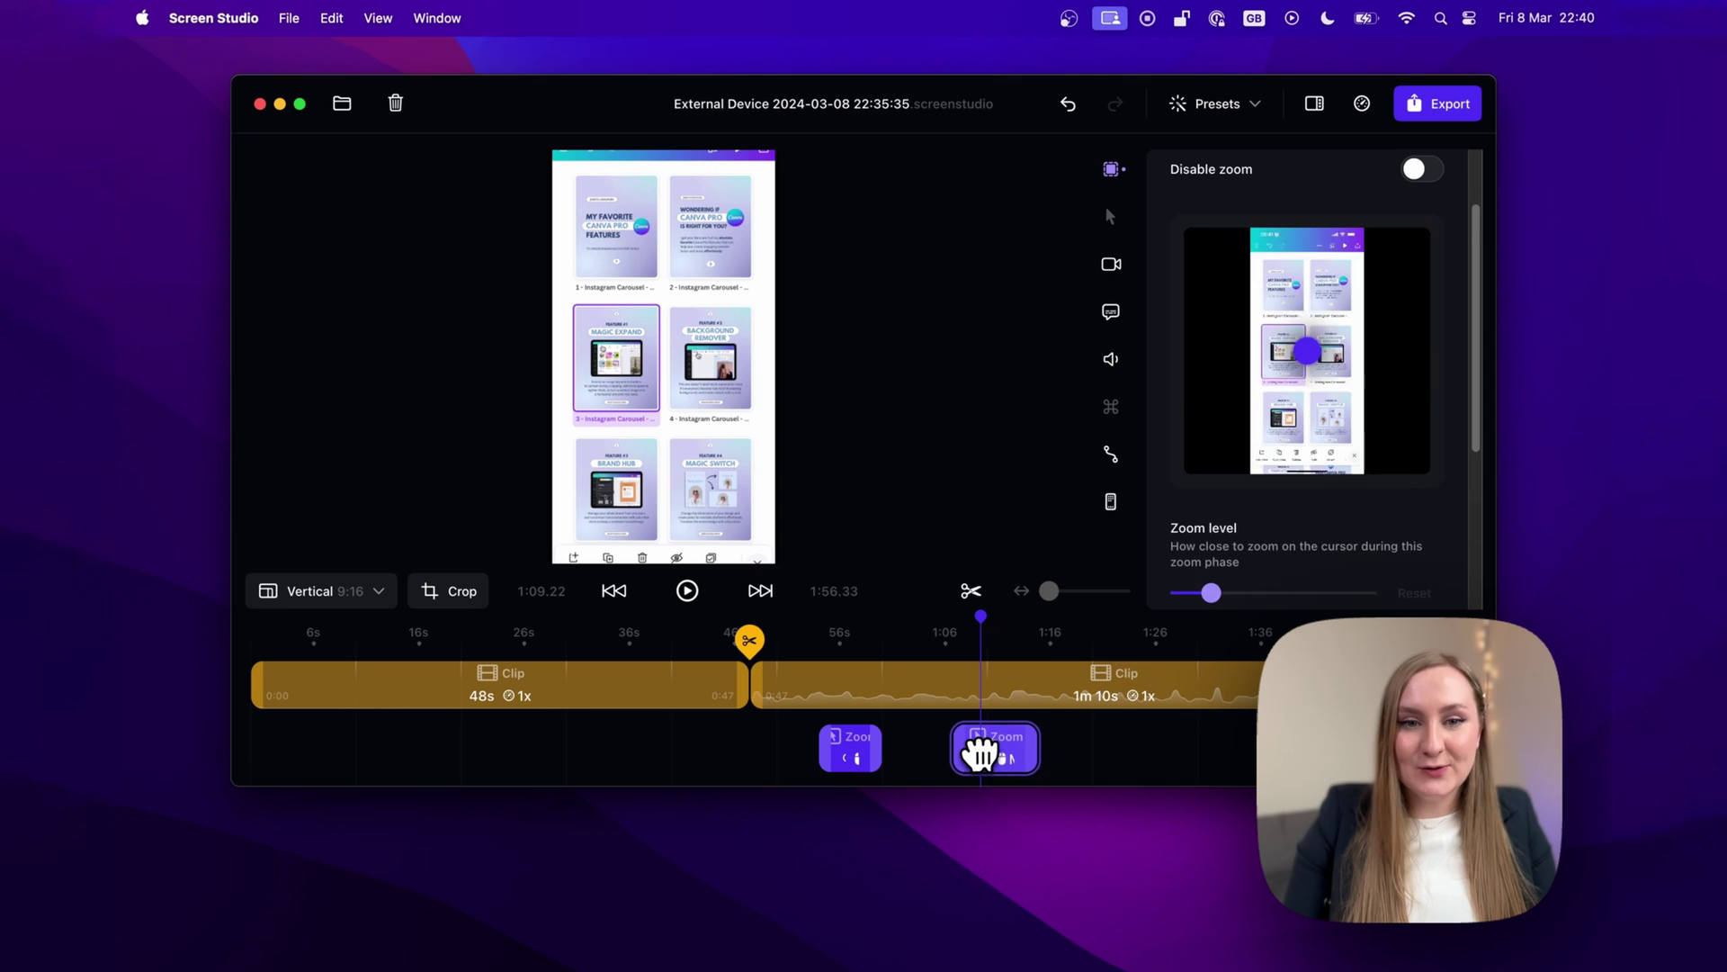
{"action": "left_click_drag", "start_coordinate": [990, 752], "coordinate": [1025, 728]}
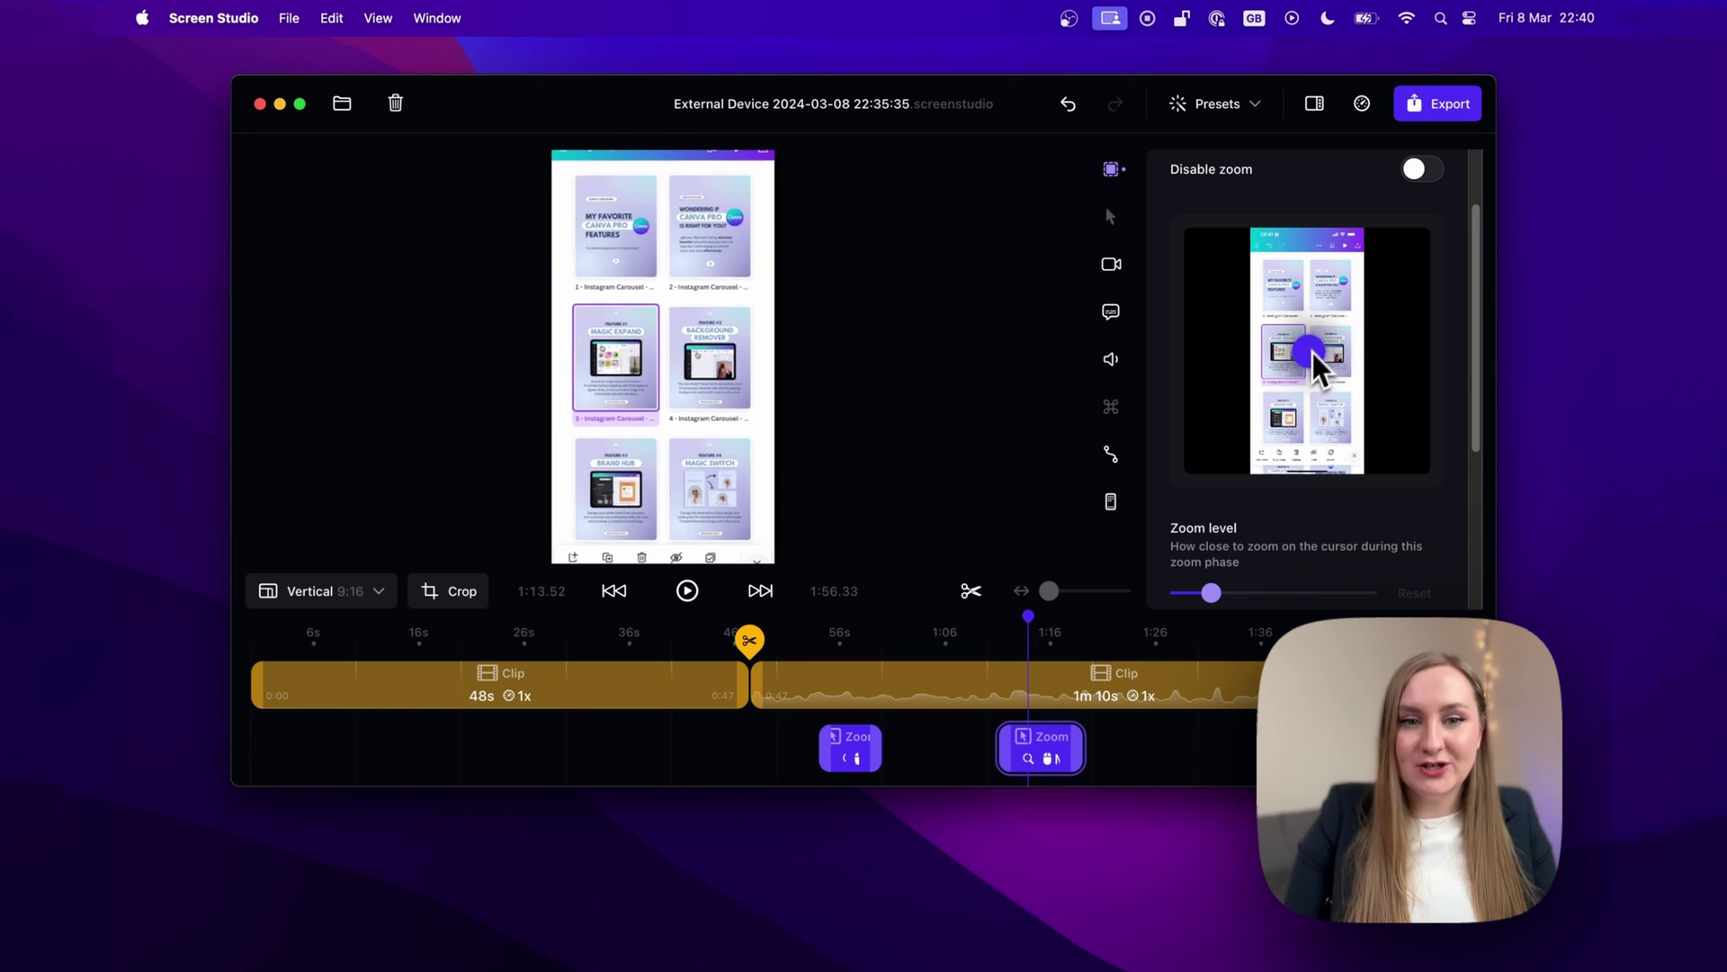
{"action": "left_click_drag", "start_coordinate": [1309, 354], "coordinate": [1301, 285]}
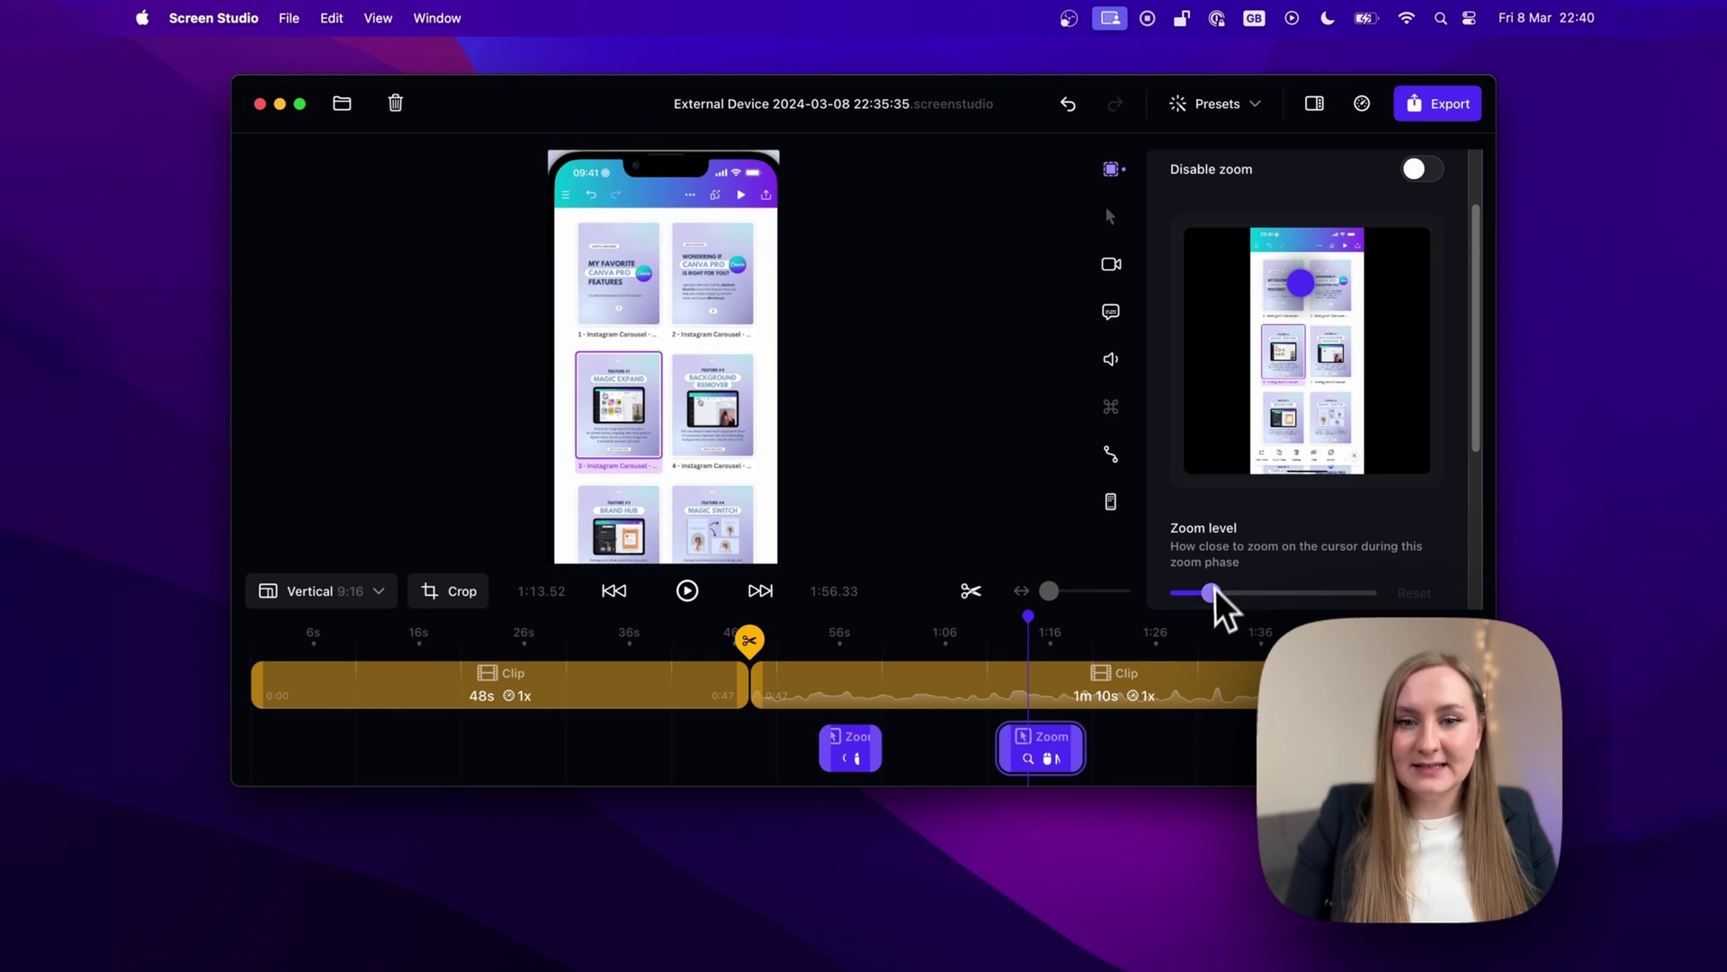
{"action": "left_click_drag", "start_coordinate": [1211, 593], "coordinate": [1195, 593]}
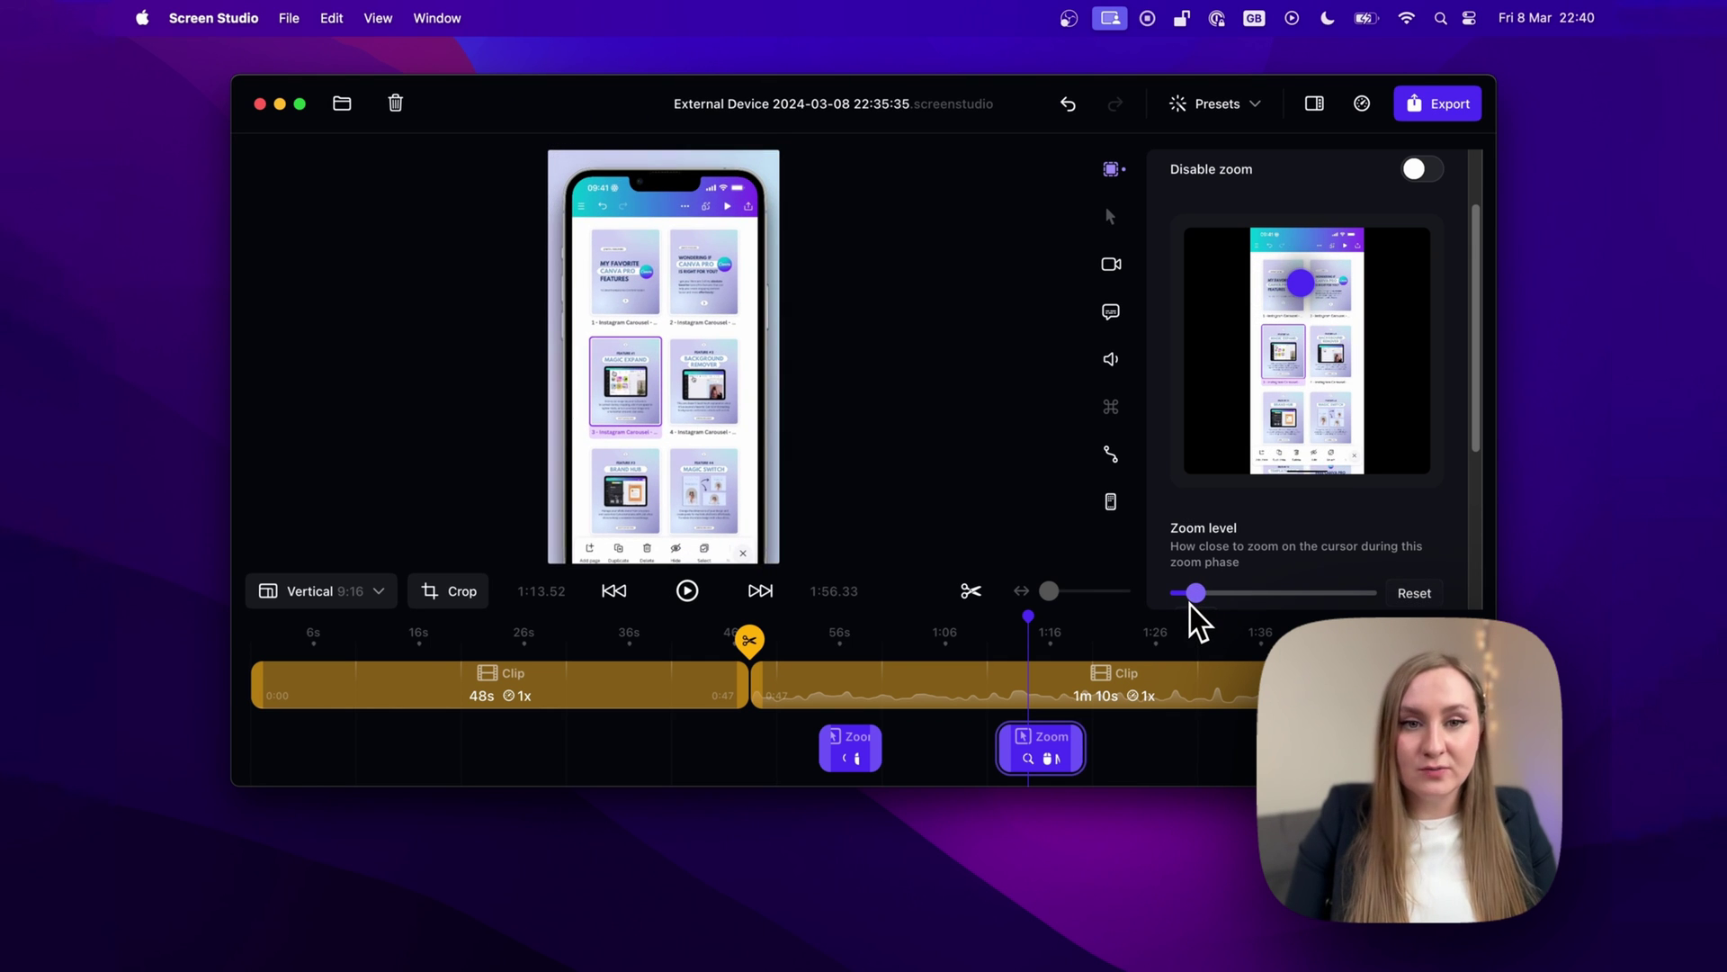